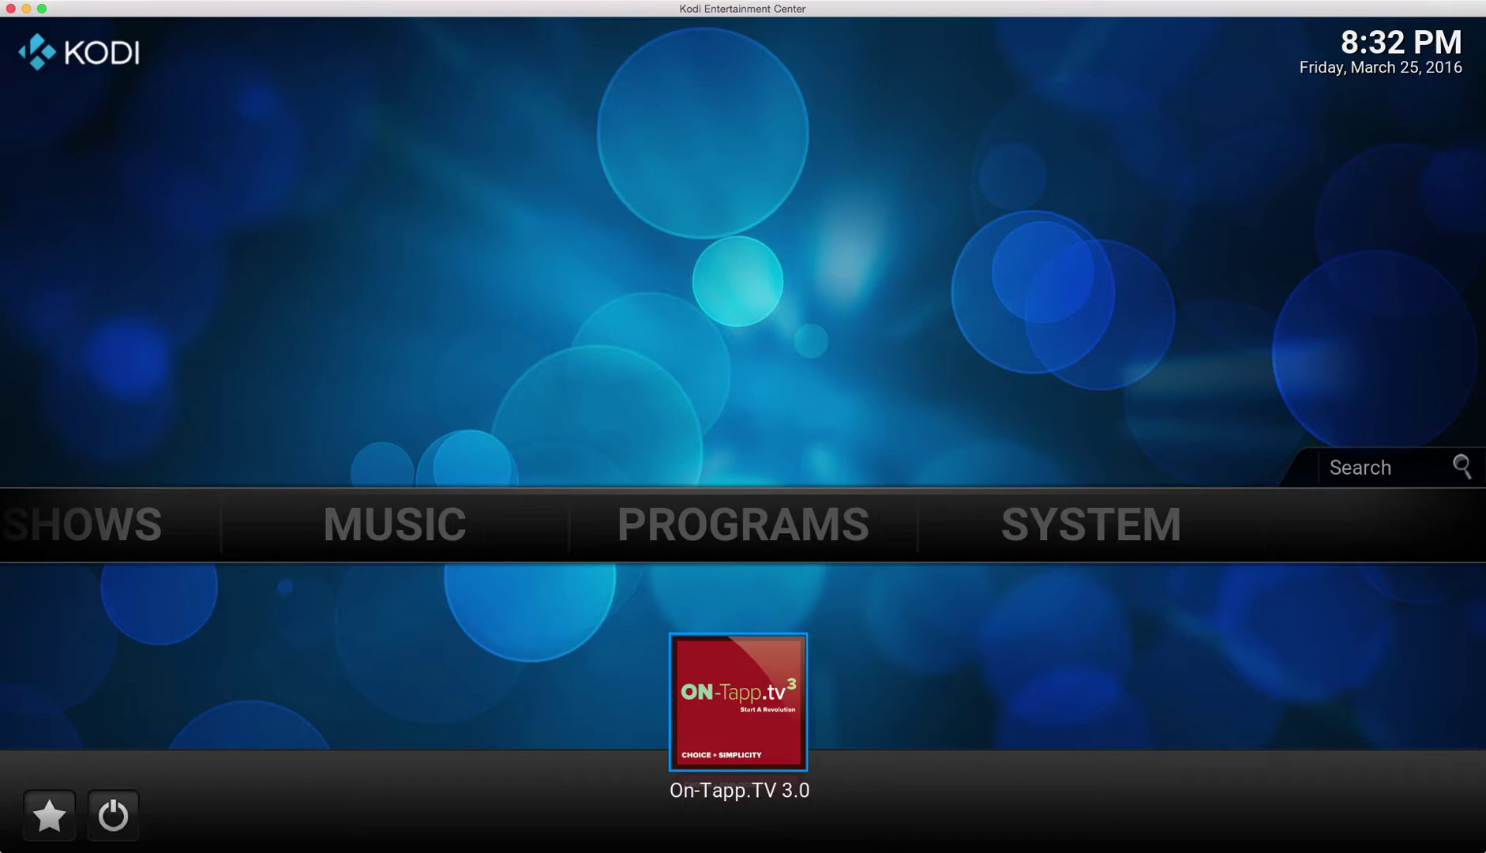
Open On-Tapp.TV 3.0 and look over the TV Guide, Movies, TV Shows and TV Catch Up tiles on its home screen.
key("Return")
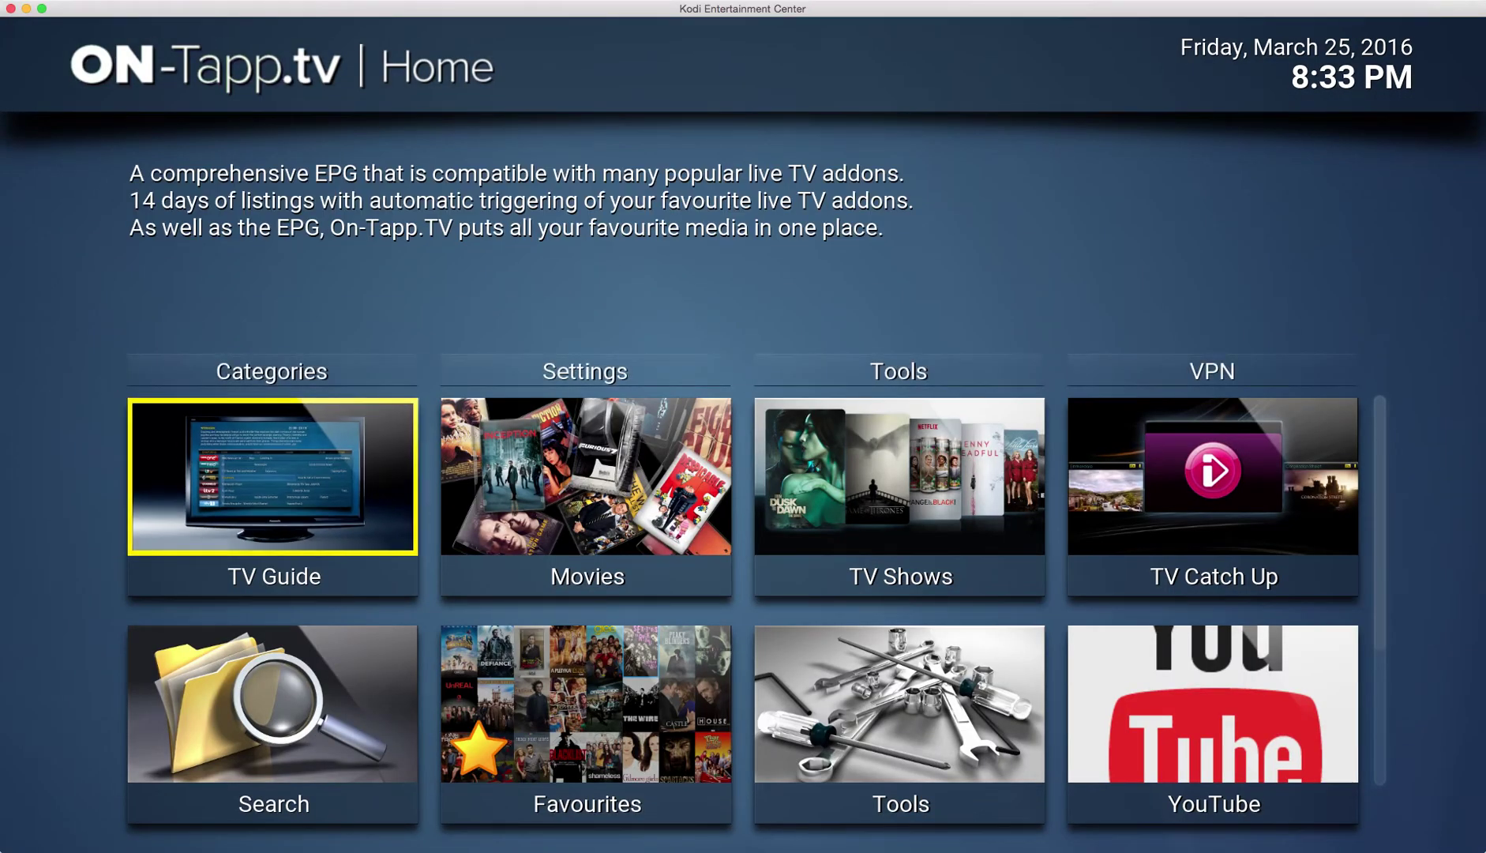
key("Right")
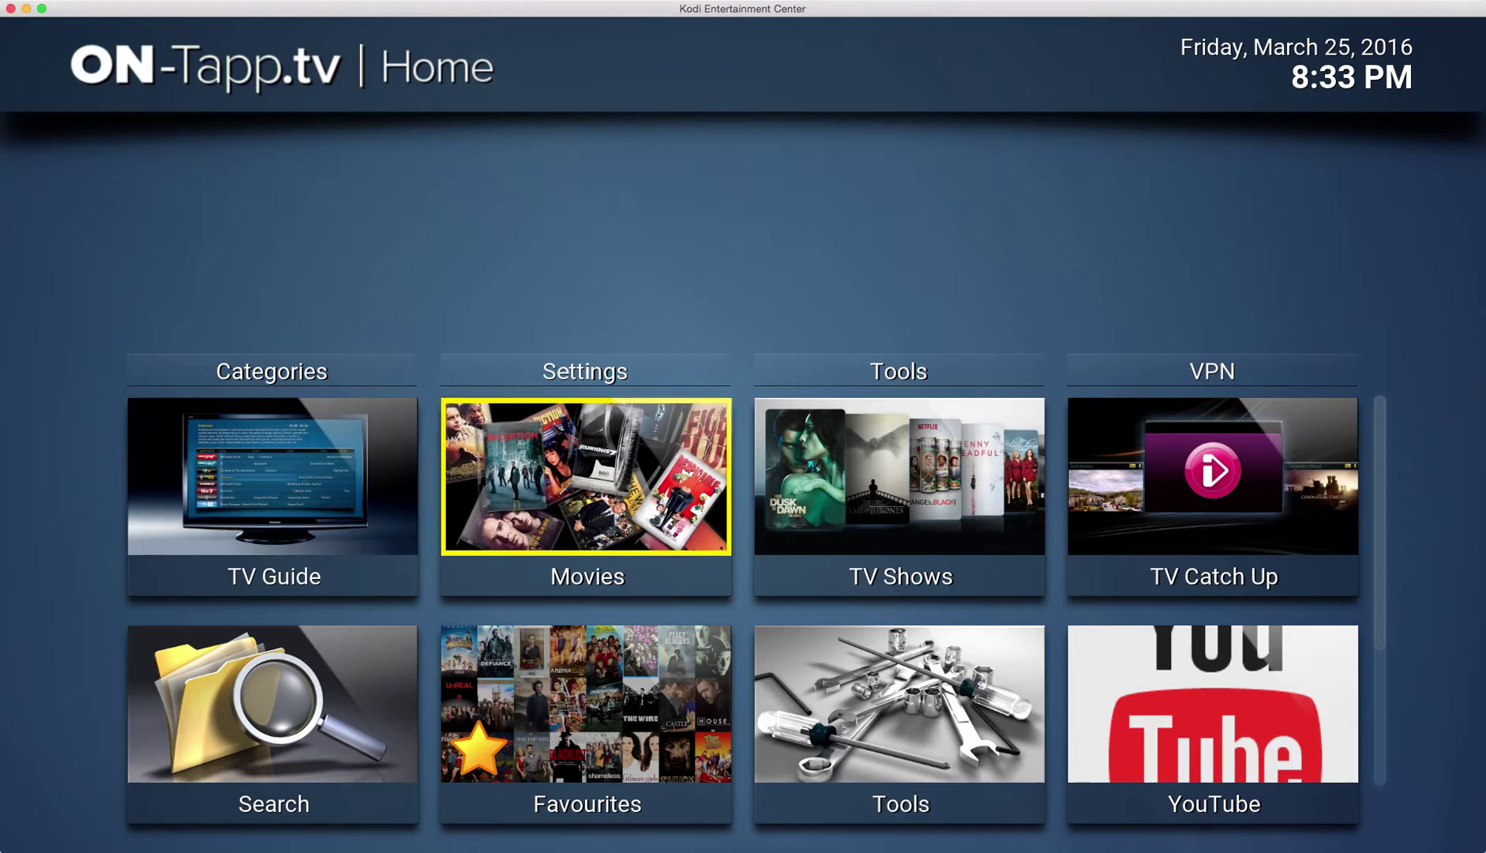
key("Right")
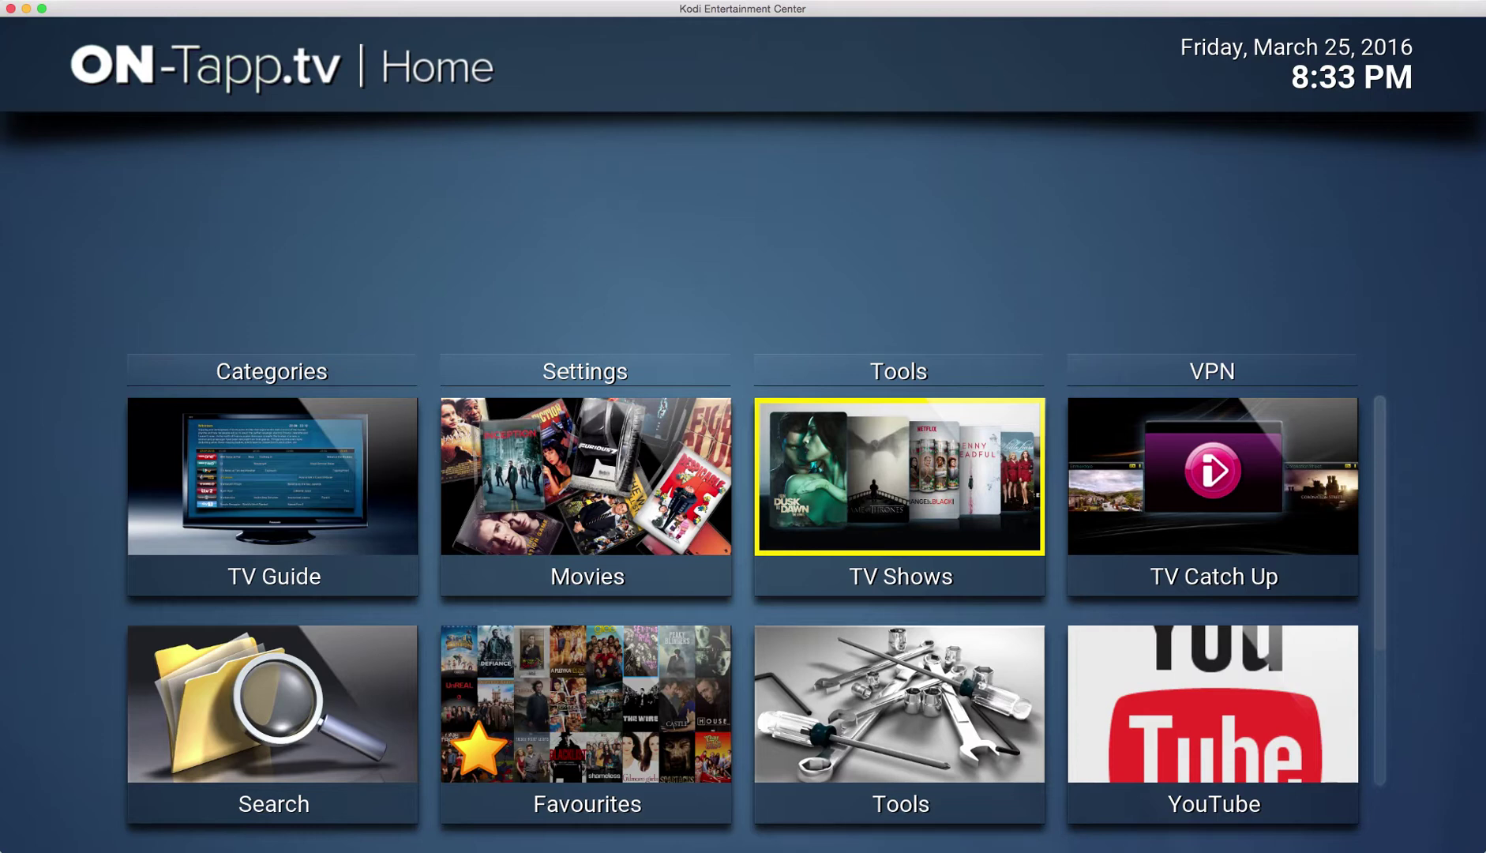
key("Left")
key("Left")
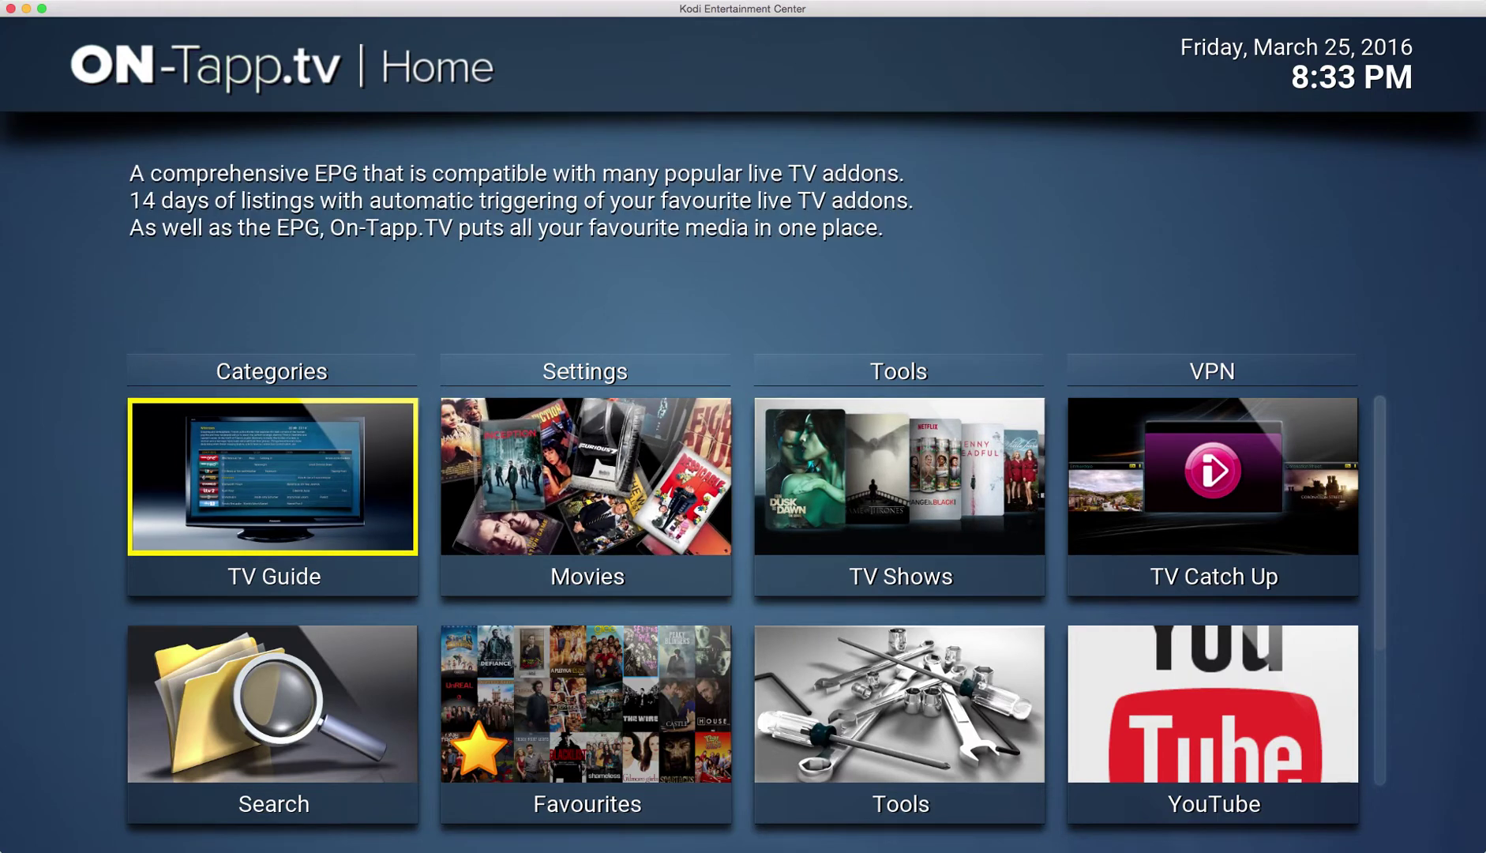
key("Right")
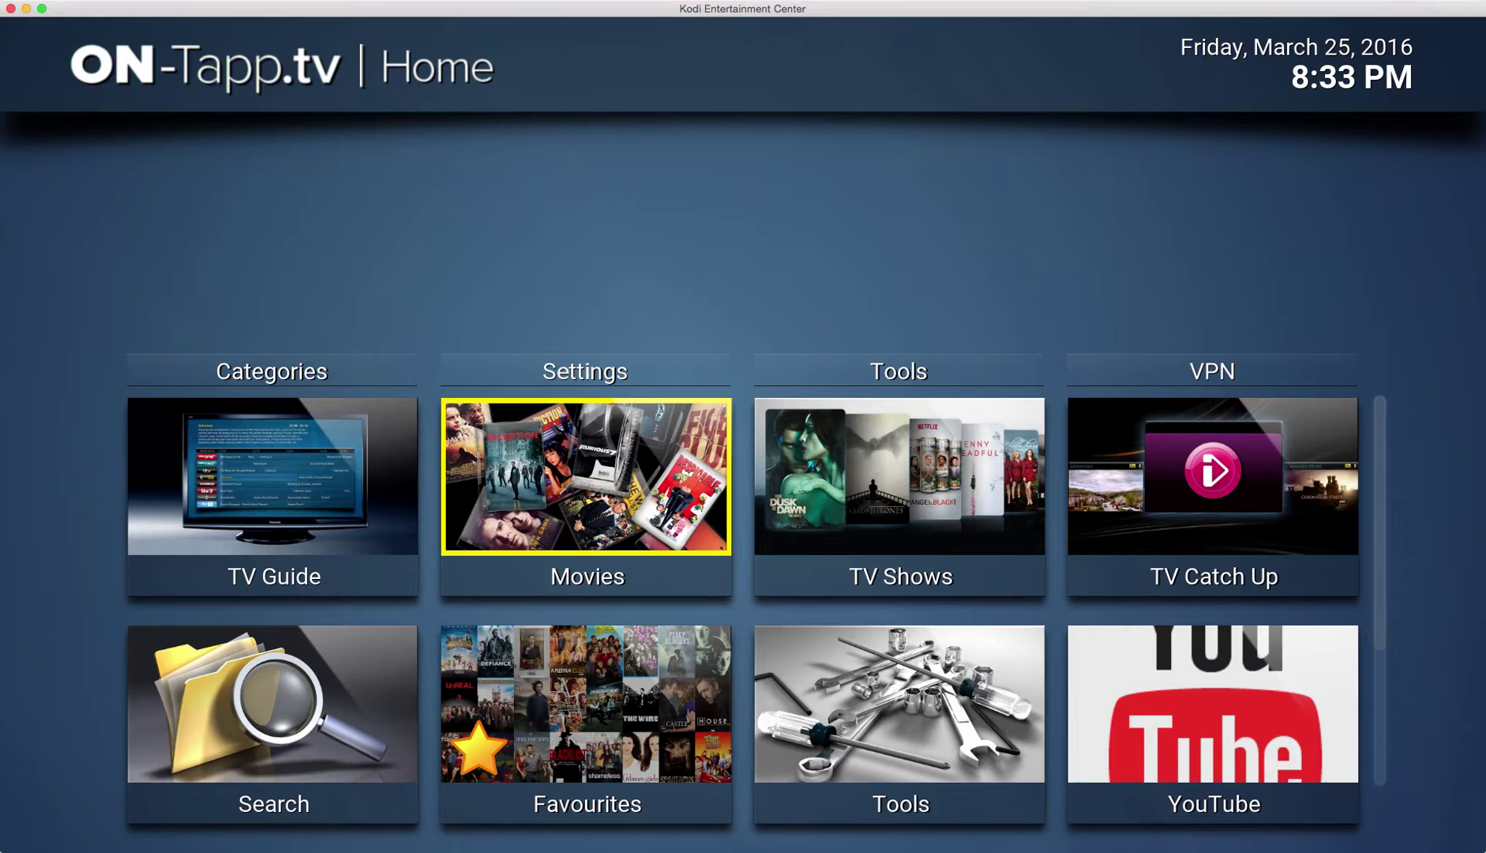
key("Left")
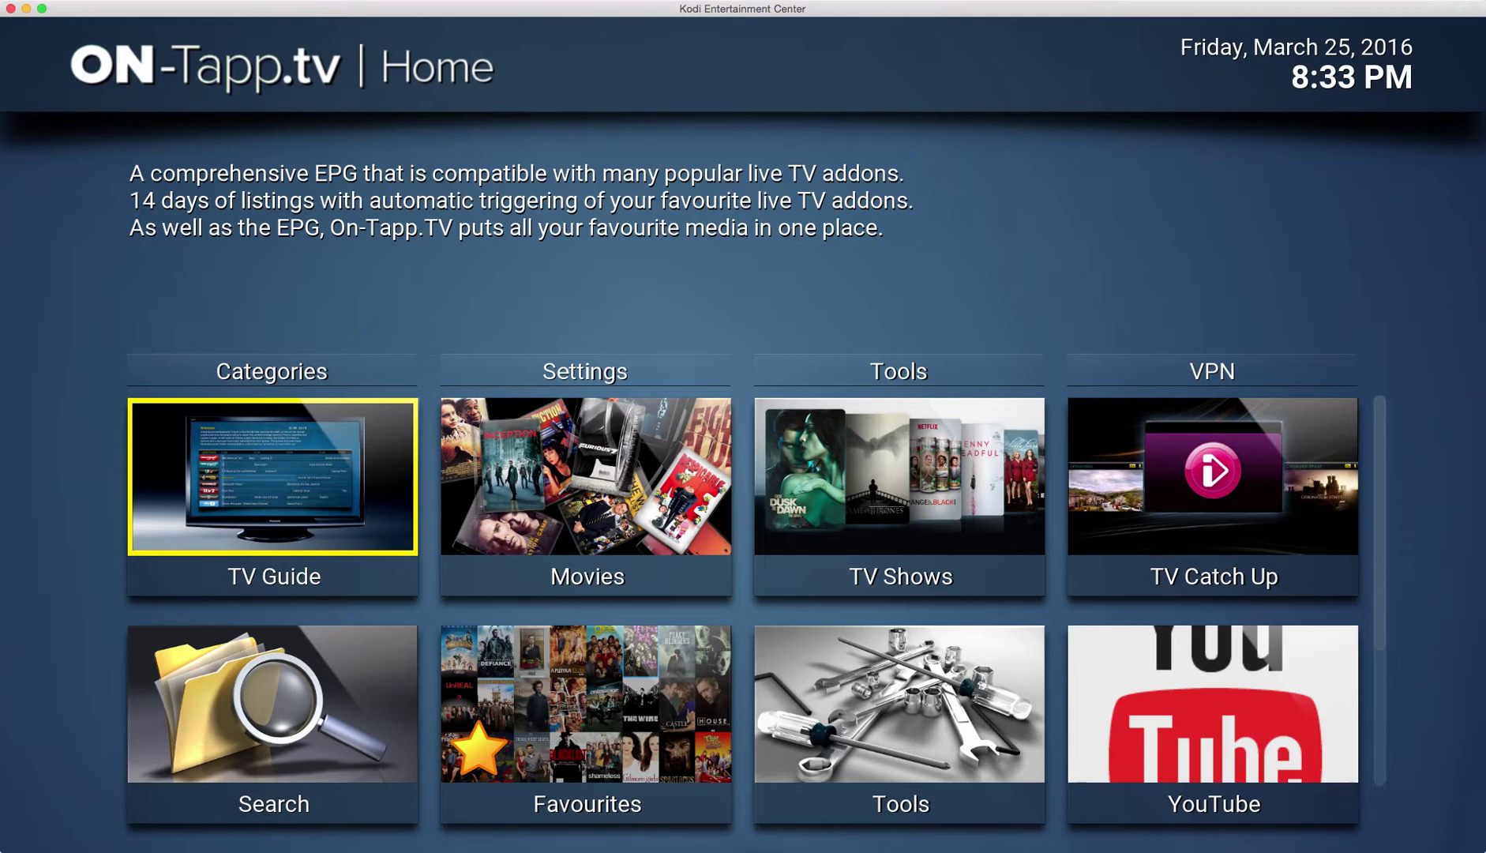
key("Right")
key("Right")
key("Right")
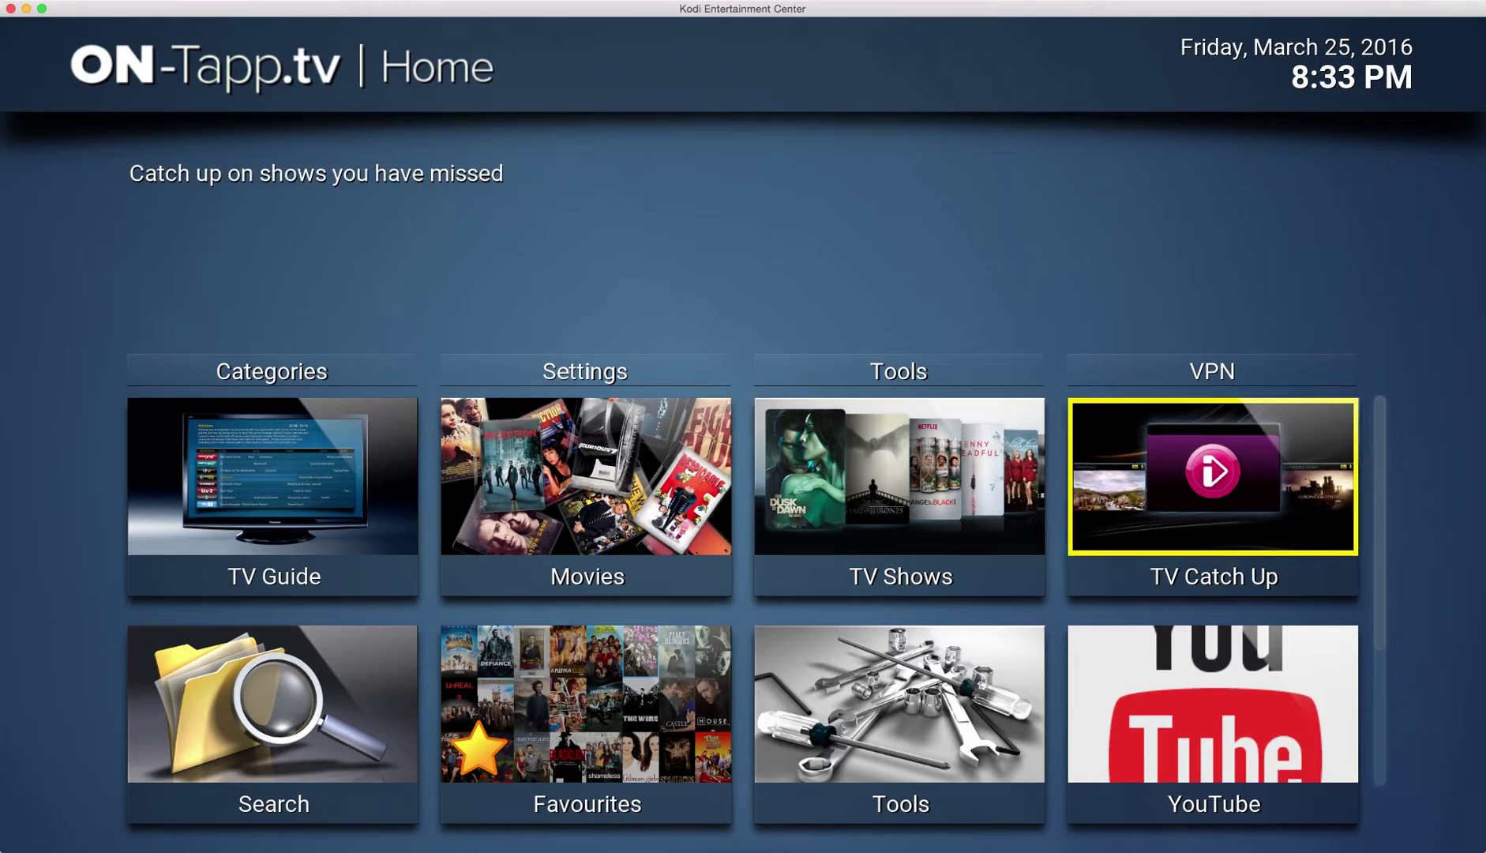
key("Left")
key("Left")
key("Left")
key("Left")
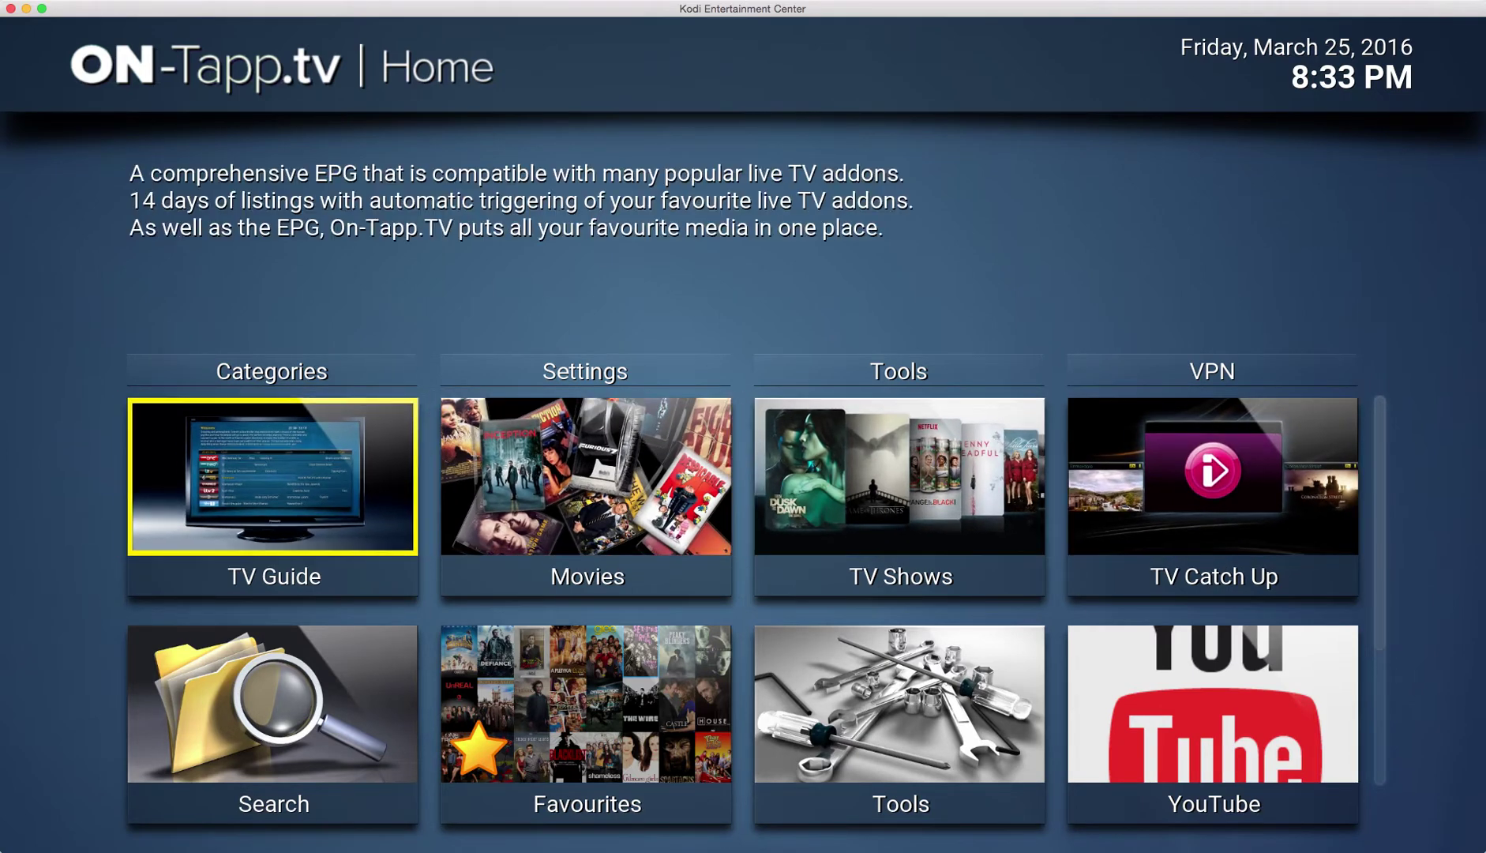
Look through the Favourites, Tools, YouTube, USTVnow Plus and Add more tiles and their descriptions.
key("Right")
key("Down")
key("Right")
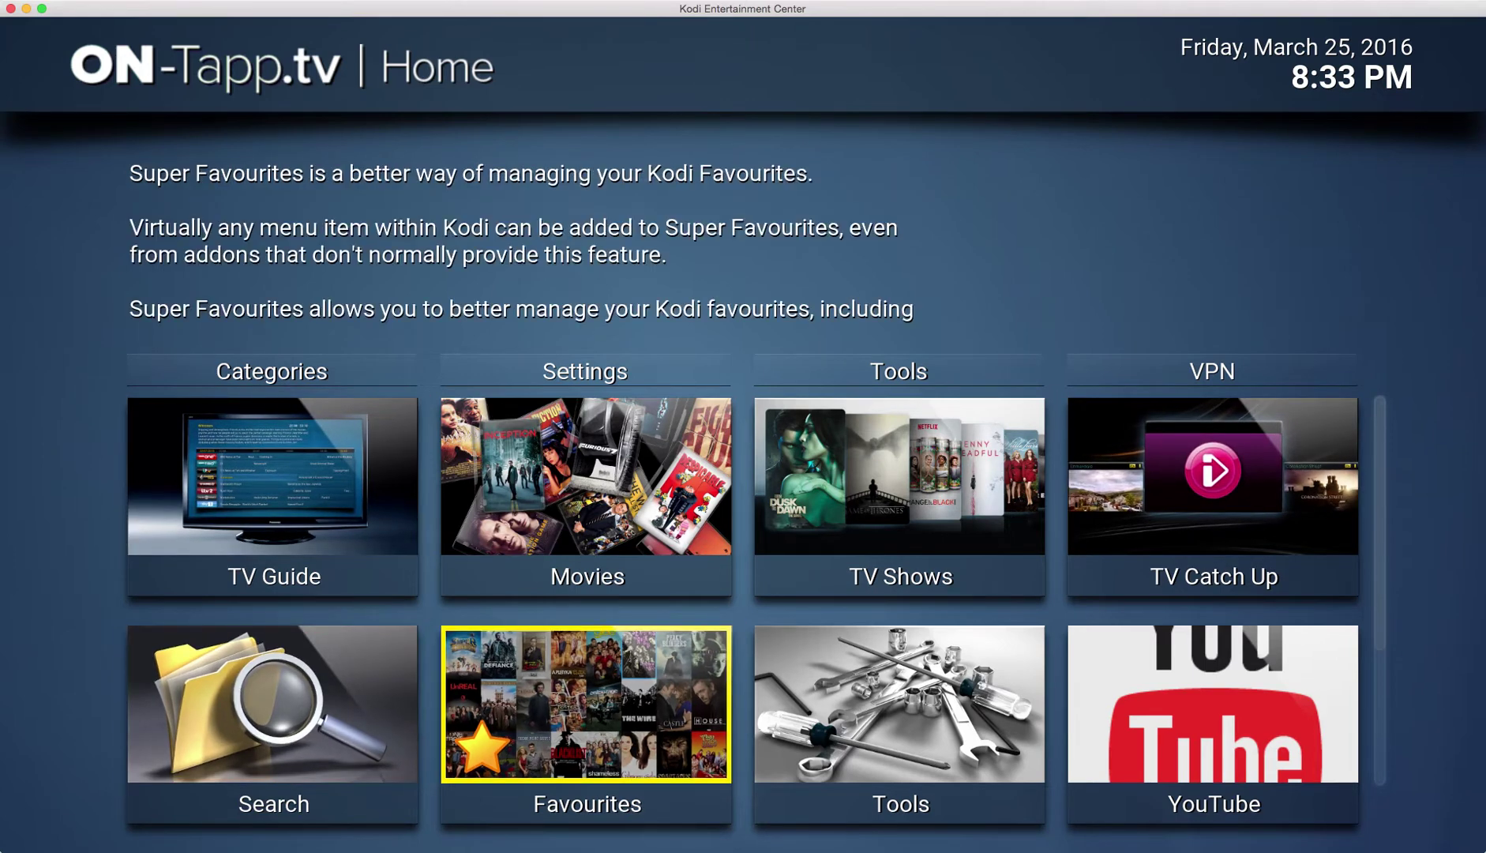
key("Right")
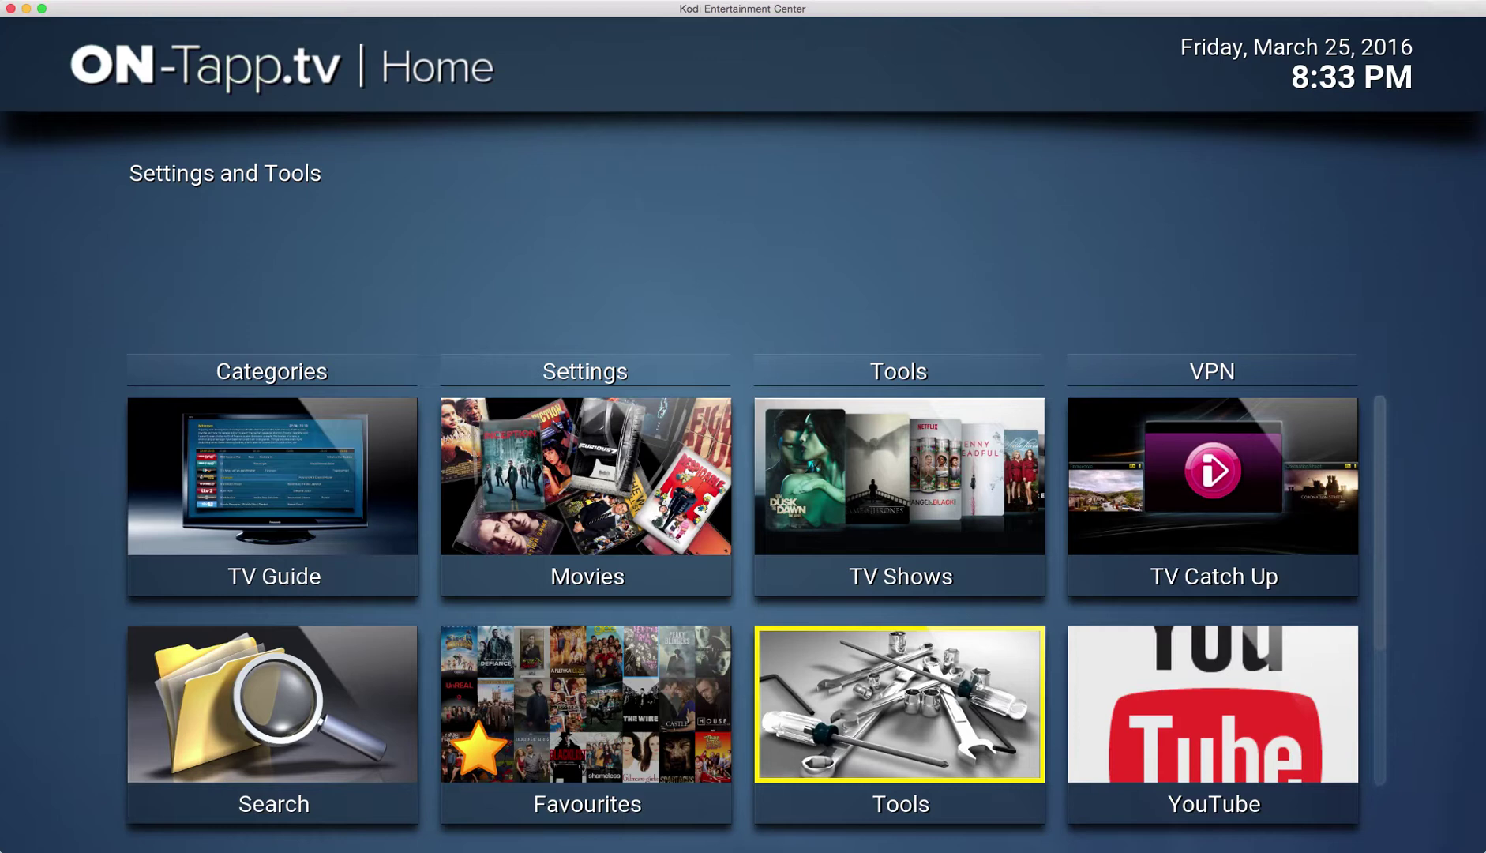
key("Right")
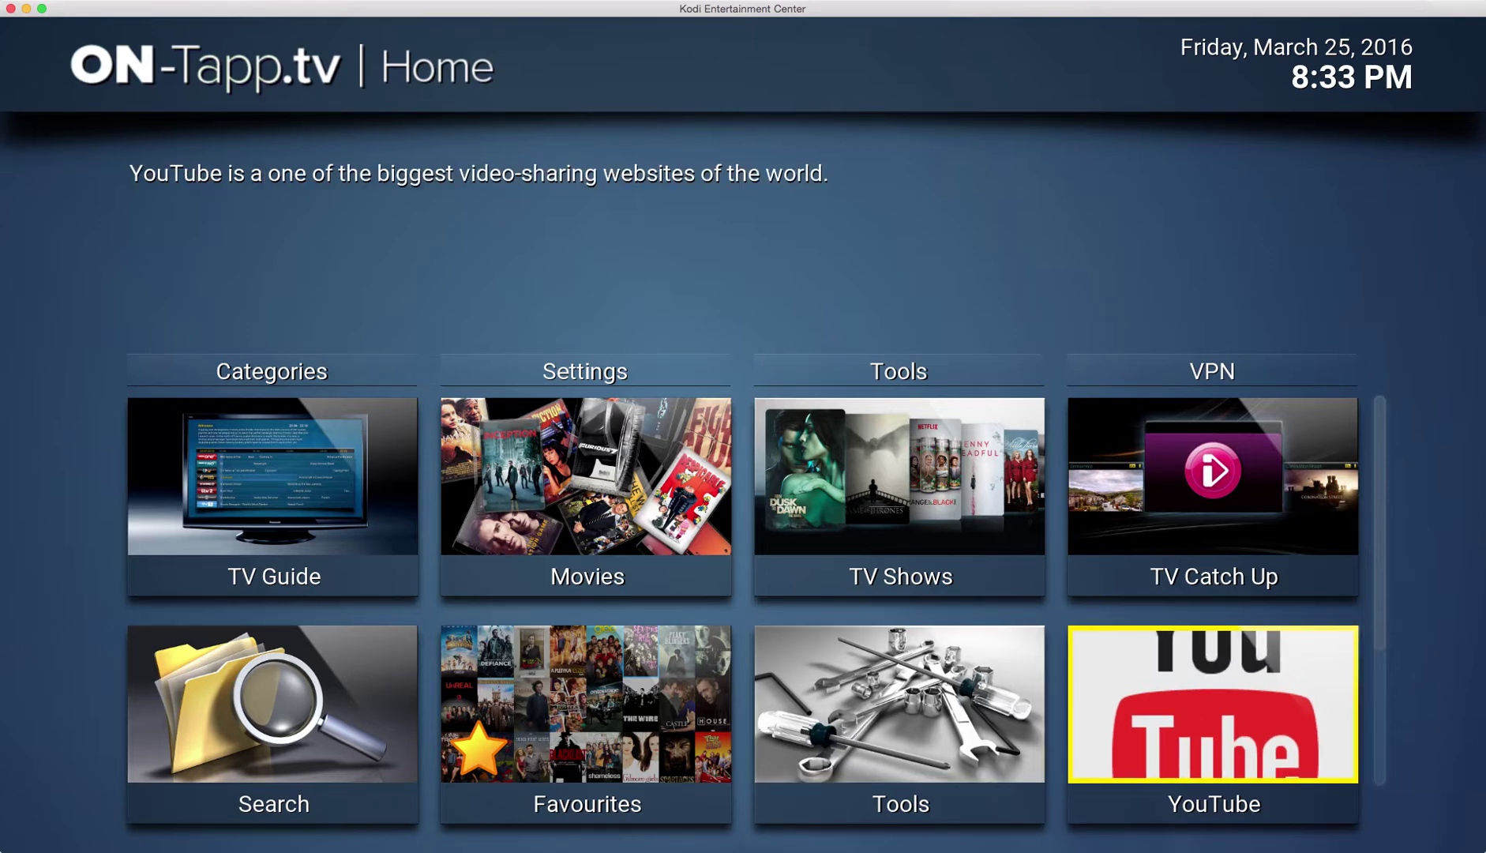
key("Down")
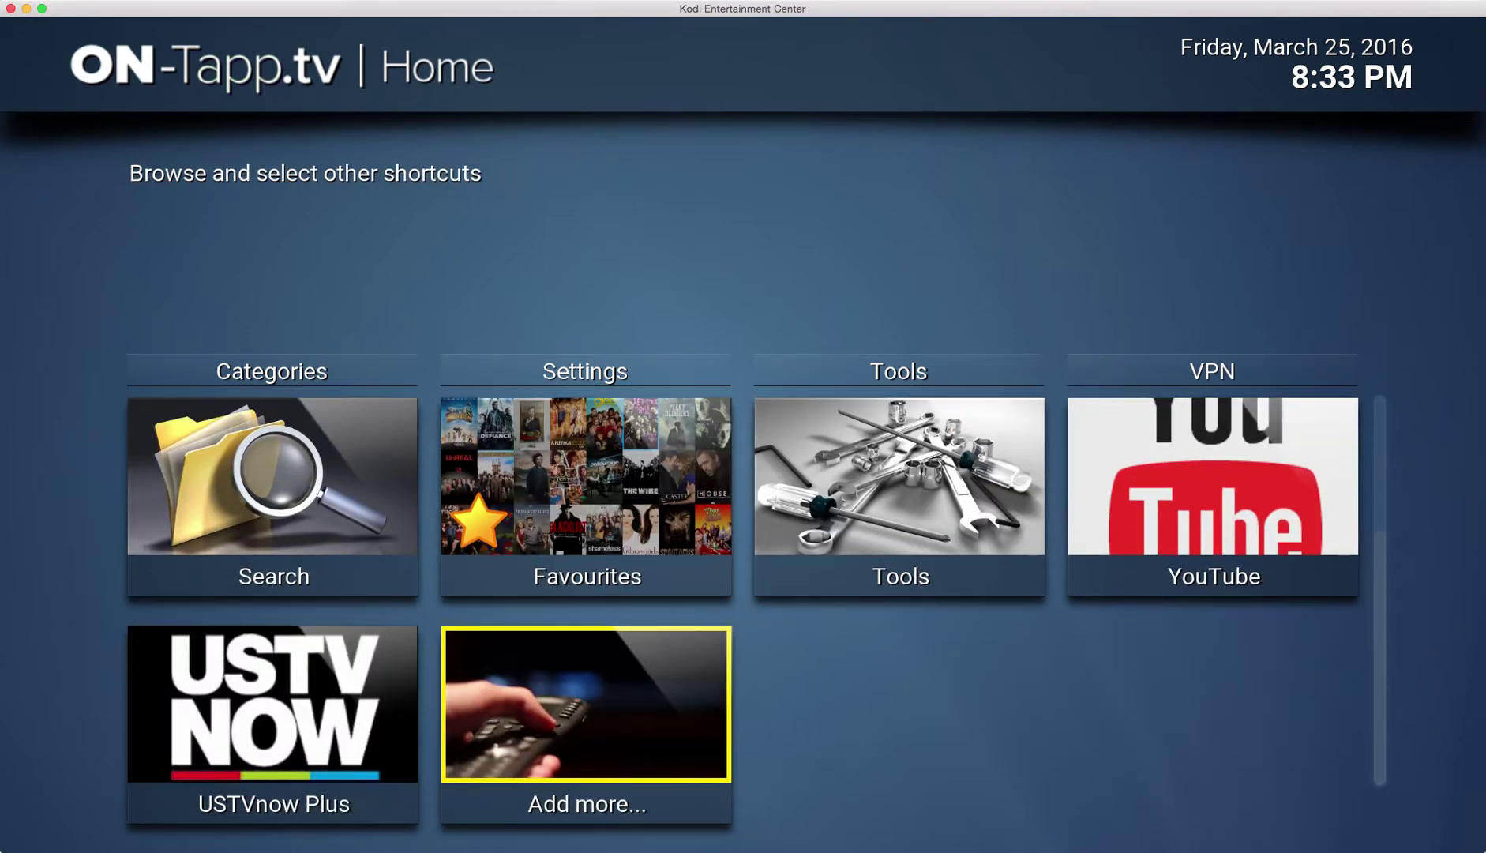
key("Left")
key("Right")
key("Left")
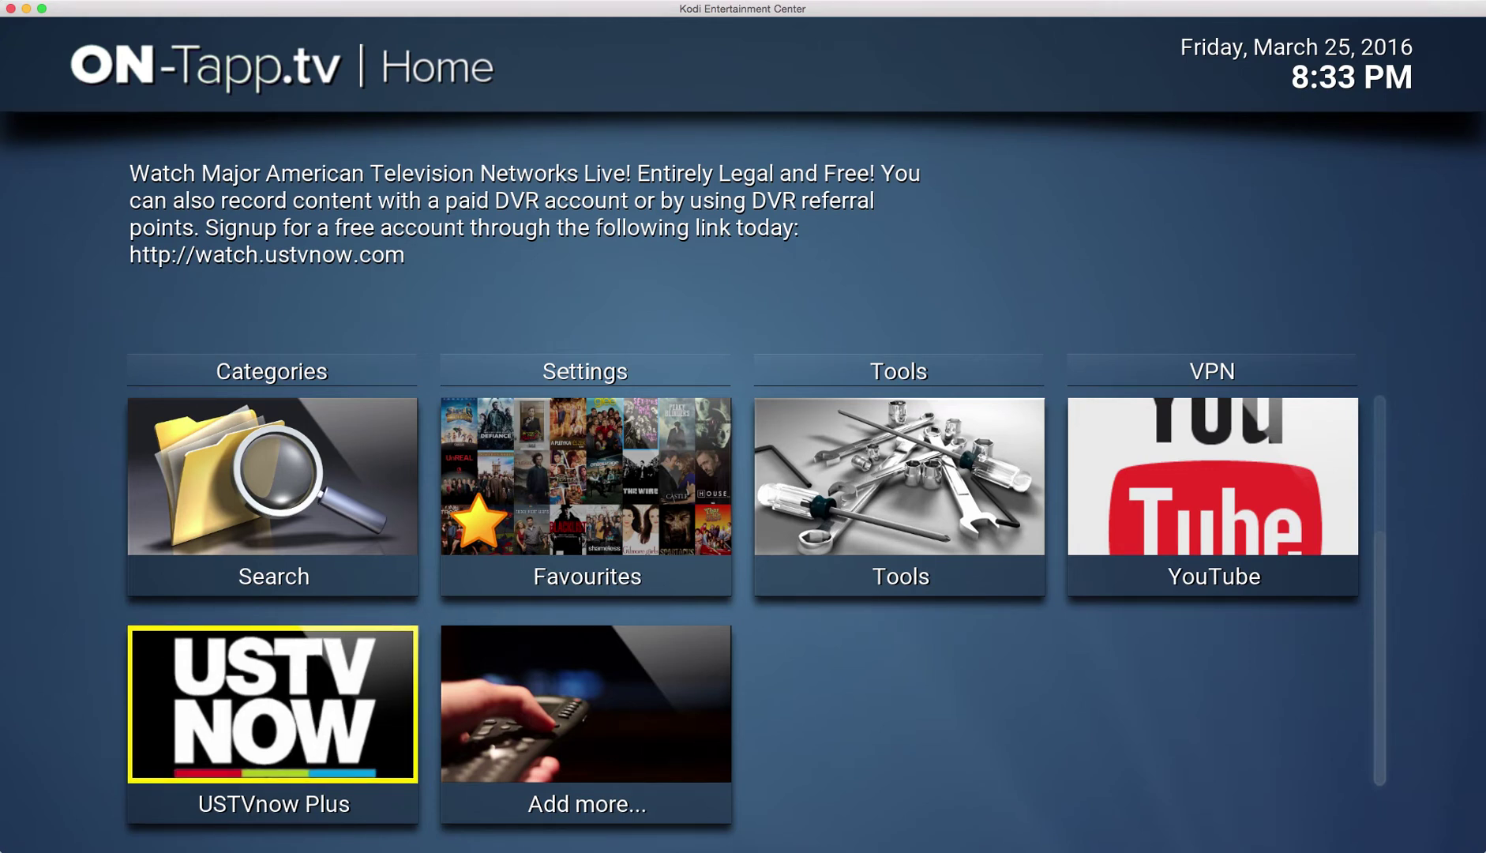
key("Right")
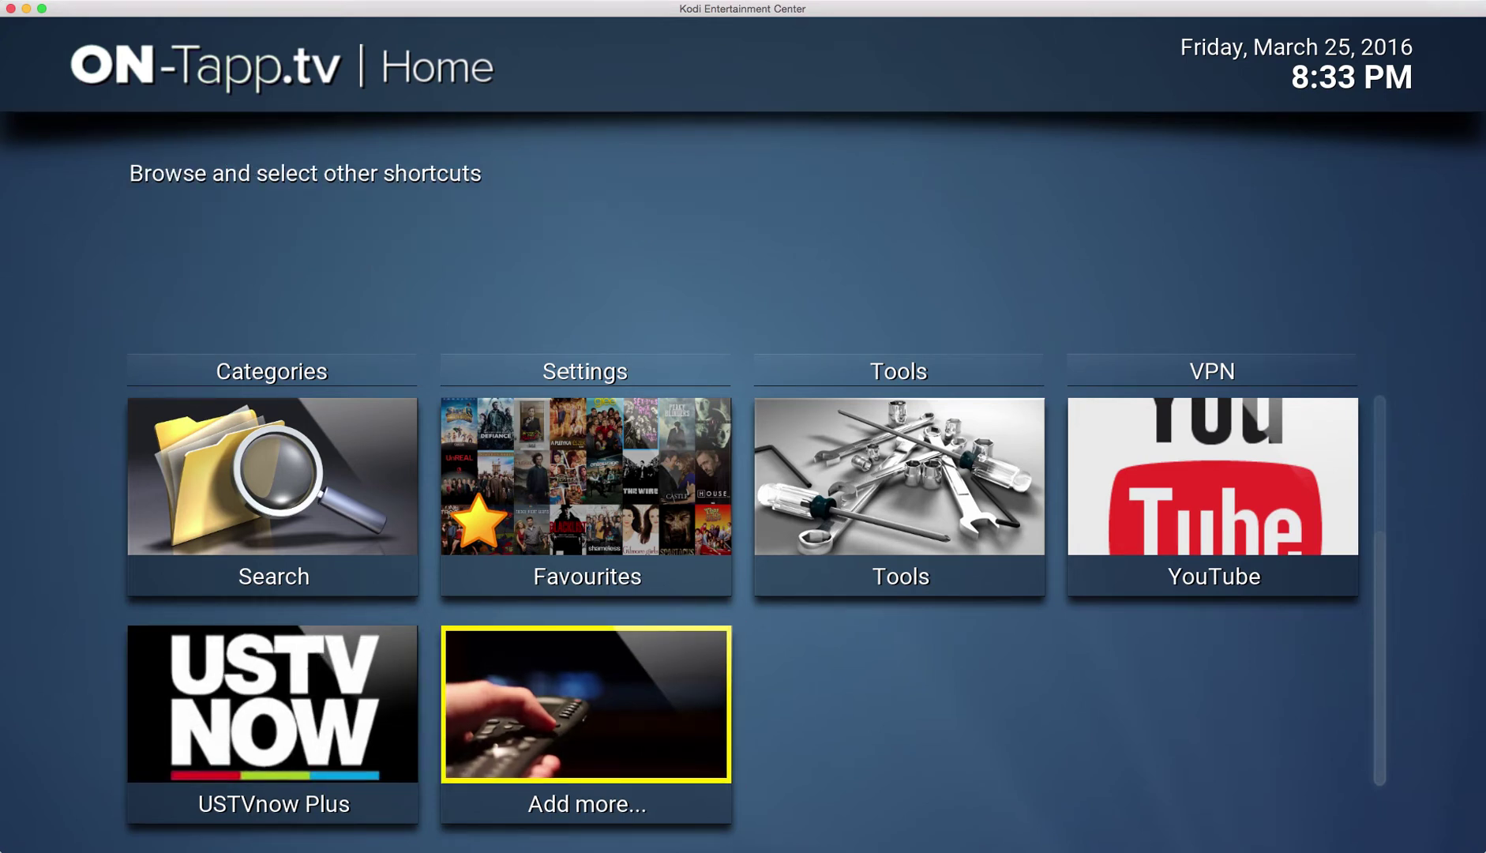
key("Left")
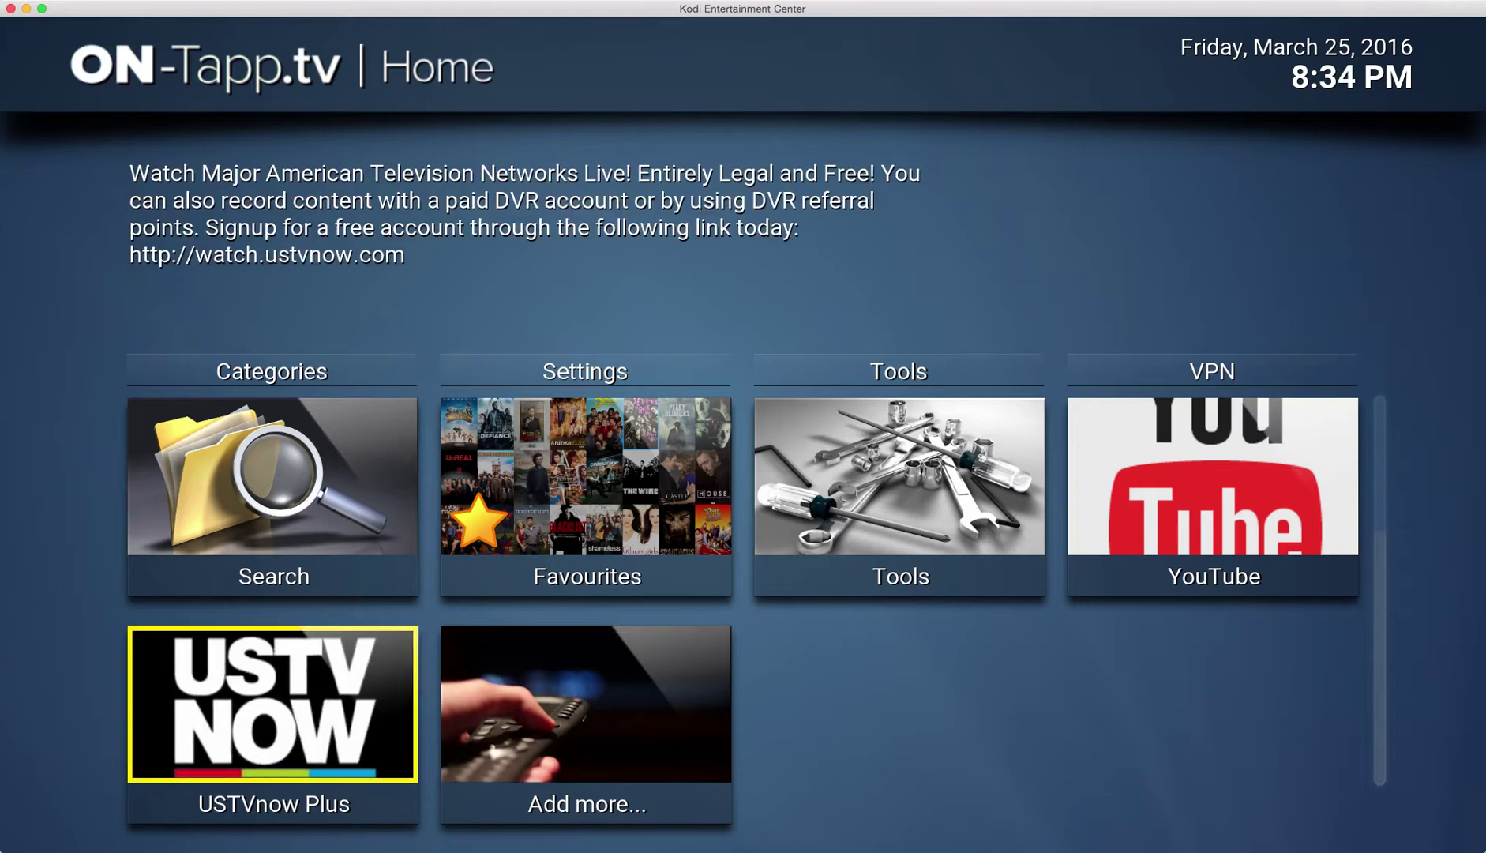
Start adding another home screen shortcut and choose Addon as its type to open the addon list.
key("Up")
key("Right")
key("Right")
key("Right")
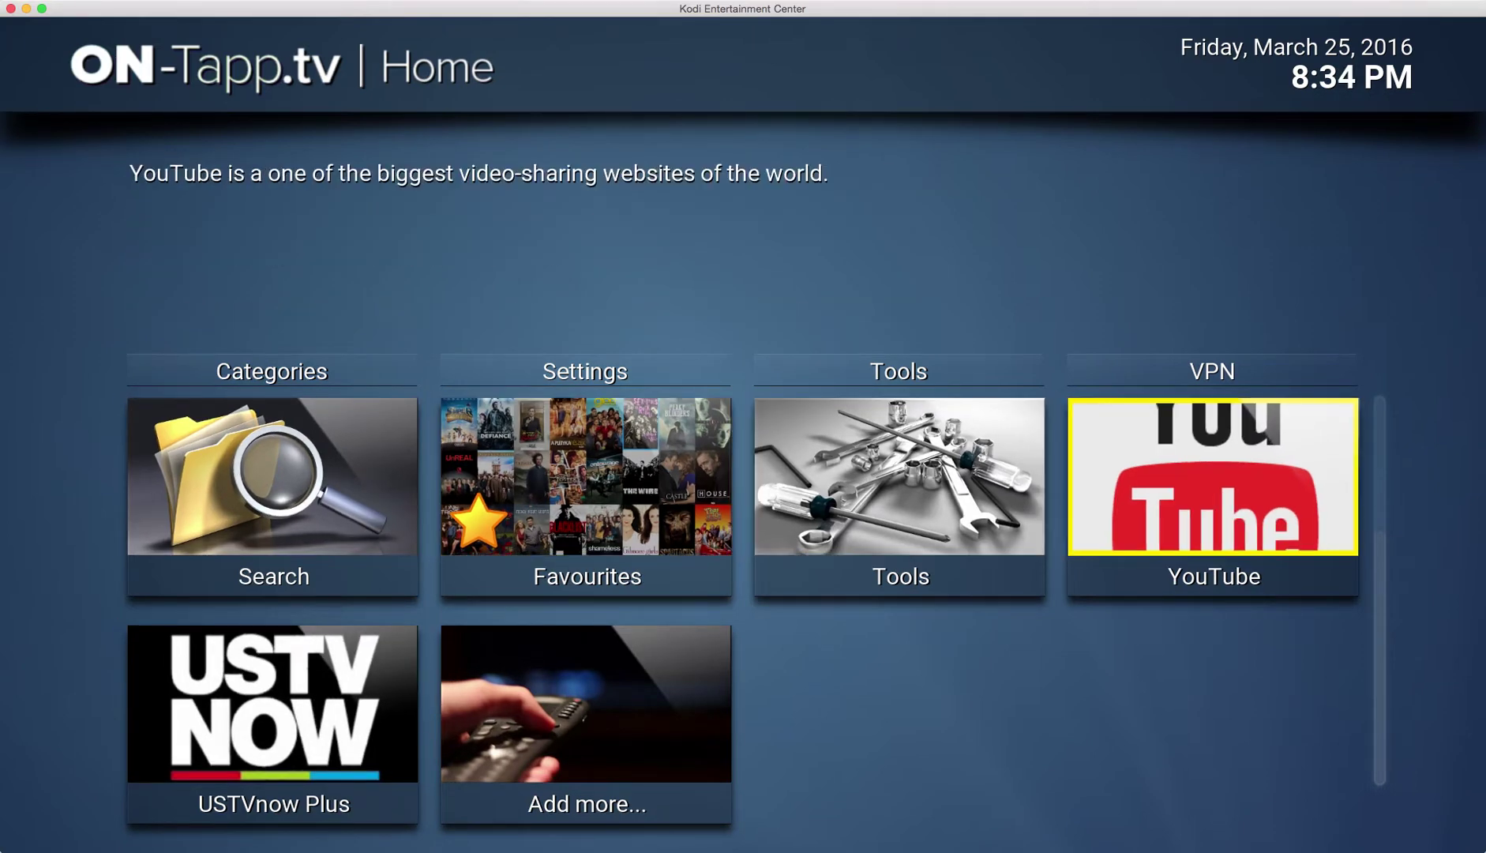
key("Left")
key("Left")
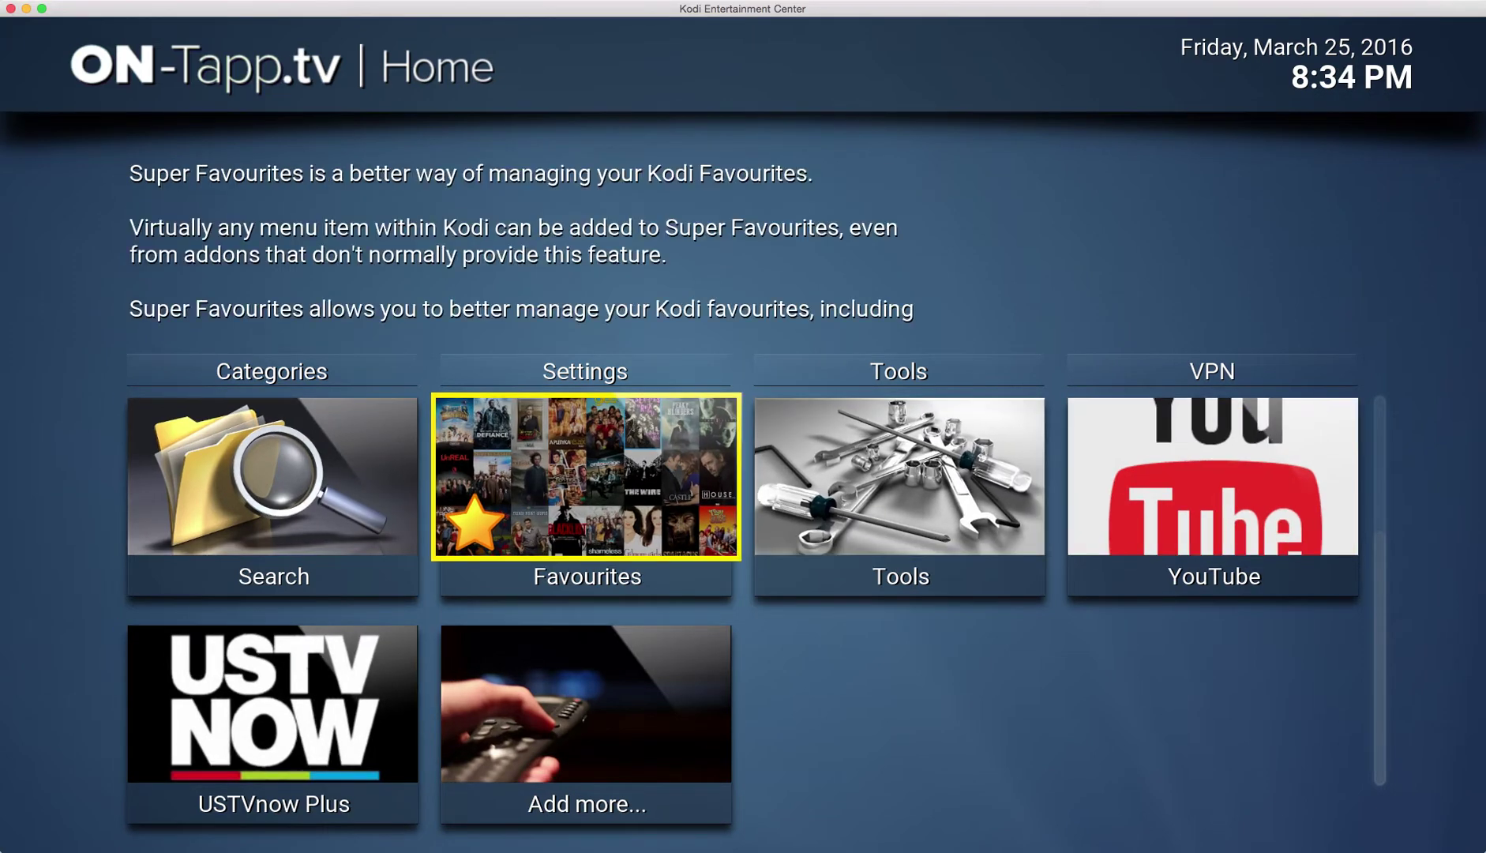
key("Down")
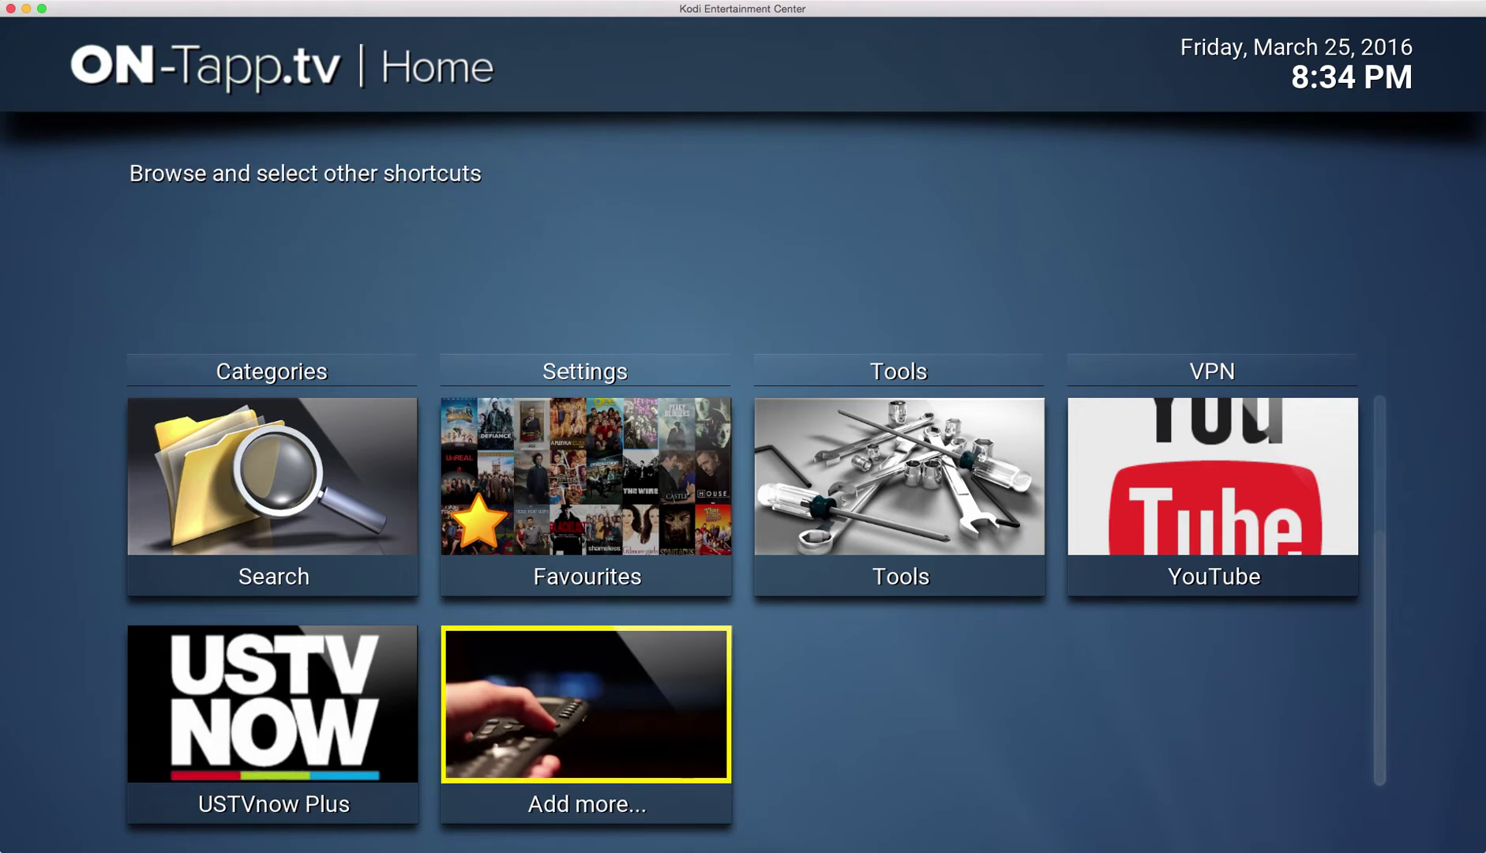
key("Return")
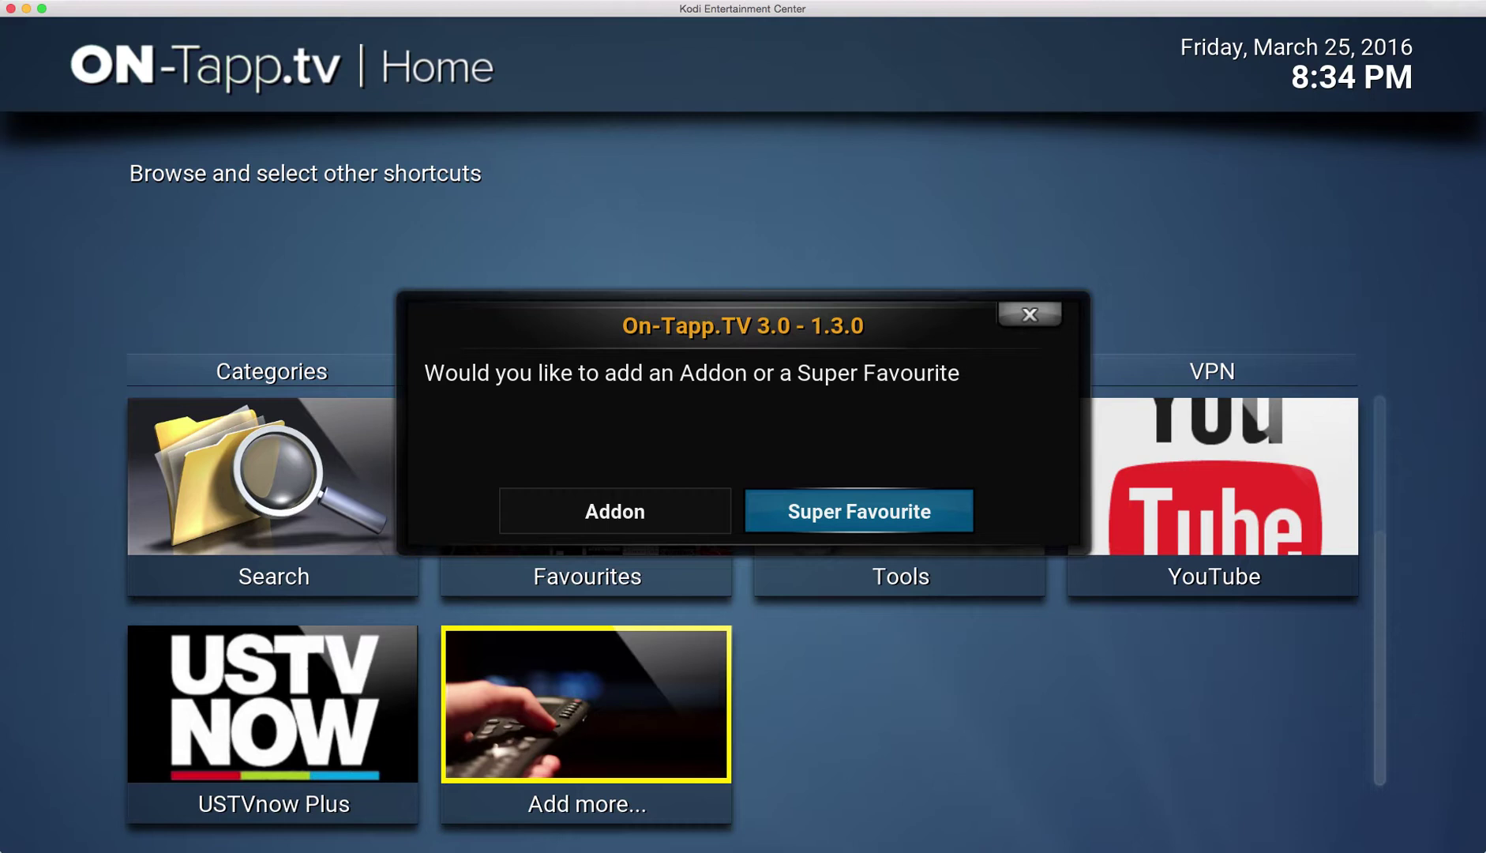
key("Left")
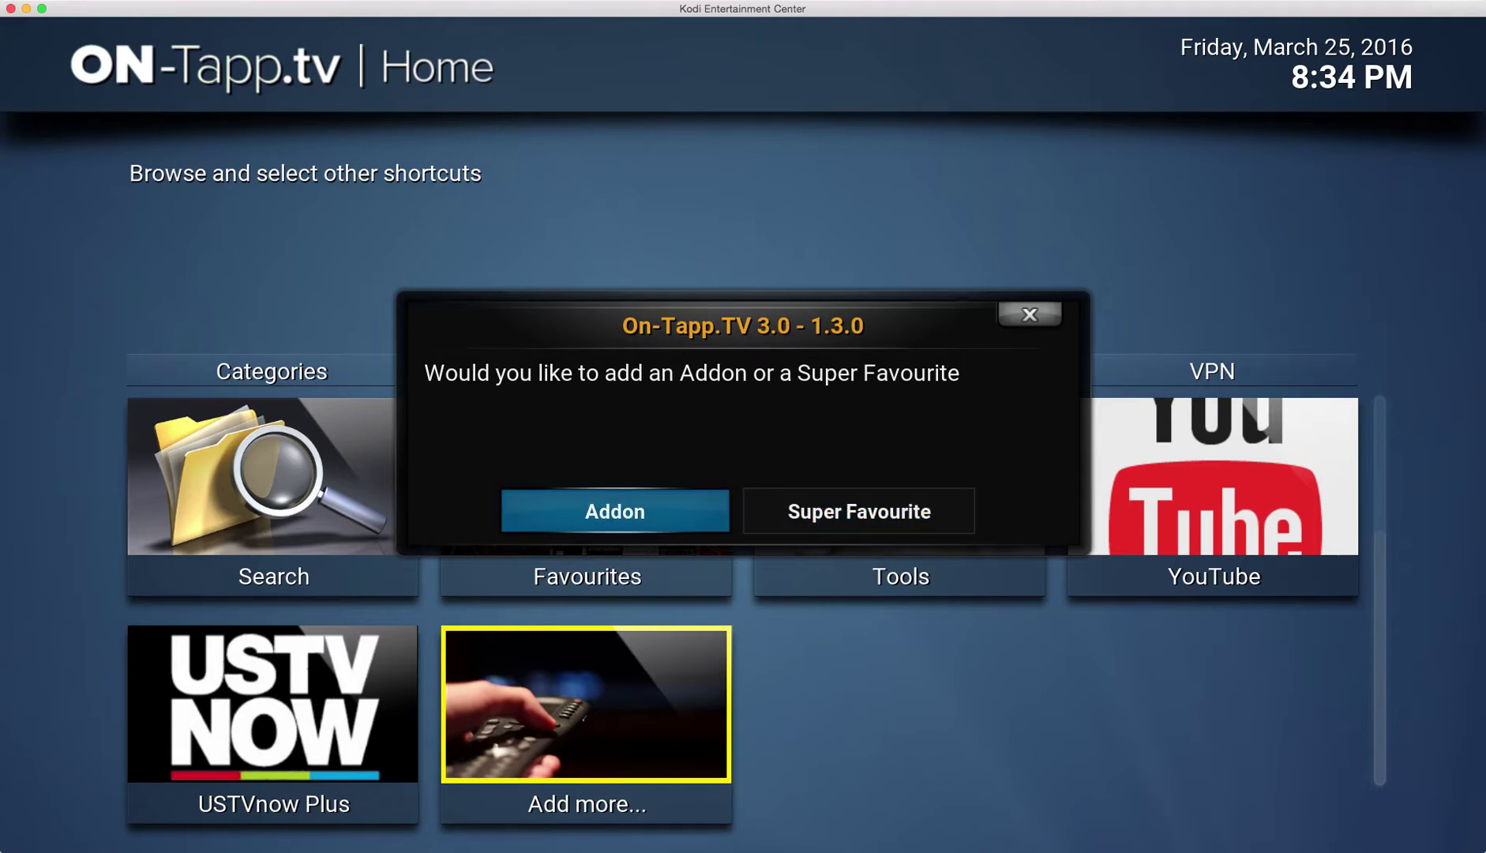
key("Right")
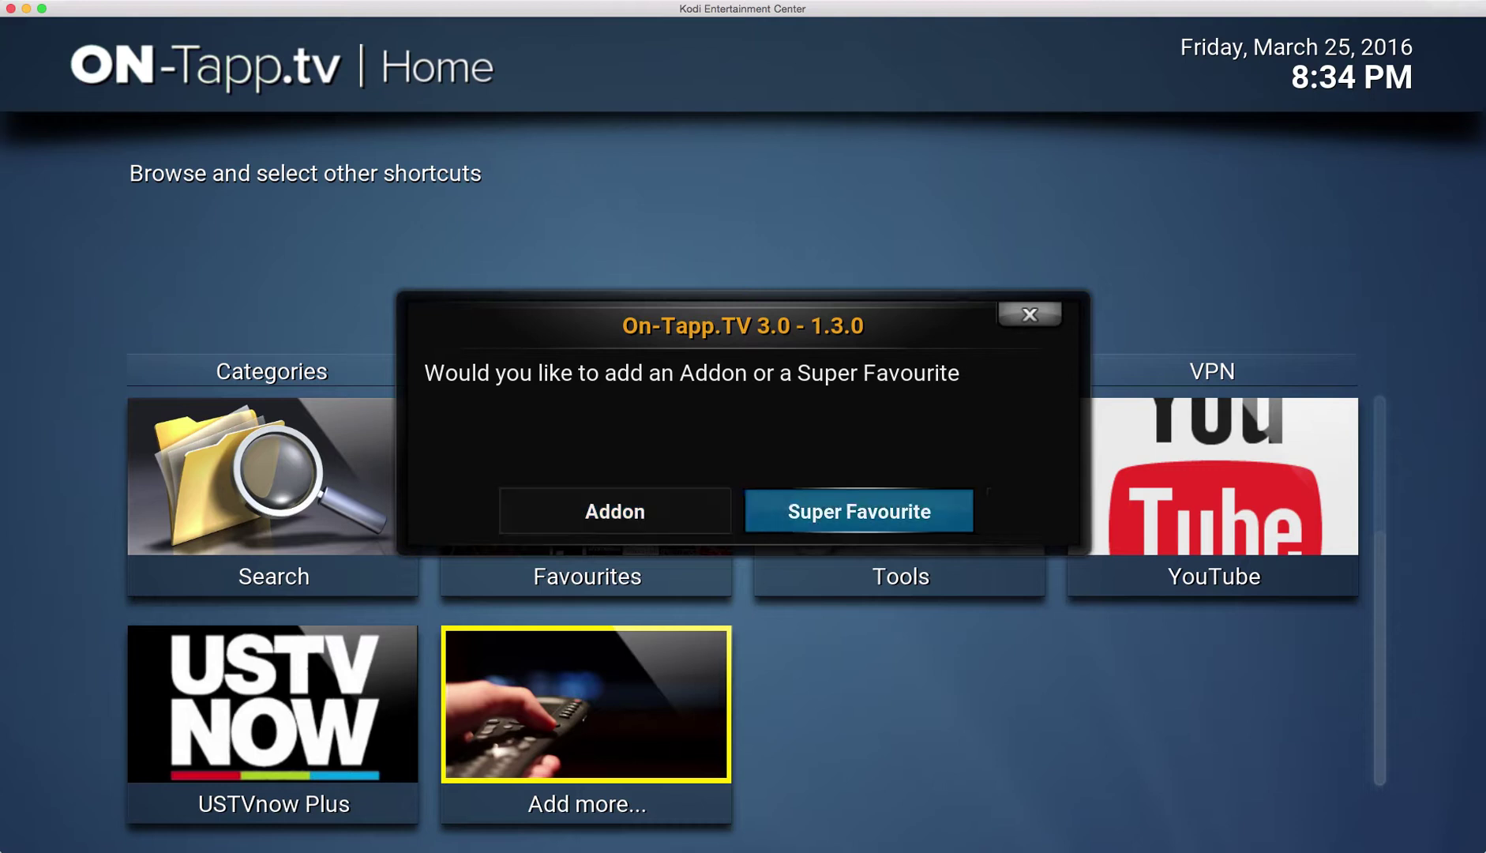
key("Left")
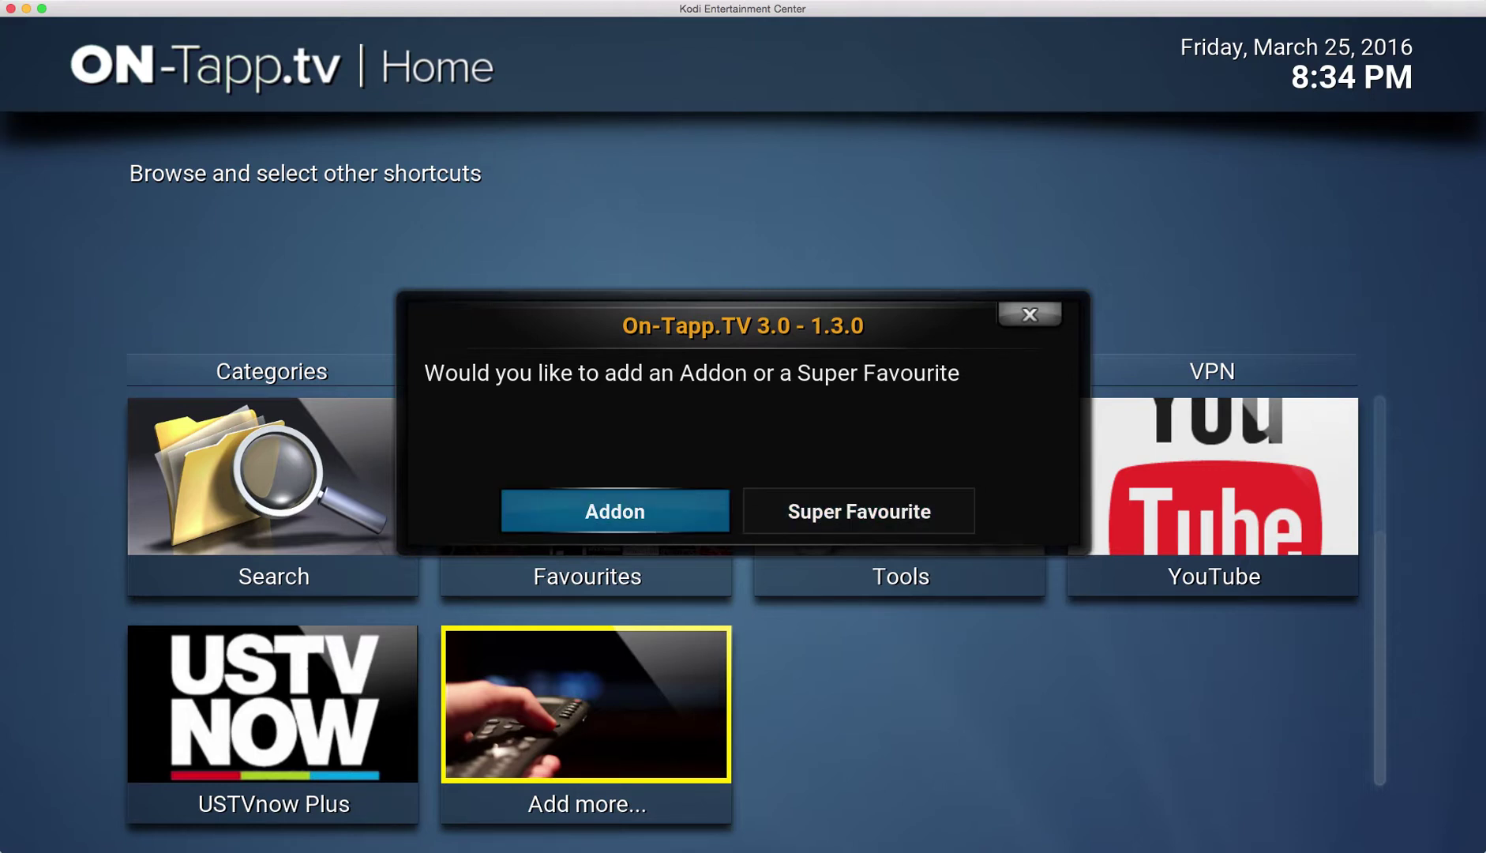
key("Return")
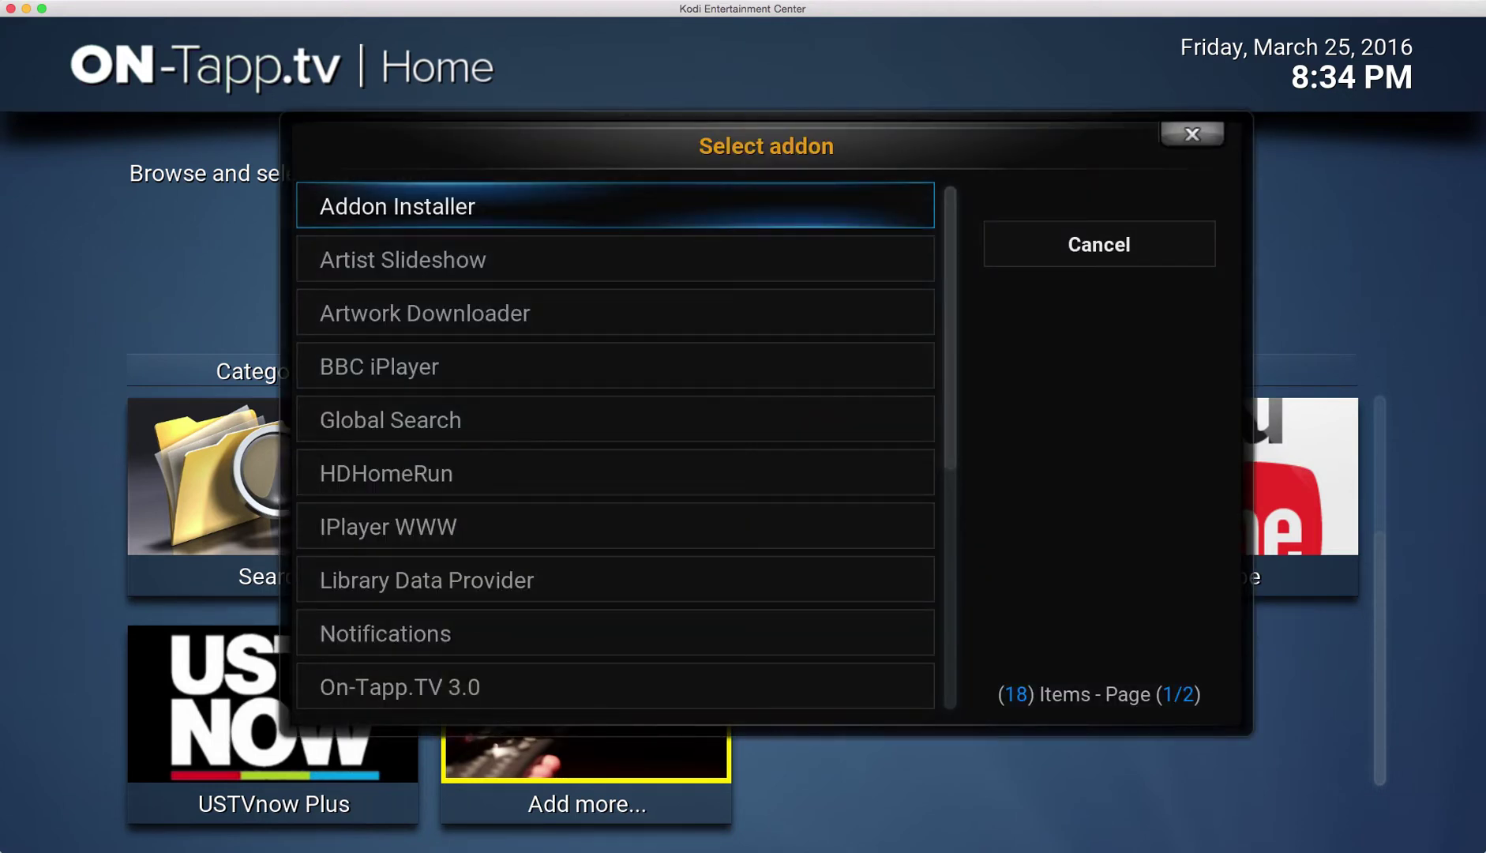
Examine the full list of installed addons available as home screen shortcuts, from Addon Installer to YouTube.
key("Down")
key("Down")
key("Down")
key("Down")
key("Down")
key("Down")
key("Down")
key("Down")
key("Down")
key("Down")
key("Down")
key("Down")
key("Down")
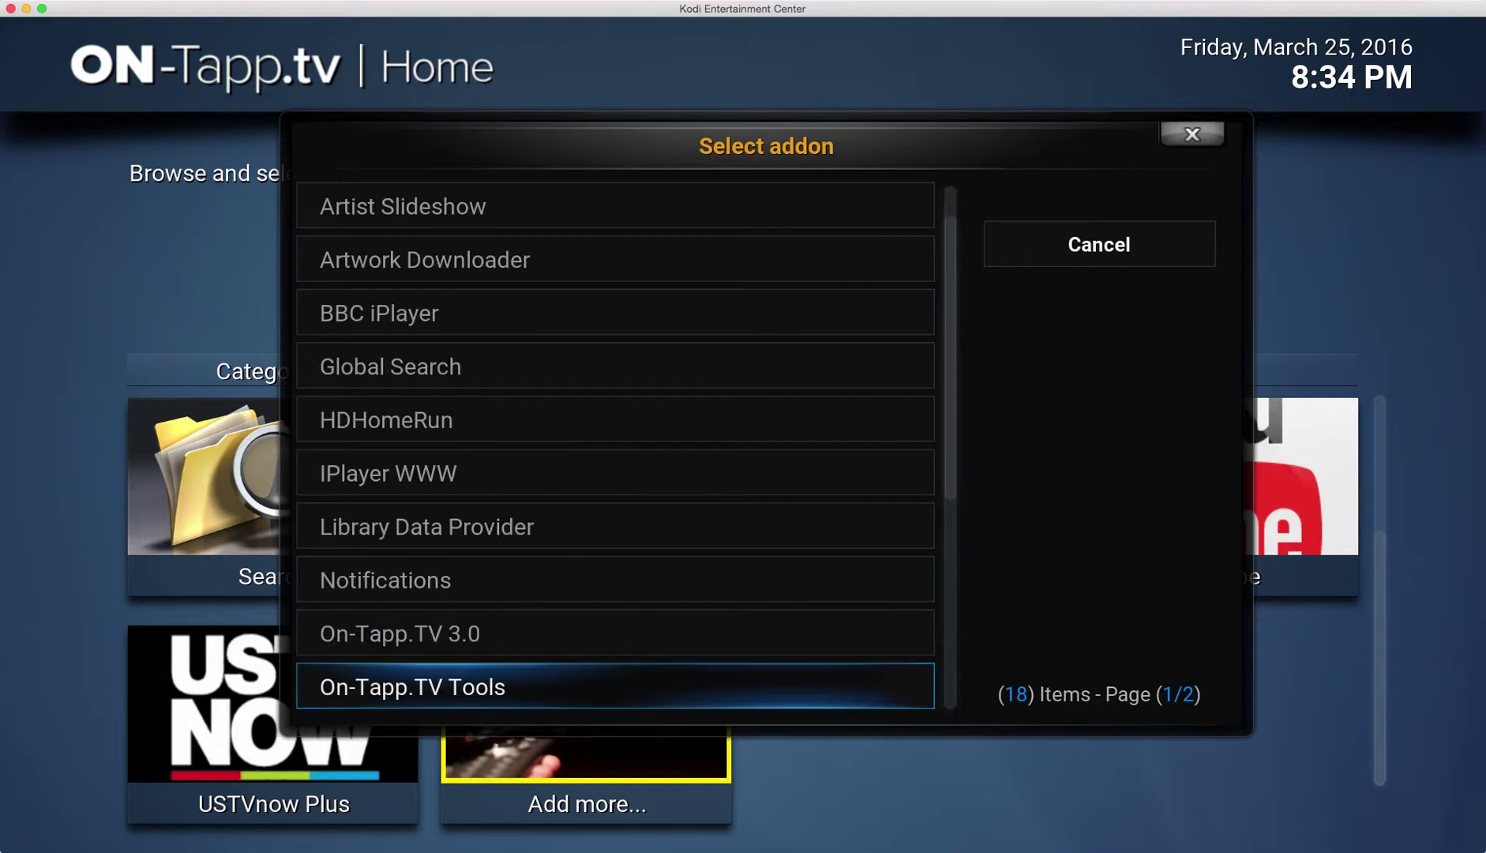
key("Down")
key("Down")
key("Down")
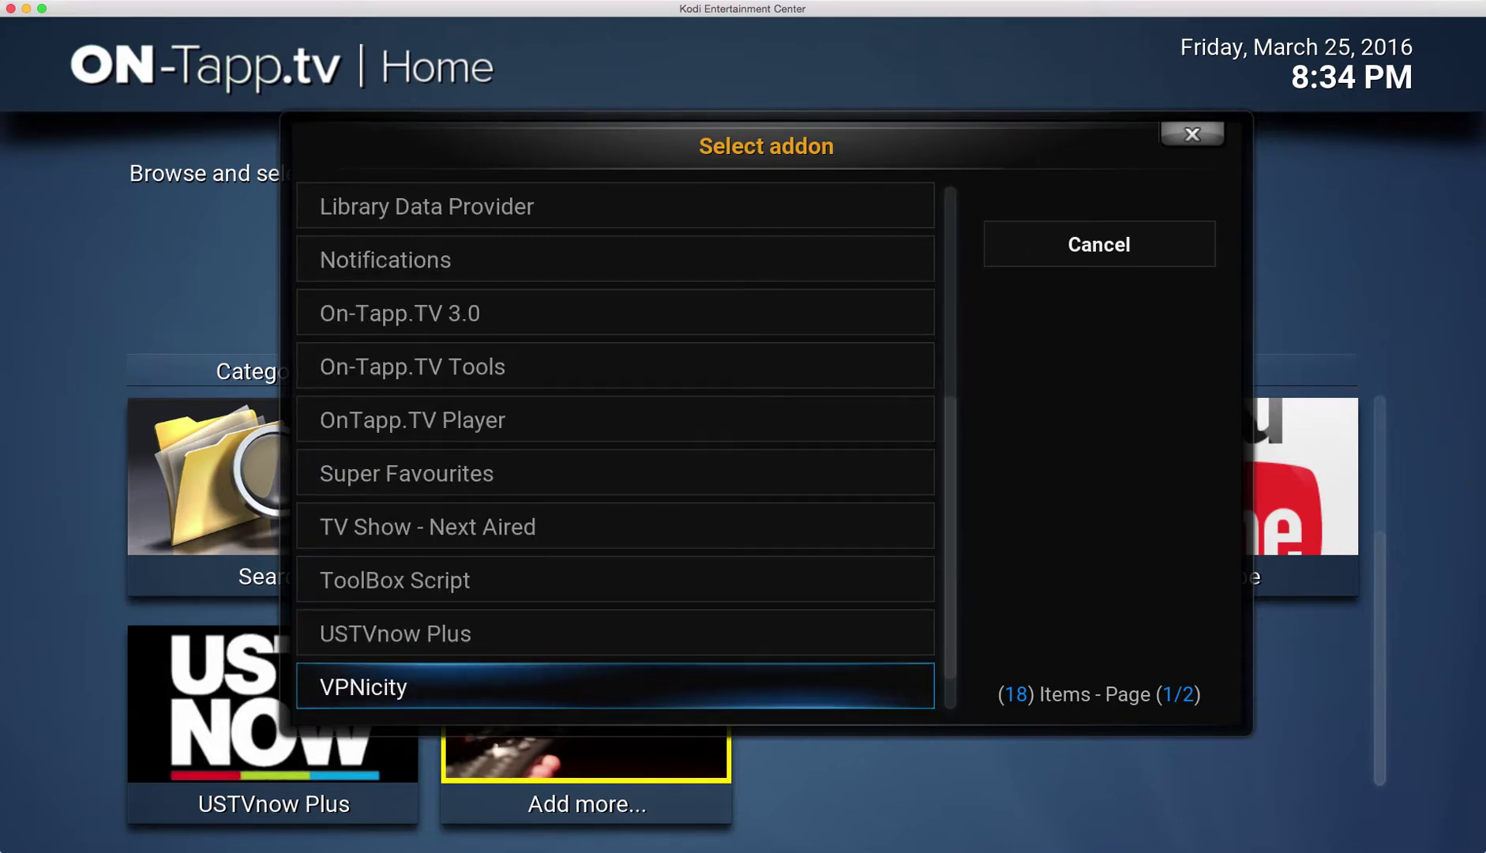
key("Down")
key("Down")
key("Down")
key("Down")
key("Down")
key("Down")
key("Down")
key("Down")
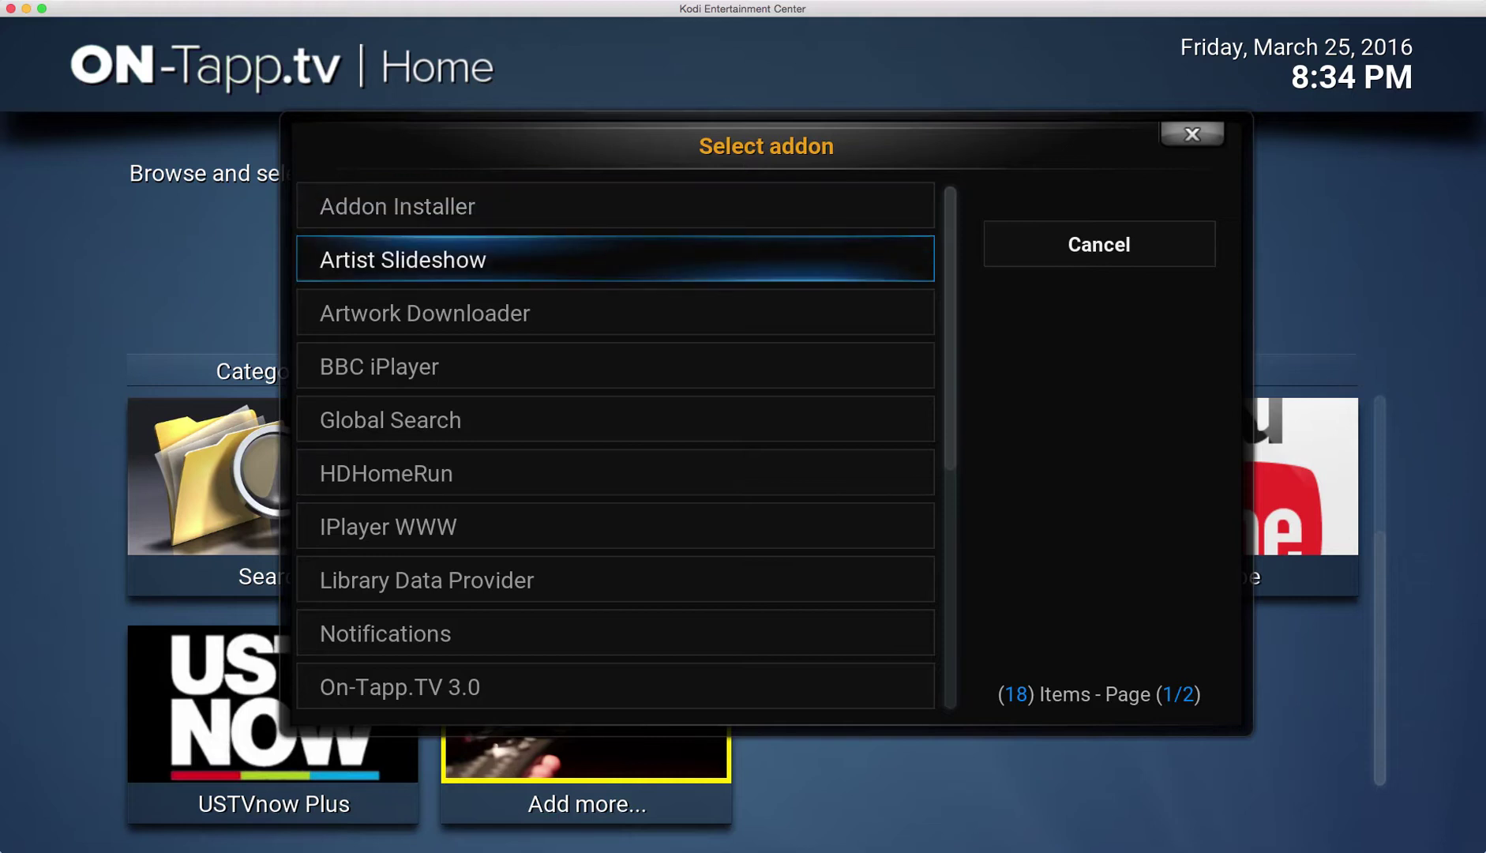
key("Down")
key("Down")
key("Down")
key("Down")
key("Down")
key("Down")
key("Down")
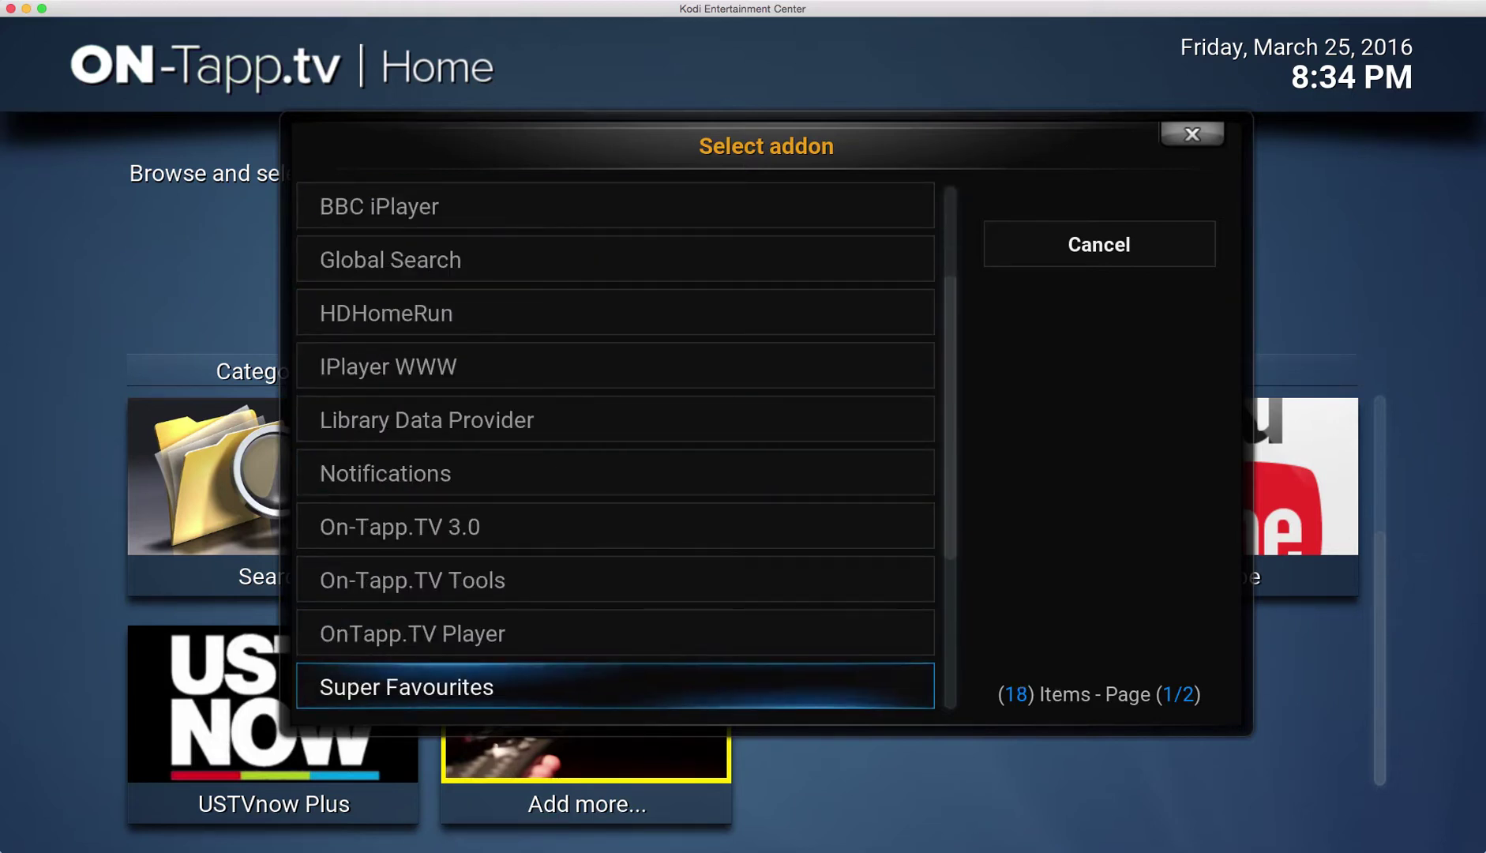
key("Down")
key("Down")
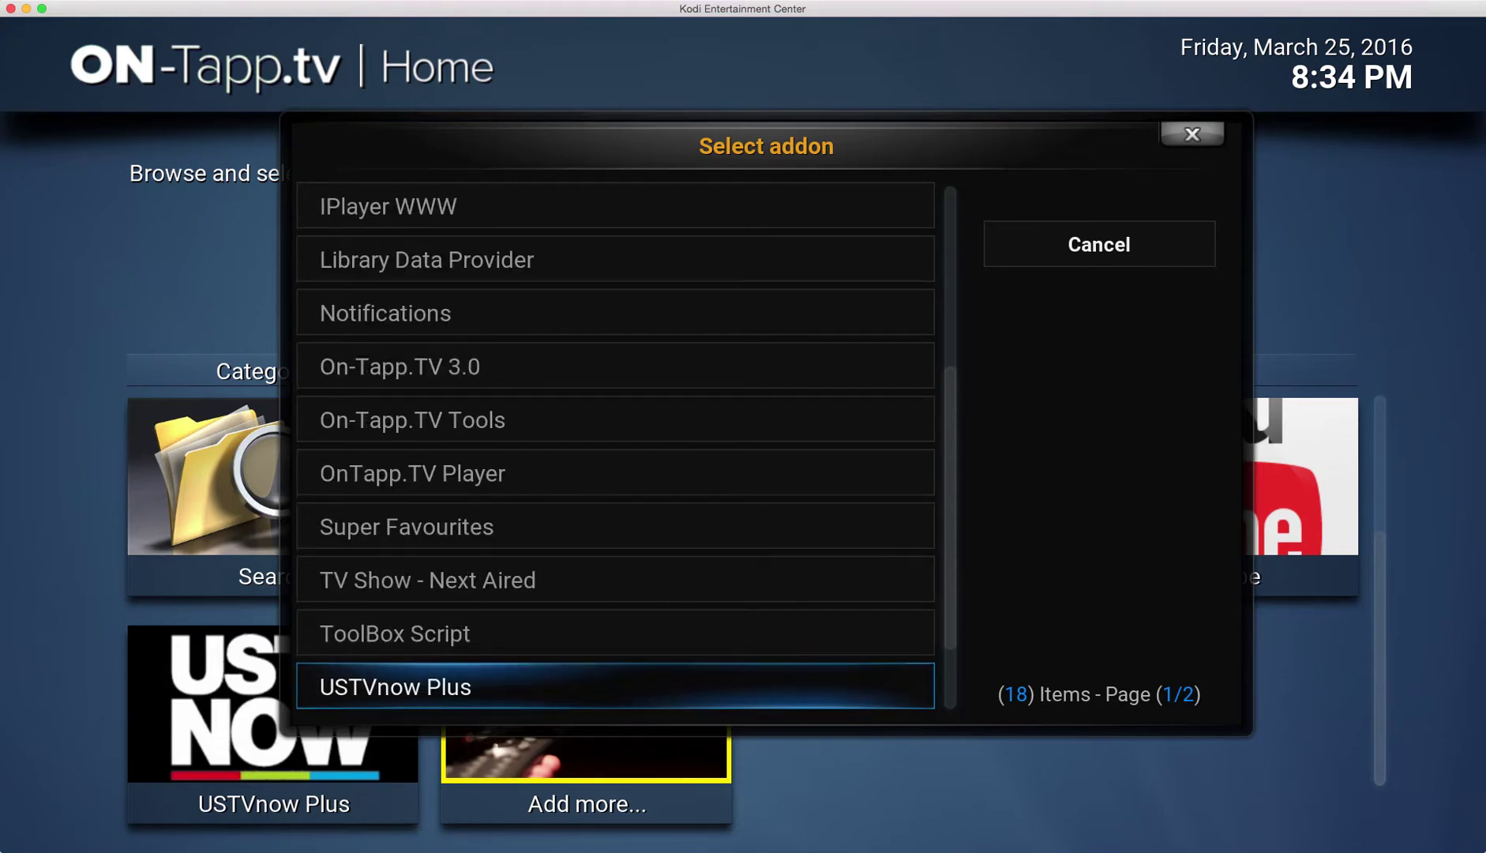
key("Down")
key("Down")
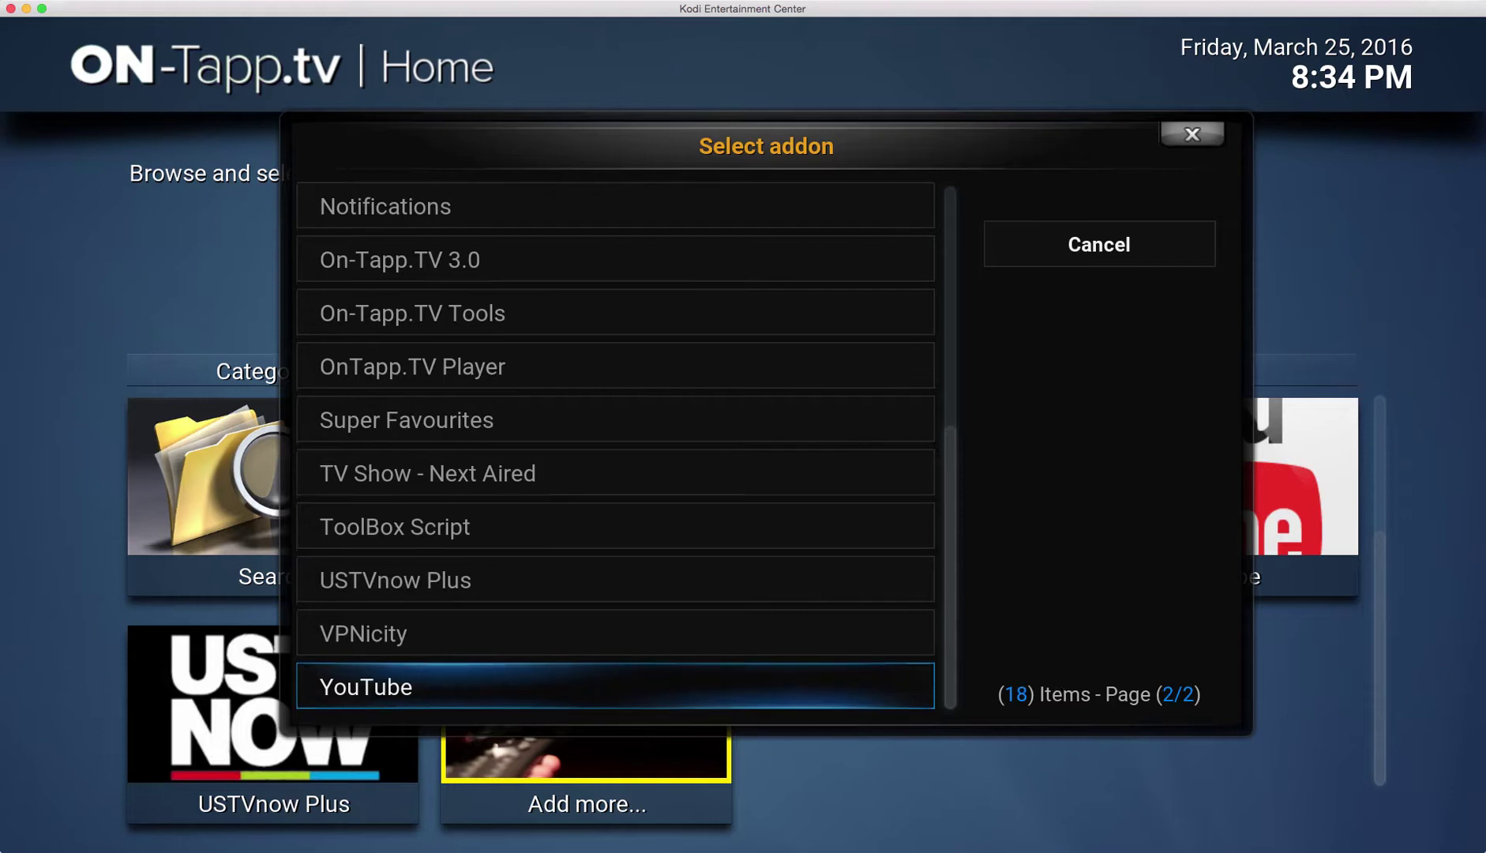
key("Down")
key("Down")
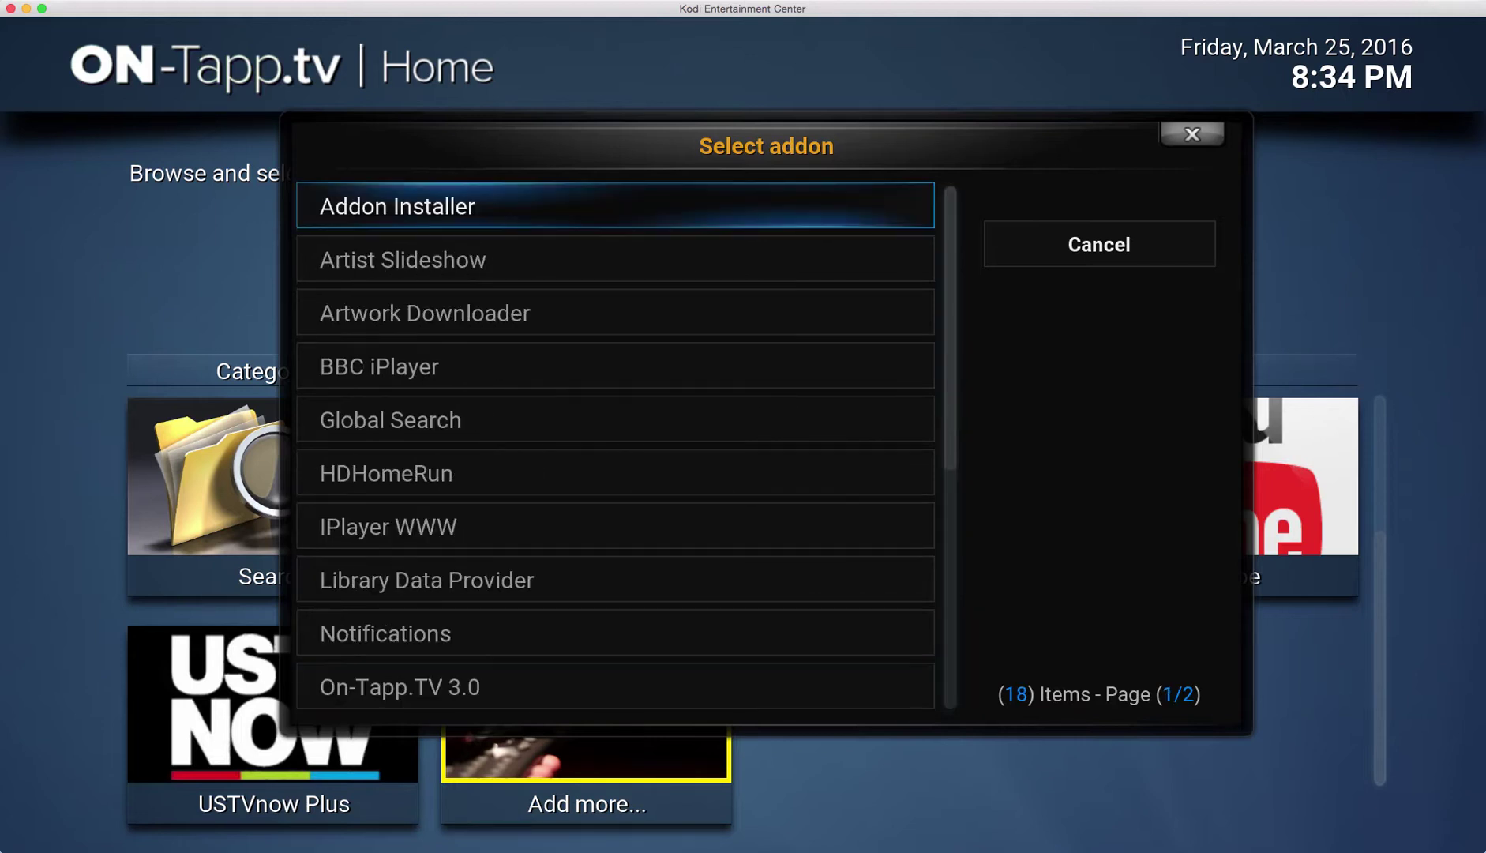
Try to add the HDHomeRun addon as a home screen shortcut and check the tiles in the lower rows.
key("Down")
key("Down")
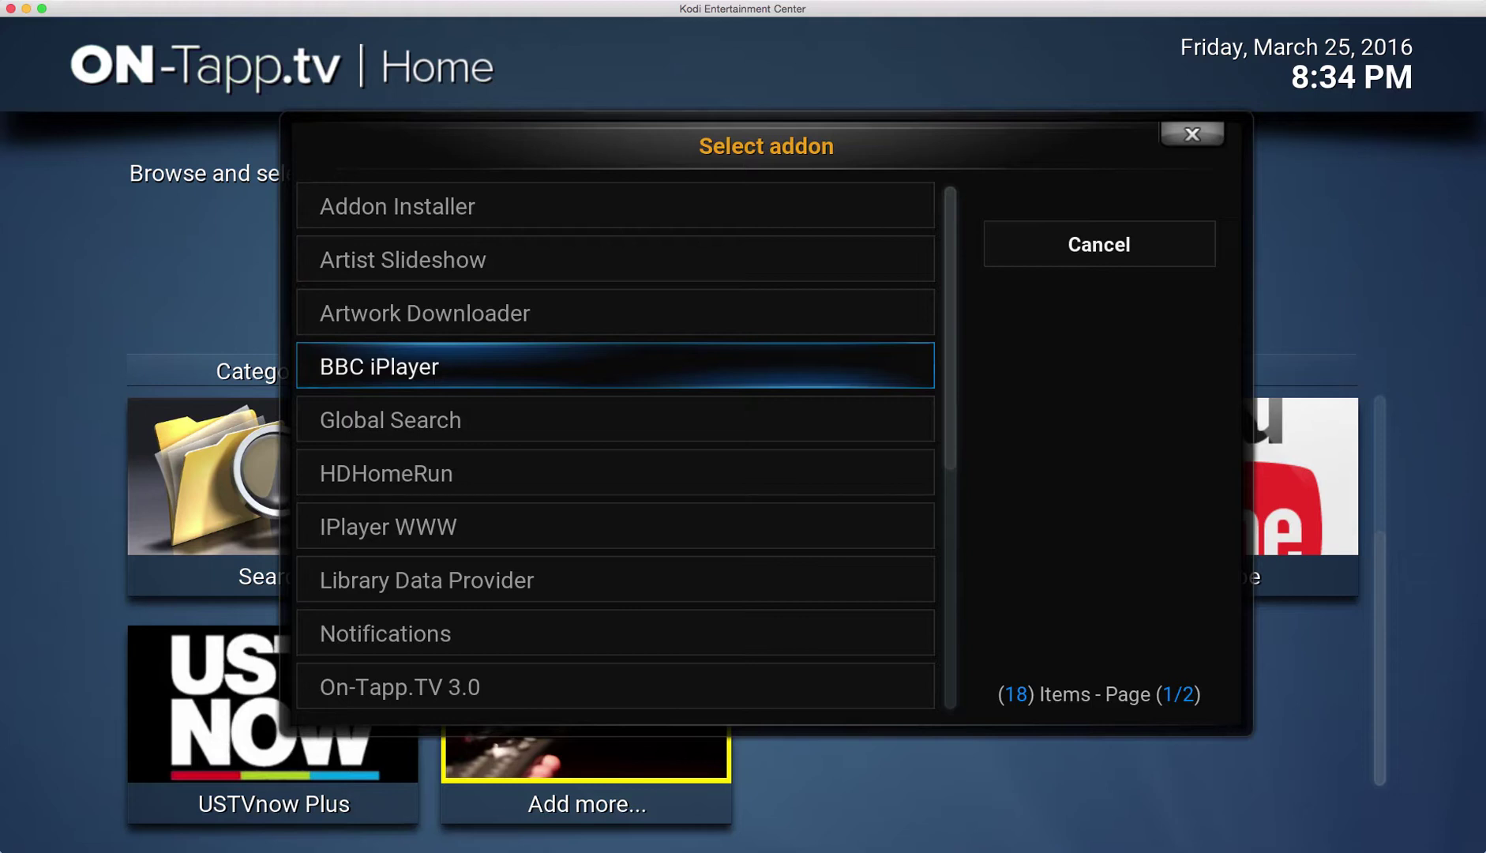
key("Down")
key("Down")
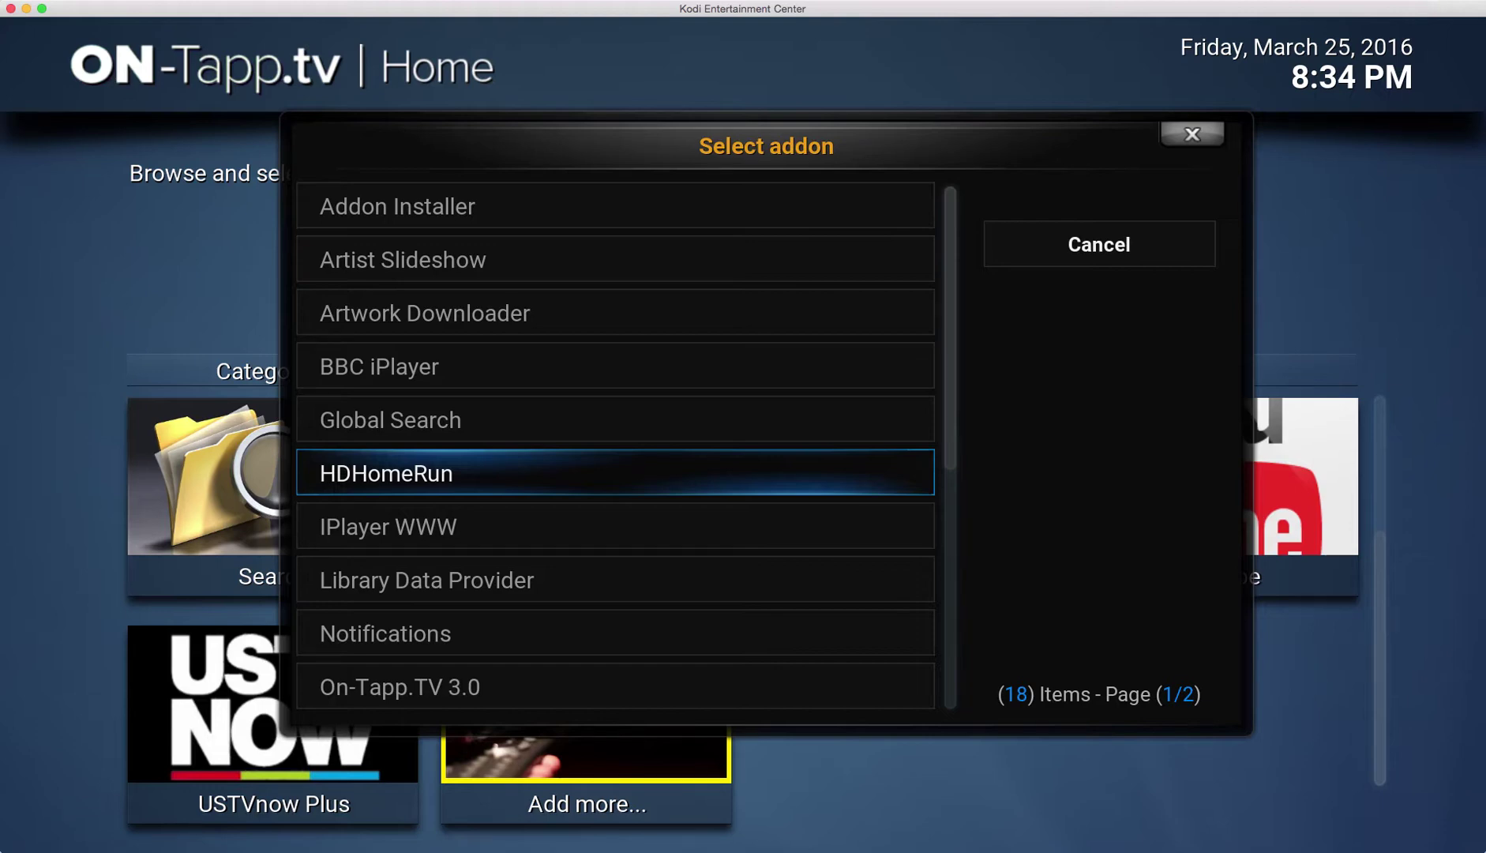
key("Return")
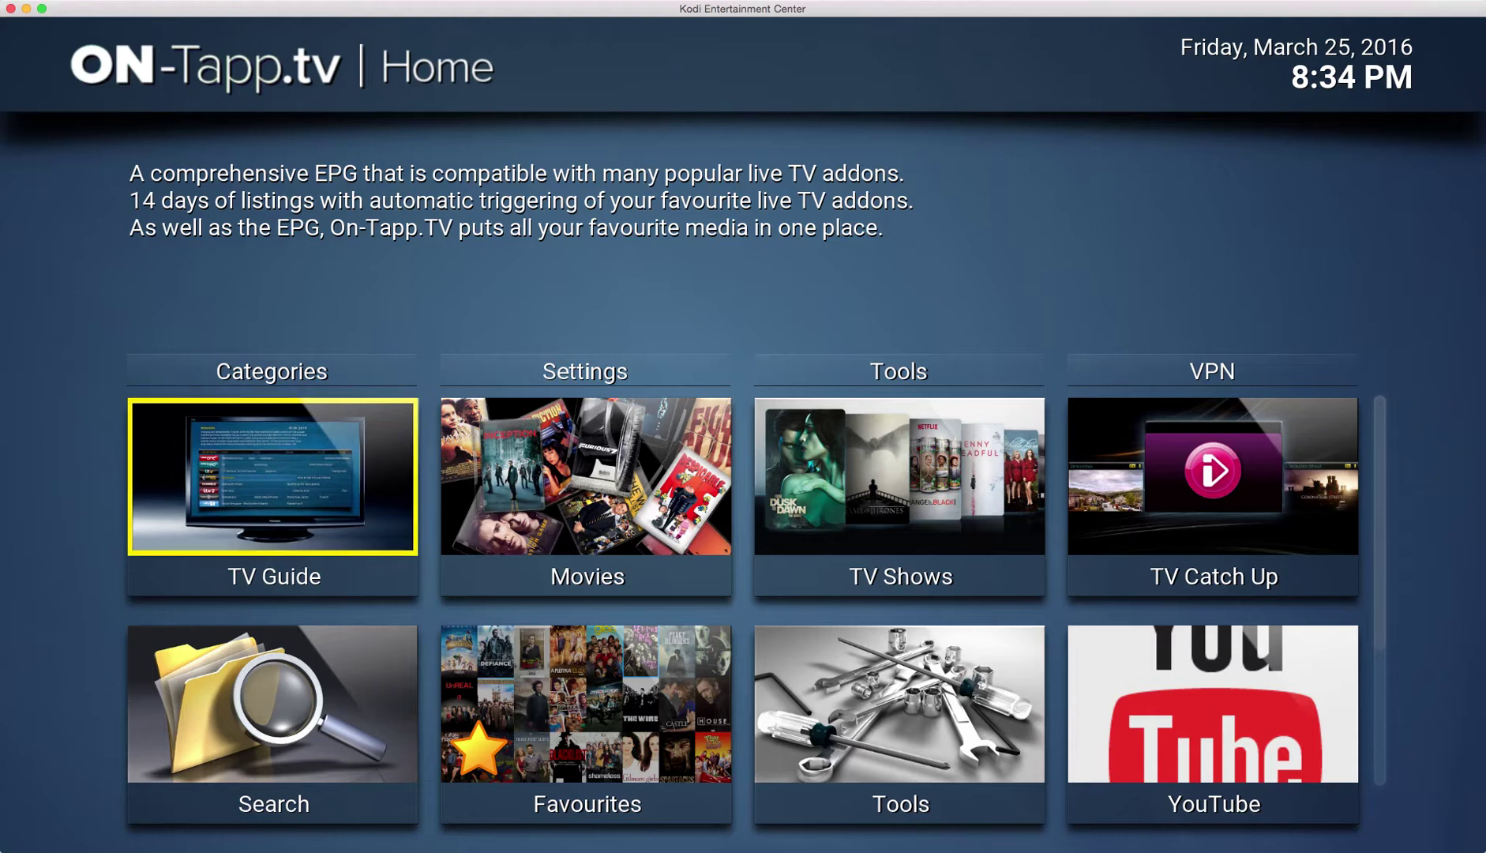
key("Down")
key("Down")
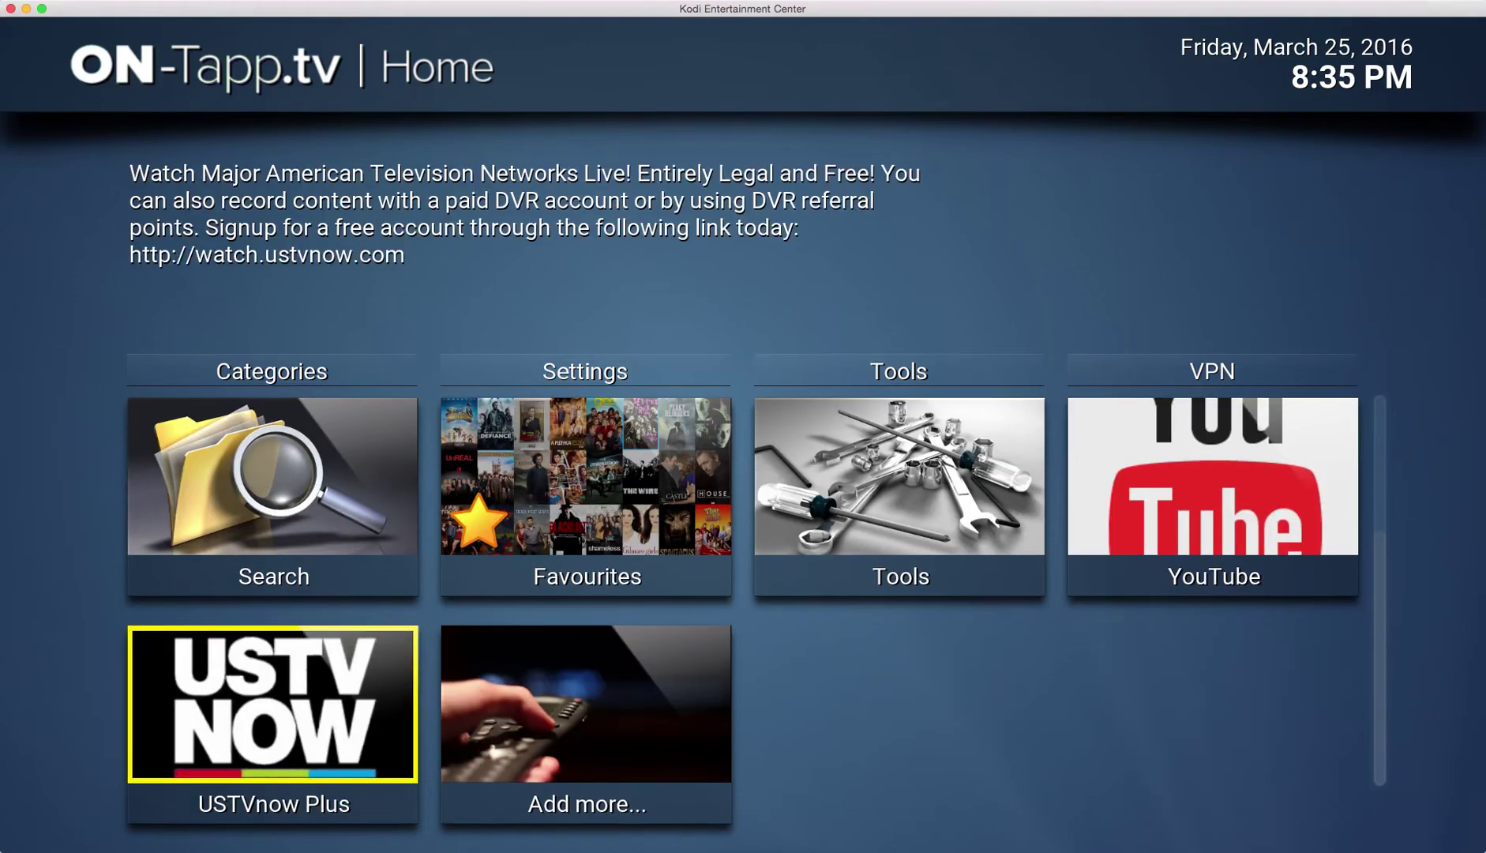
key("Up")
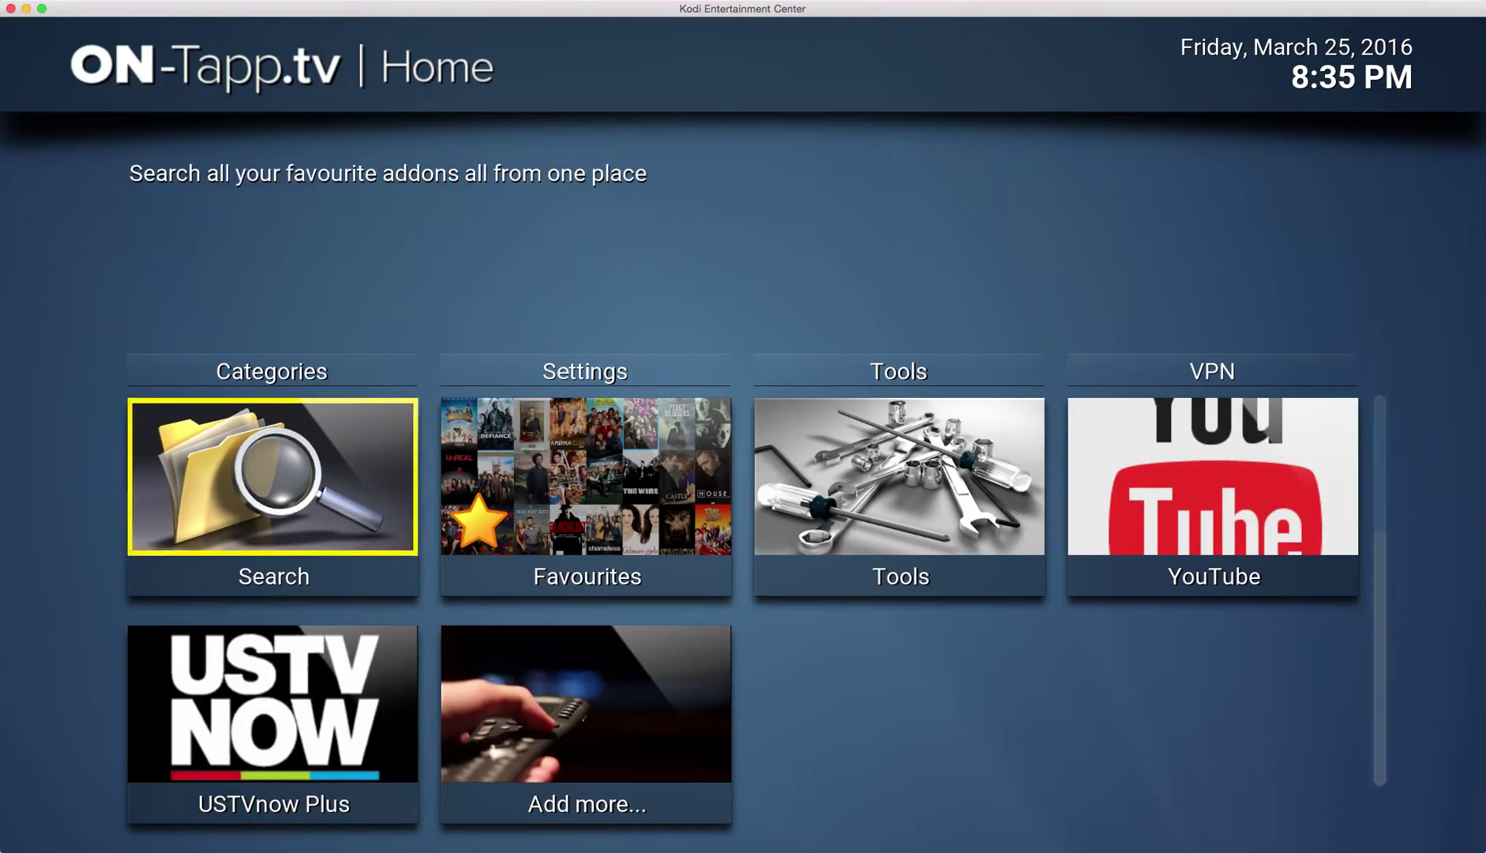
Begin a new home screen shortcut from the Add more tile, choosing Addon as the shortcut type.
key("Right")
key("Right")
key("Right")
key("Right")
key("Up")
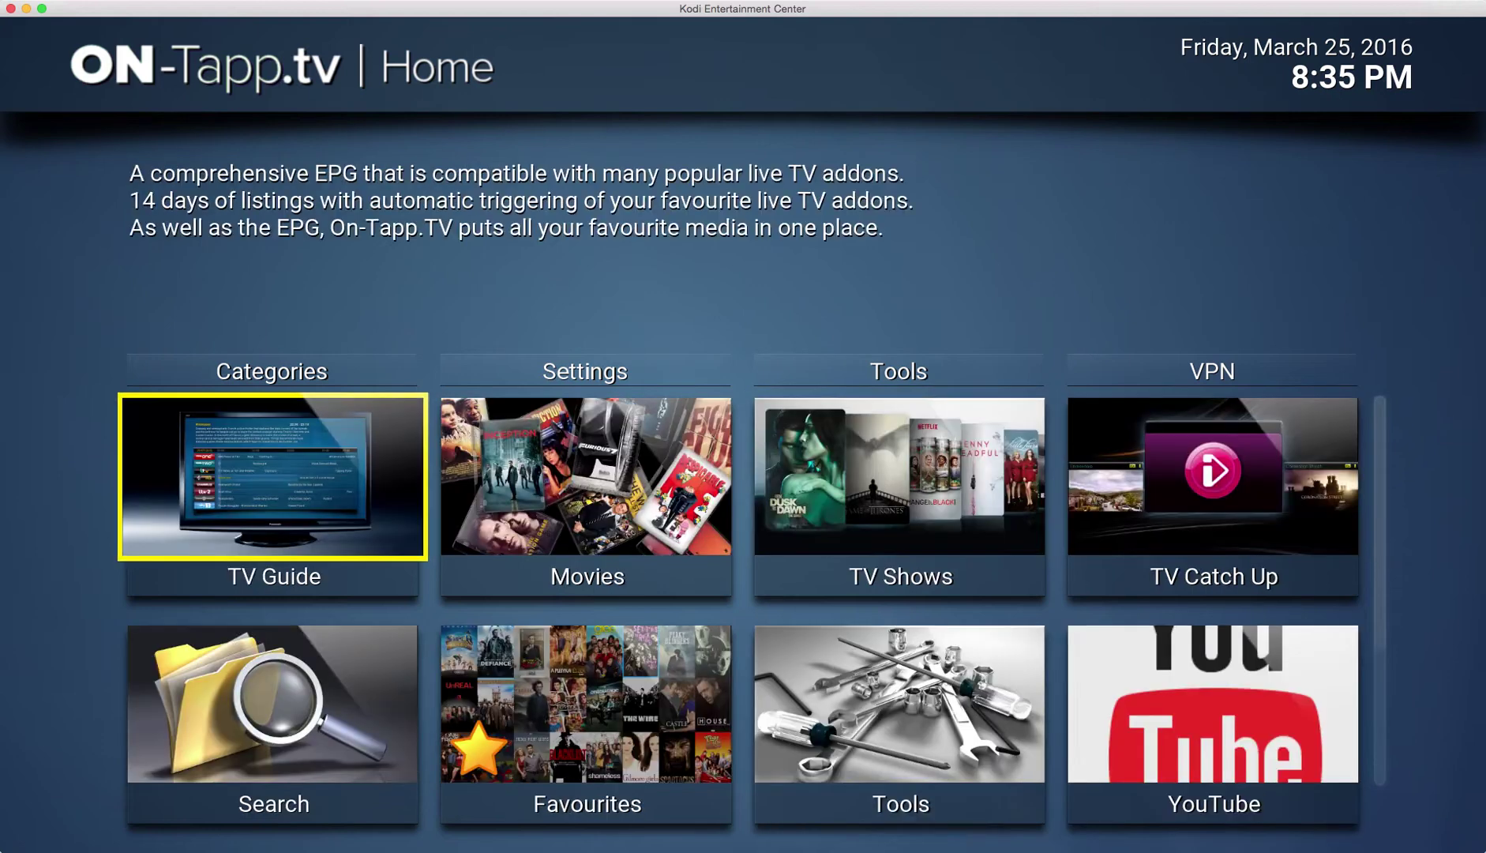
key("Down")
key("Down")
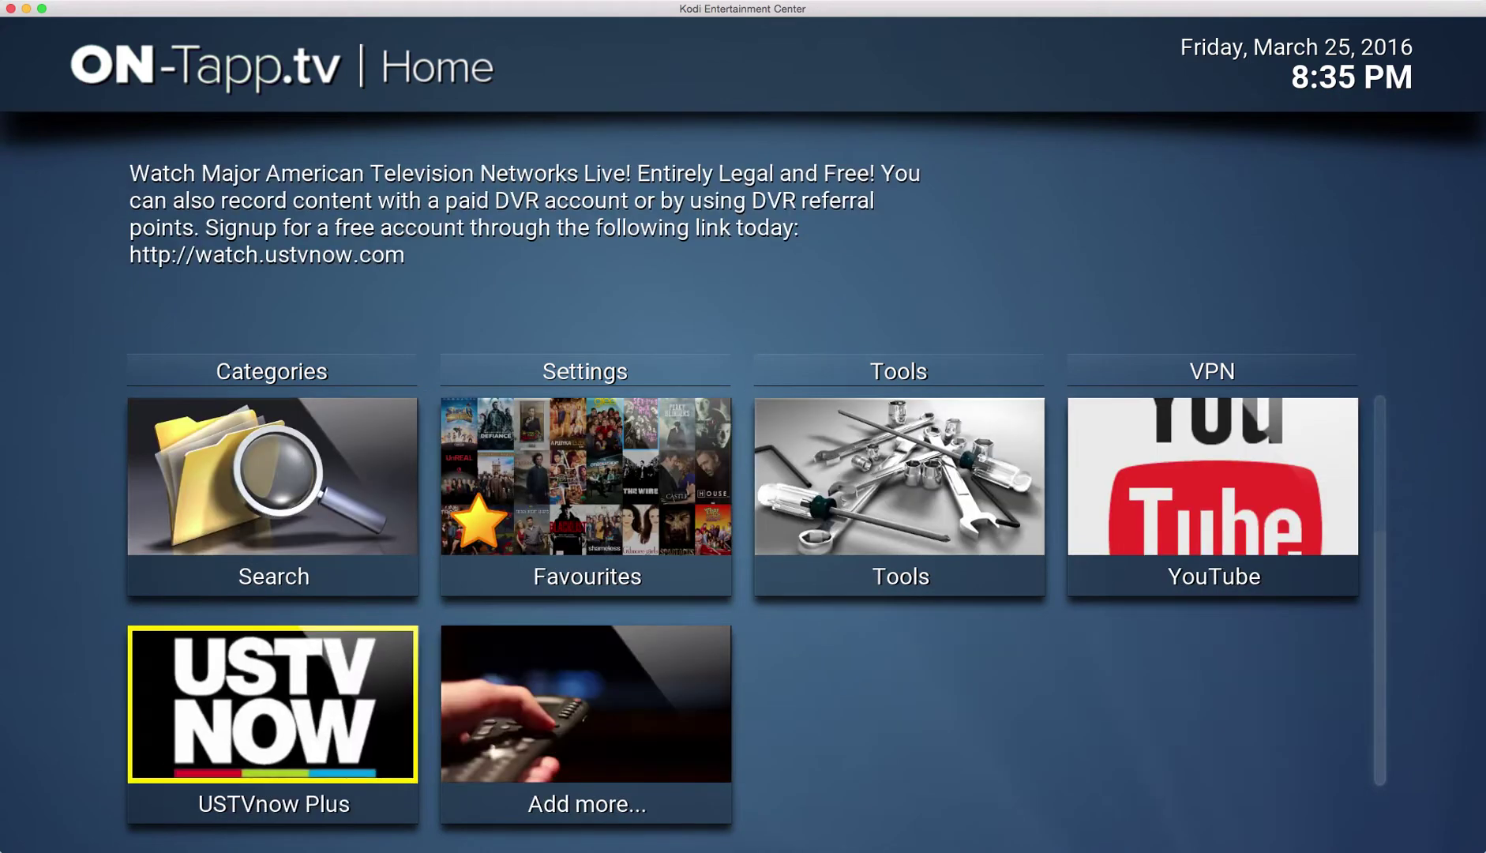
key("Right")
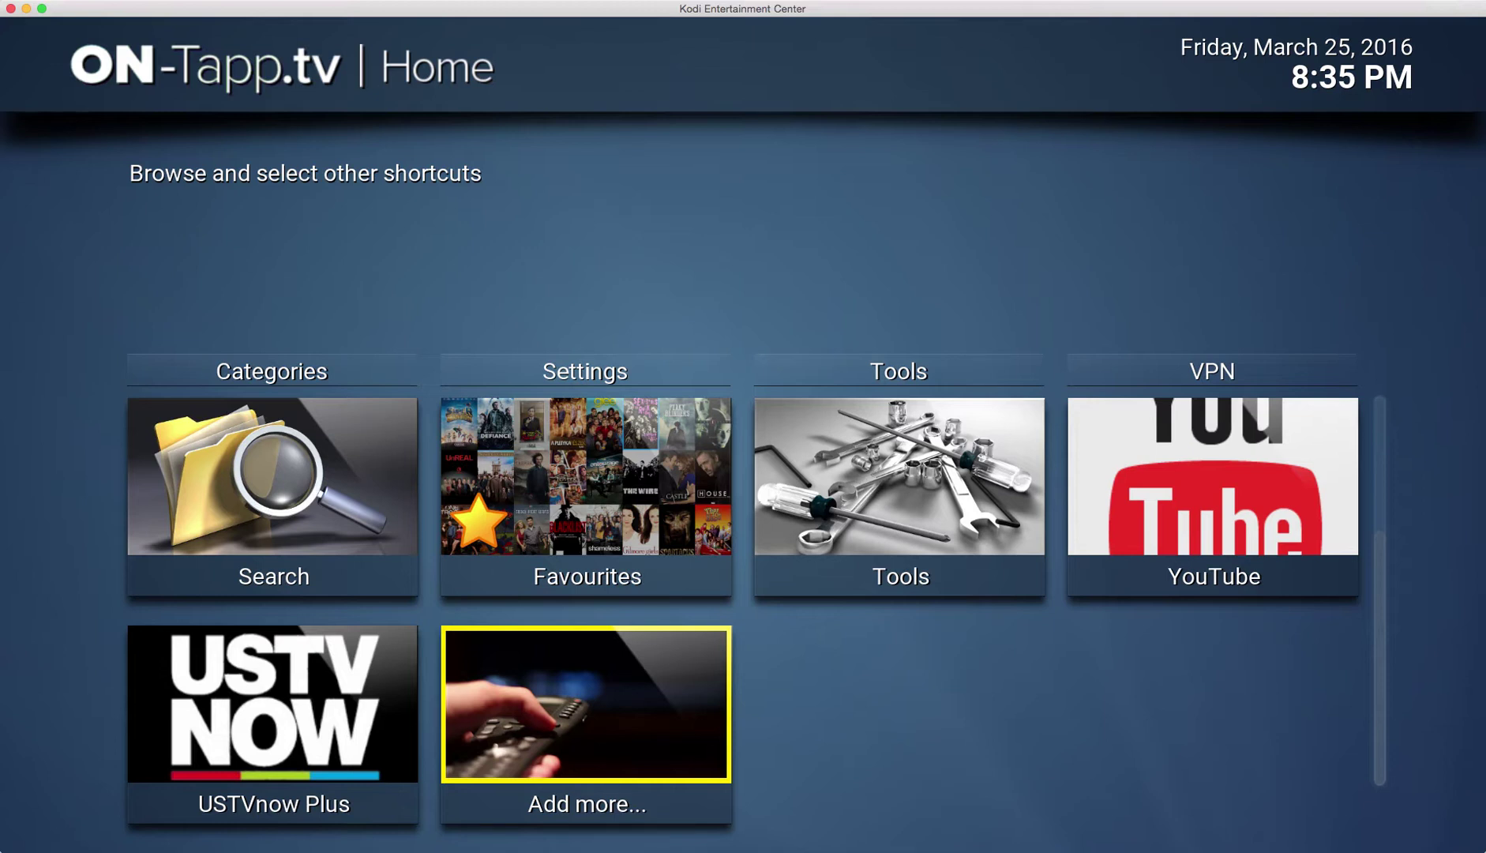
key("Return")
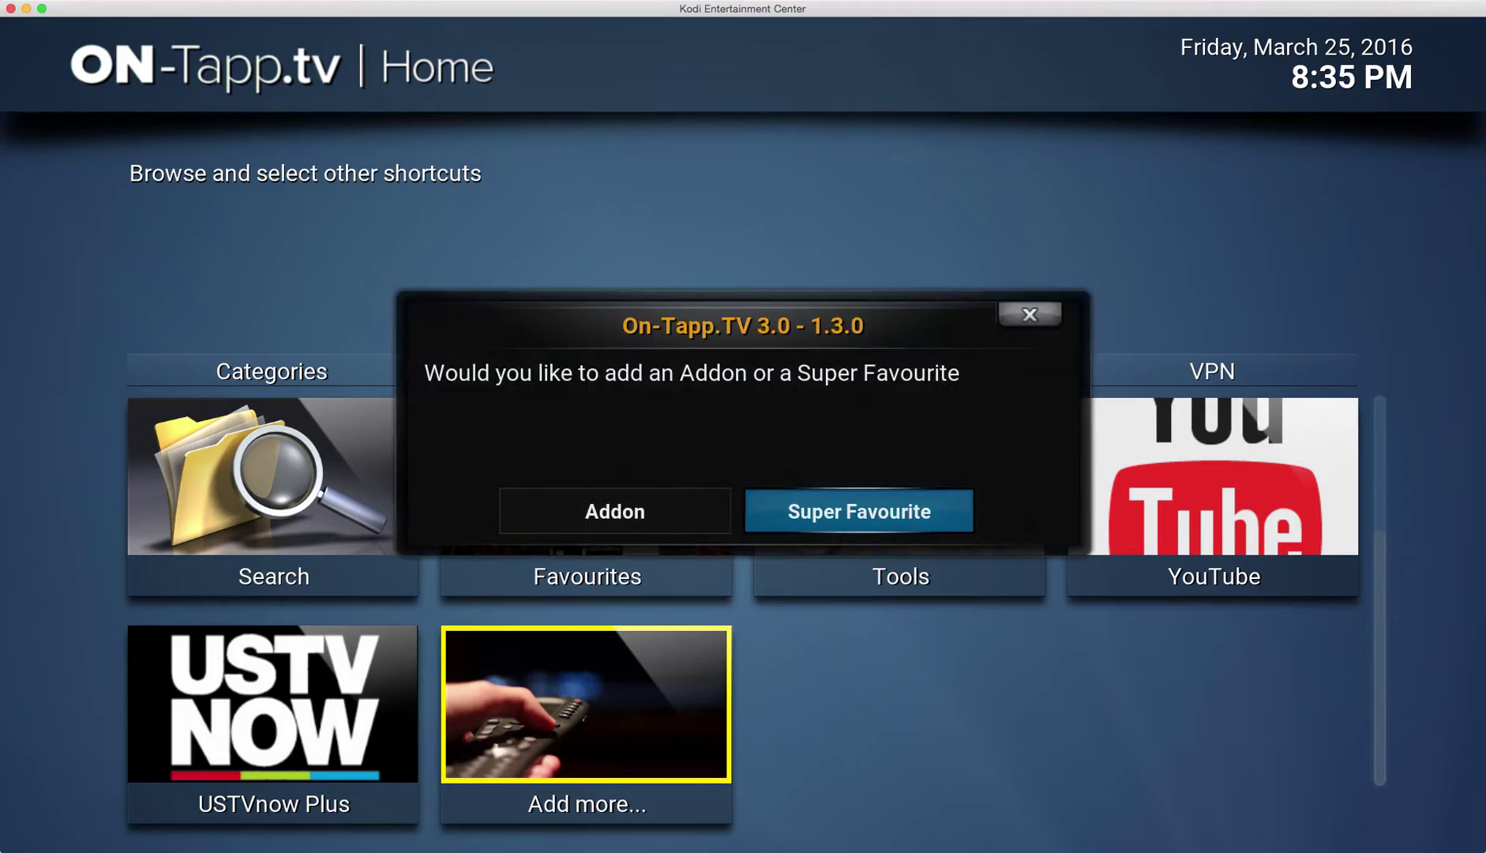
key("Left")
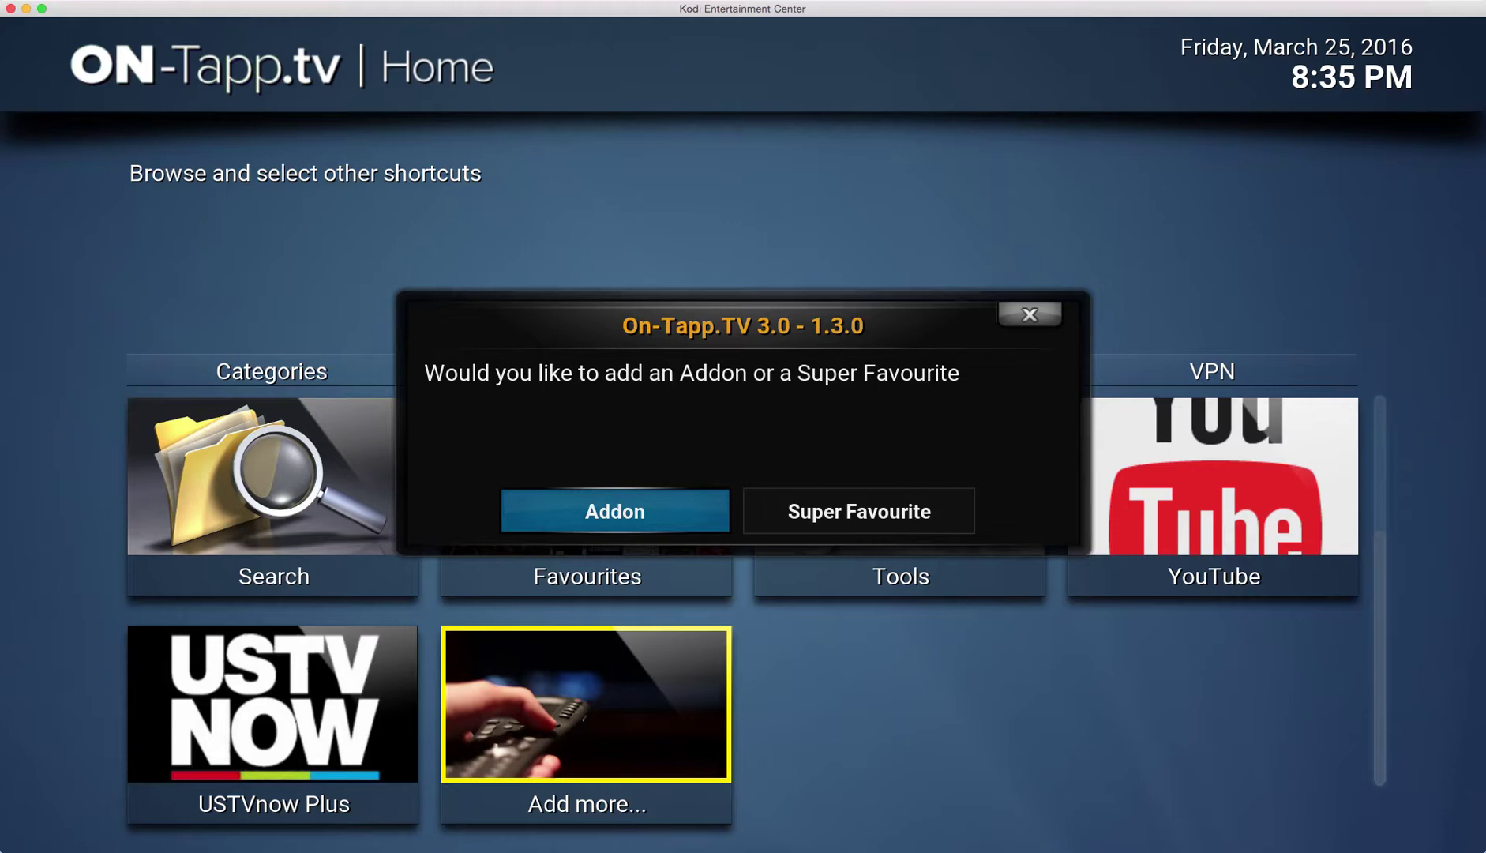
key("Return")
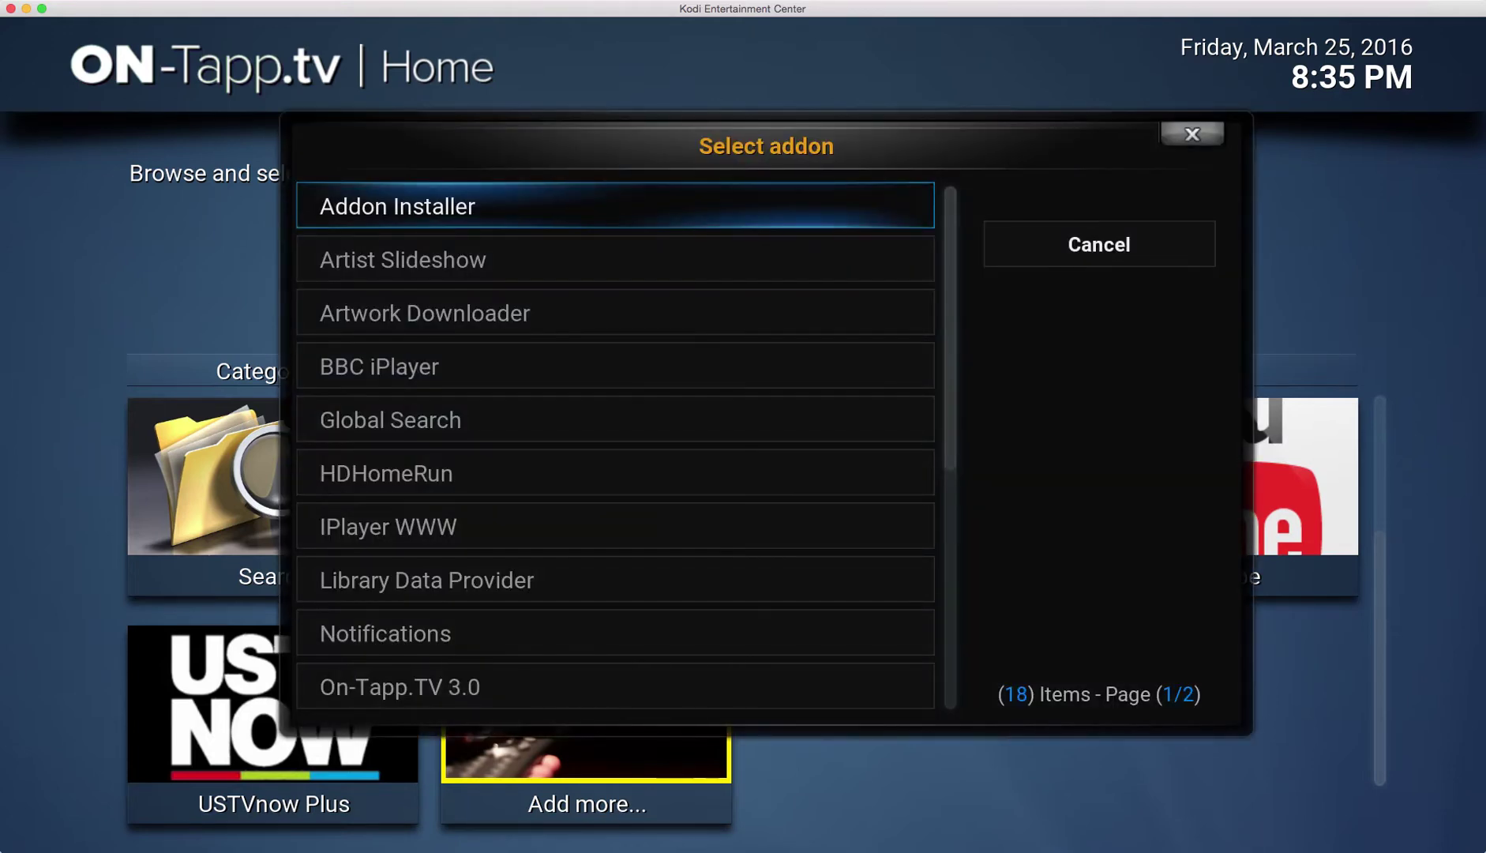
Add the BBC iPlayer addon as a home screen shortcut and check its tile beside USTVnow Plus.
key("Down")
key("Down")
key("Down")
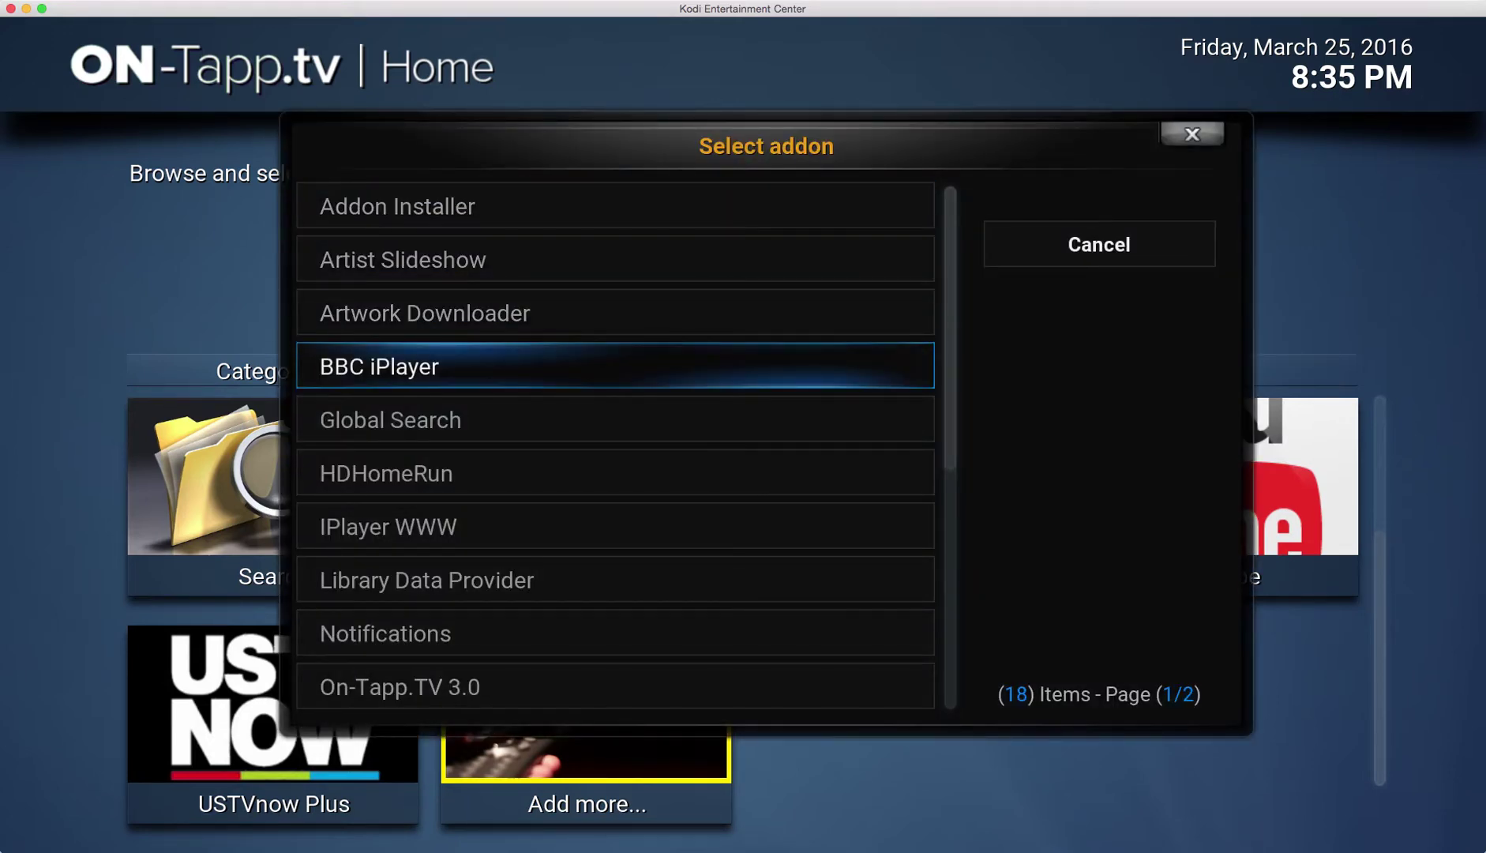
key("Return")
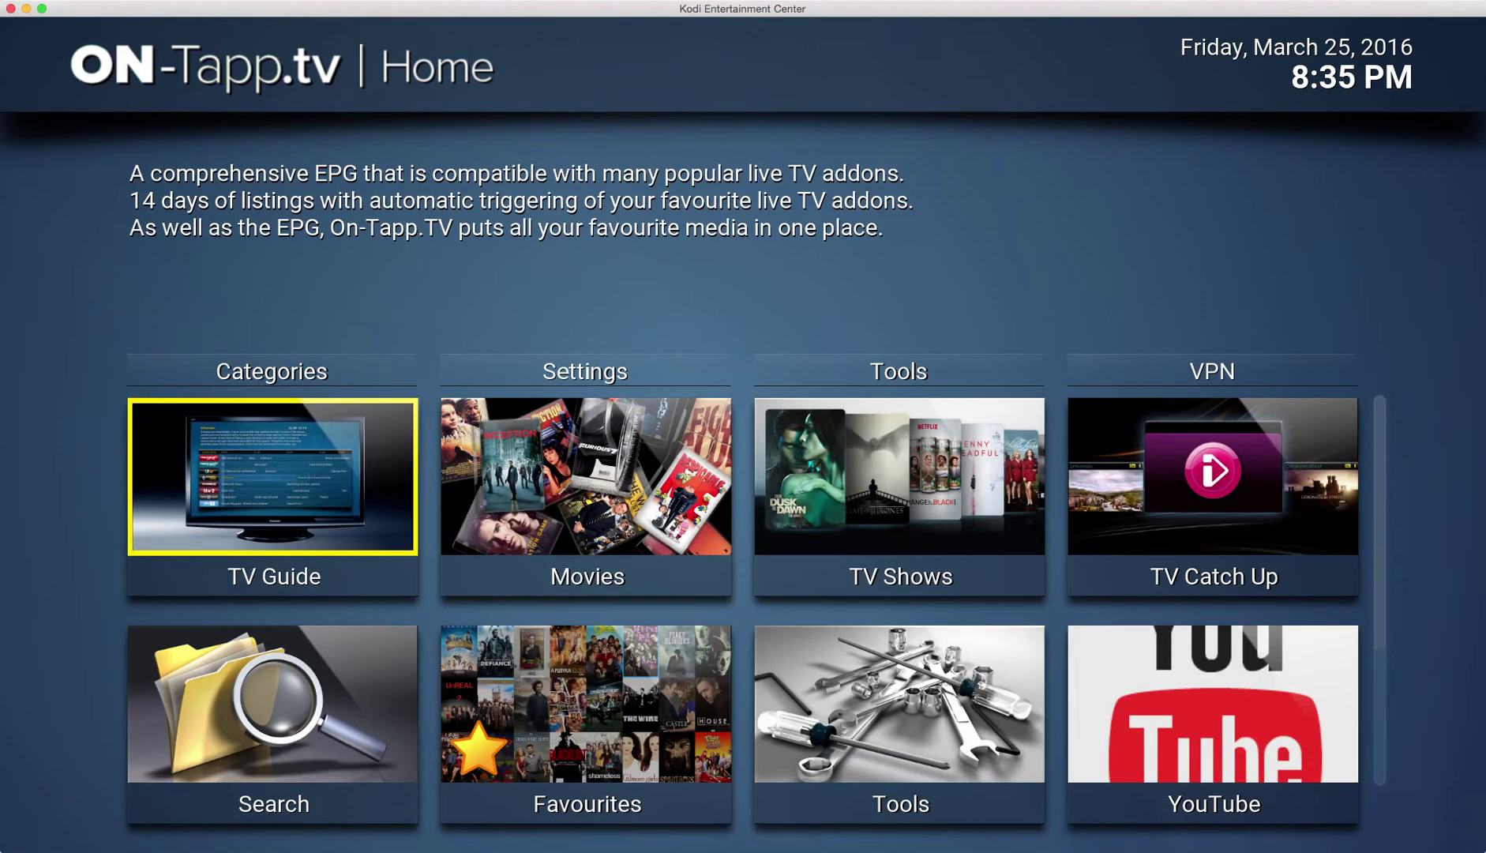
key("Down")
key("Down")
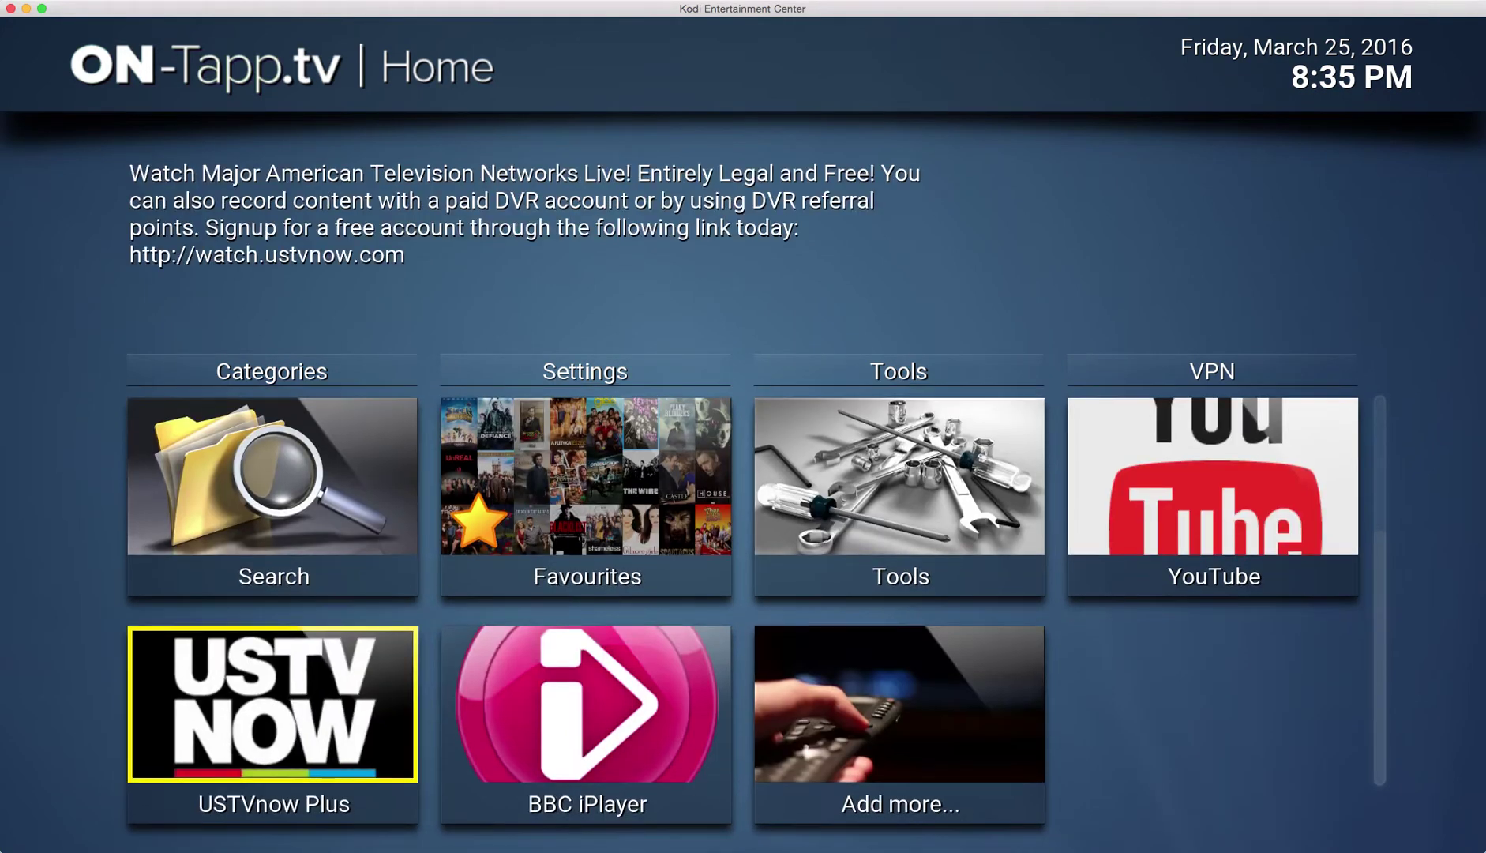
key("Right")
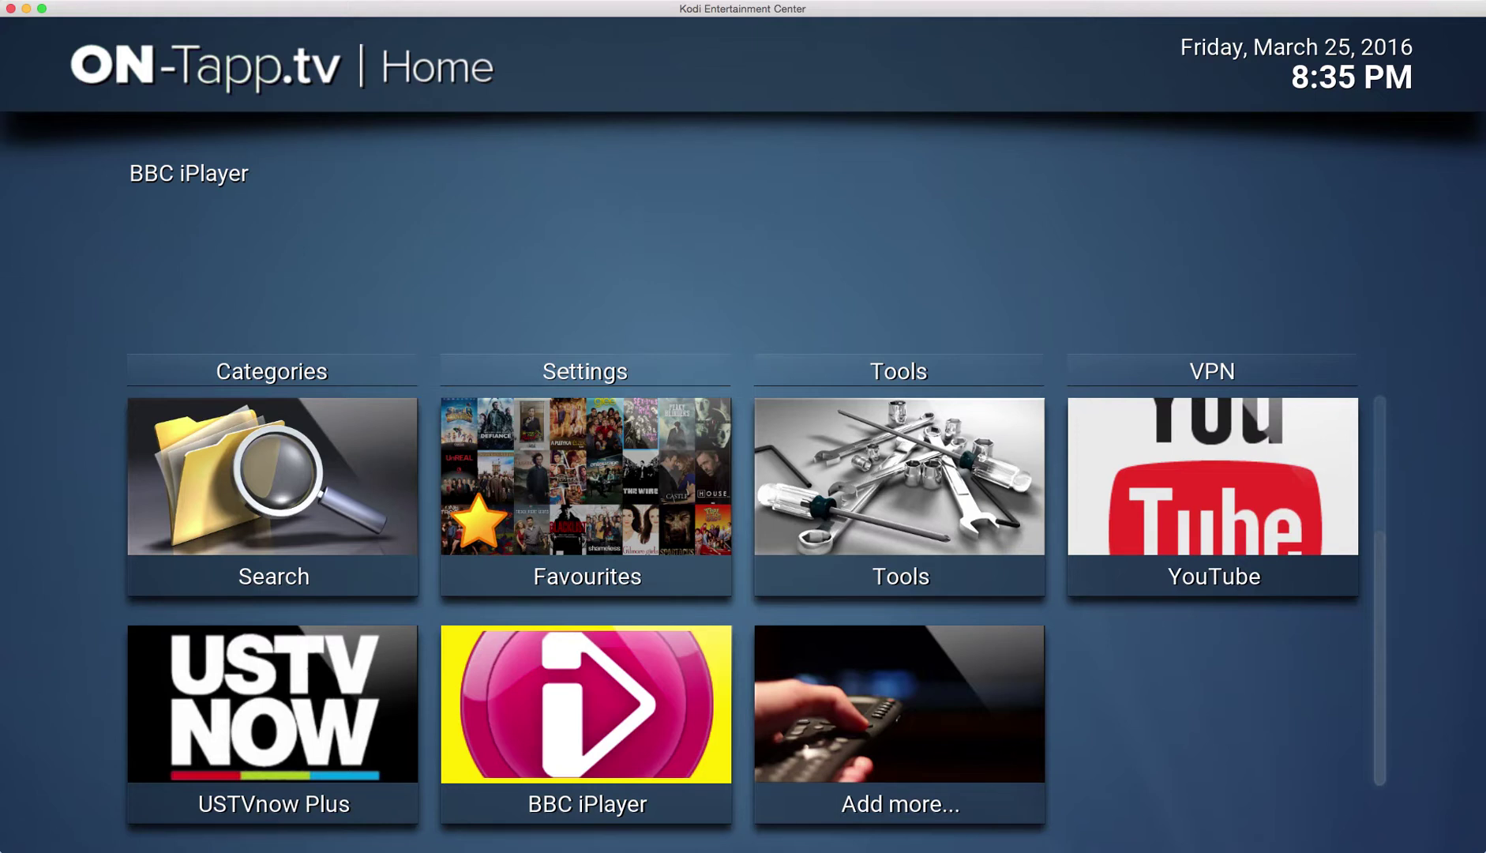
key("Left")
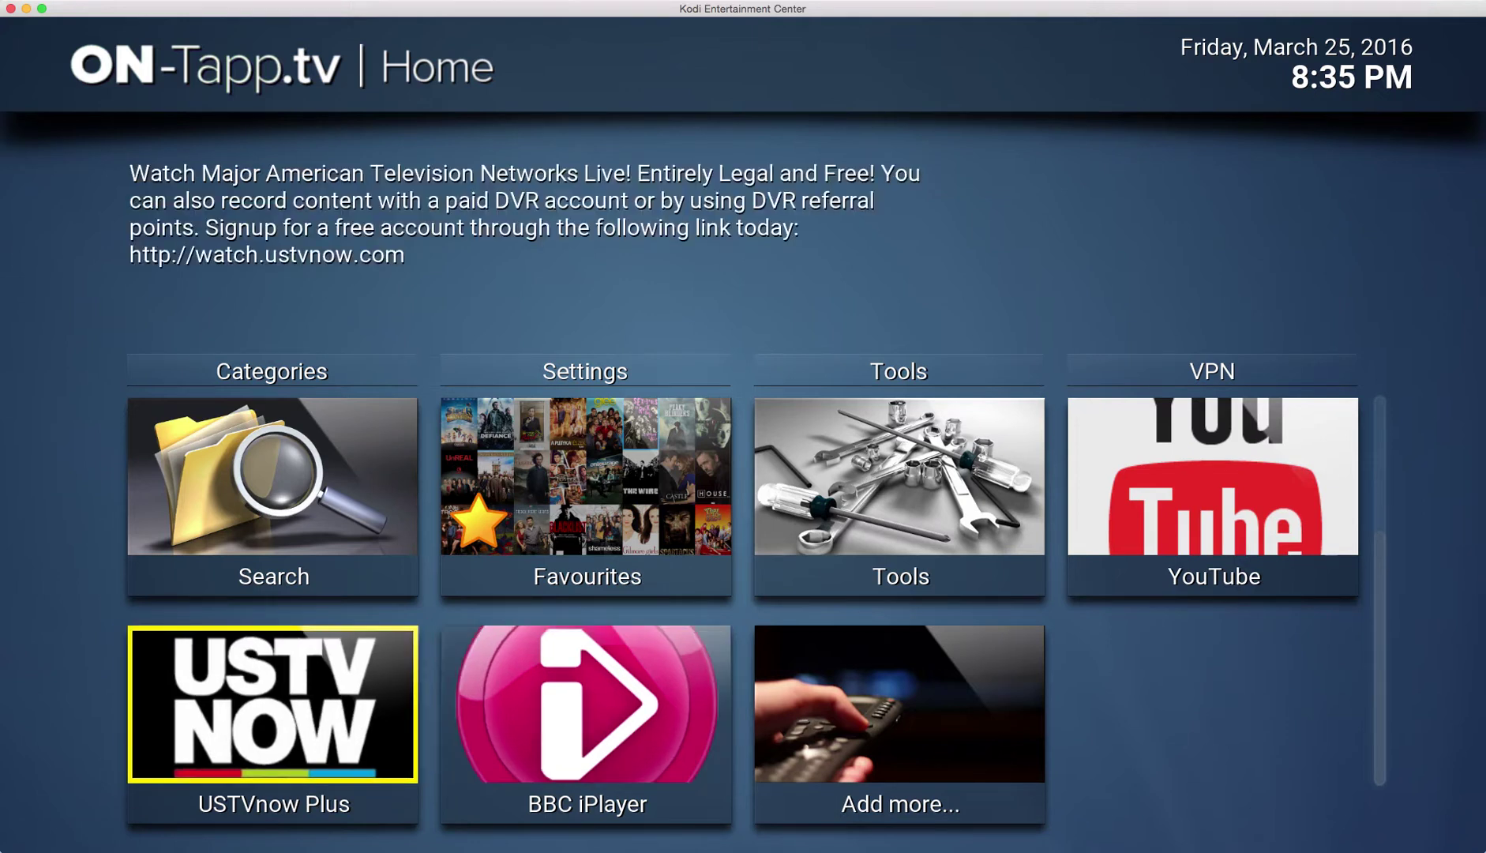
key("Right")
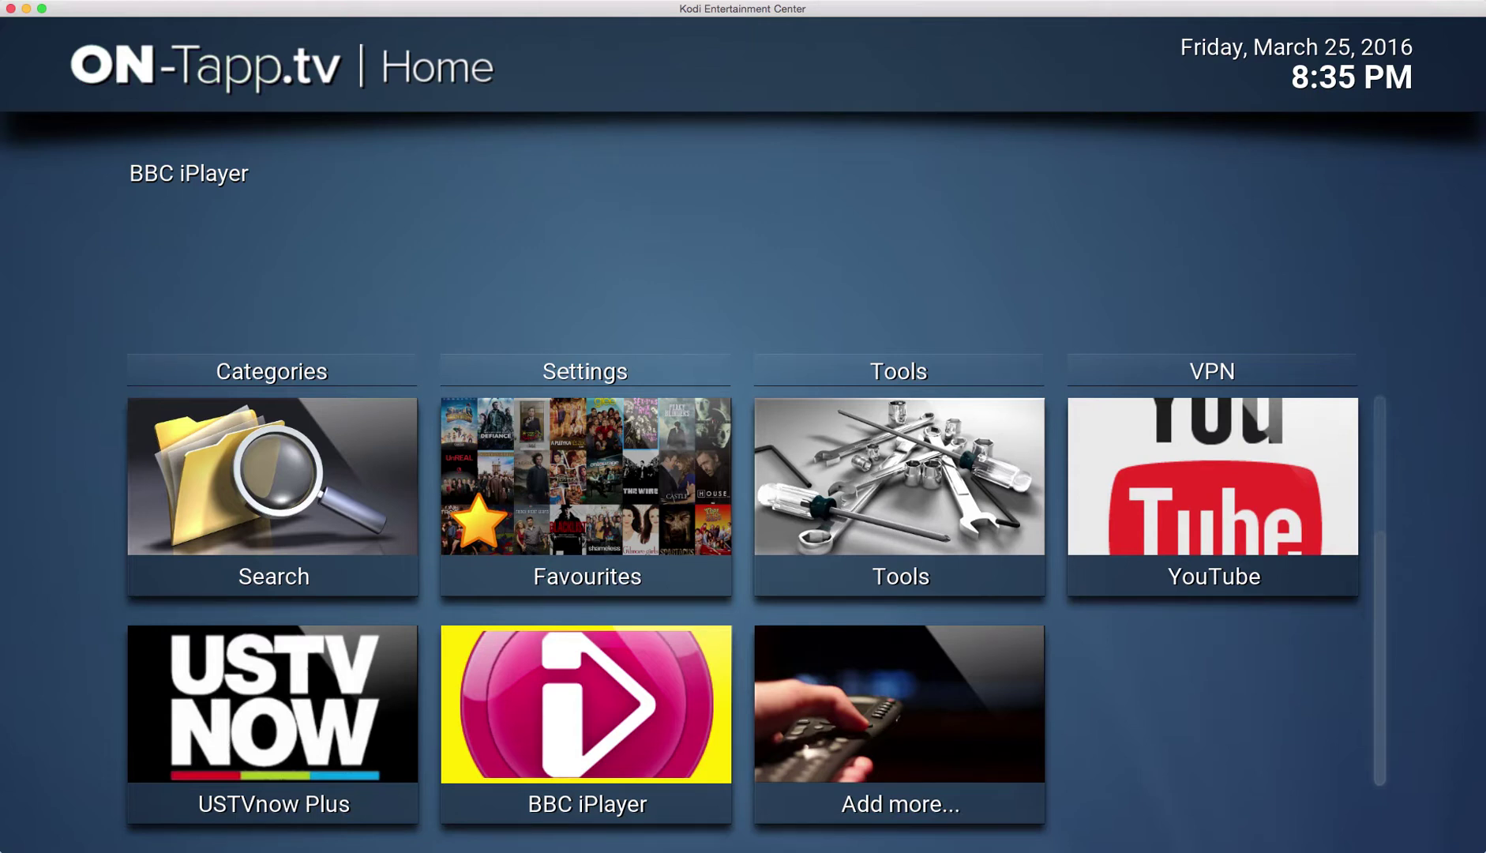
Leave On-Tapp.TV 3.0 and open the Programs add-ons overview, going to On-Tapp.TV Tools.
key("Escape")
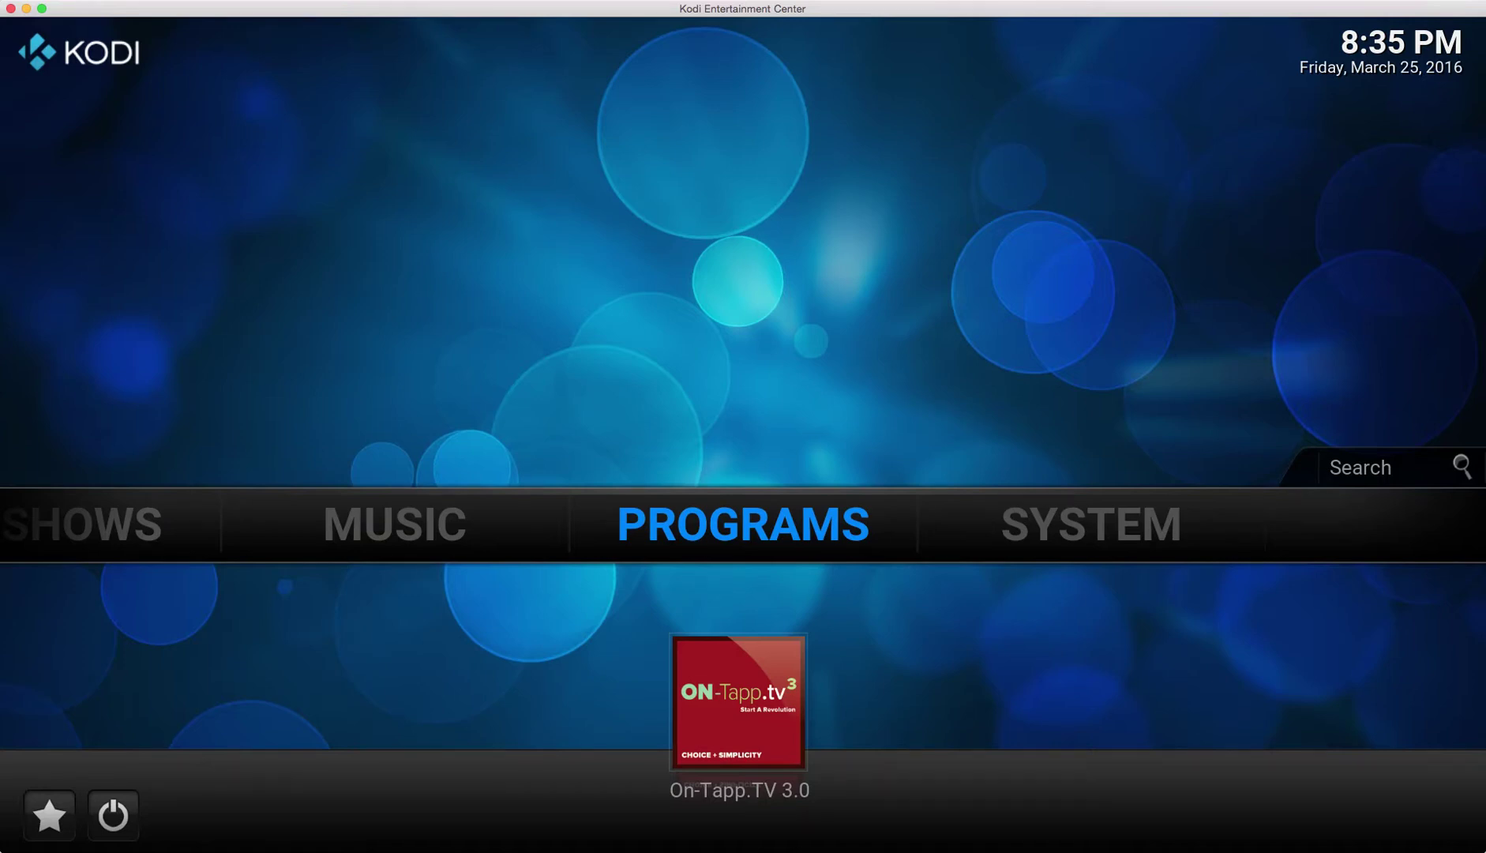
key("Left")
key("Right")
key("Return")
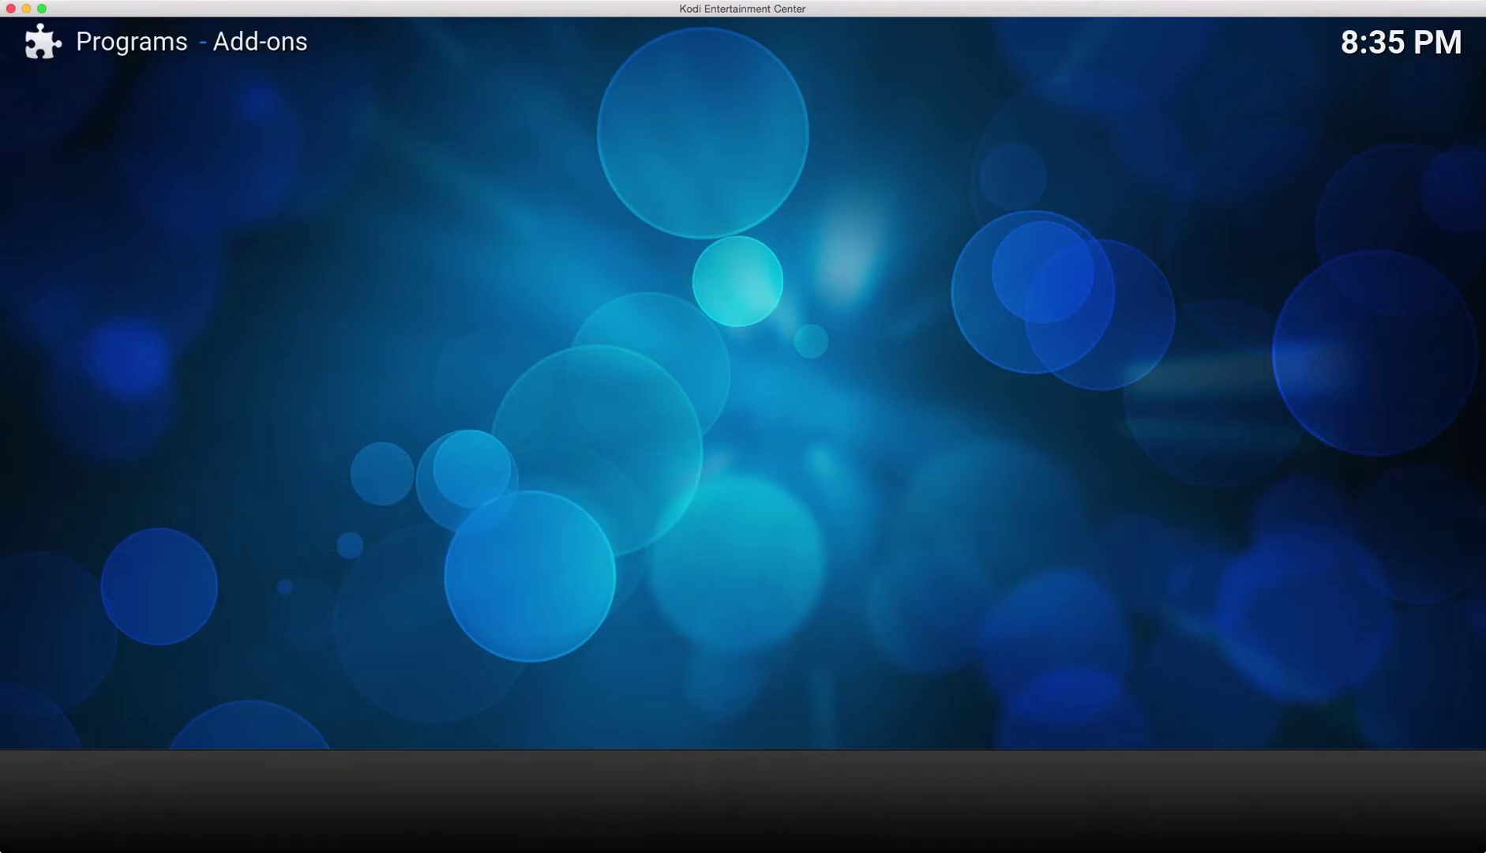
key("Up")
key("Up")
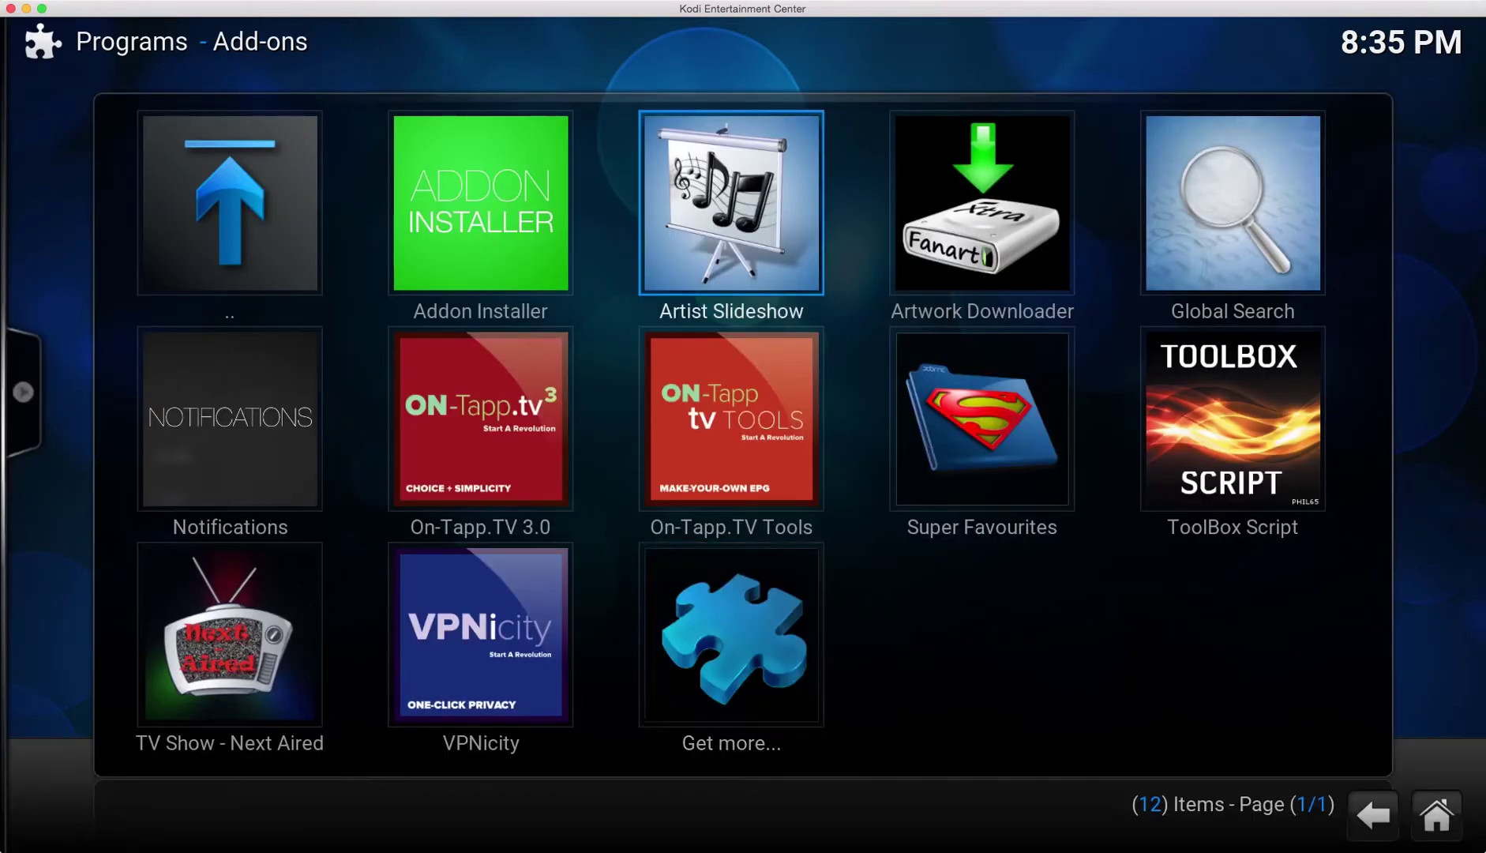
key("Down")
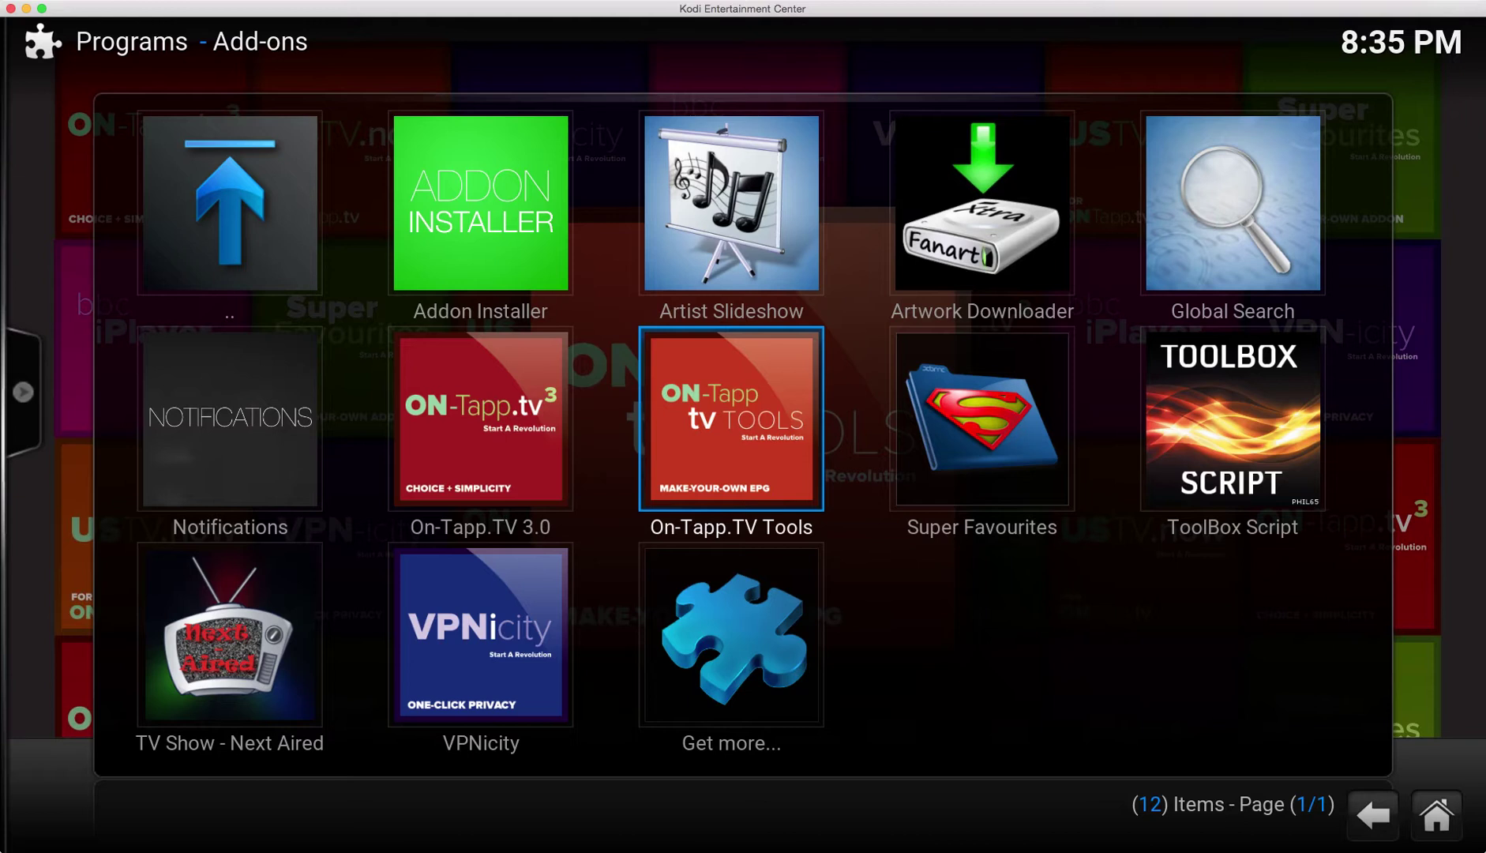
Open the add-on settings of Super Favourites and go to the Global Menu category.
key("Right")
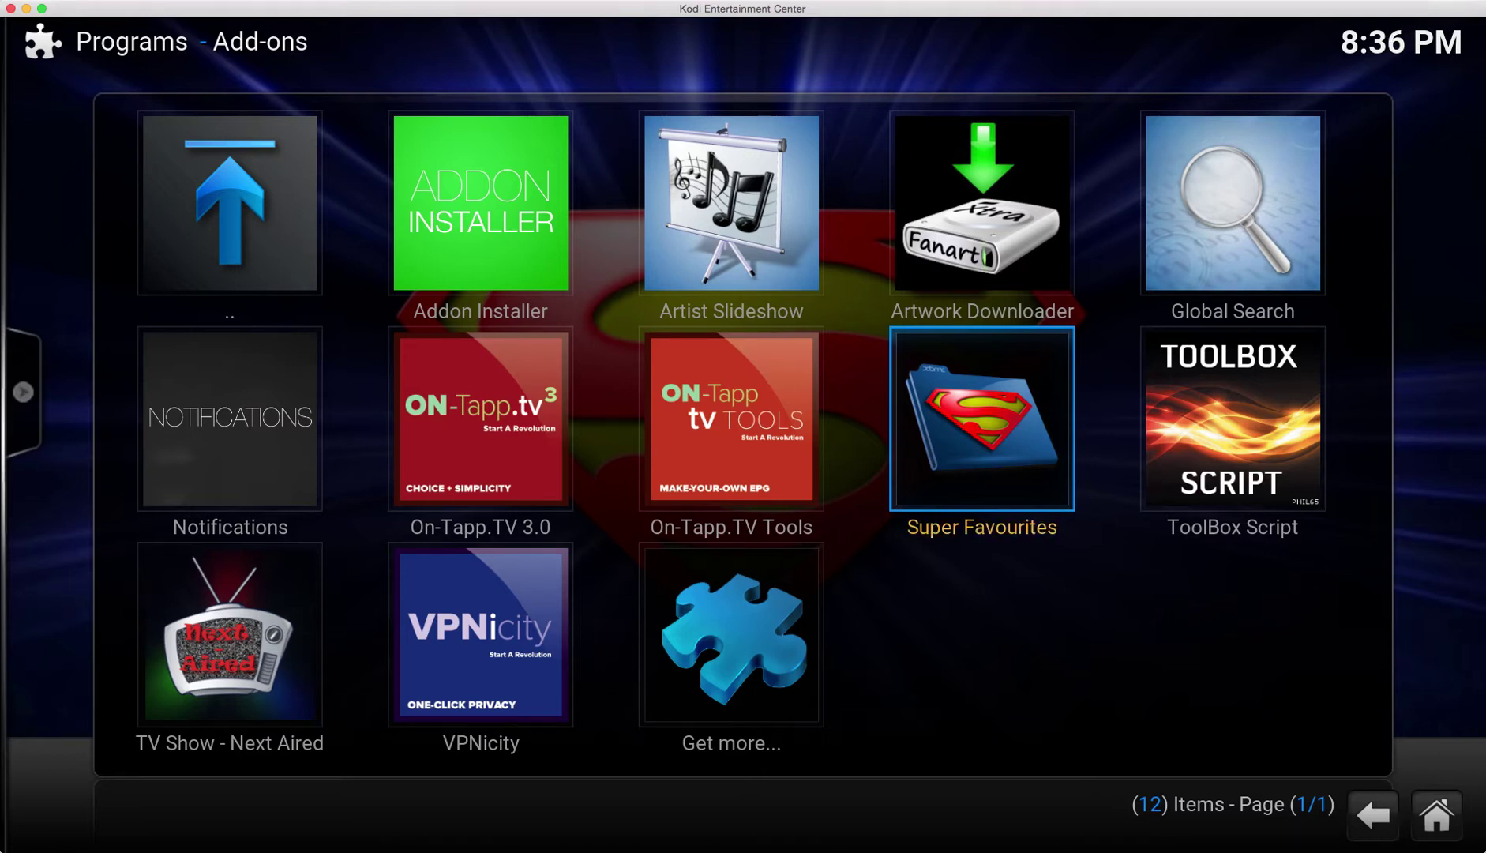
key("c")
key("Down")
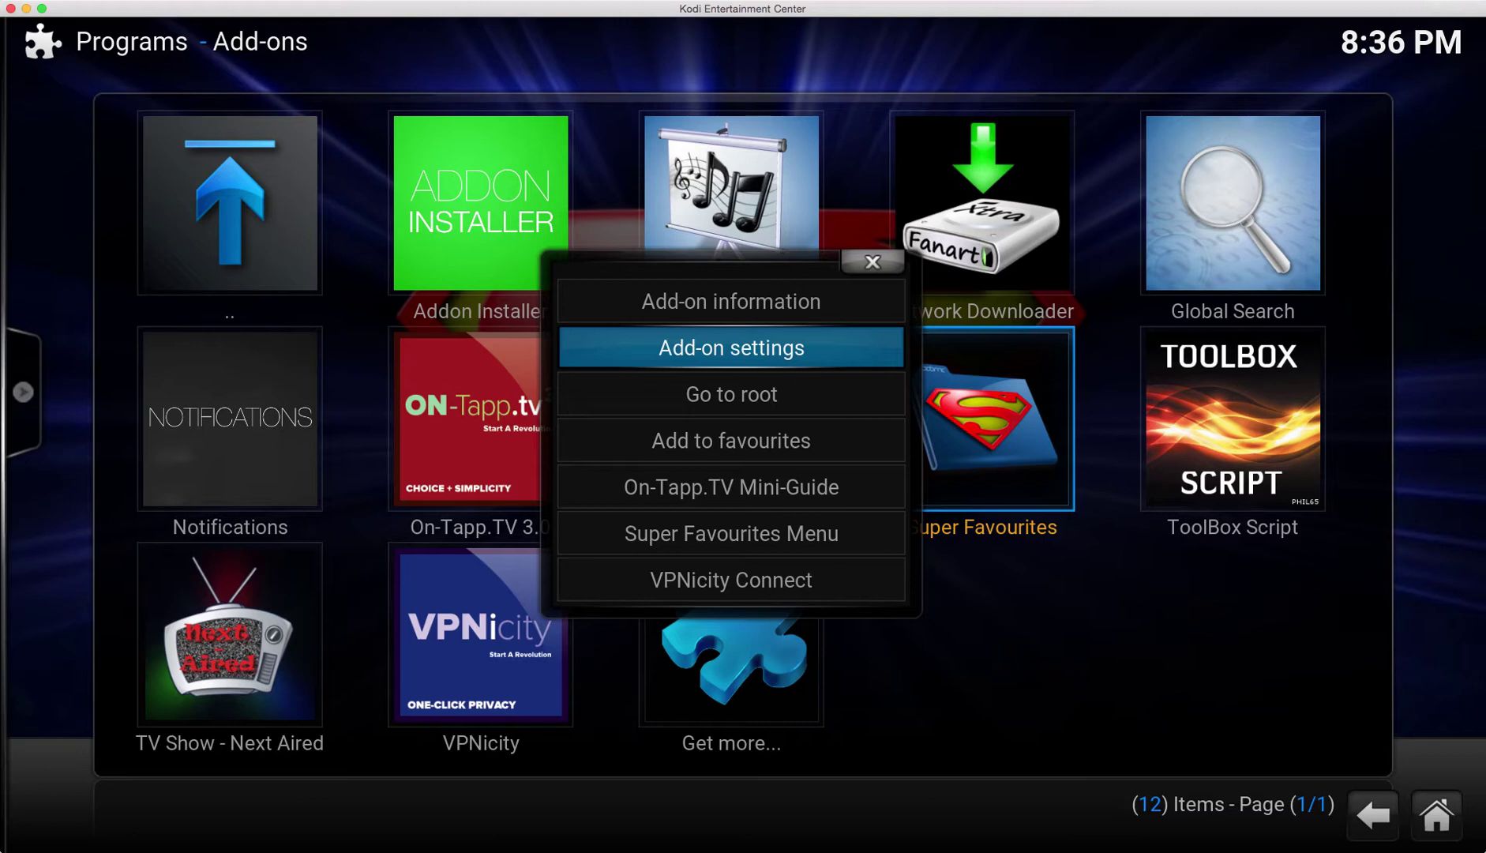
key("Return")
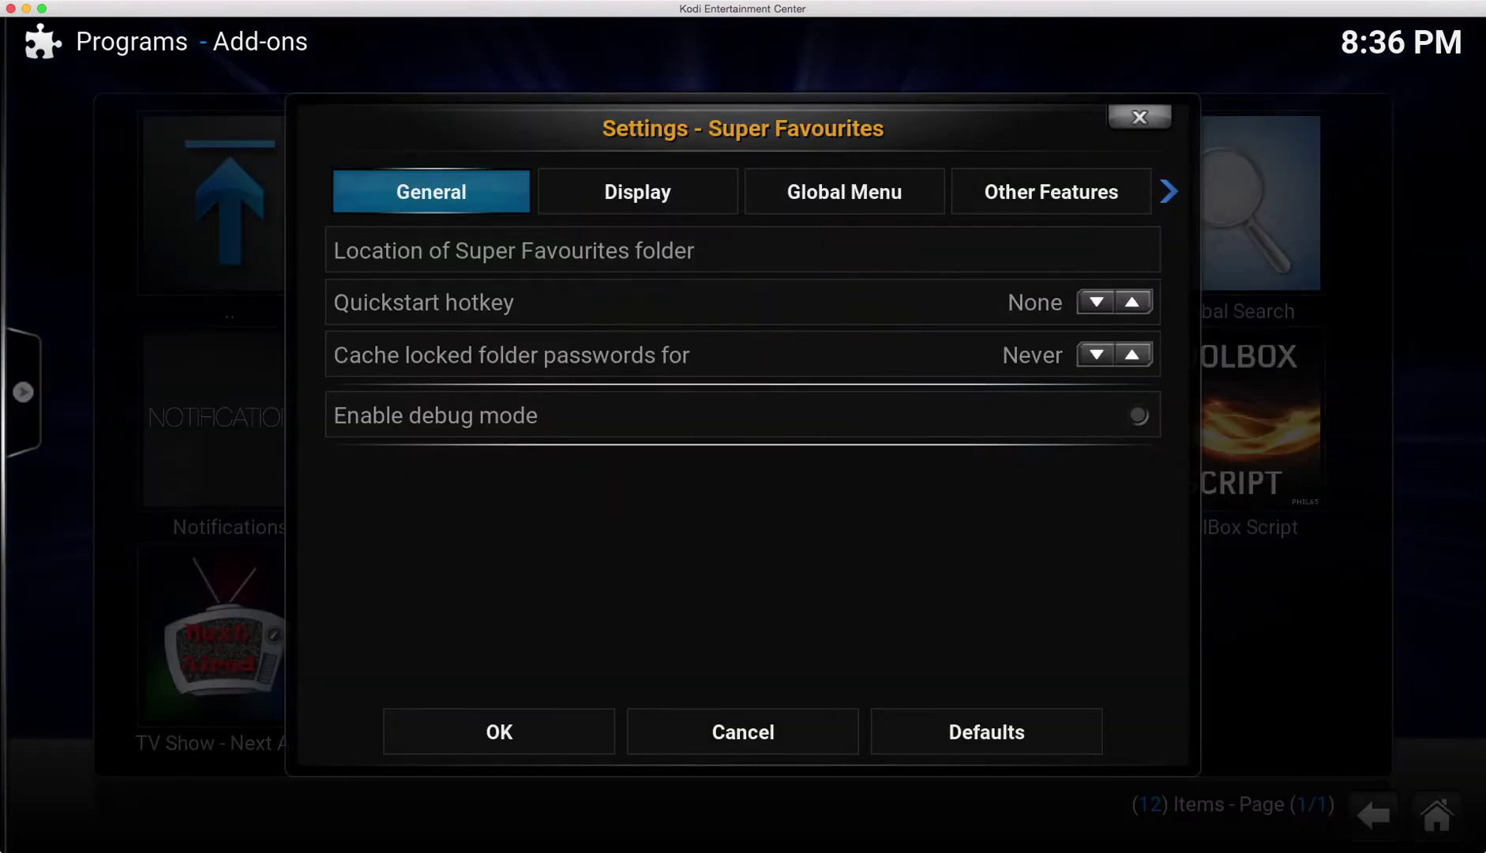
key("Right")
key("Right")
key("Down")
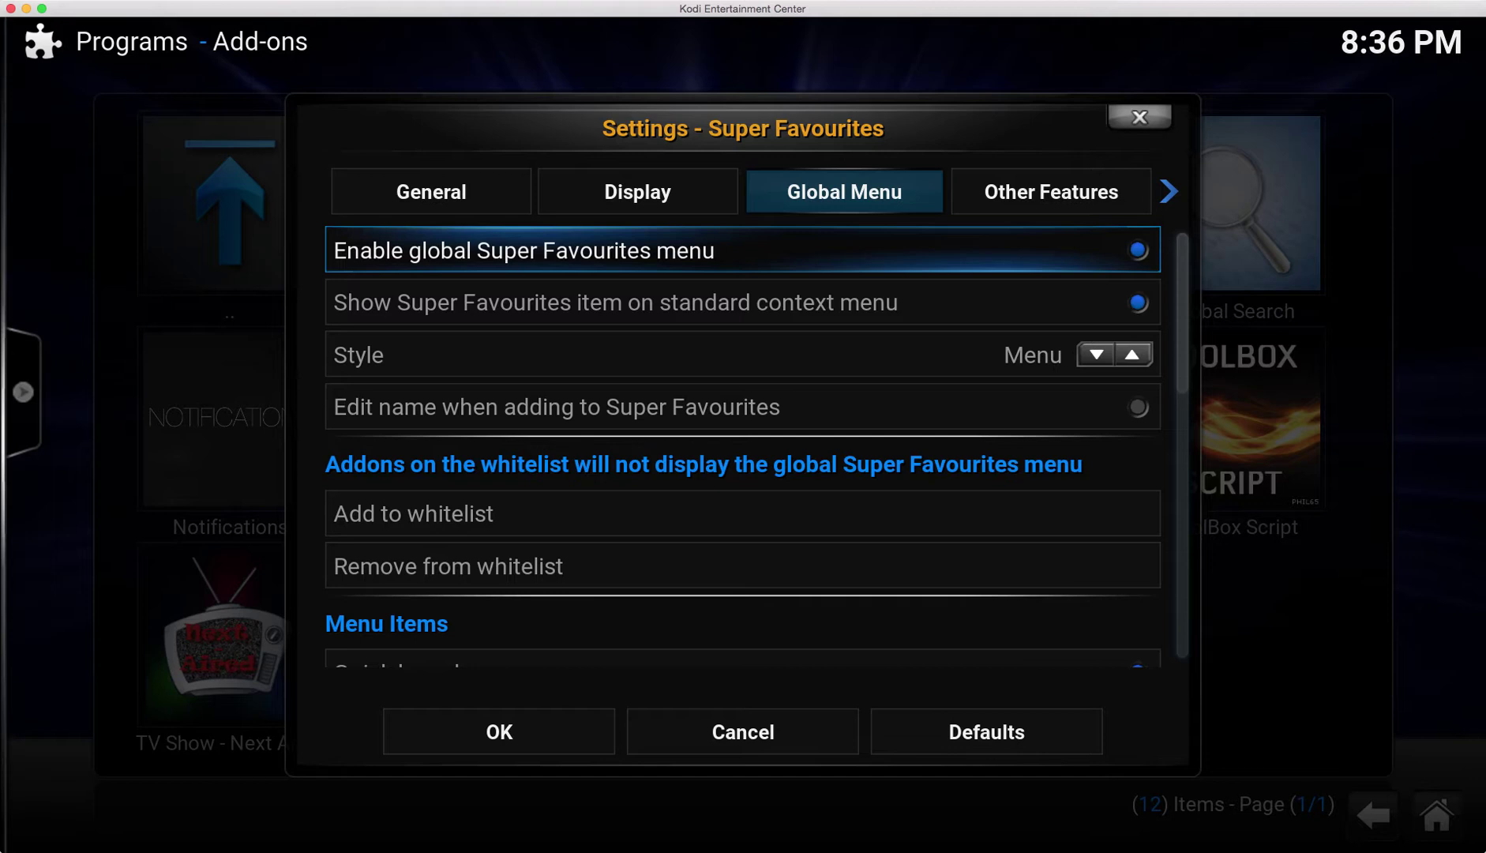
Switch the global Super Favourites menu and its standard context menu item off and back on.
key("Return")
key("Down")
key("Return")
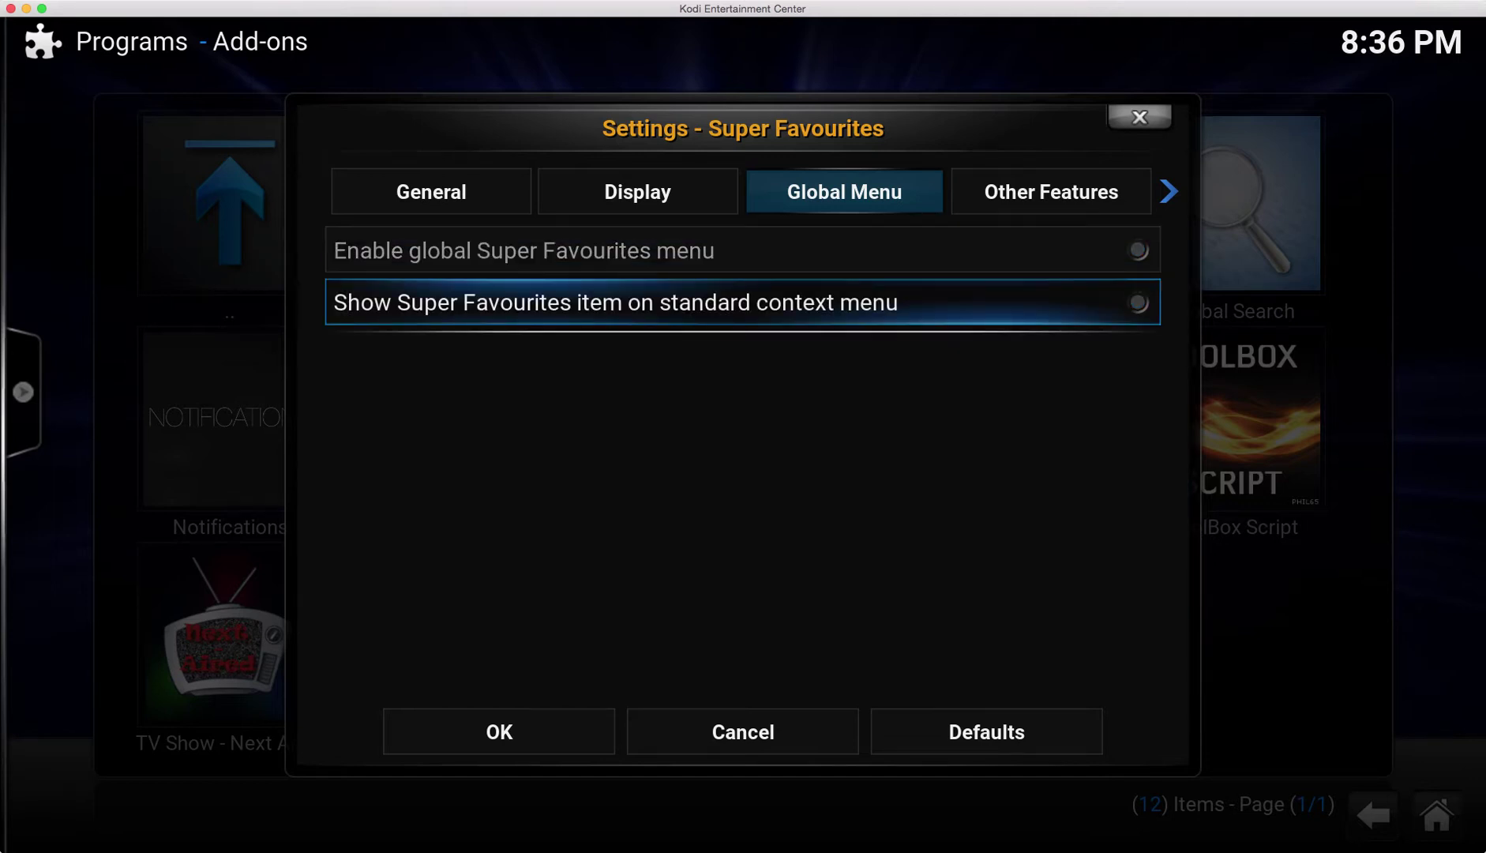
key("Up")
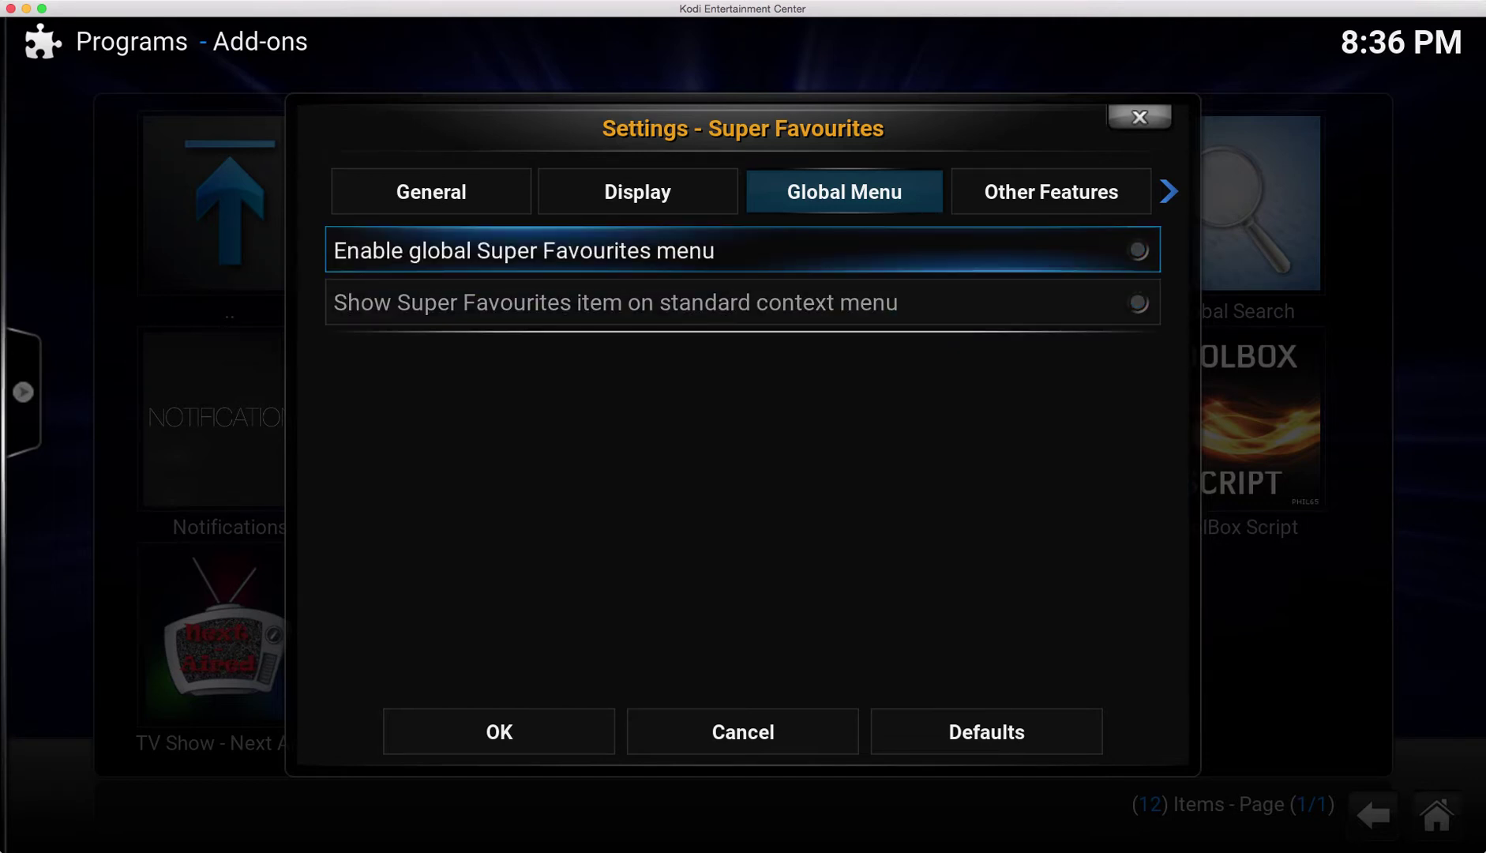
key("Return")
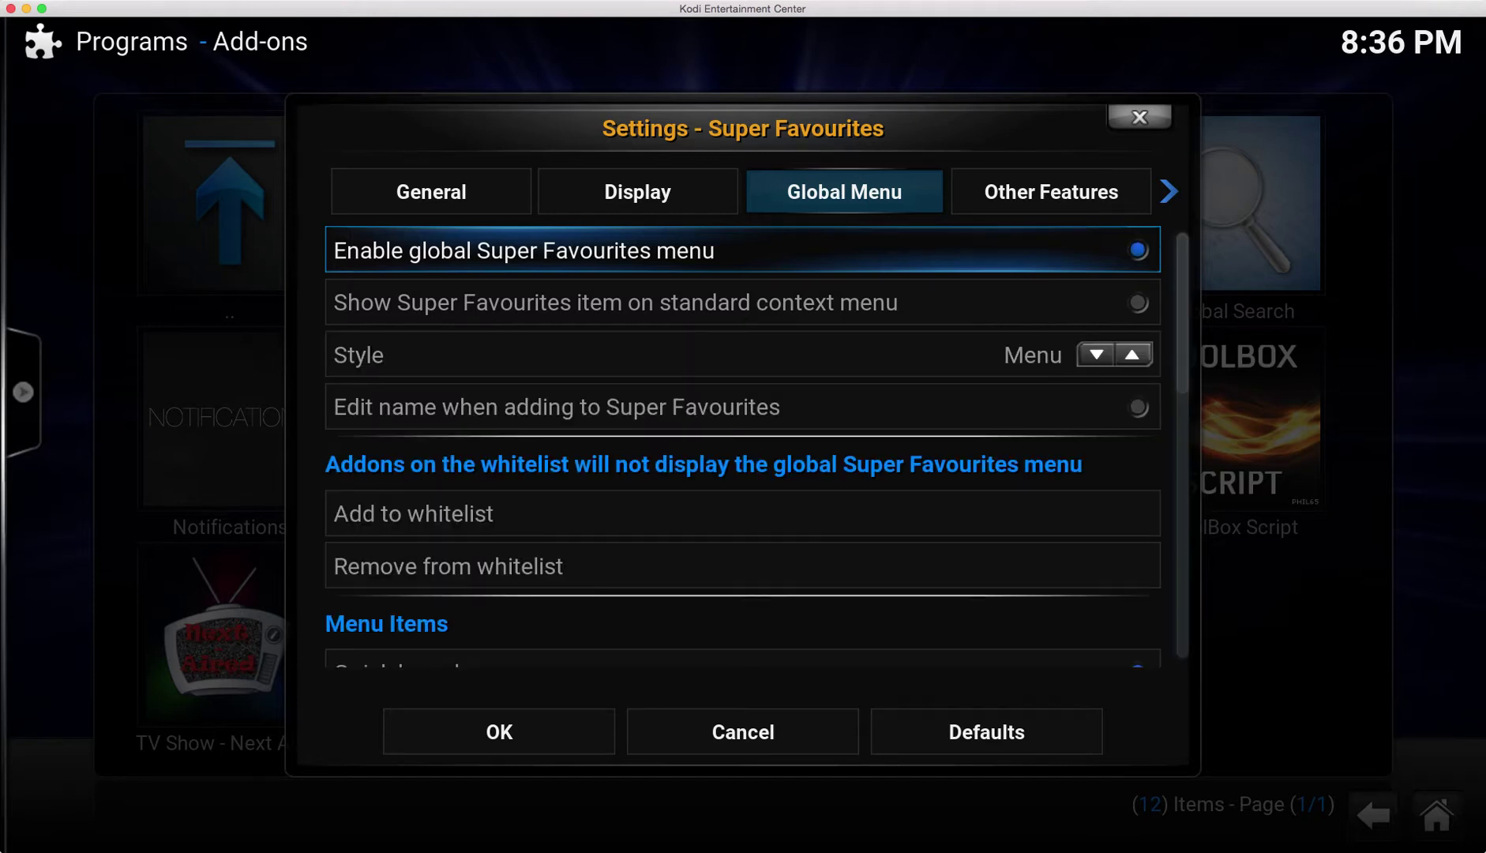
key("Down")
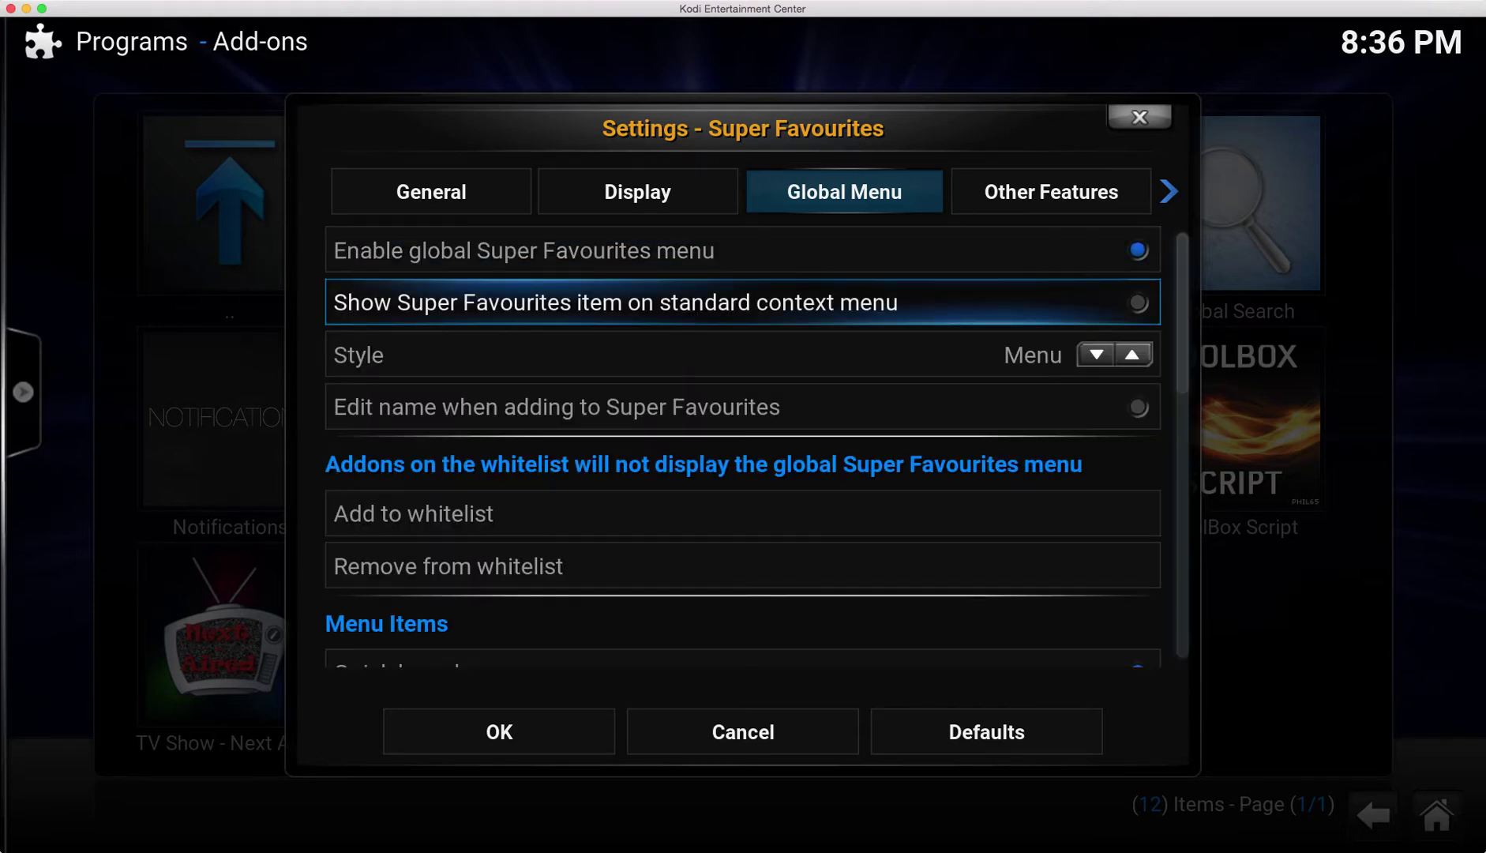
key("Return")
Examine the remaining Global Menu settings, from Style to Download folder, and close the settings with the choices accepted.
key("Down")
key("Down")
key("Down")
key("Down")
key("Down")
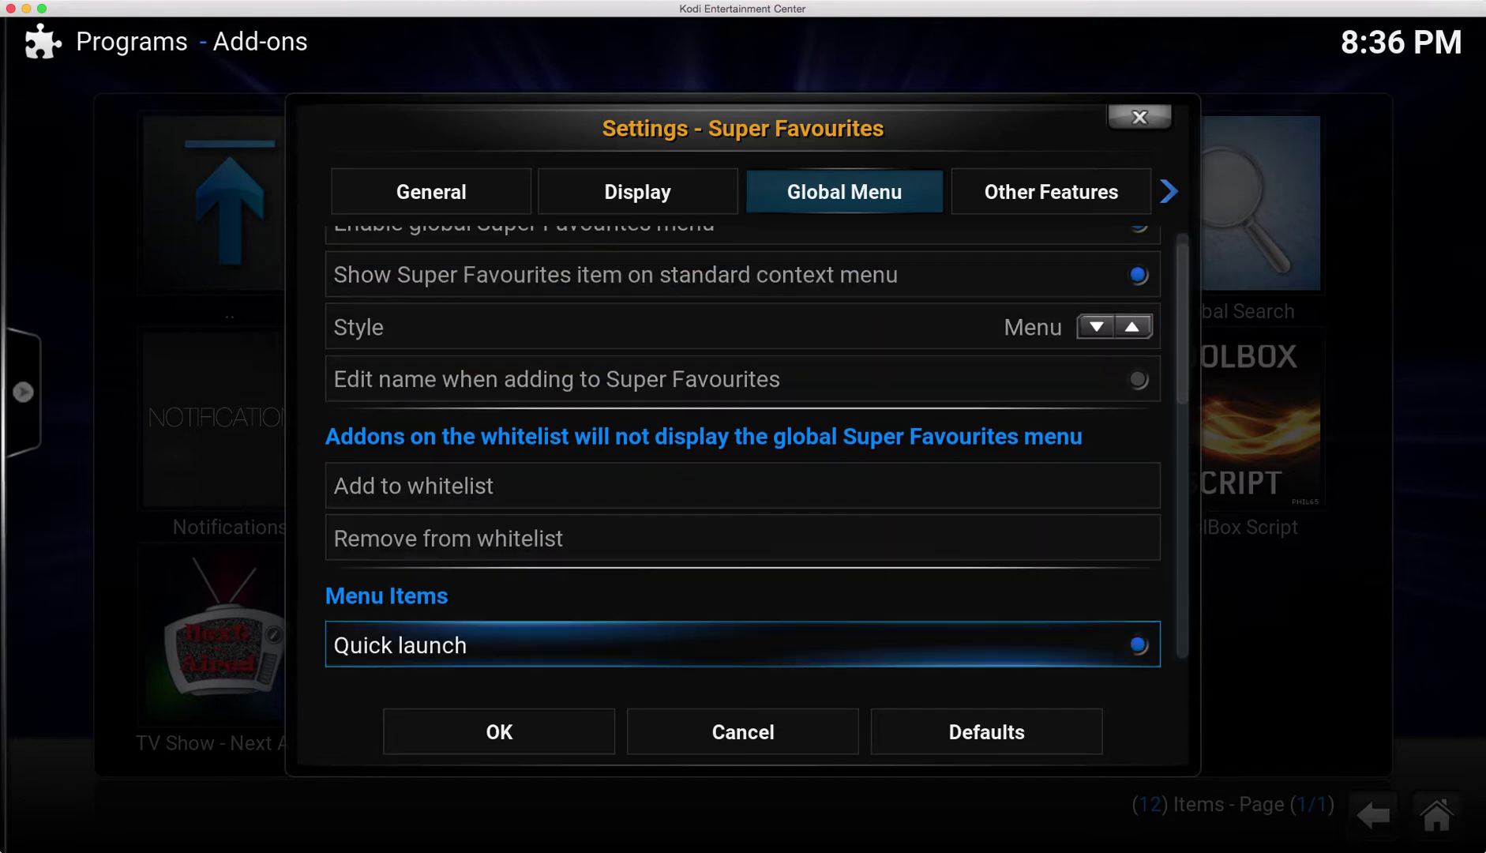
key("Down")
key("Down")
key("Down")
key("Down")
key("Down")
key("Down")
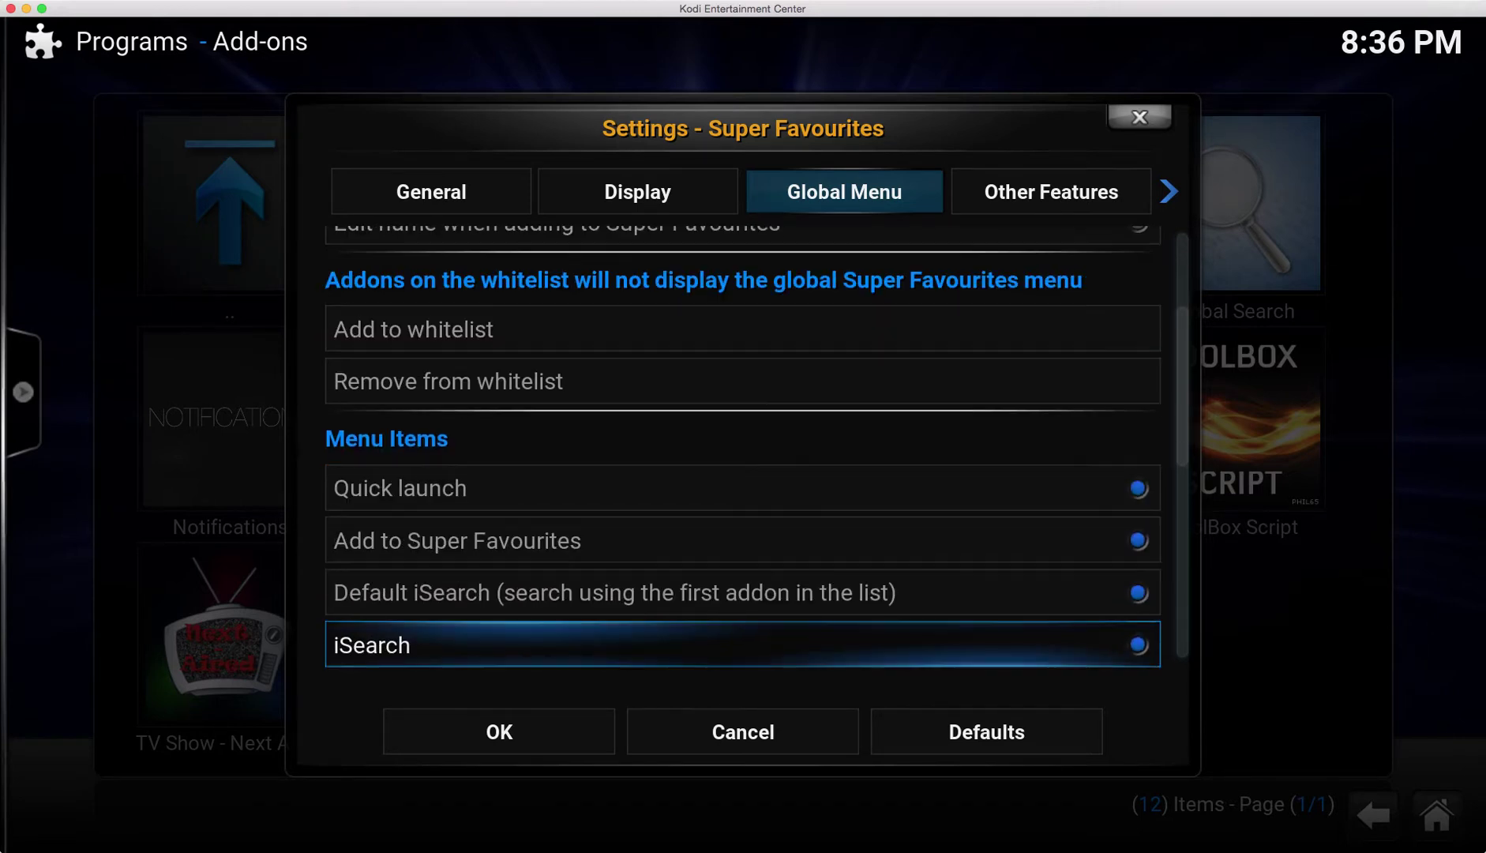
key("Down")
key("Down")
key("Down")
key("Down")
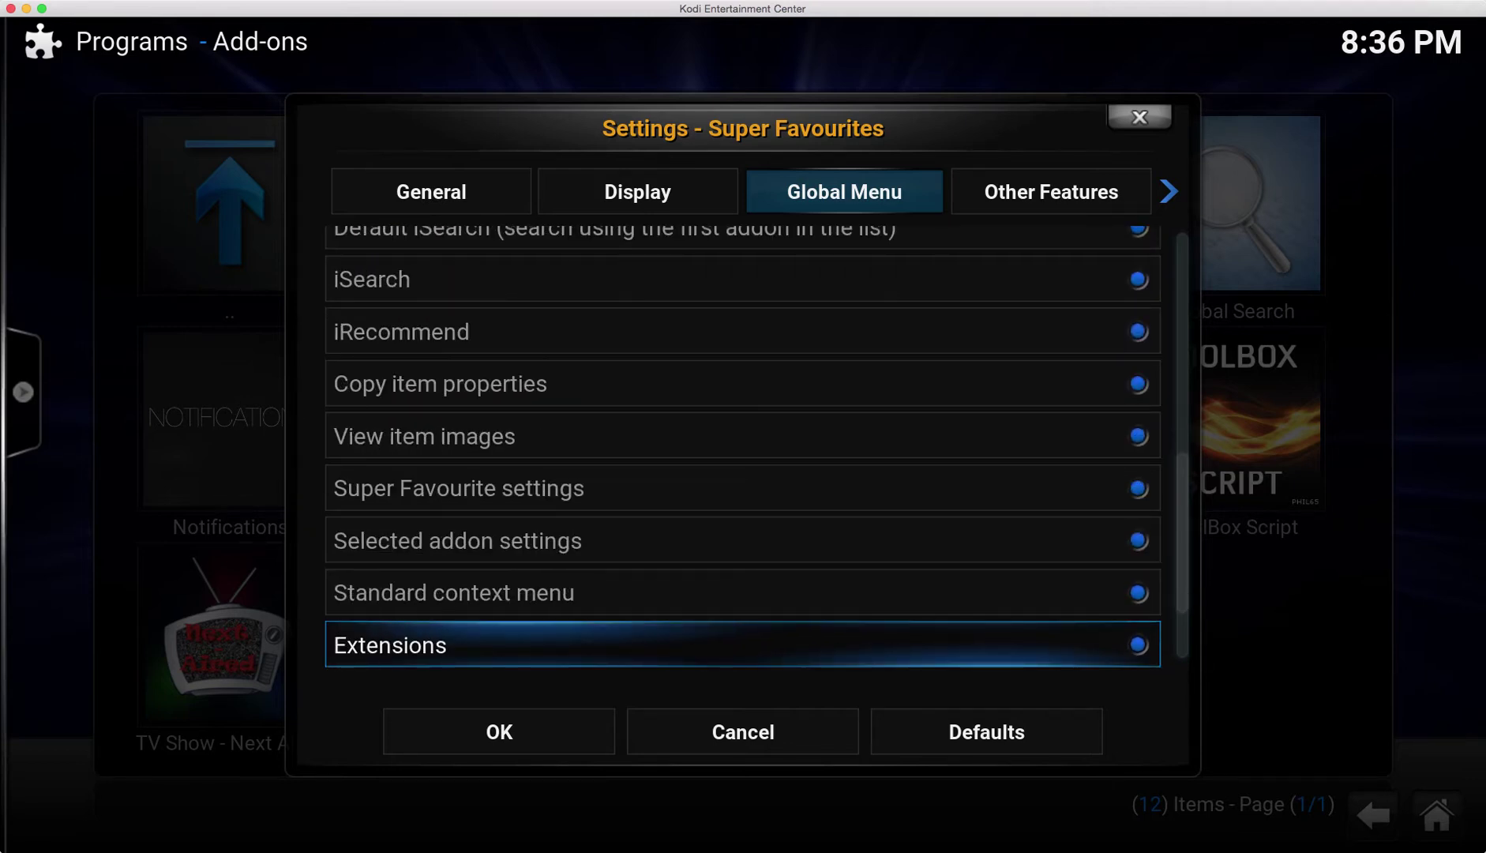
key("Down")
key("Down")
key("Down")
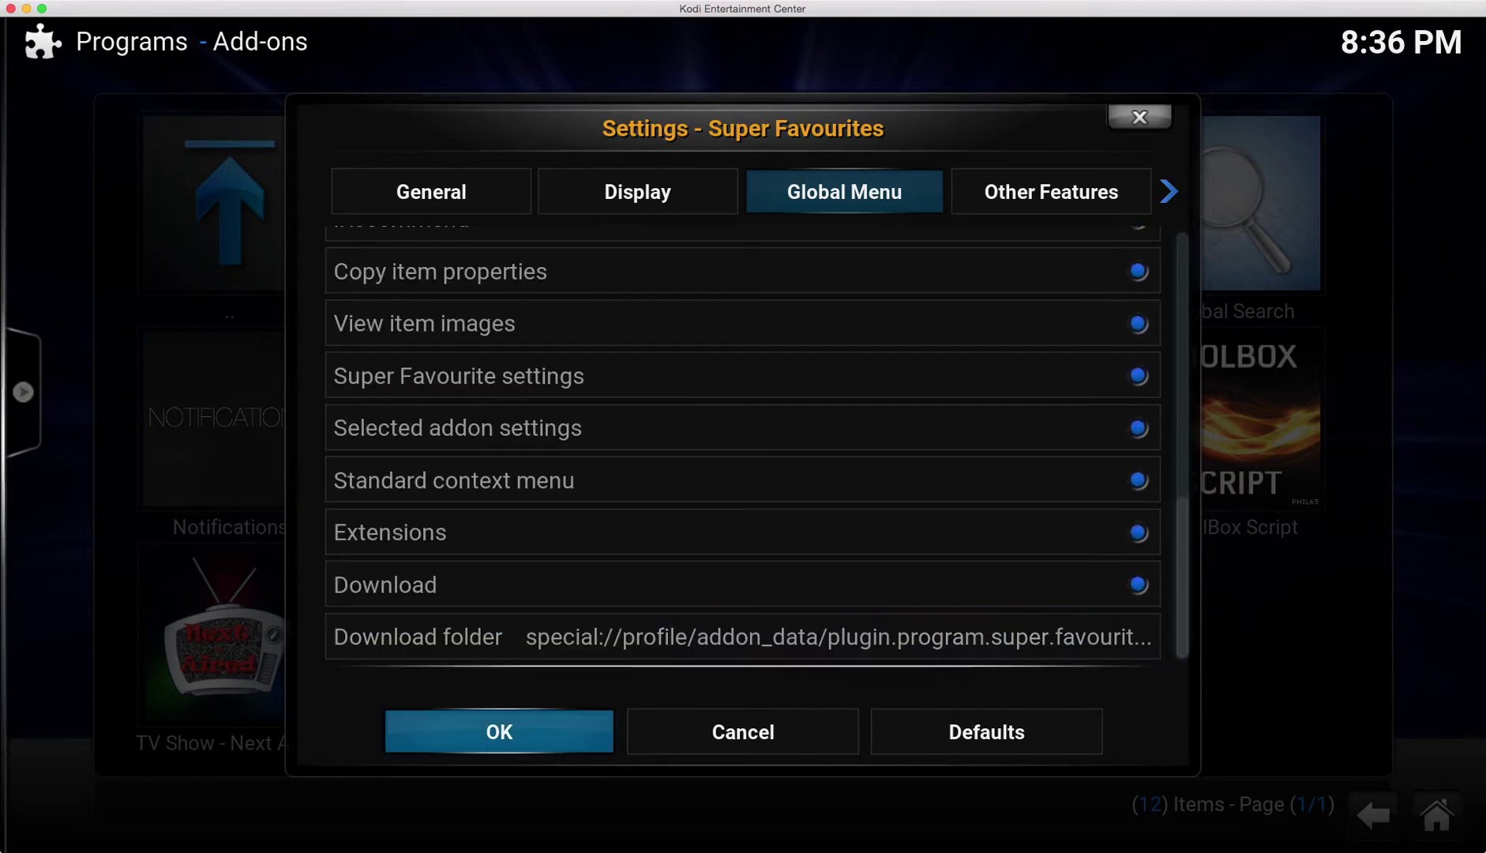
key("Return")
Return from the Programs add-ons to the home screen and open the Videos add-ons overview.
key("Left")
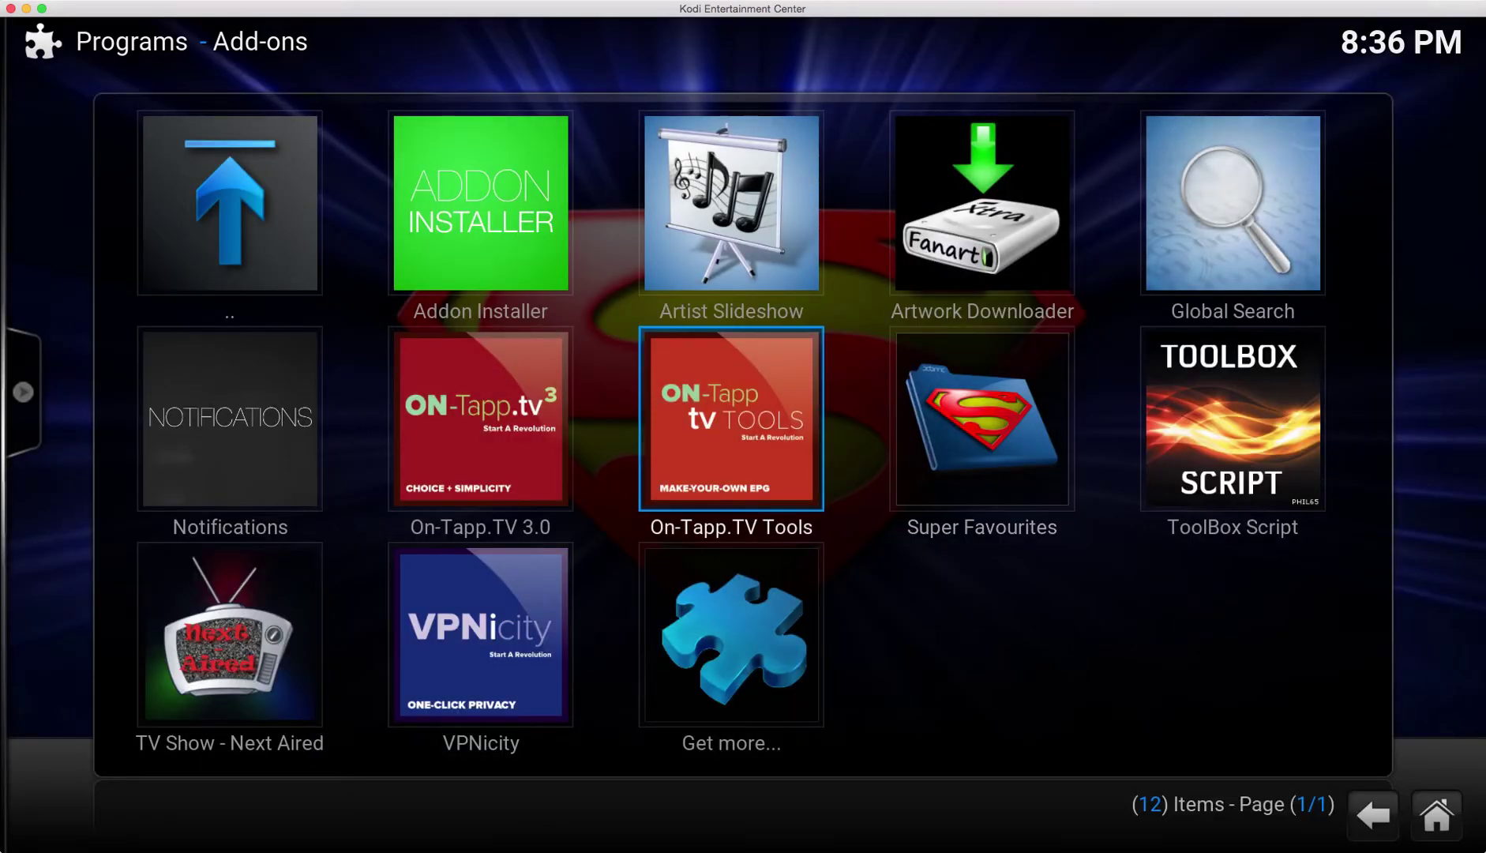
key("Escape")
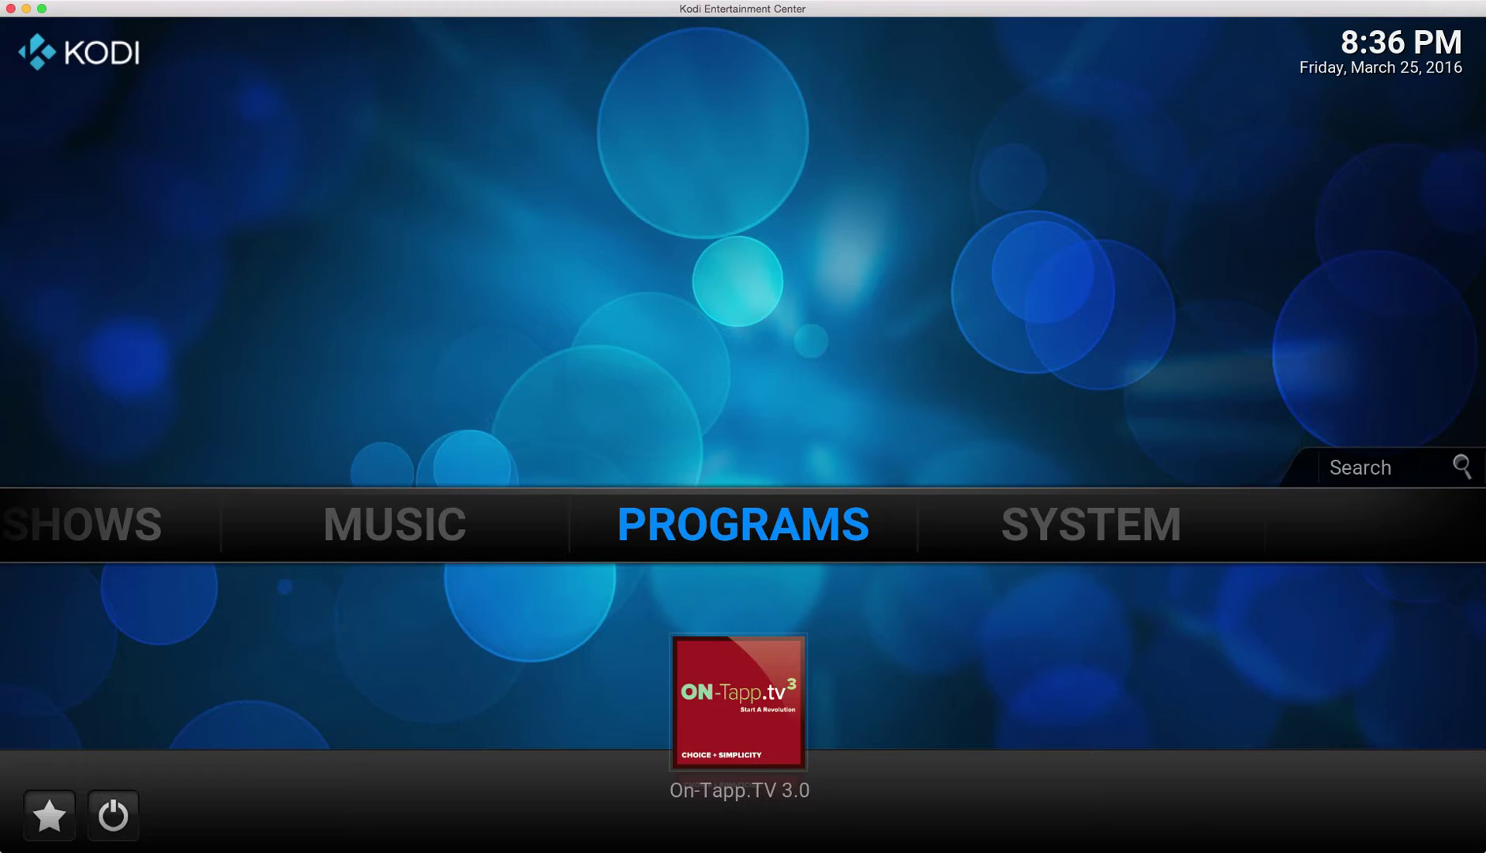
key("Left")
key("Left")
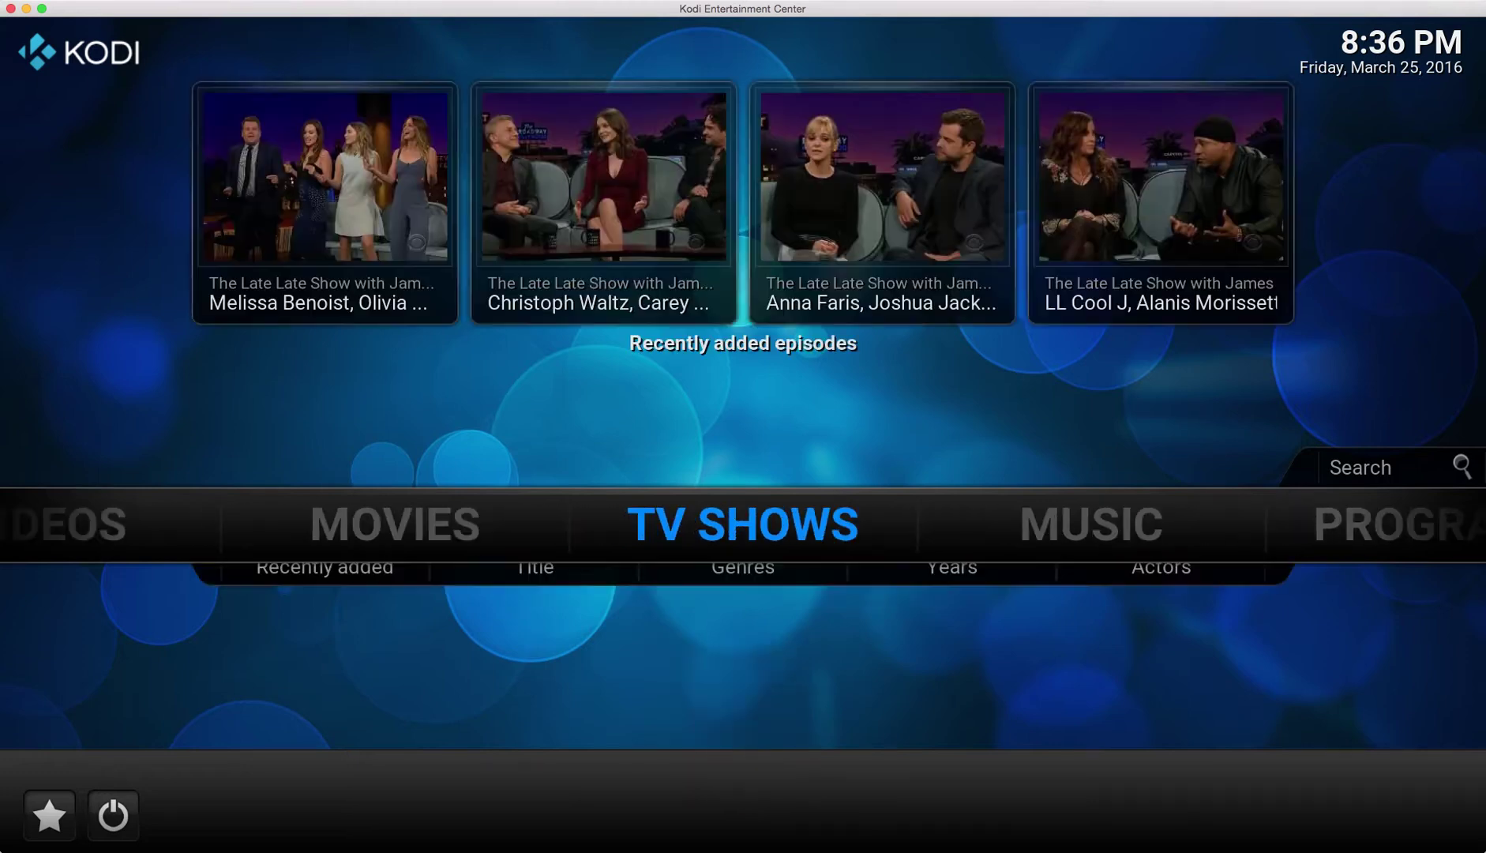
key("Left")
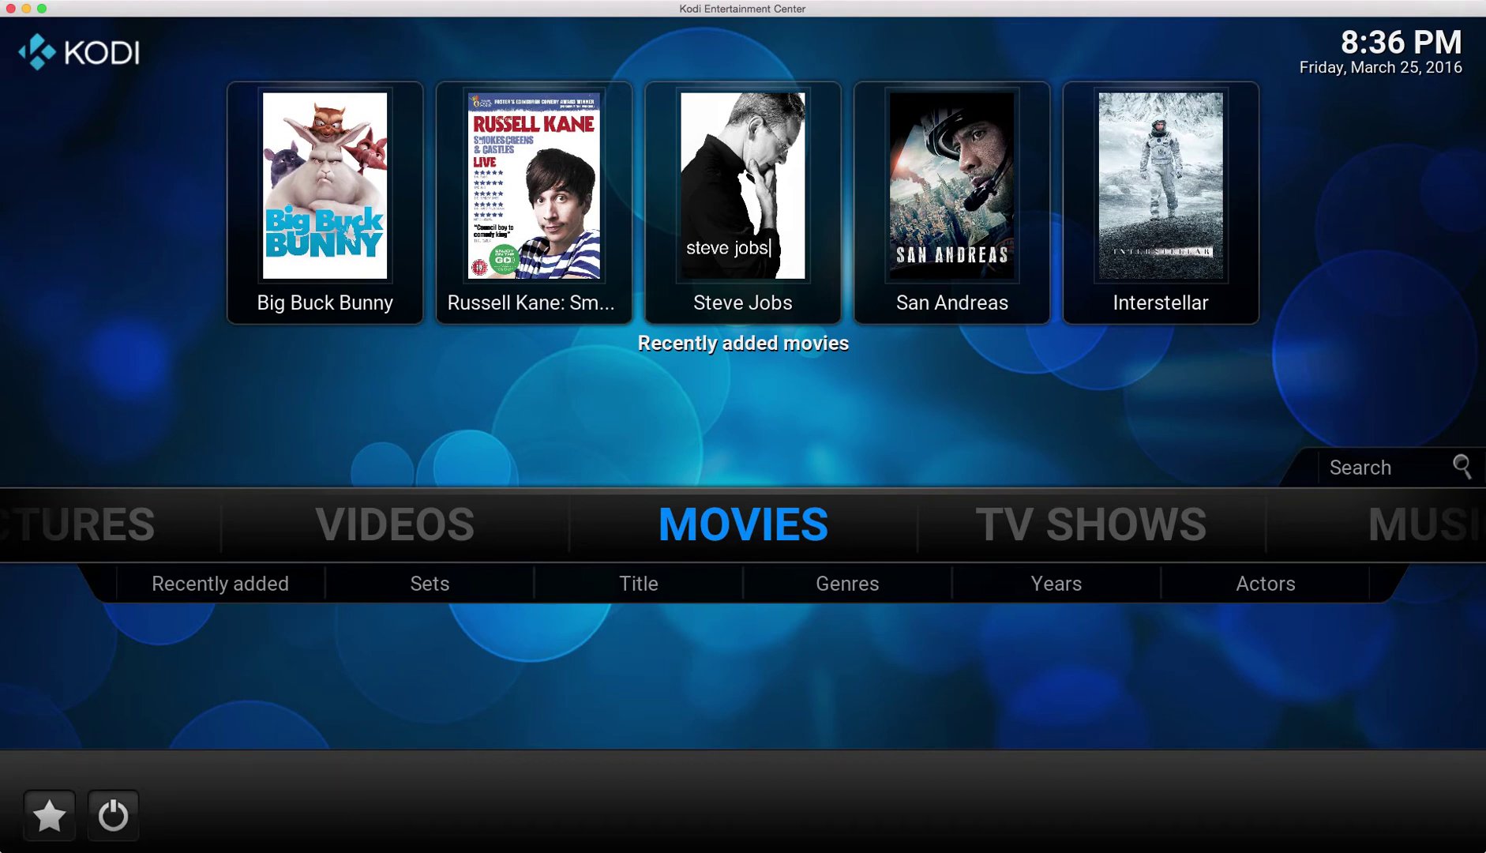
key("Left")
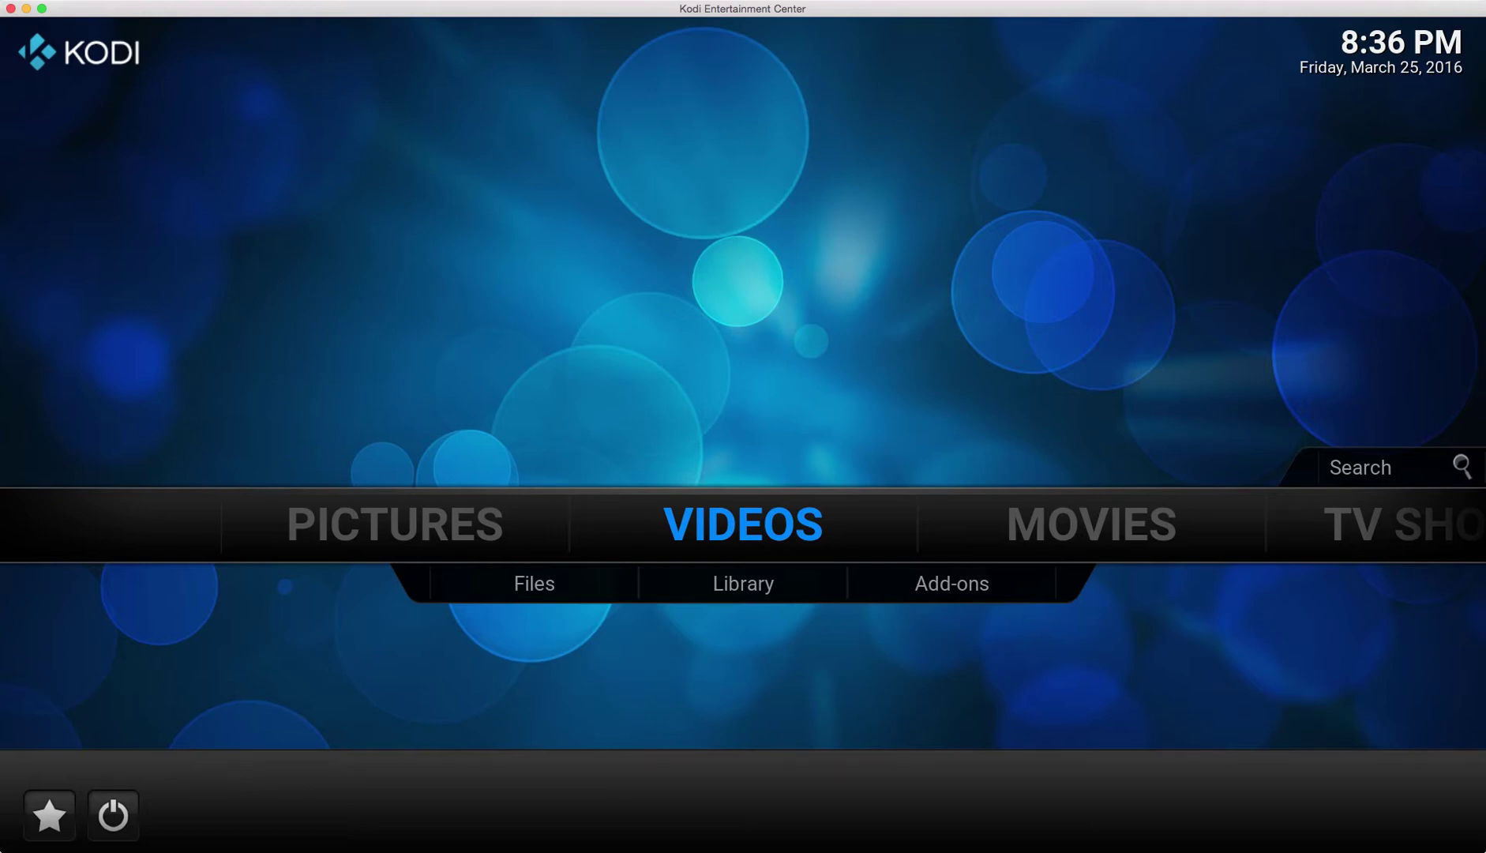
key("Down")
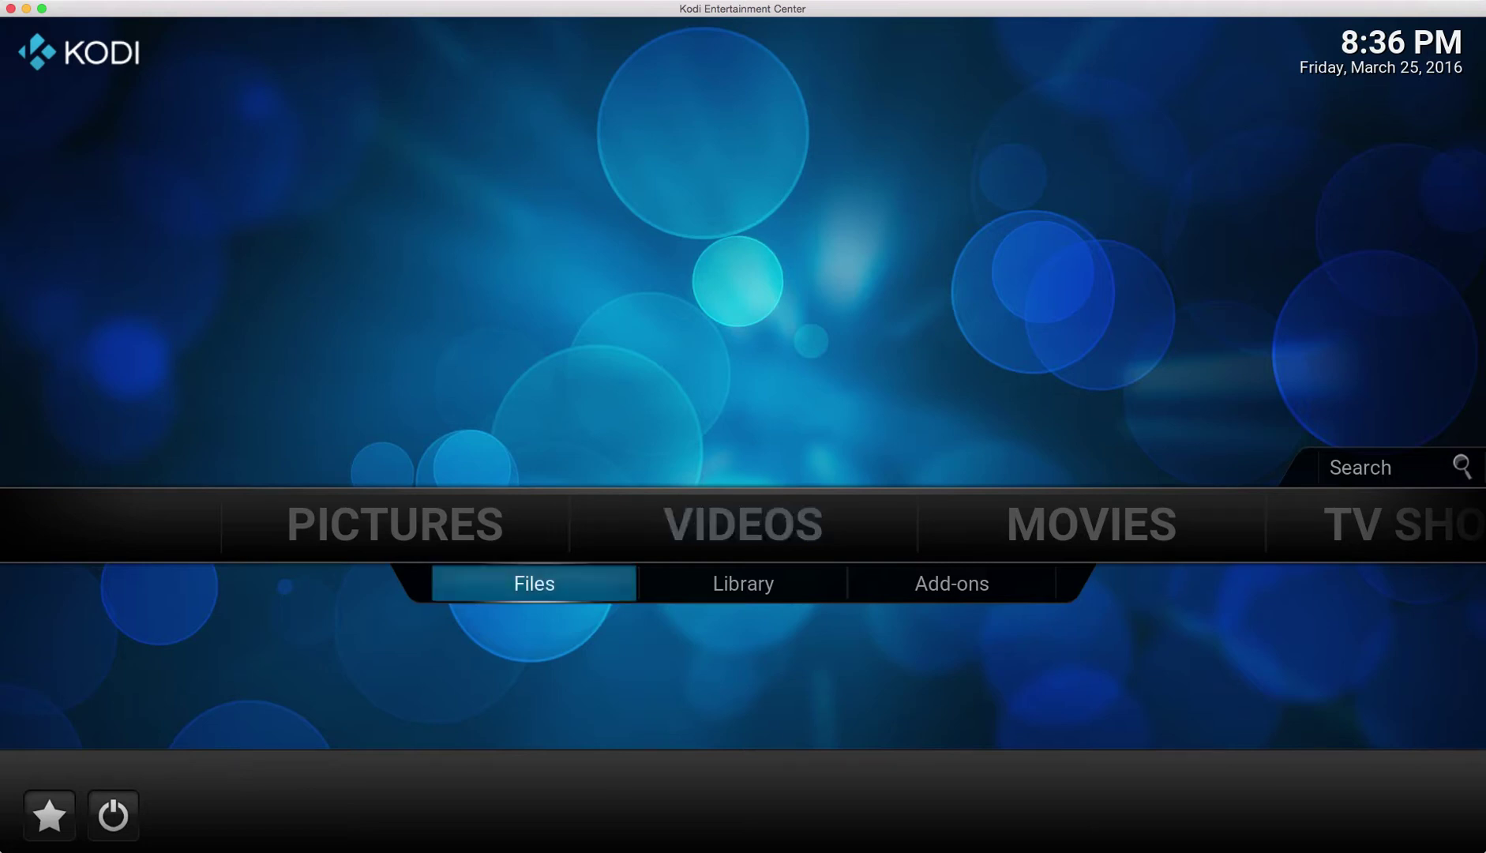
key("Right")
key("Right")
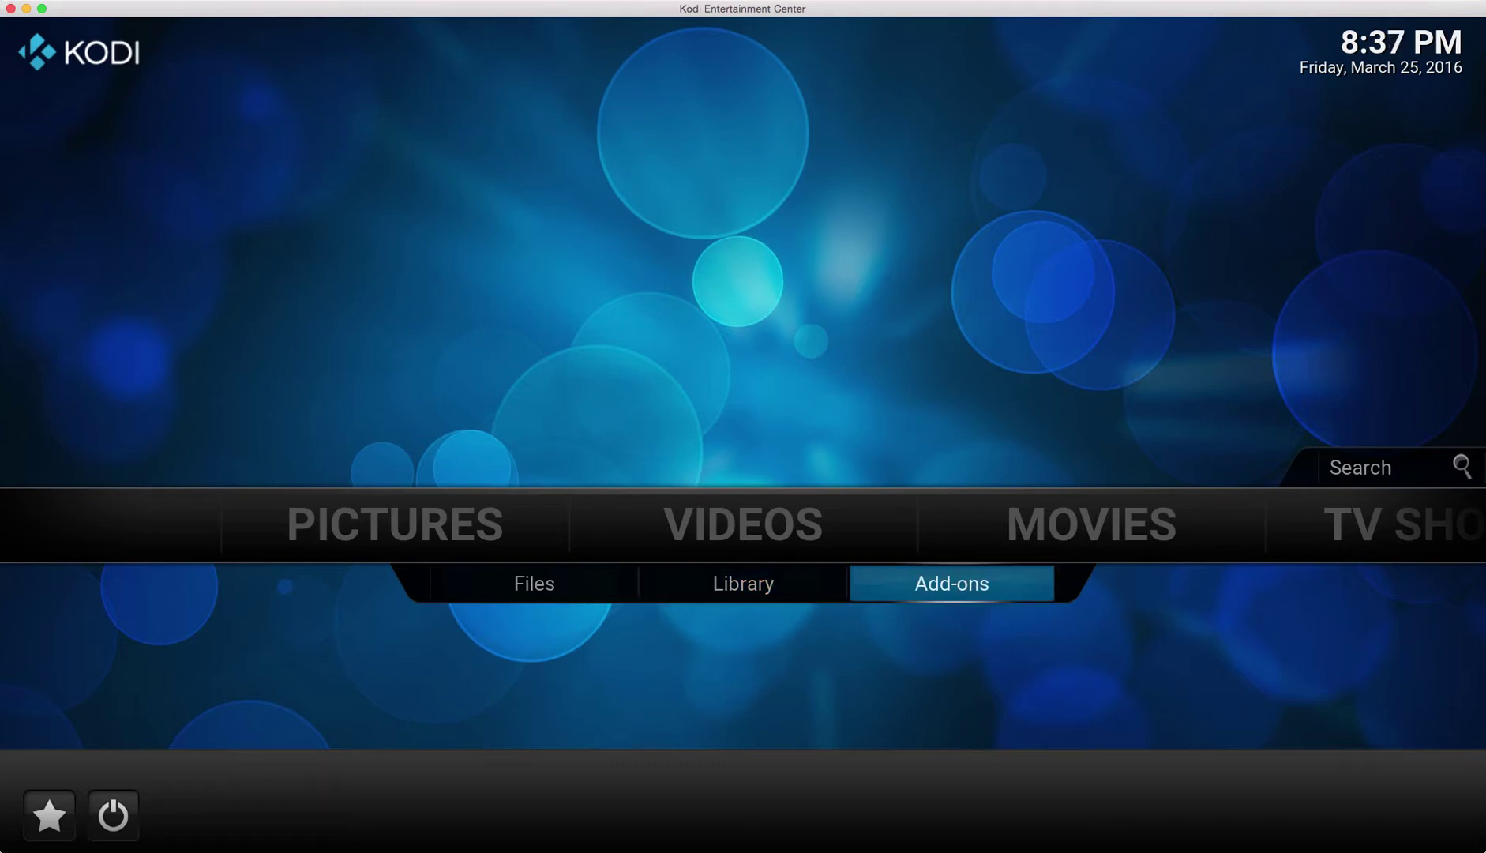
key("Return")
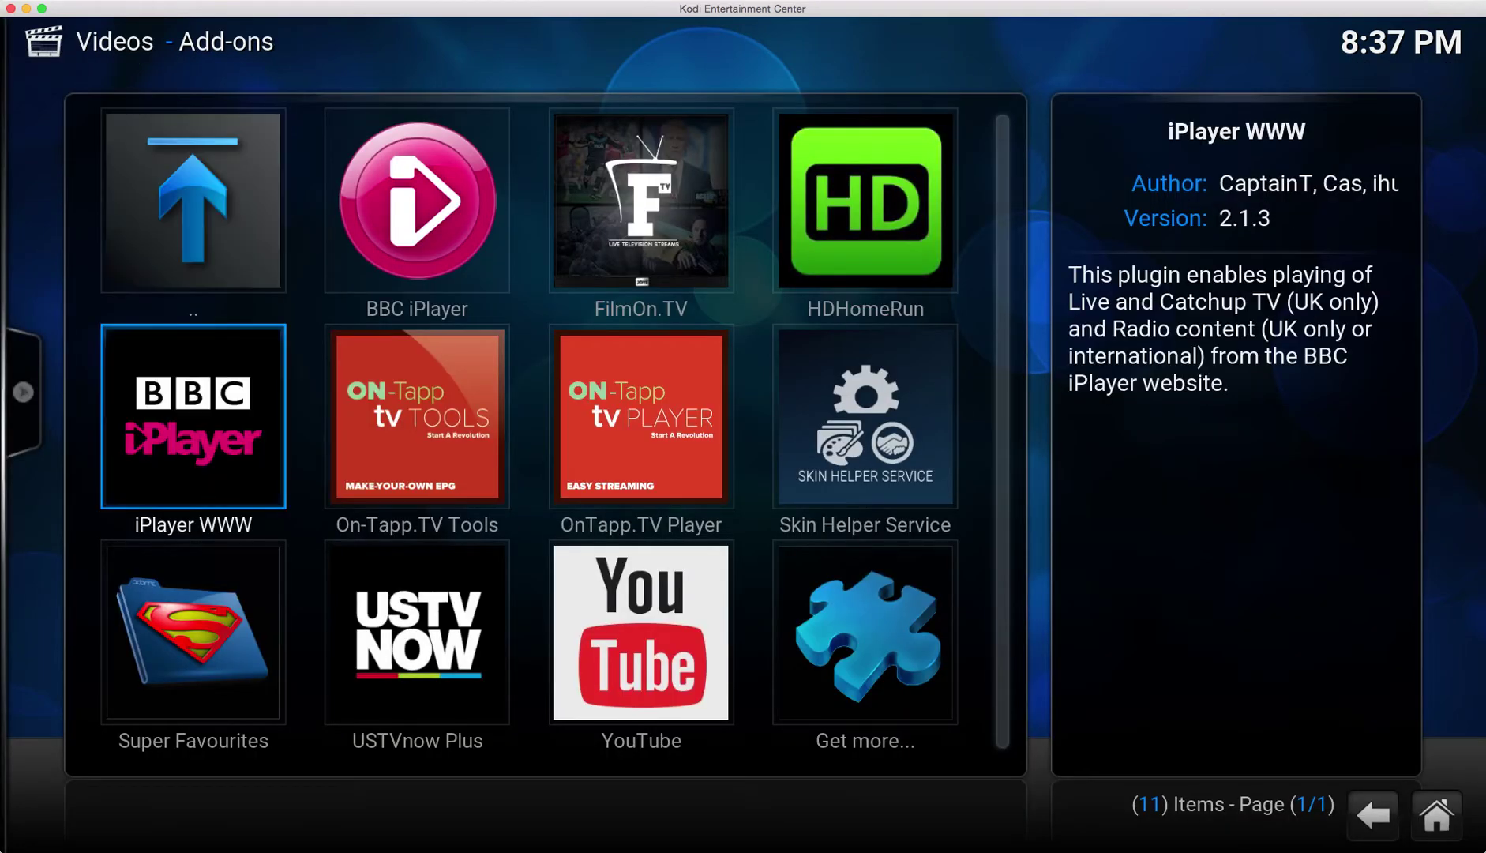
Open the BBC iPlayer video add-on.
key("Down")
key("Up")
key("Right")
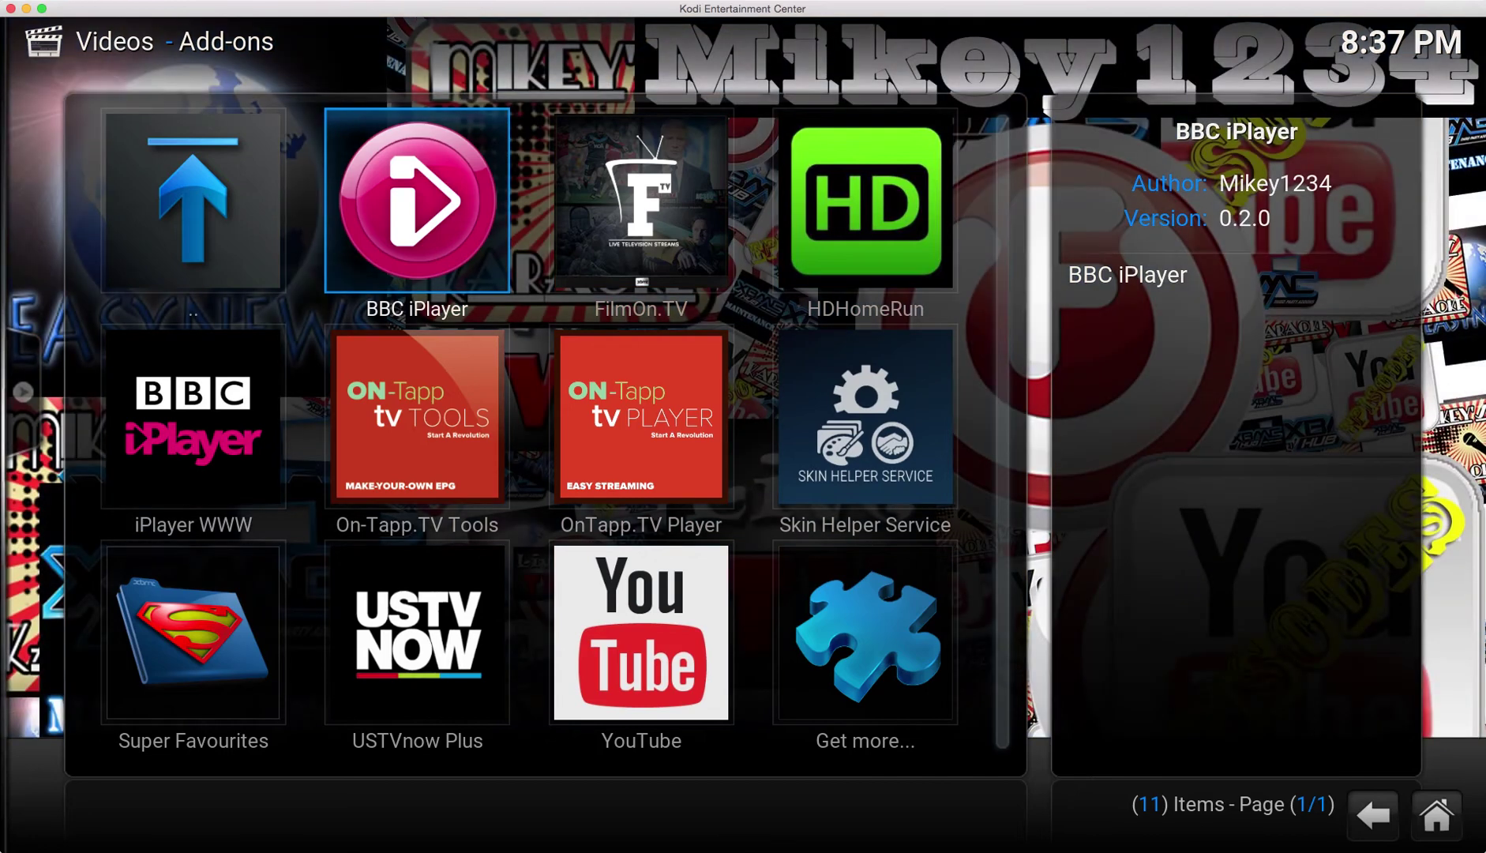
key("Right")
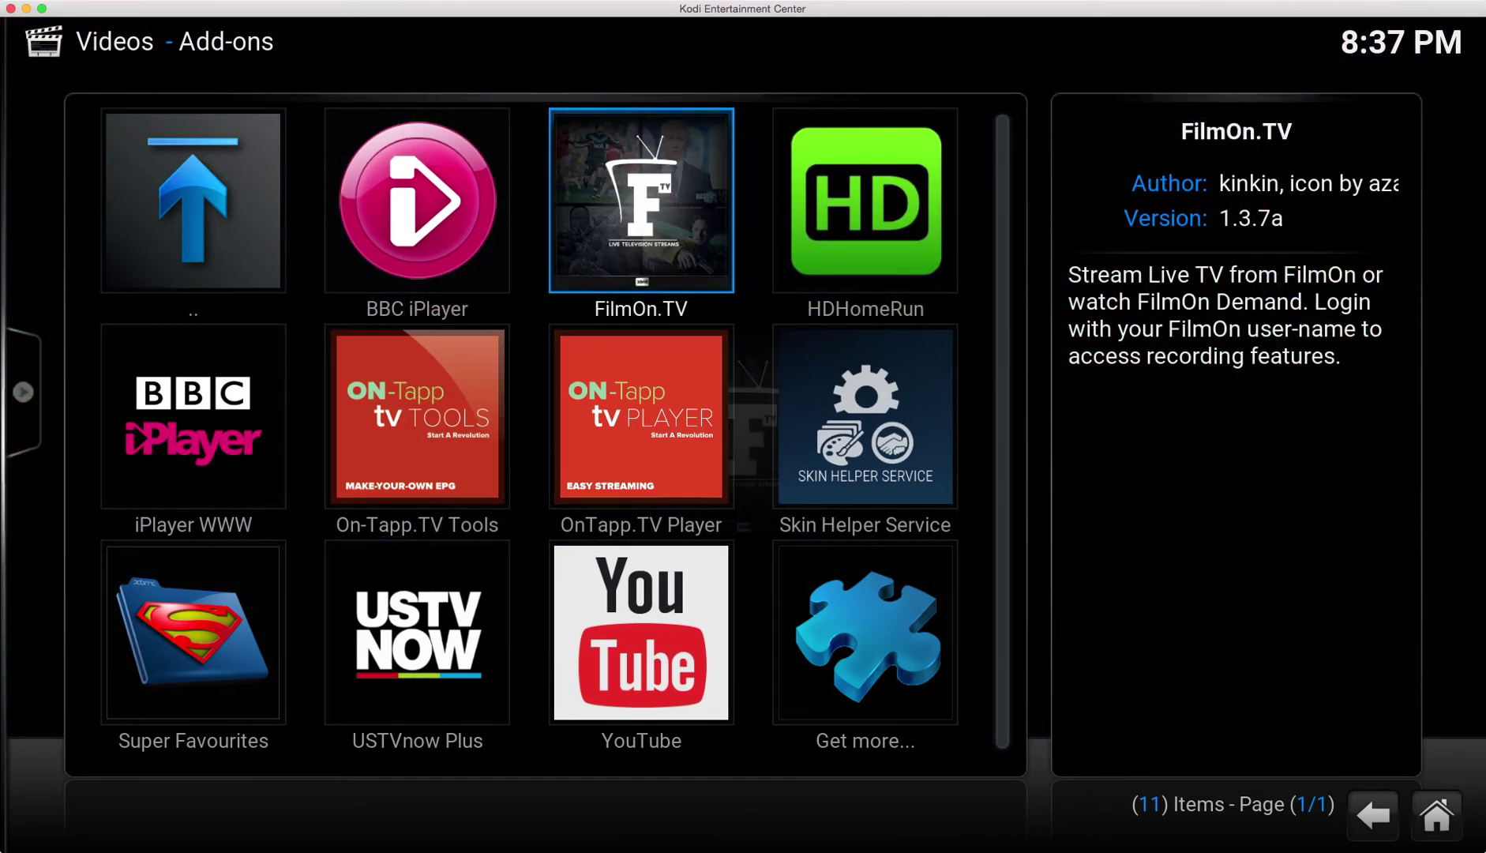
key("Left")
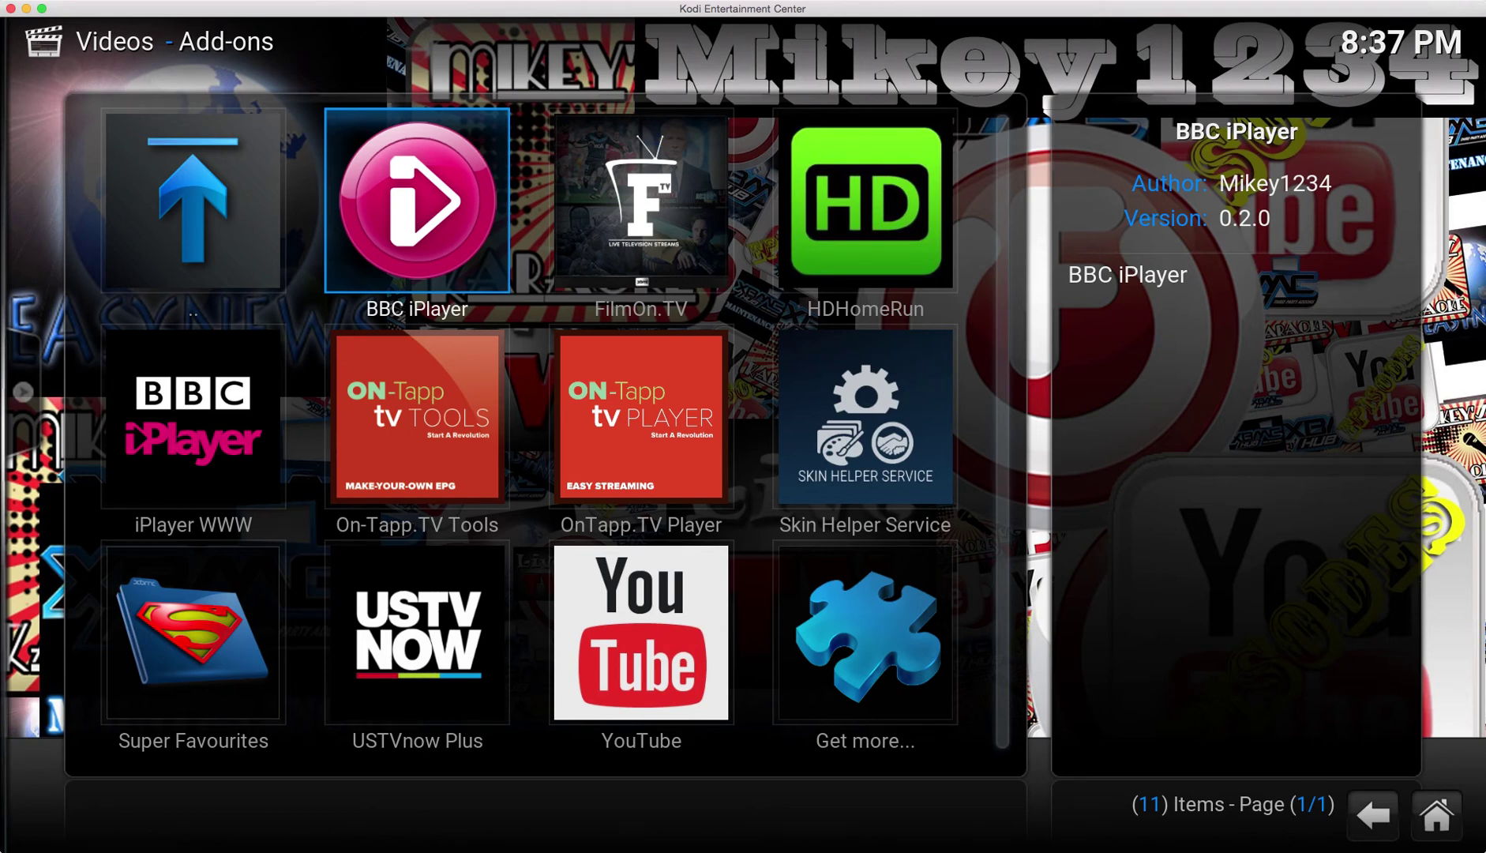
key("Return")
Examine the BBC iPlayer sections from My Searches to Categories, ending on Most Popular.
key("Down")
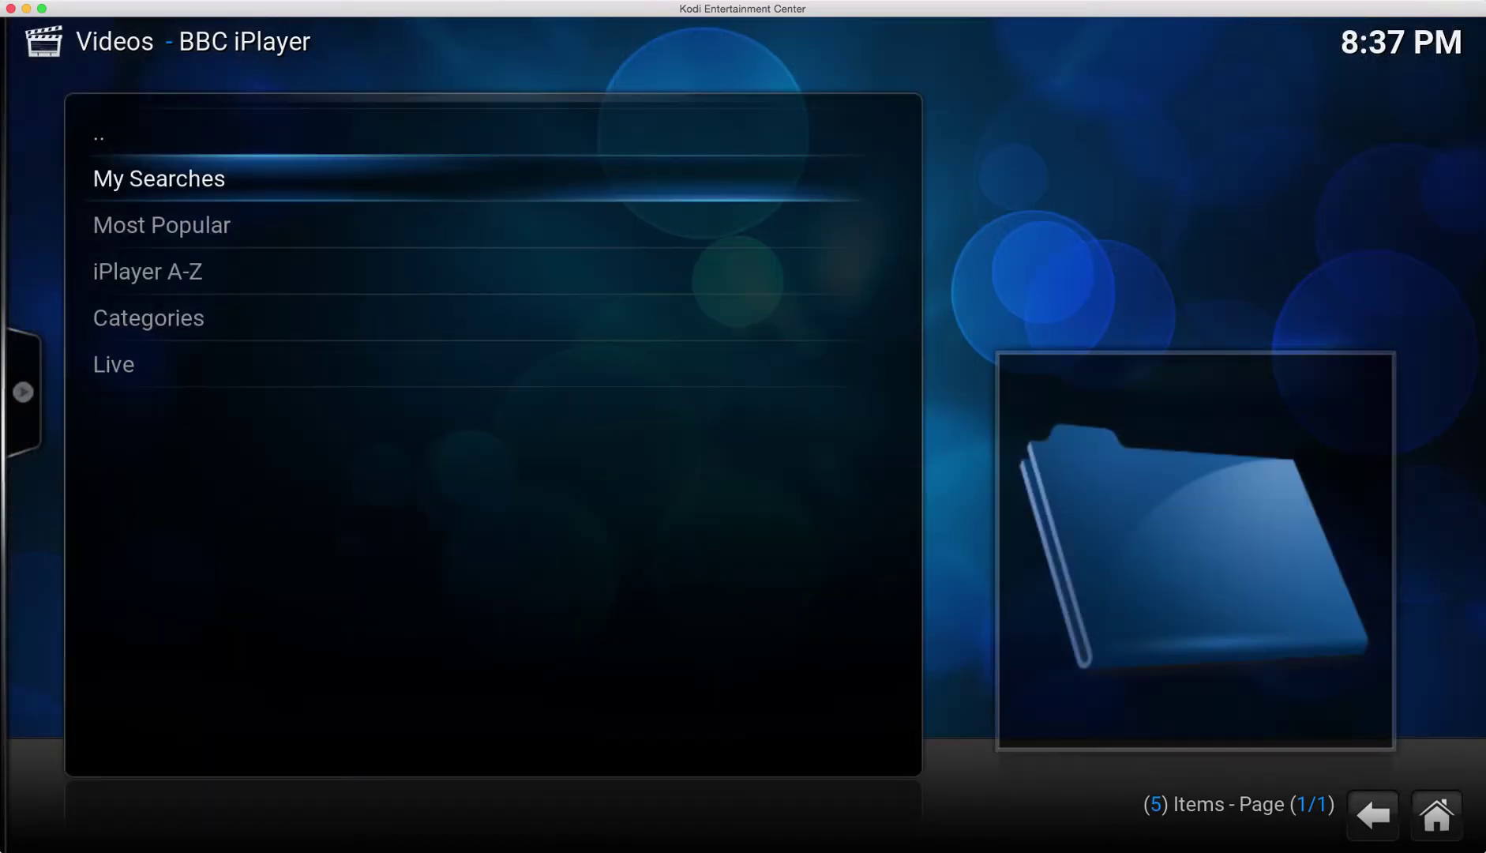
key("Down")
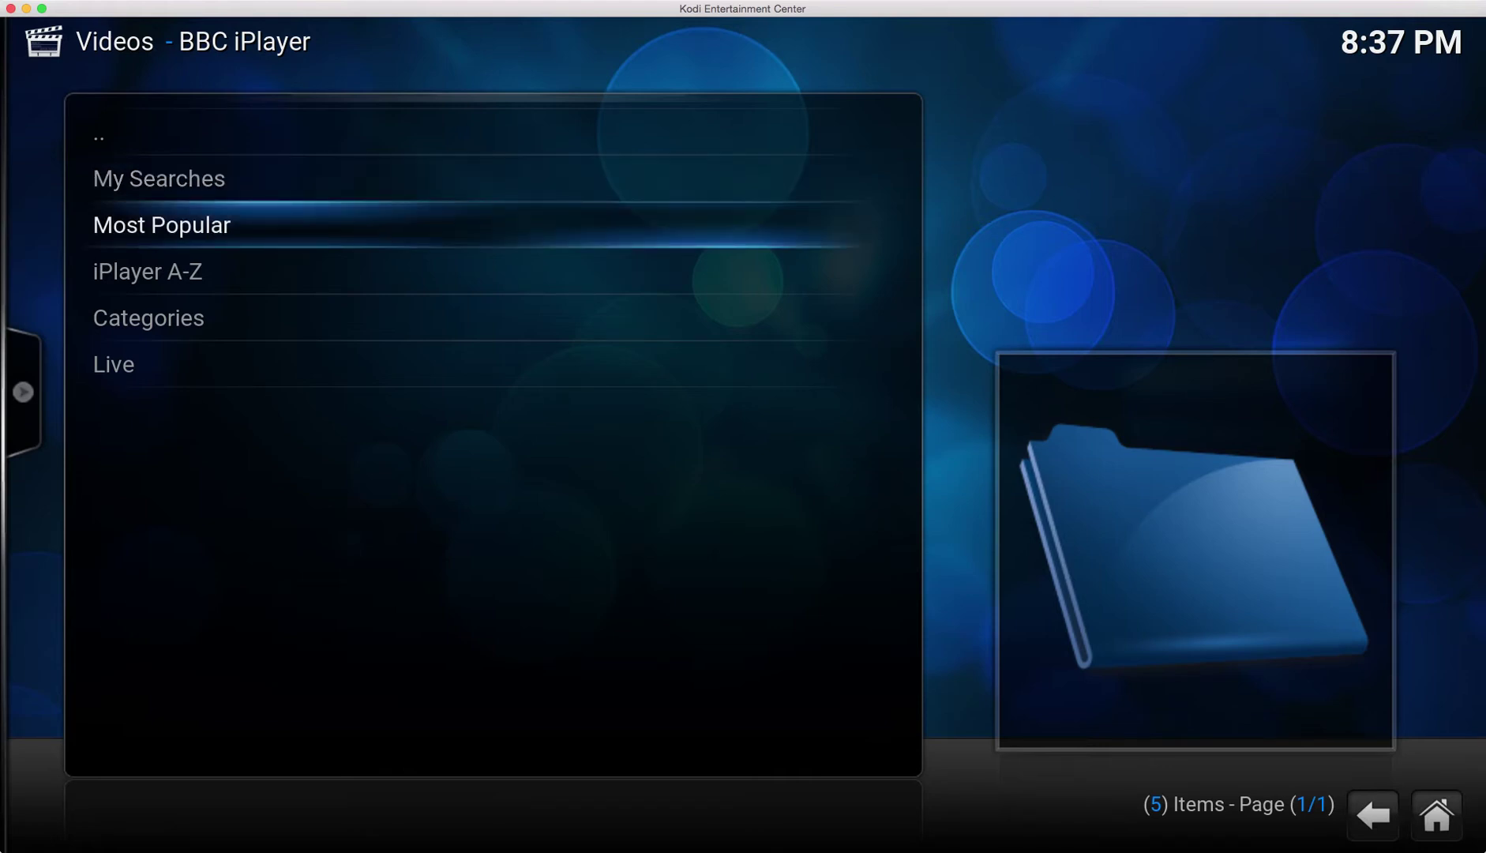
key("Up")
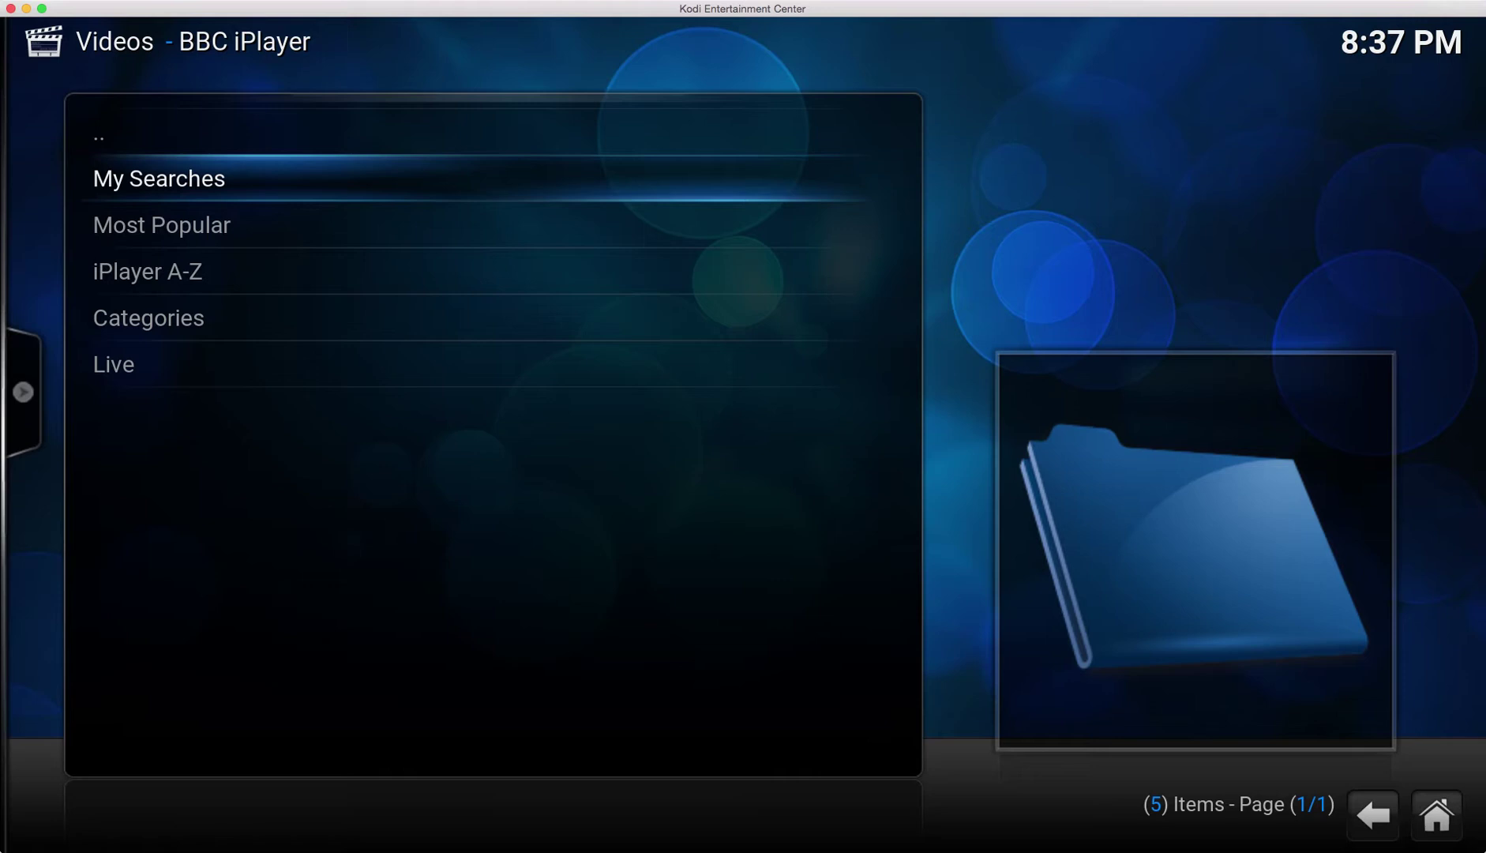
key("Down")
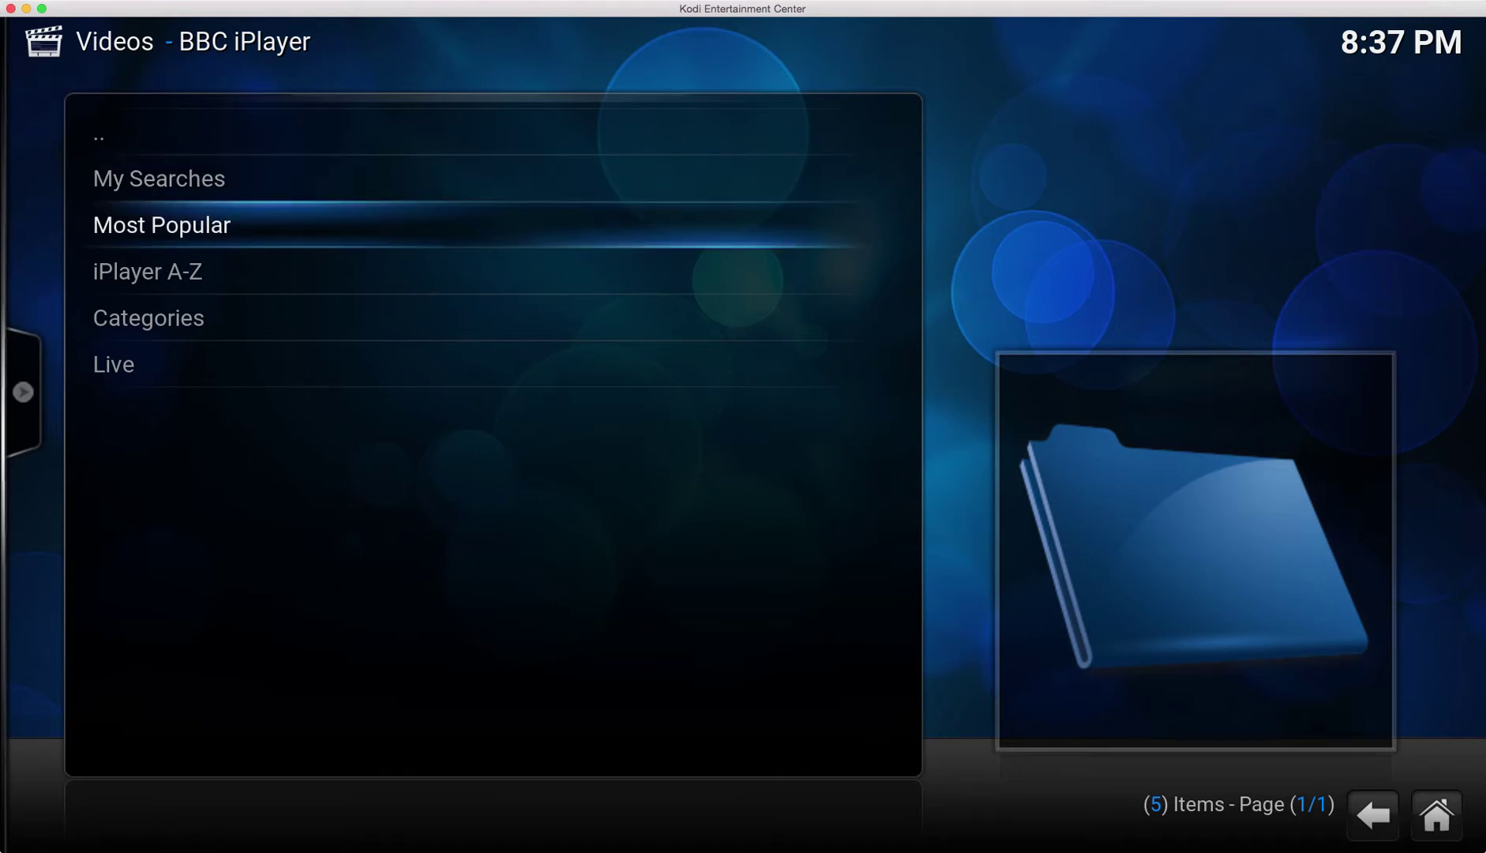
key("Down")
key("Down")
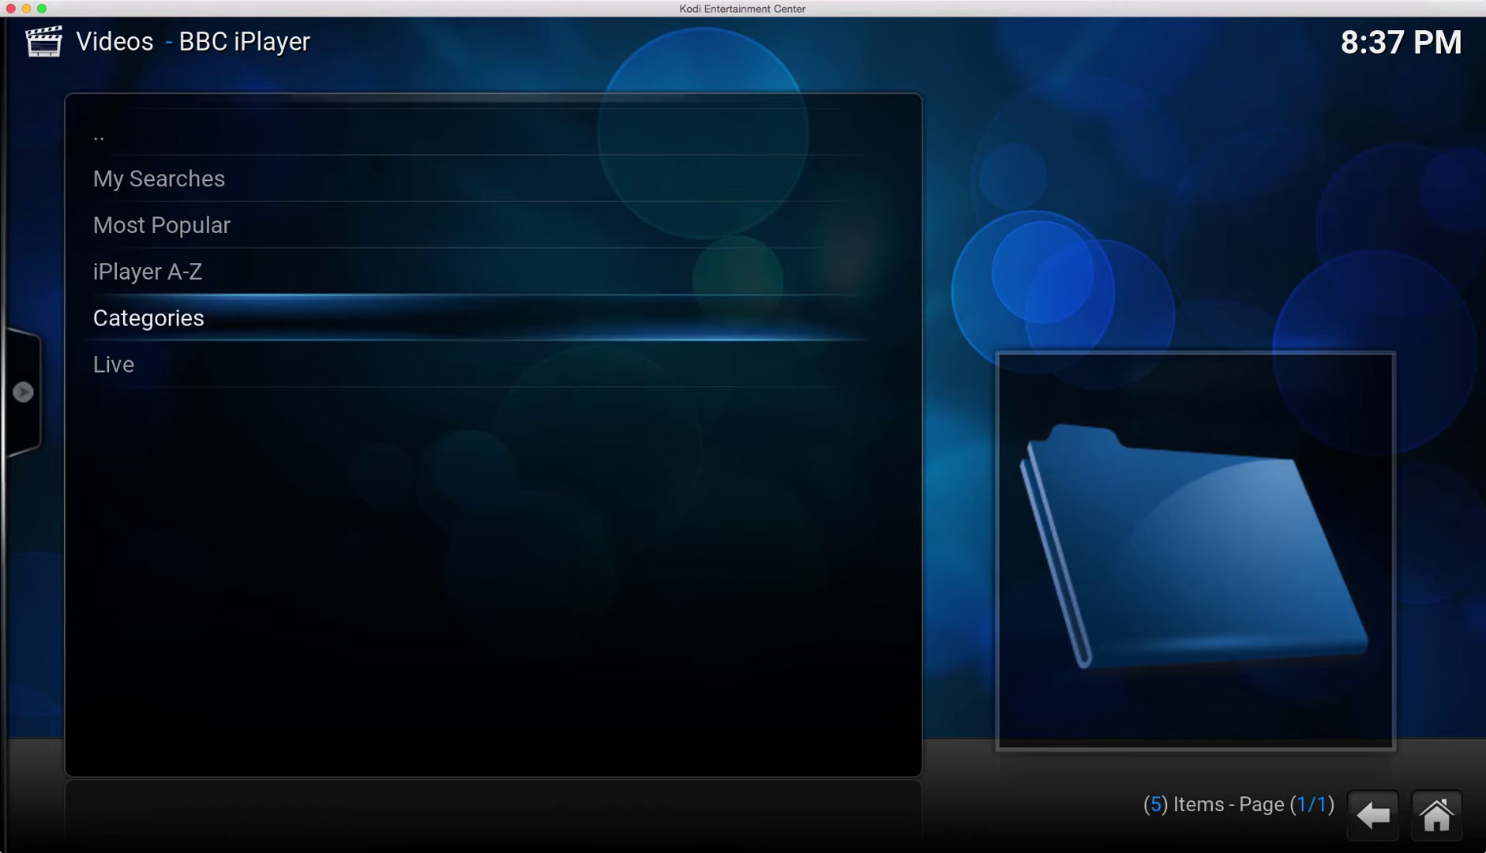
key("Up")
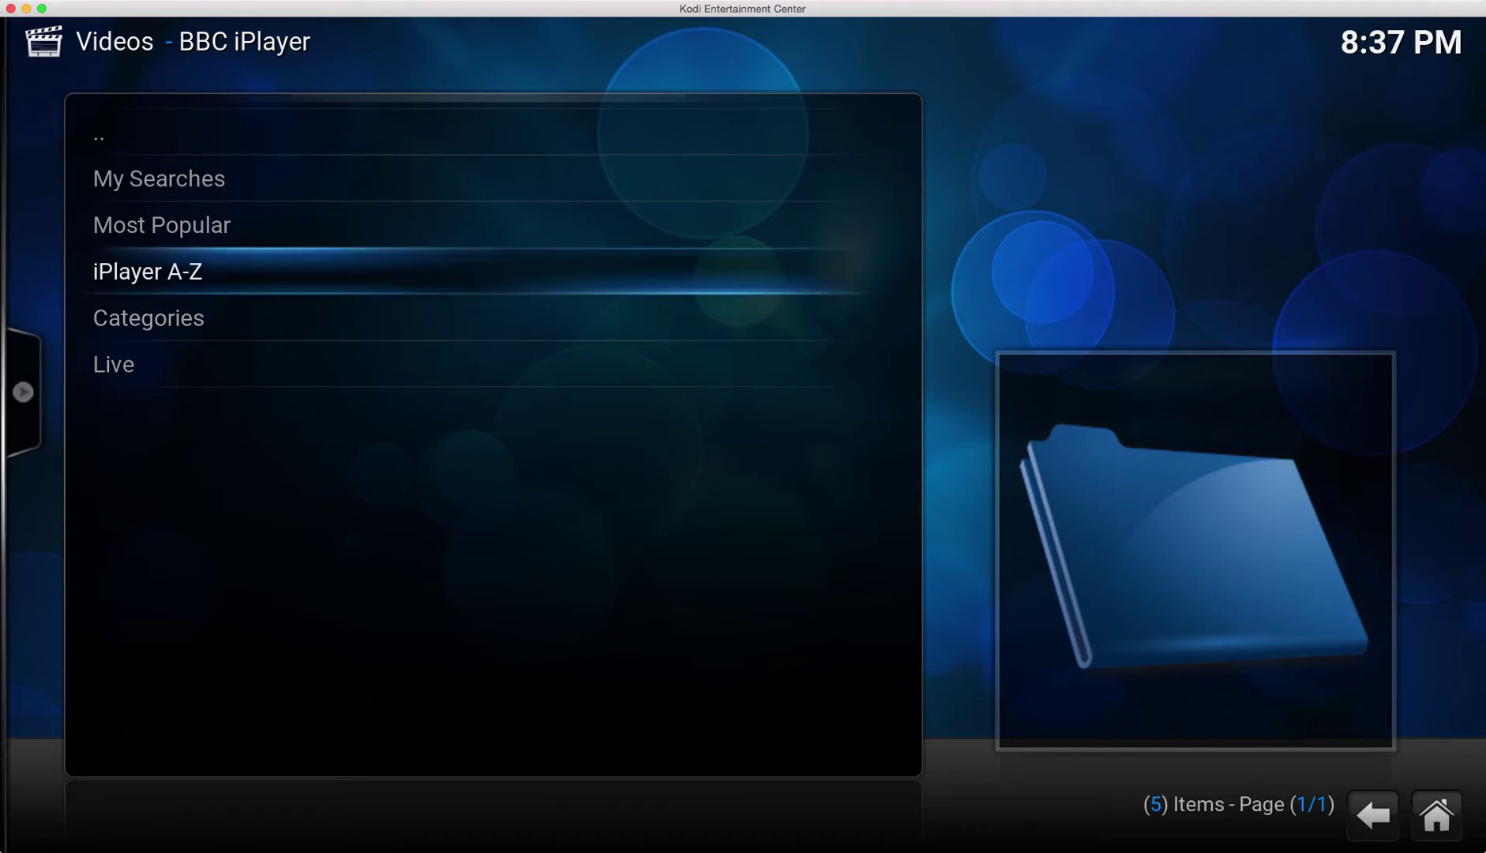
key("Up")
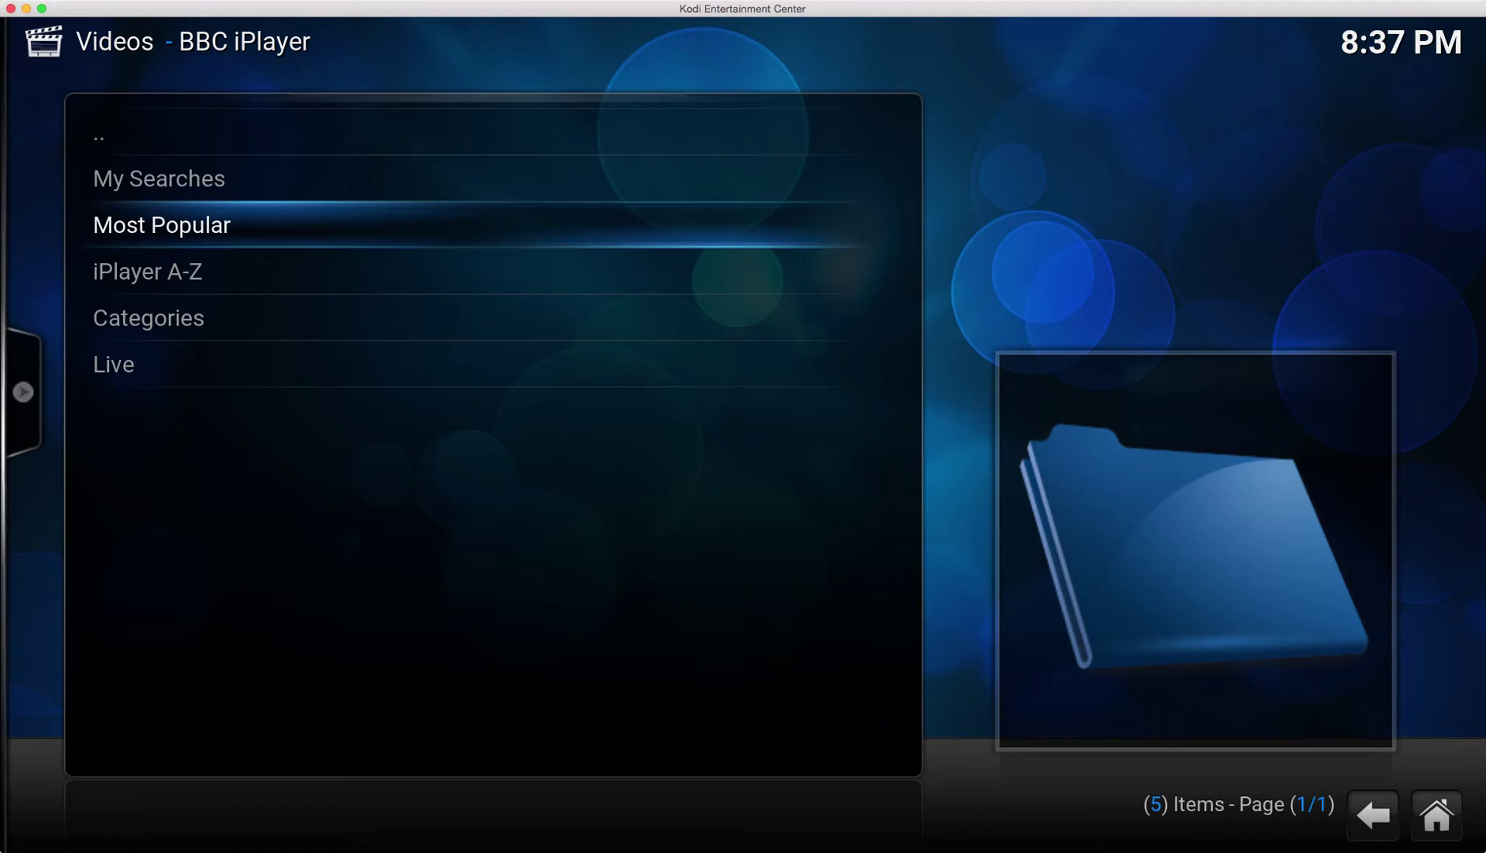
Start adding Most Popular to Super Favourites and open the Super Favourites folder as the copy destination.
key("c")
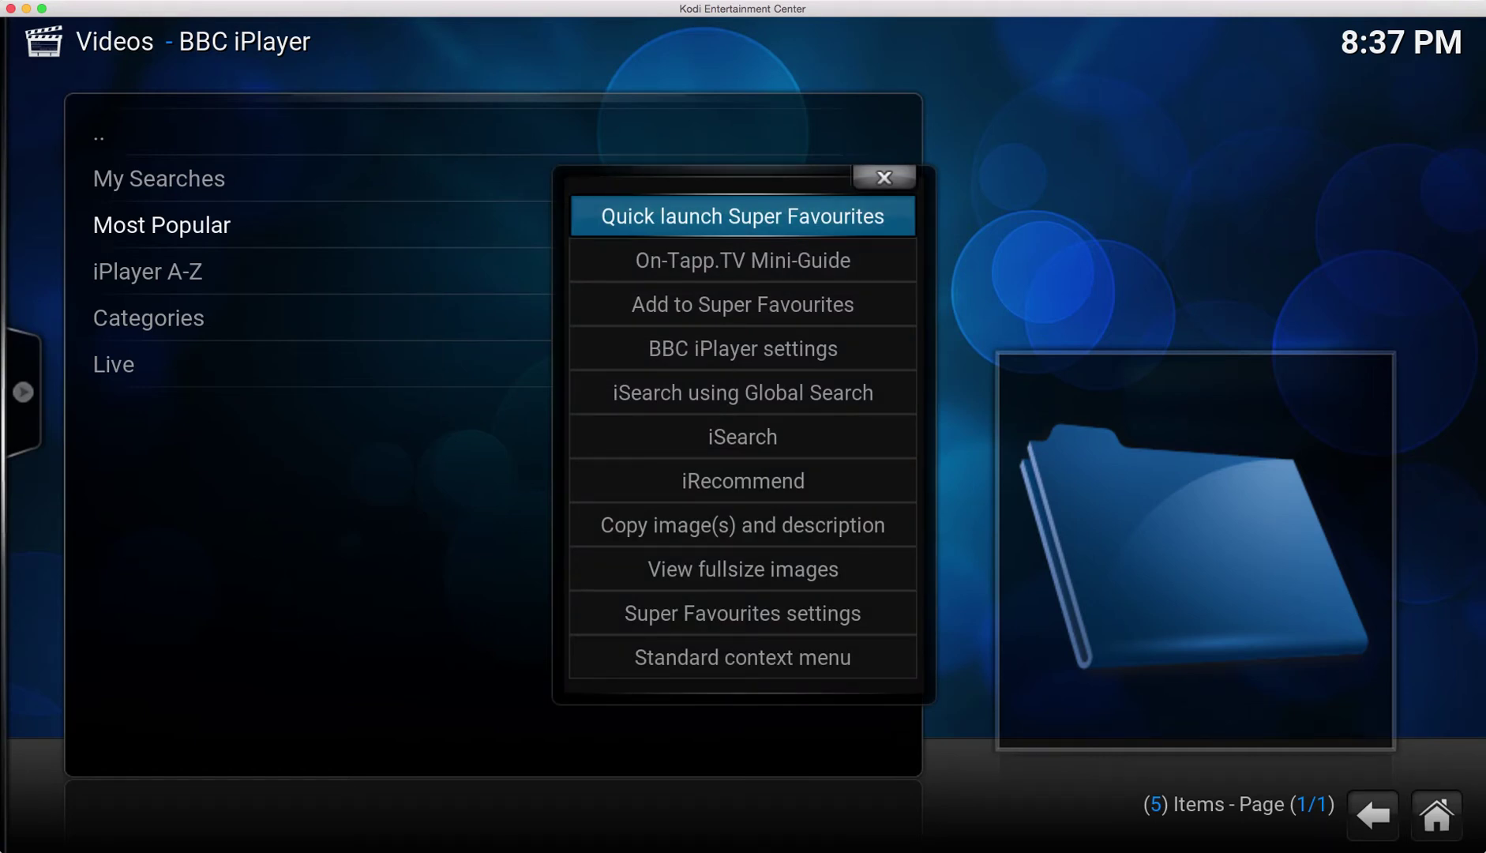
key("Down")
key("Down")
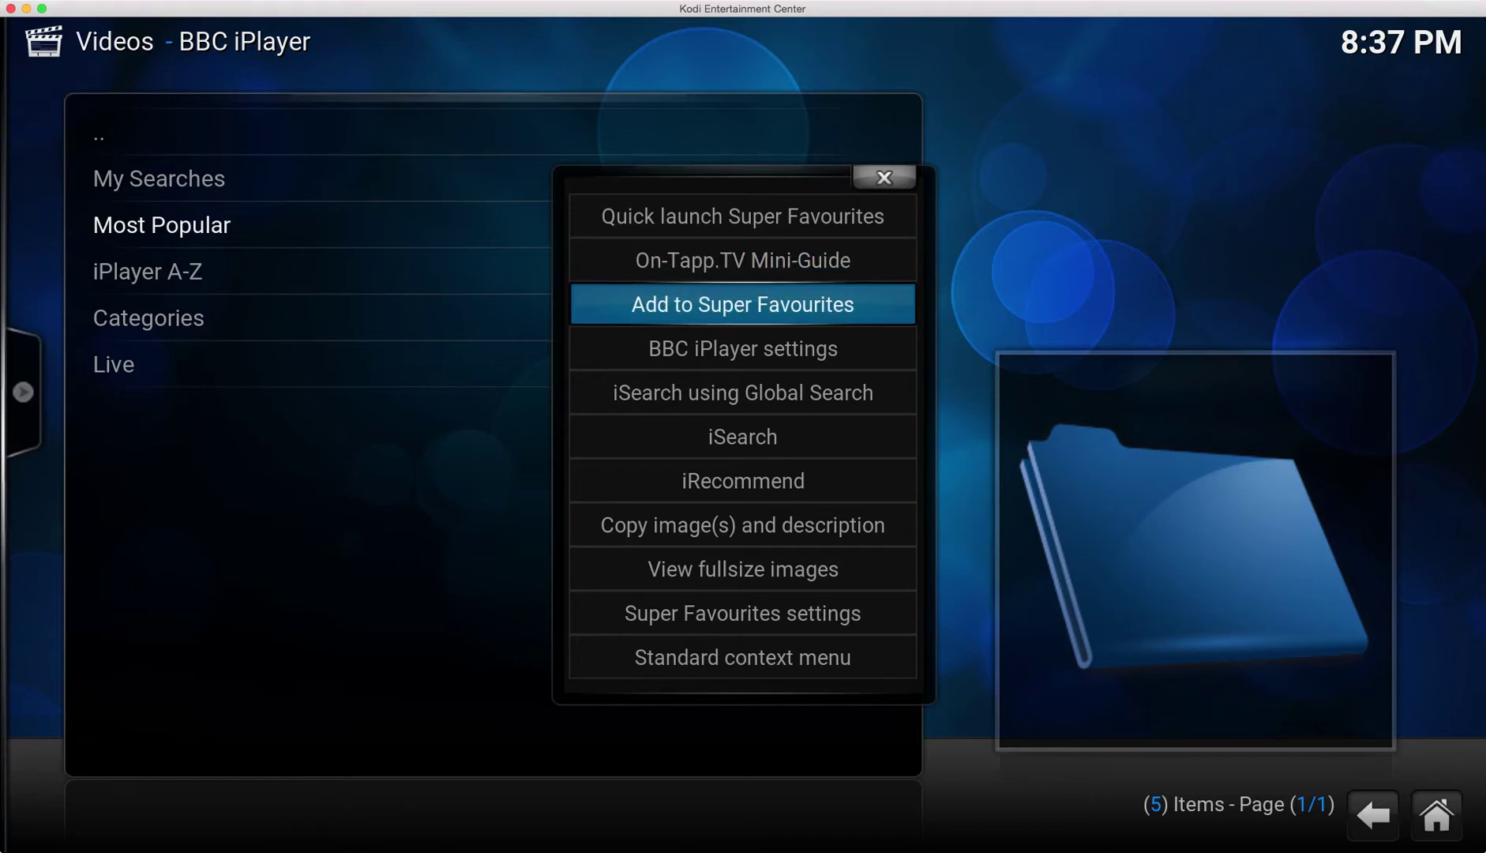
key("Return")
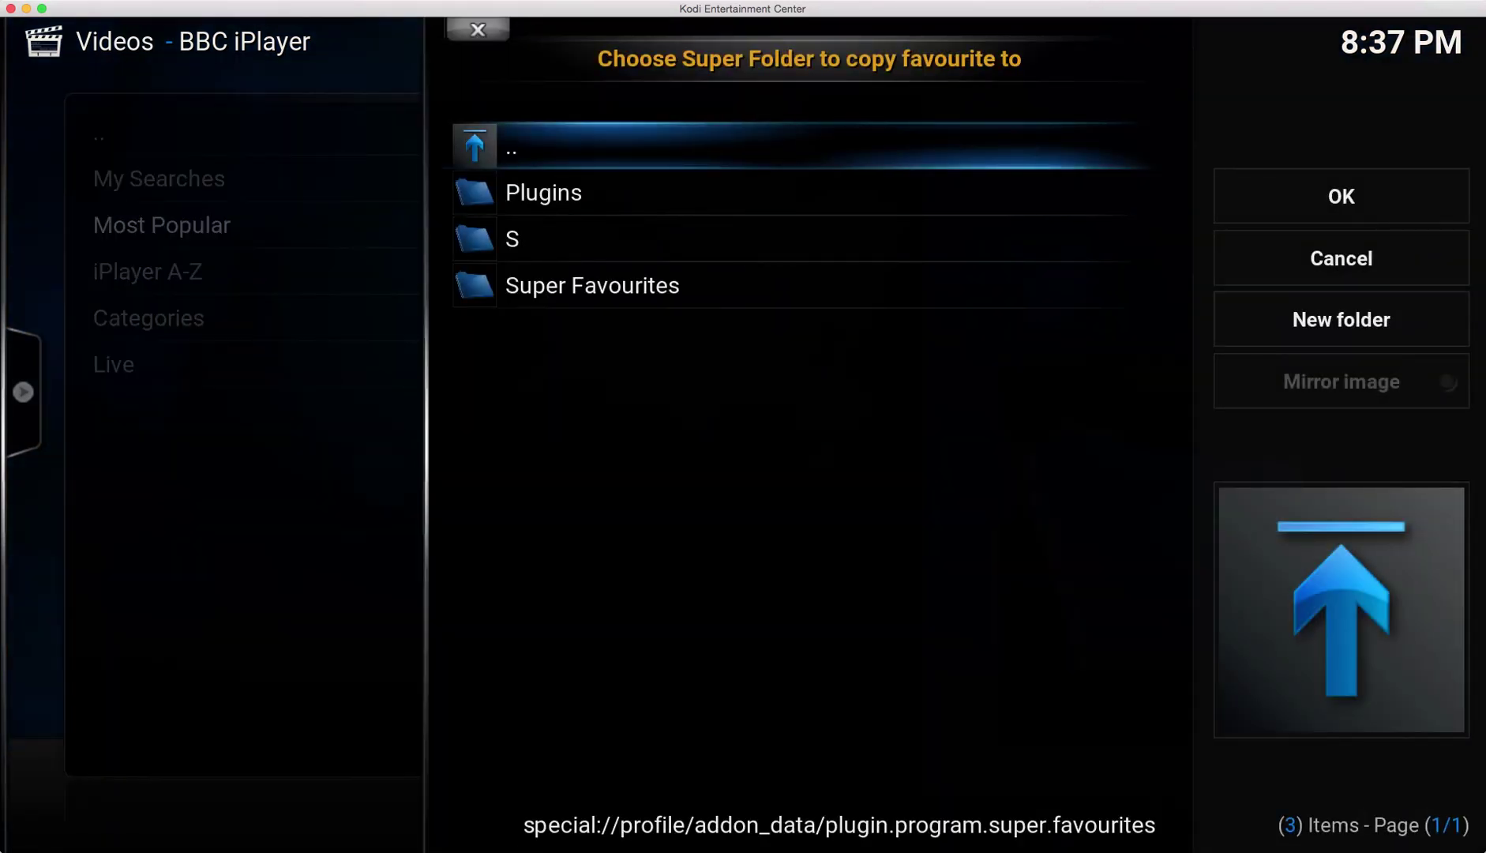
key("Down")
key("Down")
key("Down")
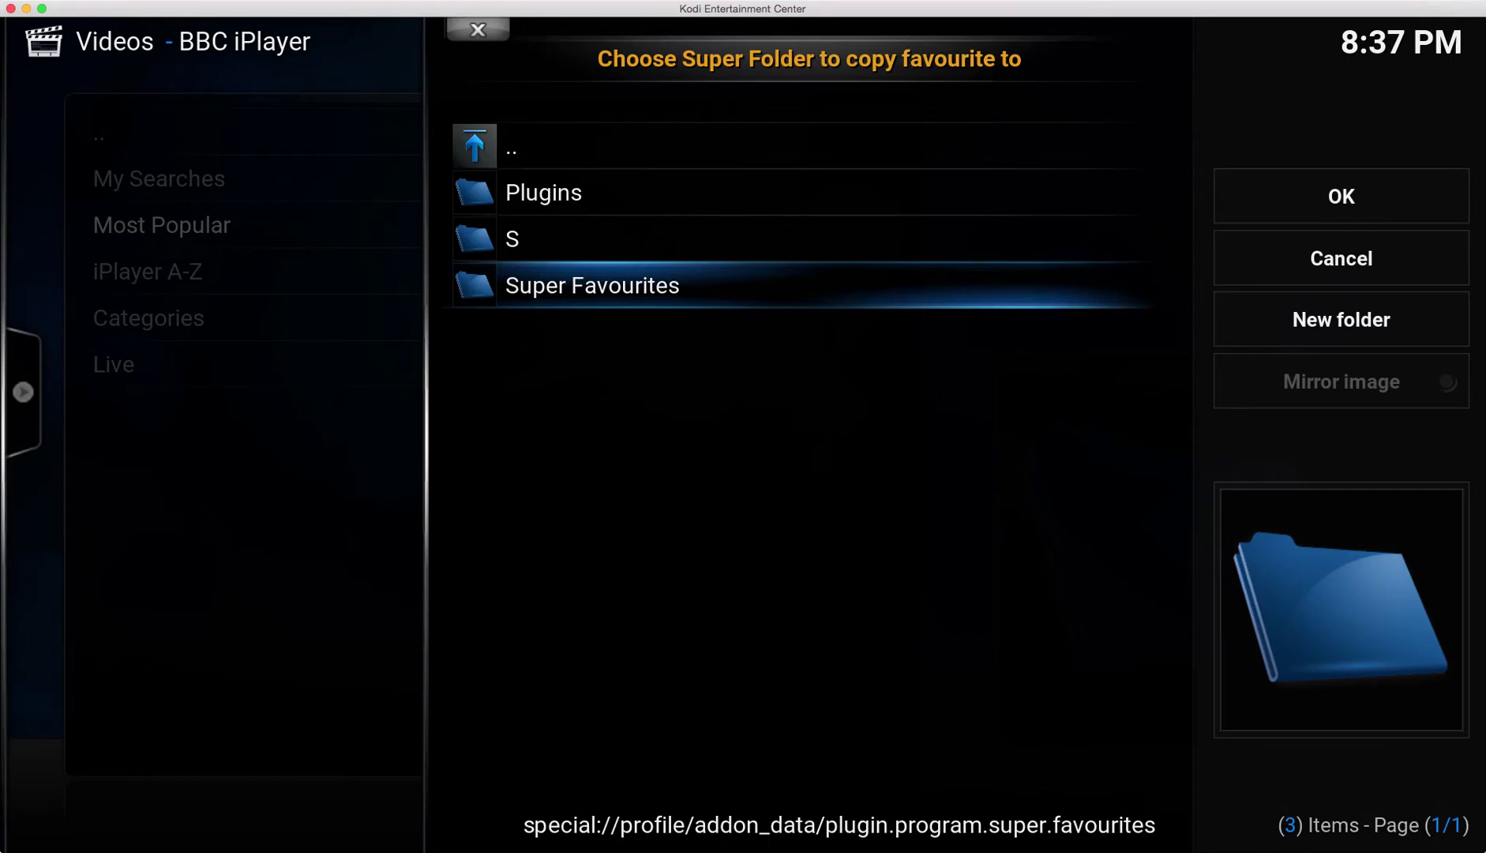
key("Return")
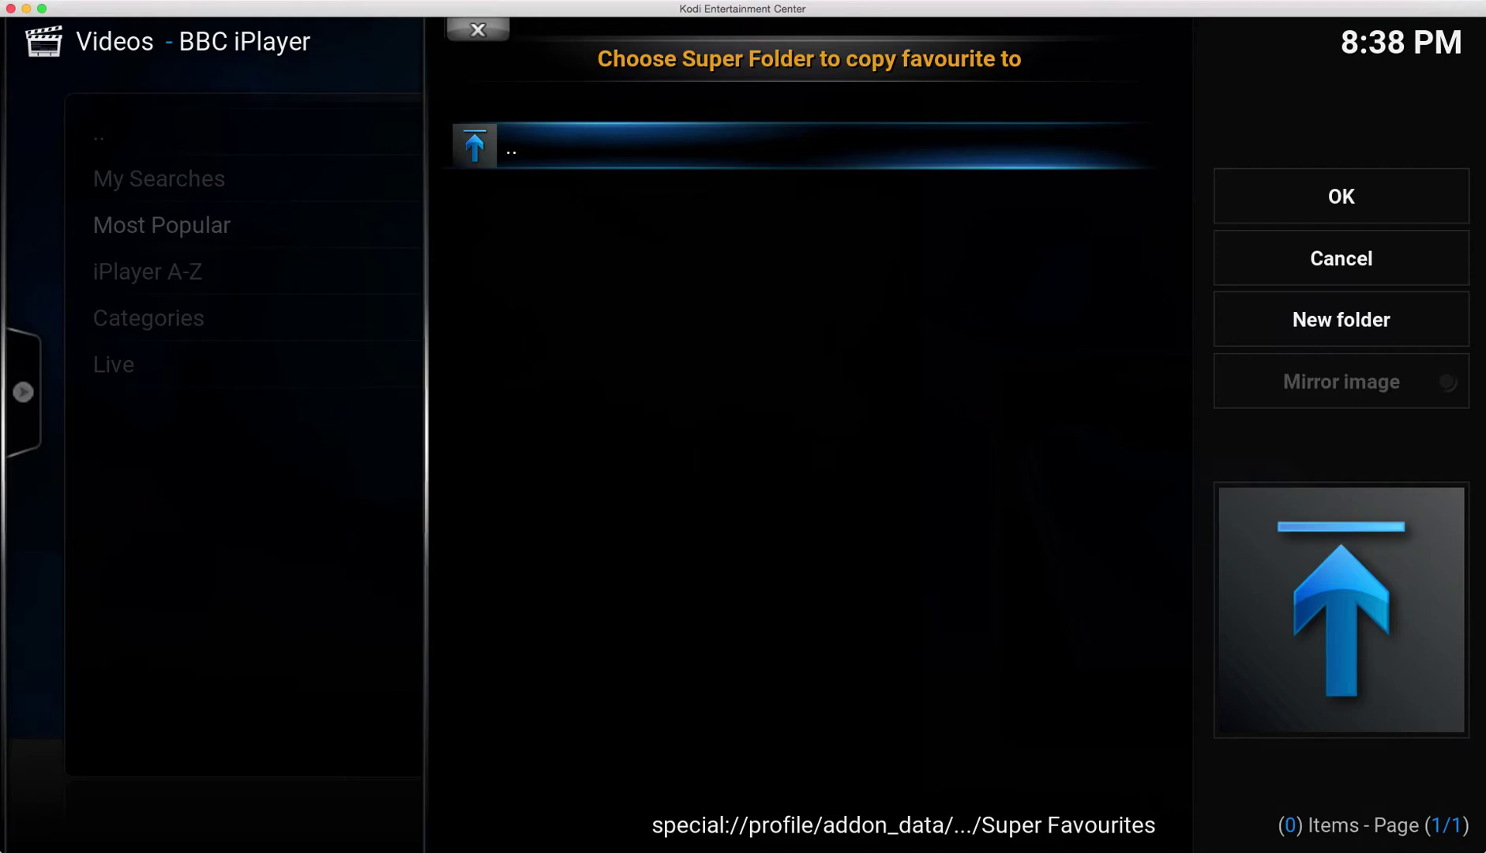
Create a new folder named iPlayer inside the Super Favourites folder.
key("Right")
key("Down")
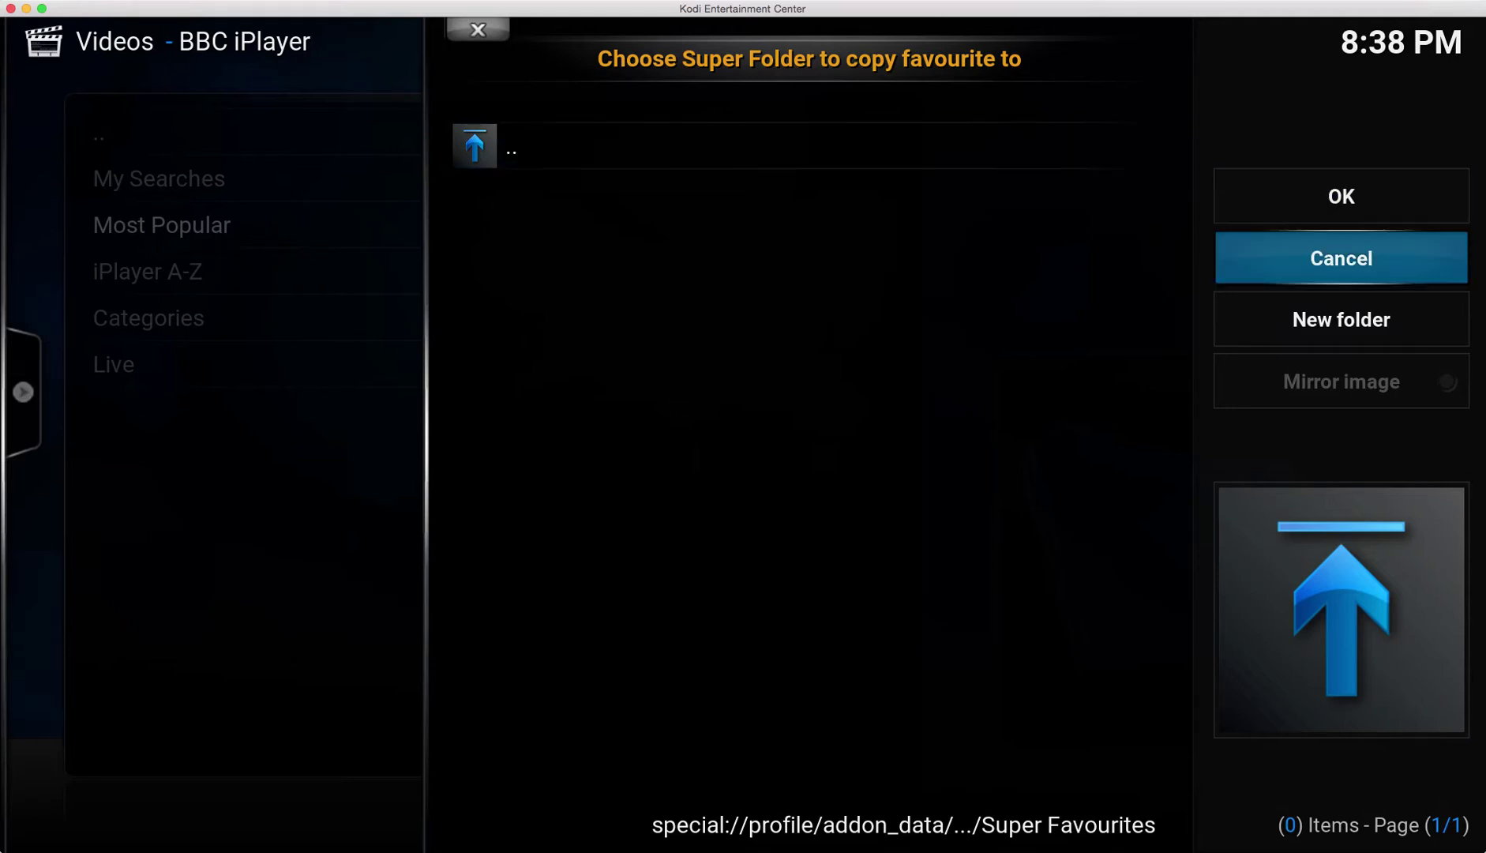
key("Down")
key("Return")
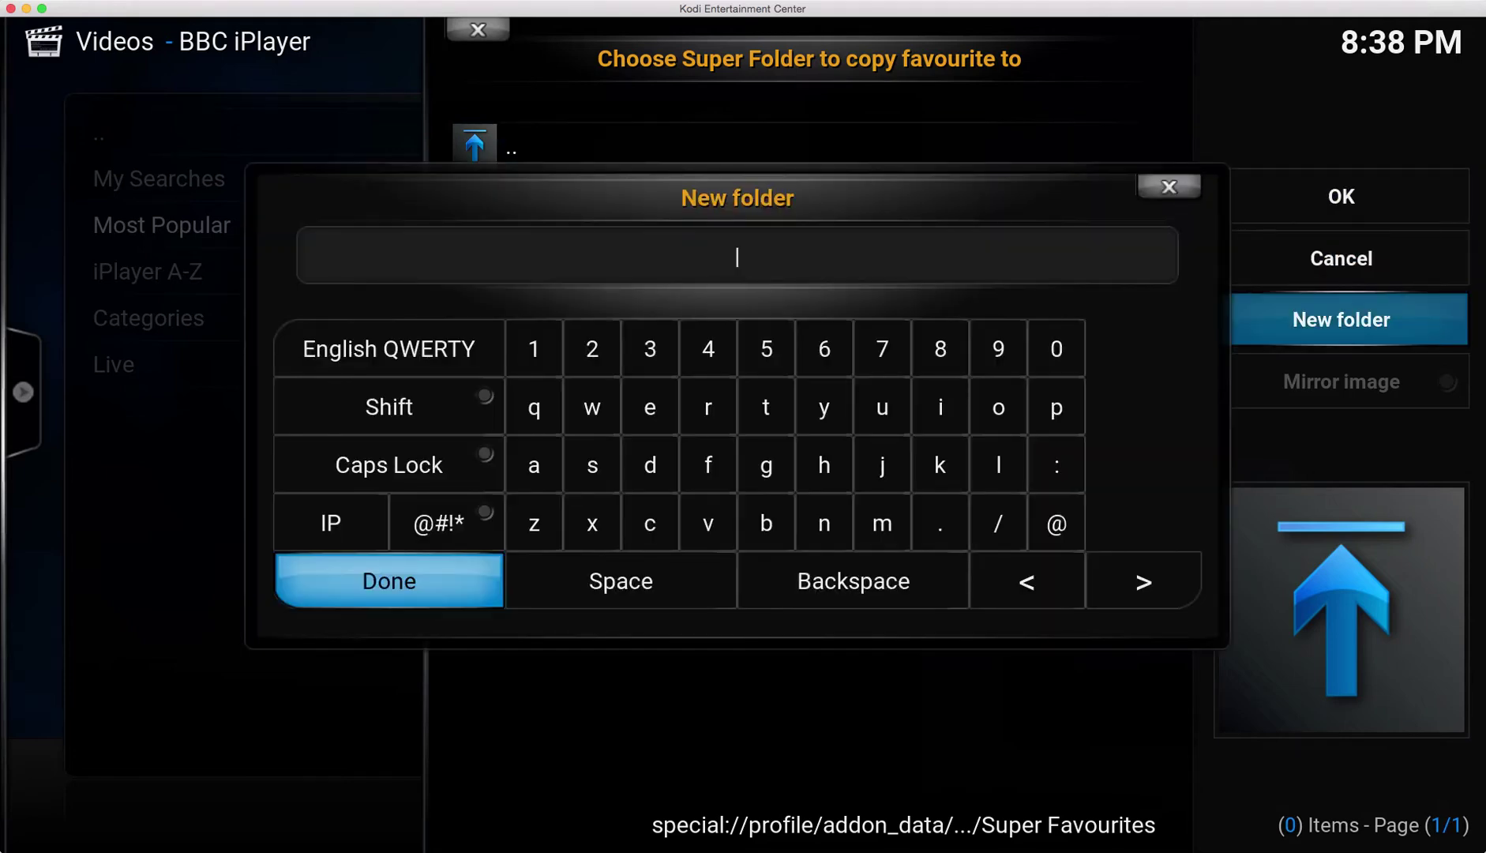
type("iPlayer")
key("Return")
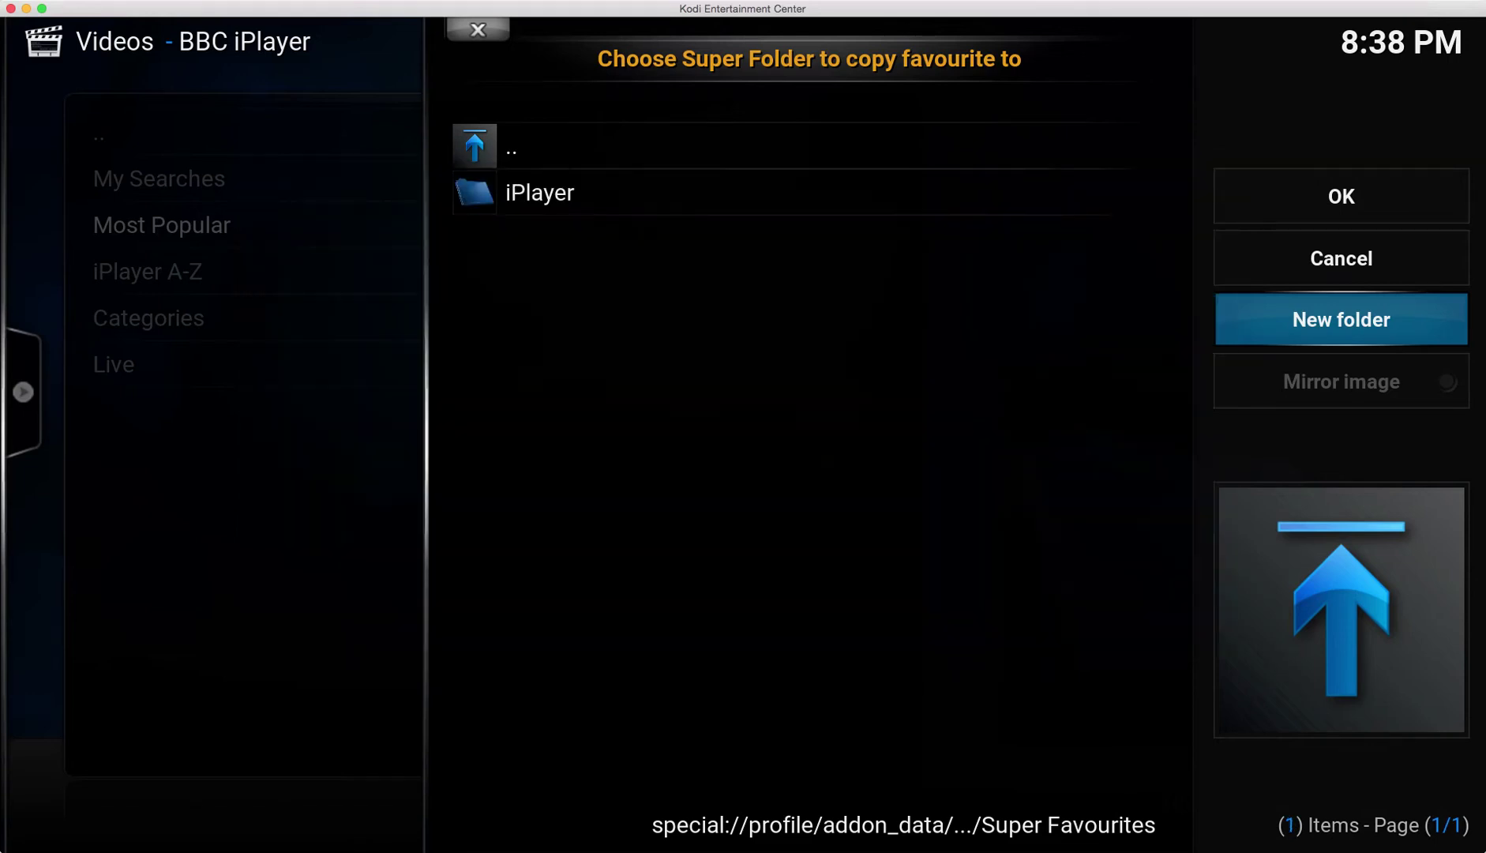
Open the iPlayer folder and confirm it as the place to save the Most Popular favourite.
key("Left")
key("Down")
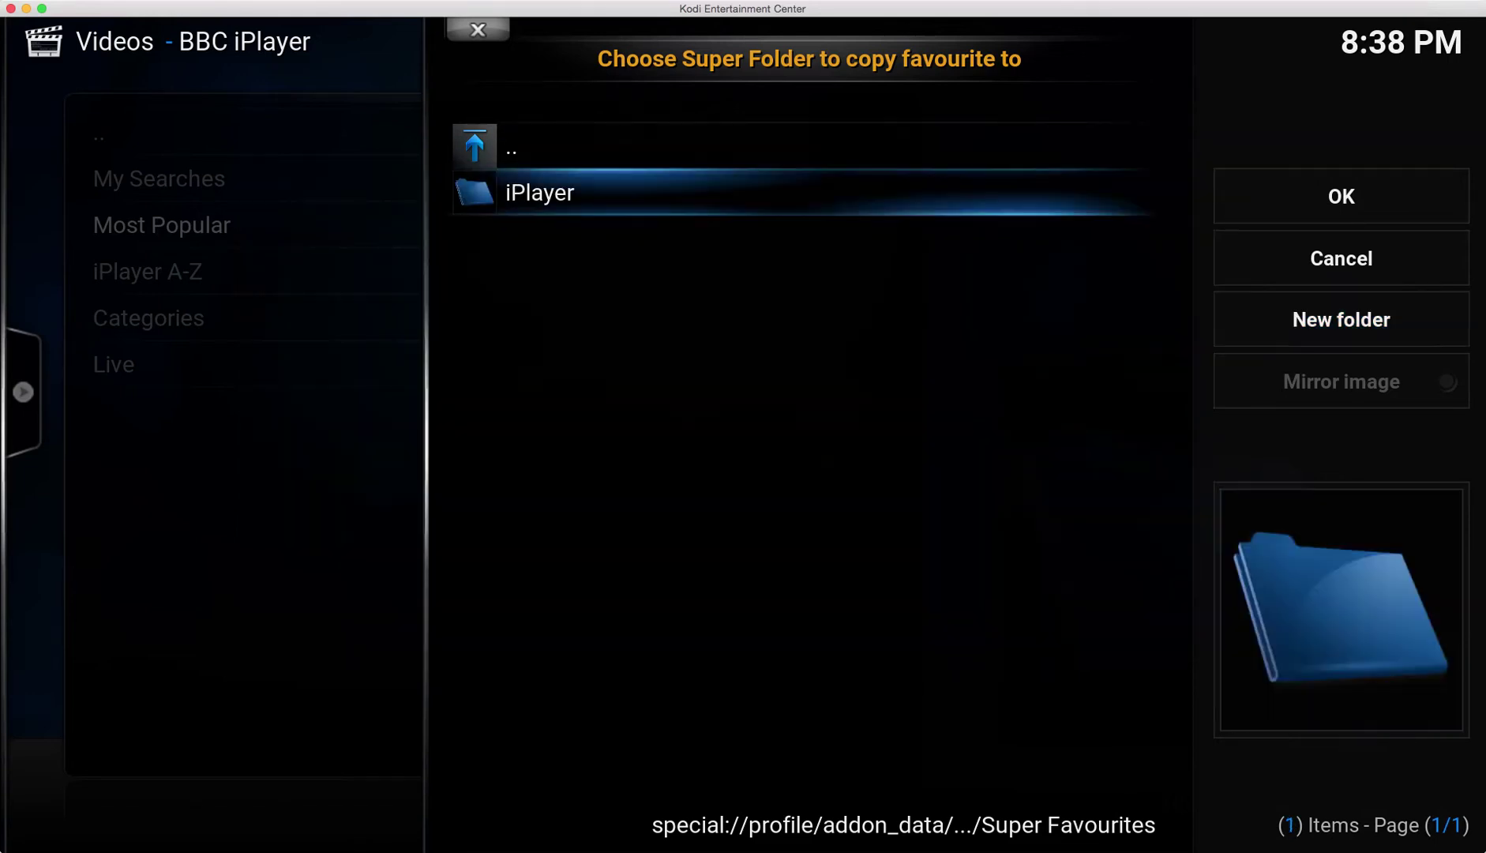
key("Return")
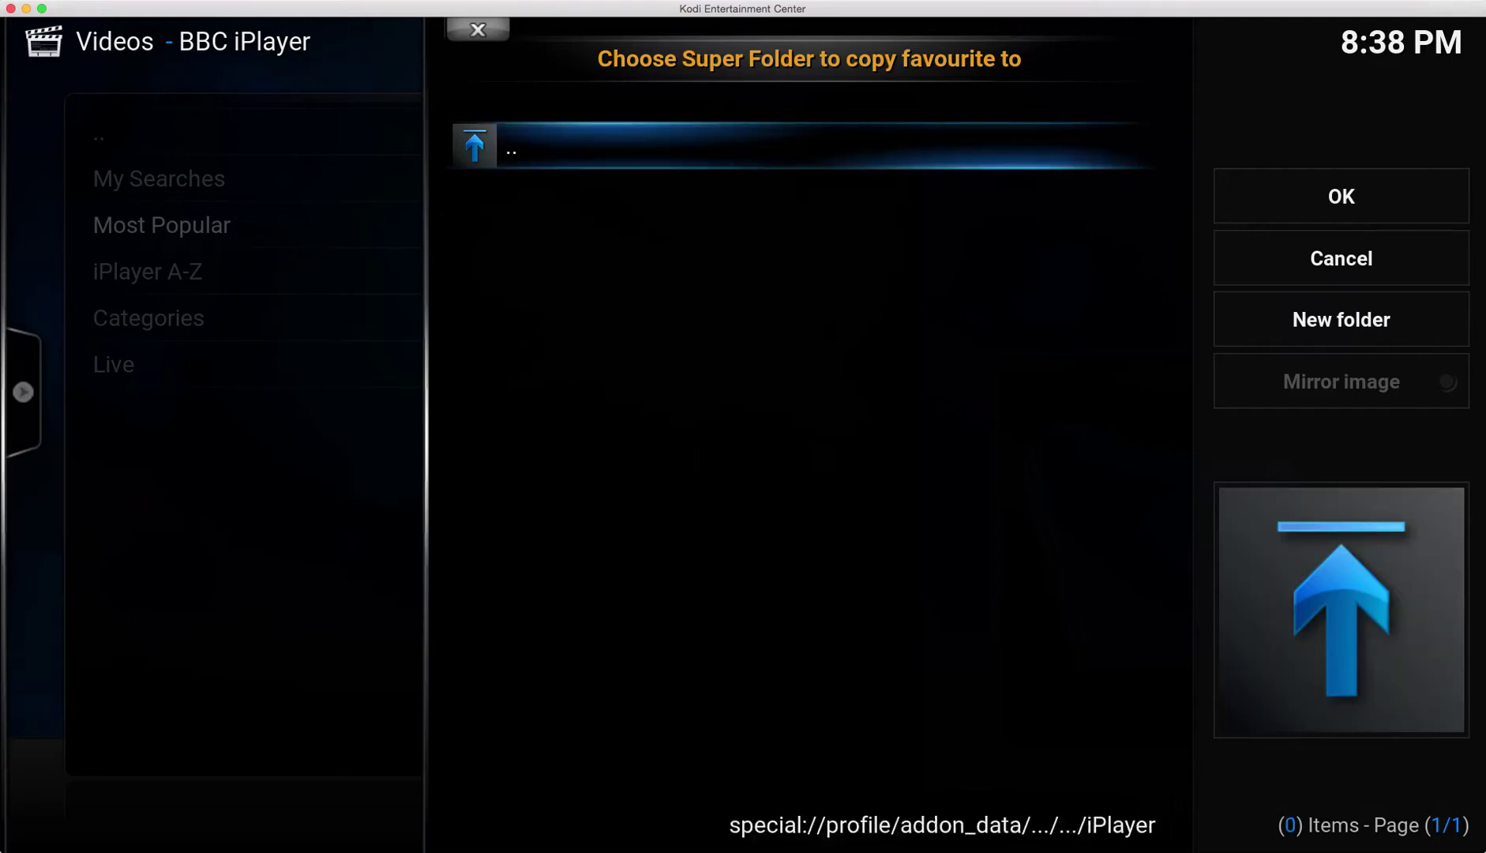
key("Right")
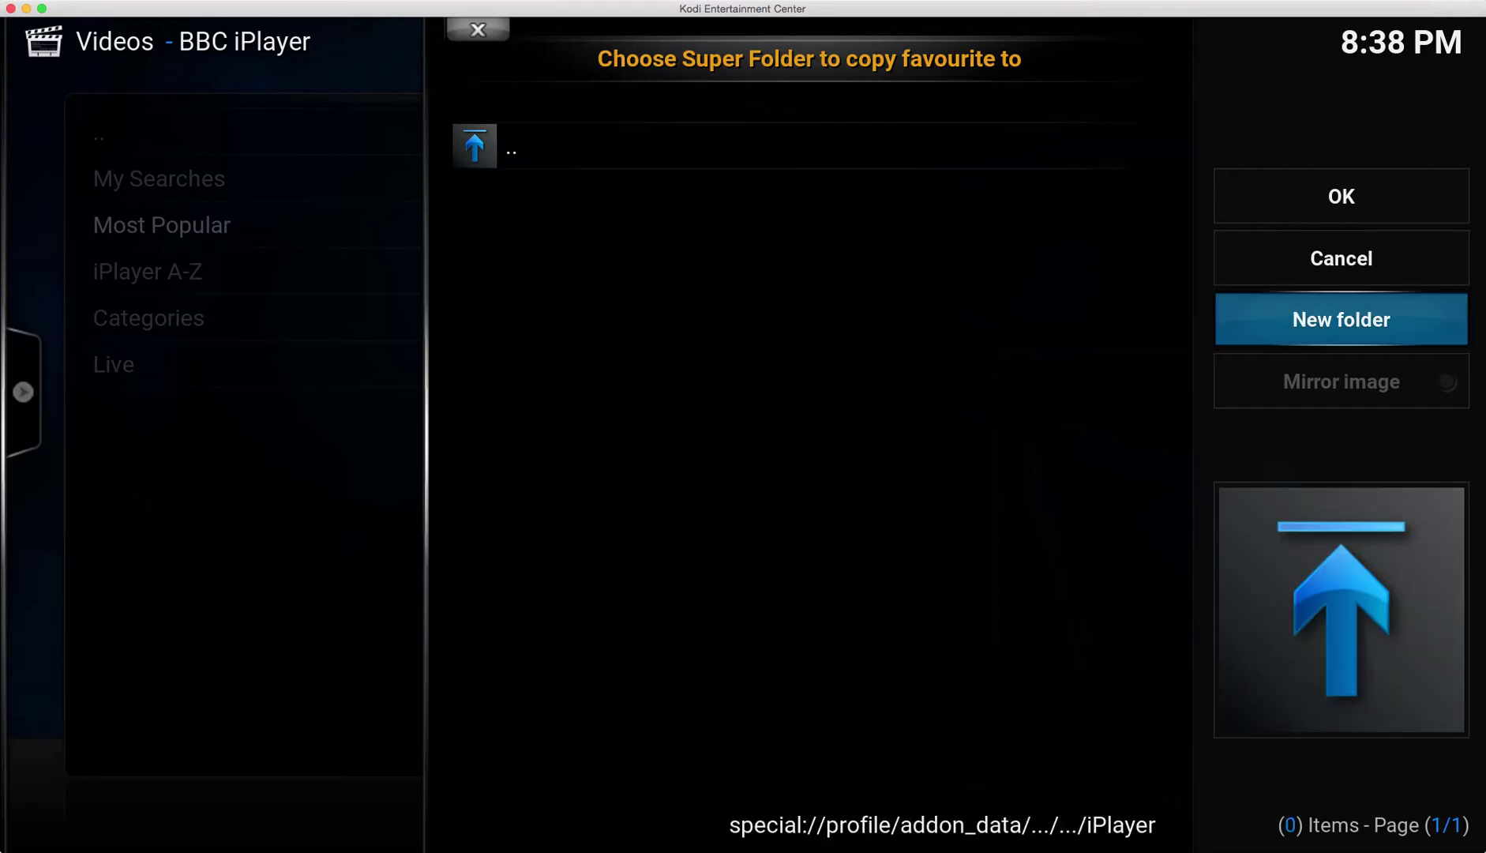
key("Up")
key("Up")
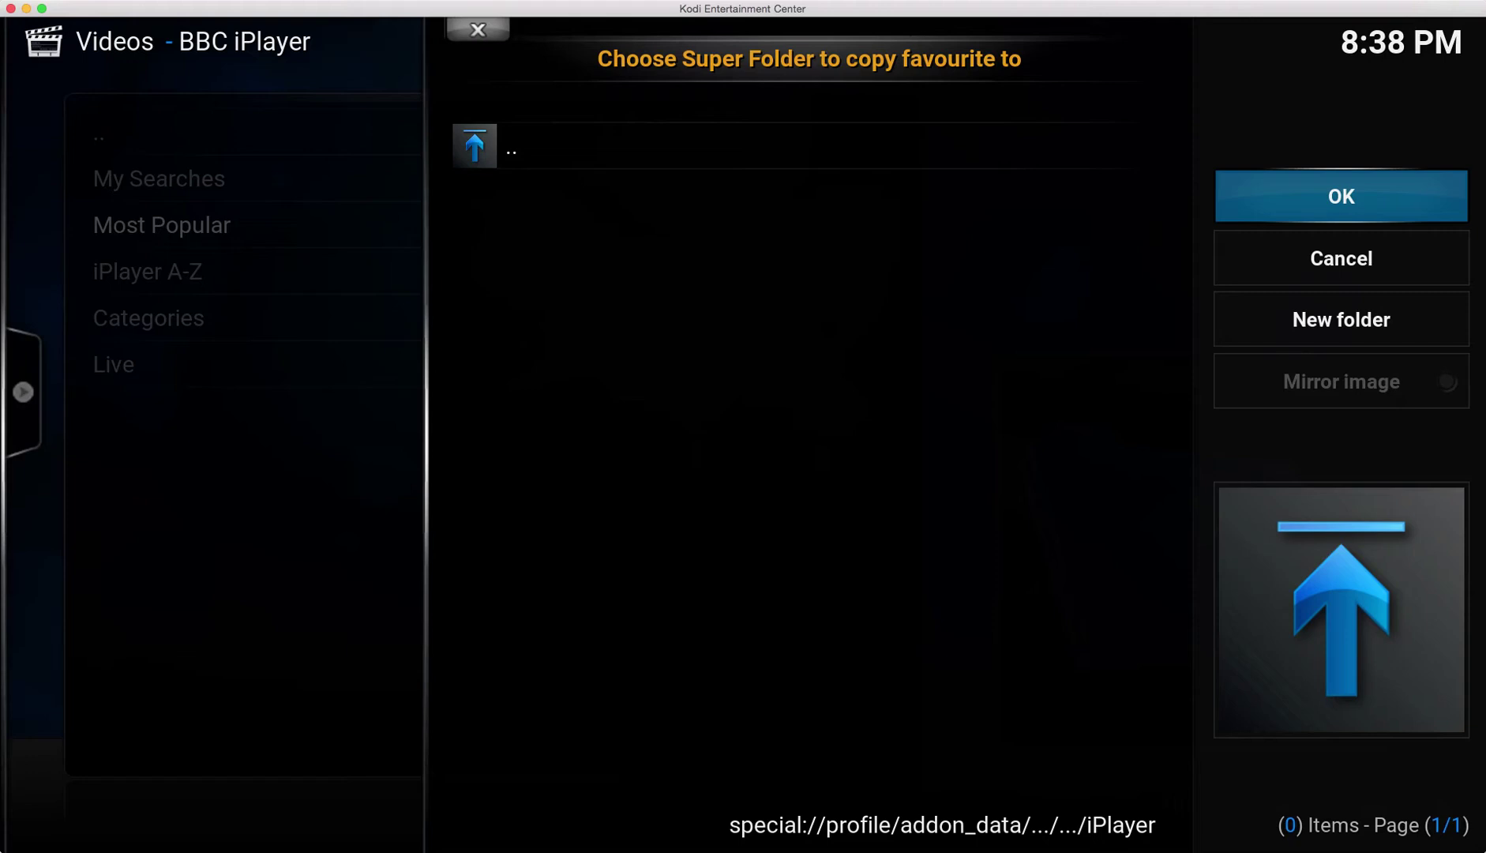
key("Return")
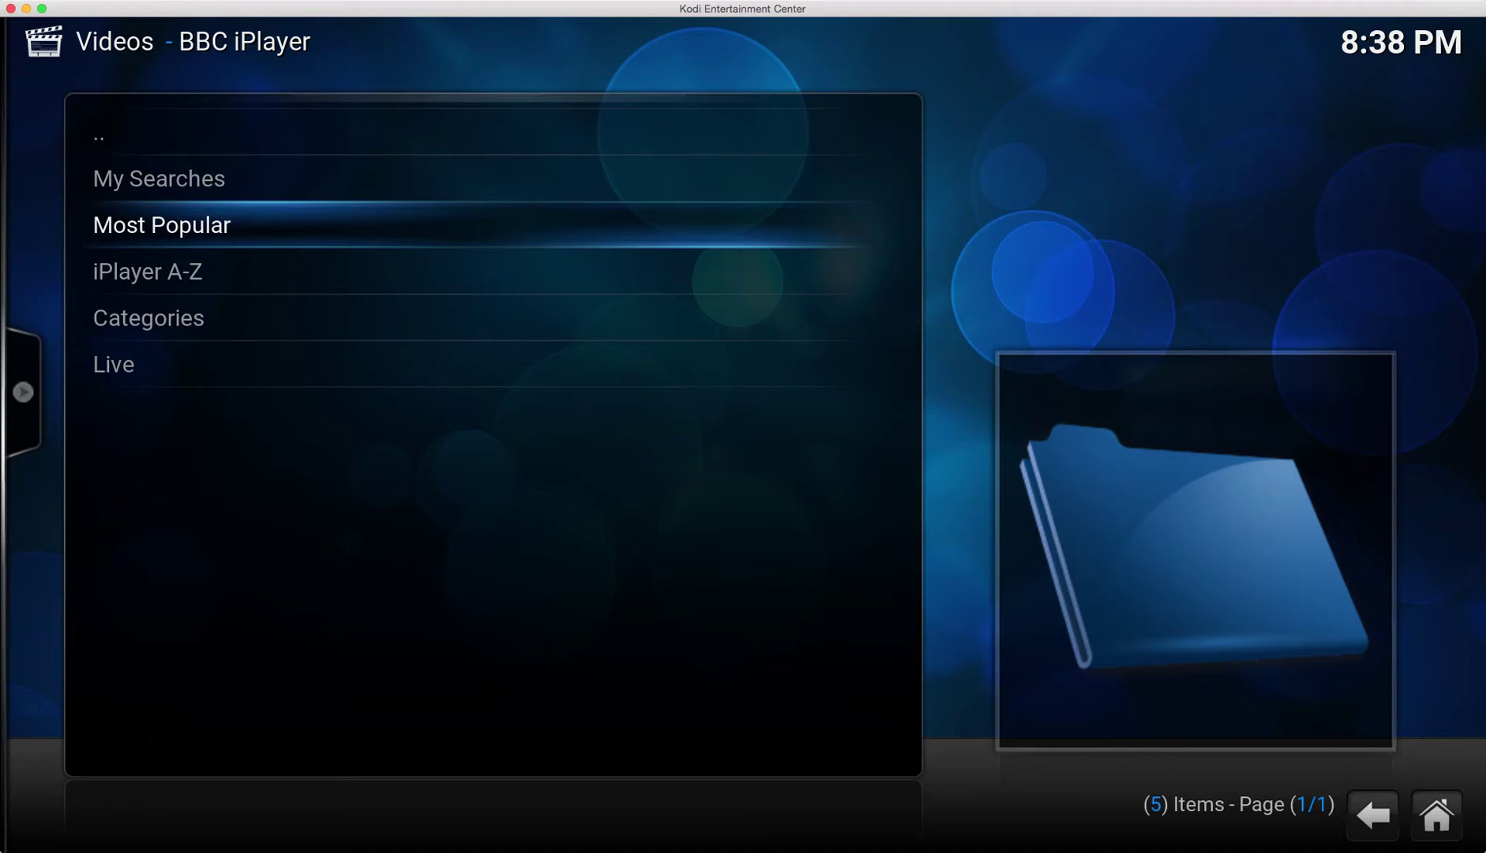
Open the Comedy category from the Categories section of BBC iPlayer.
key("Down")
key("Down")
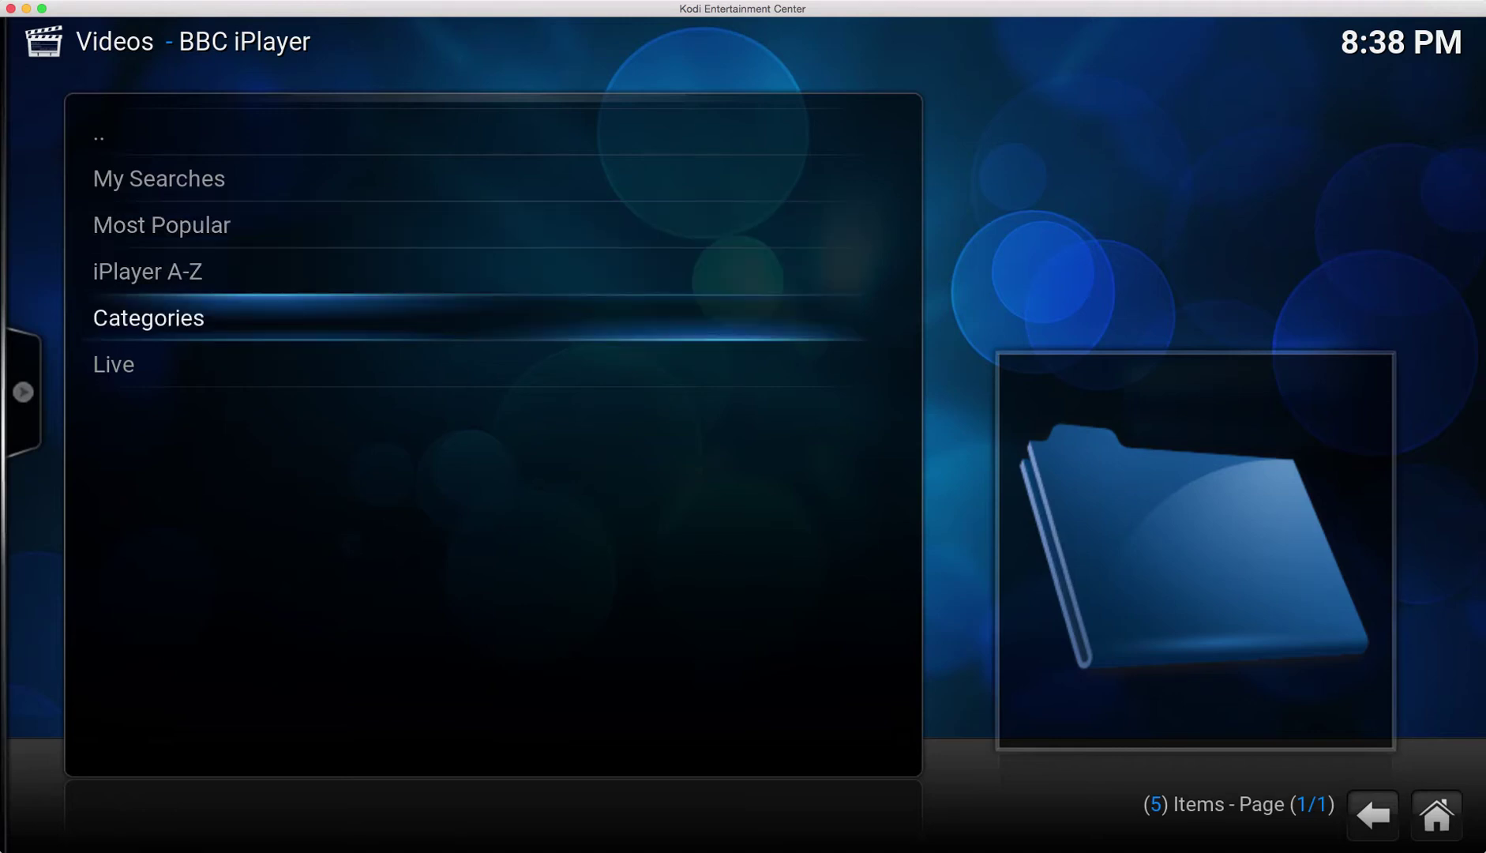
key("Return")
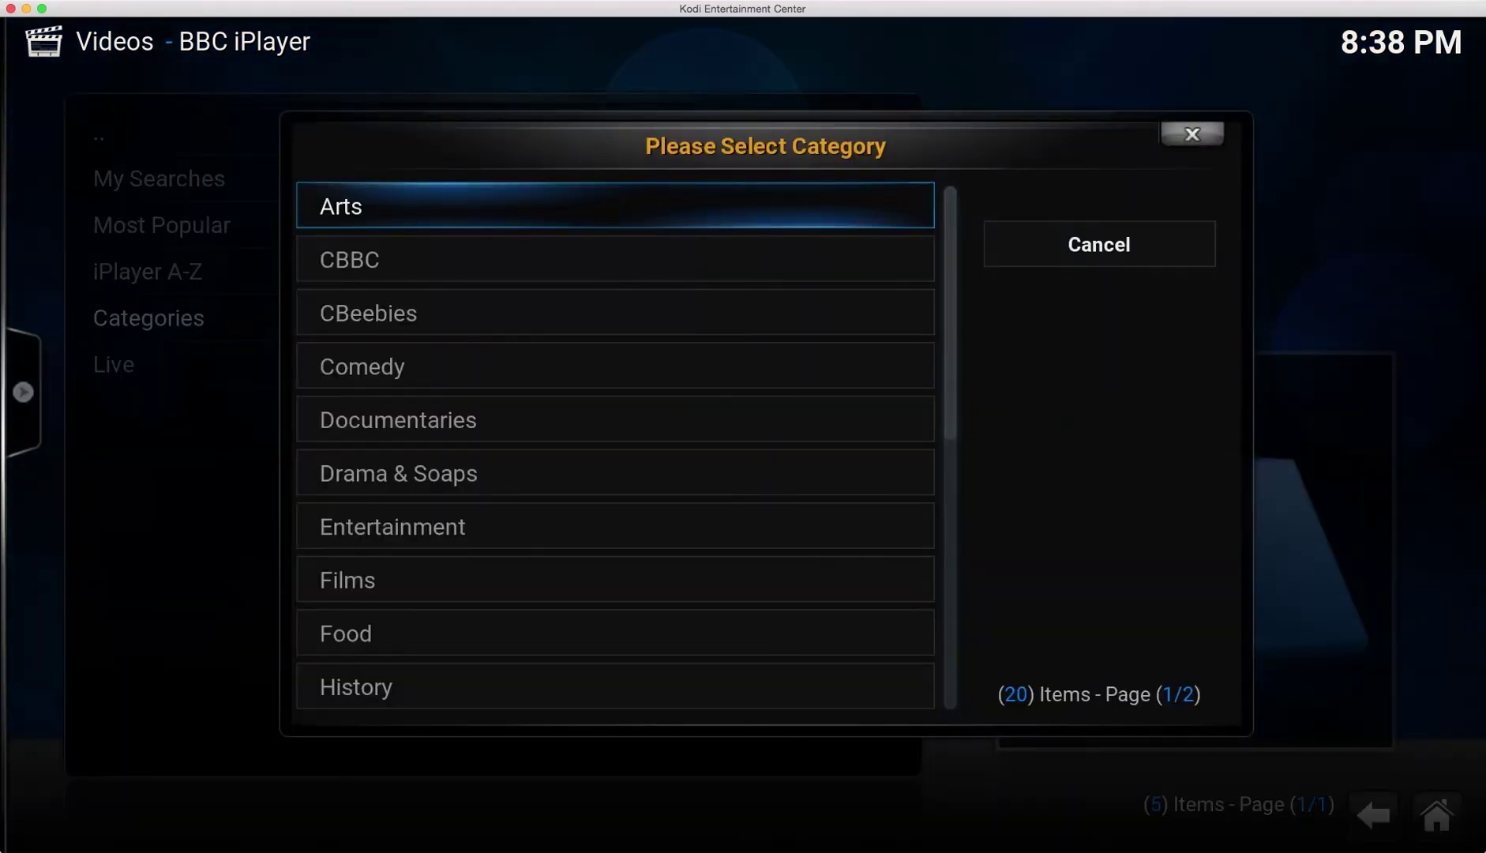
key("Down")
key("Down")
key("Down")
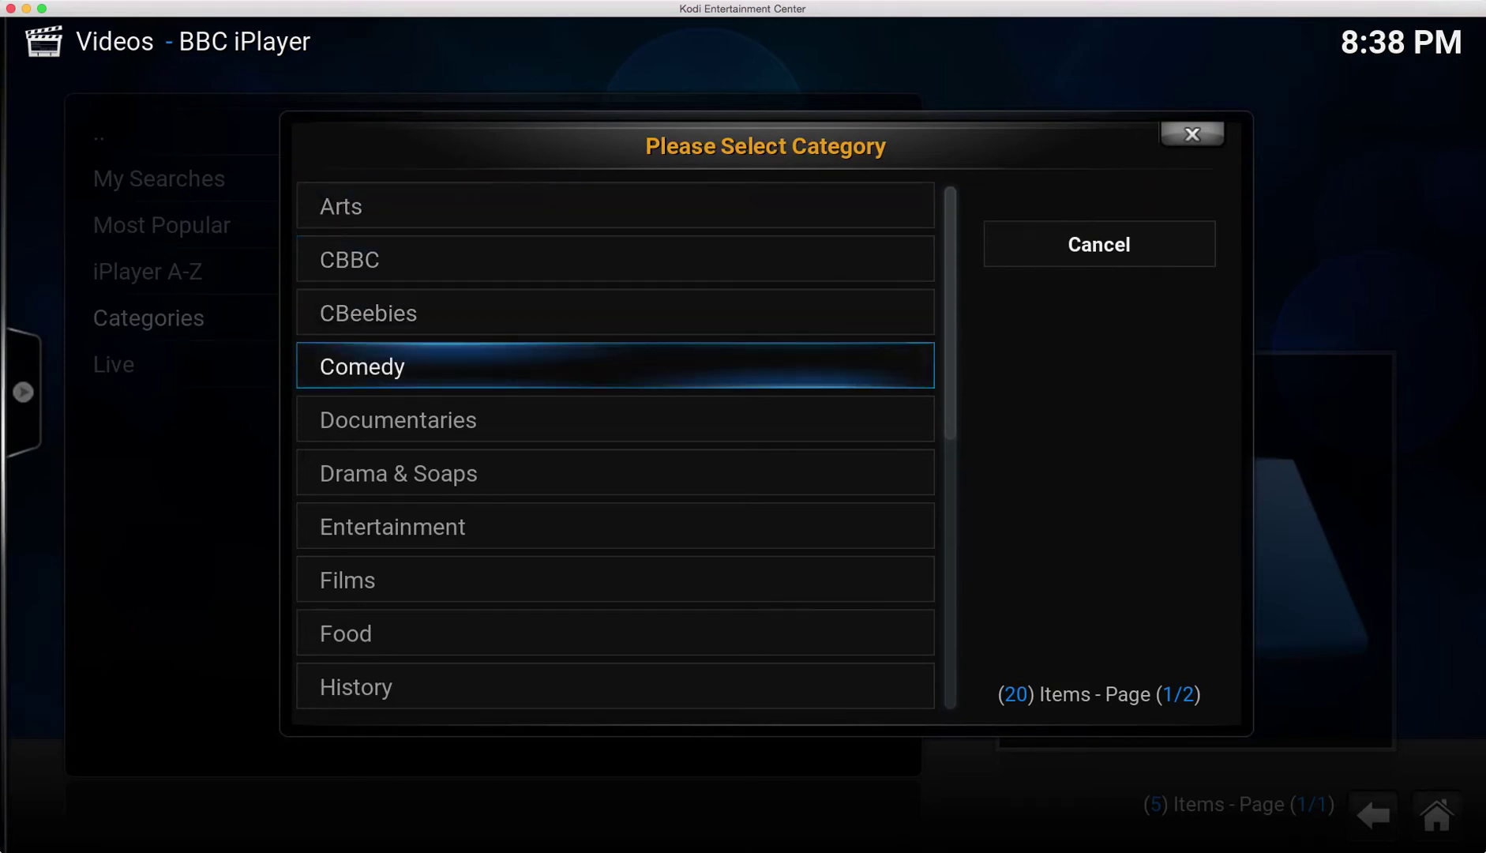
key("Return")
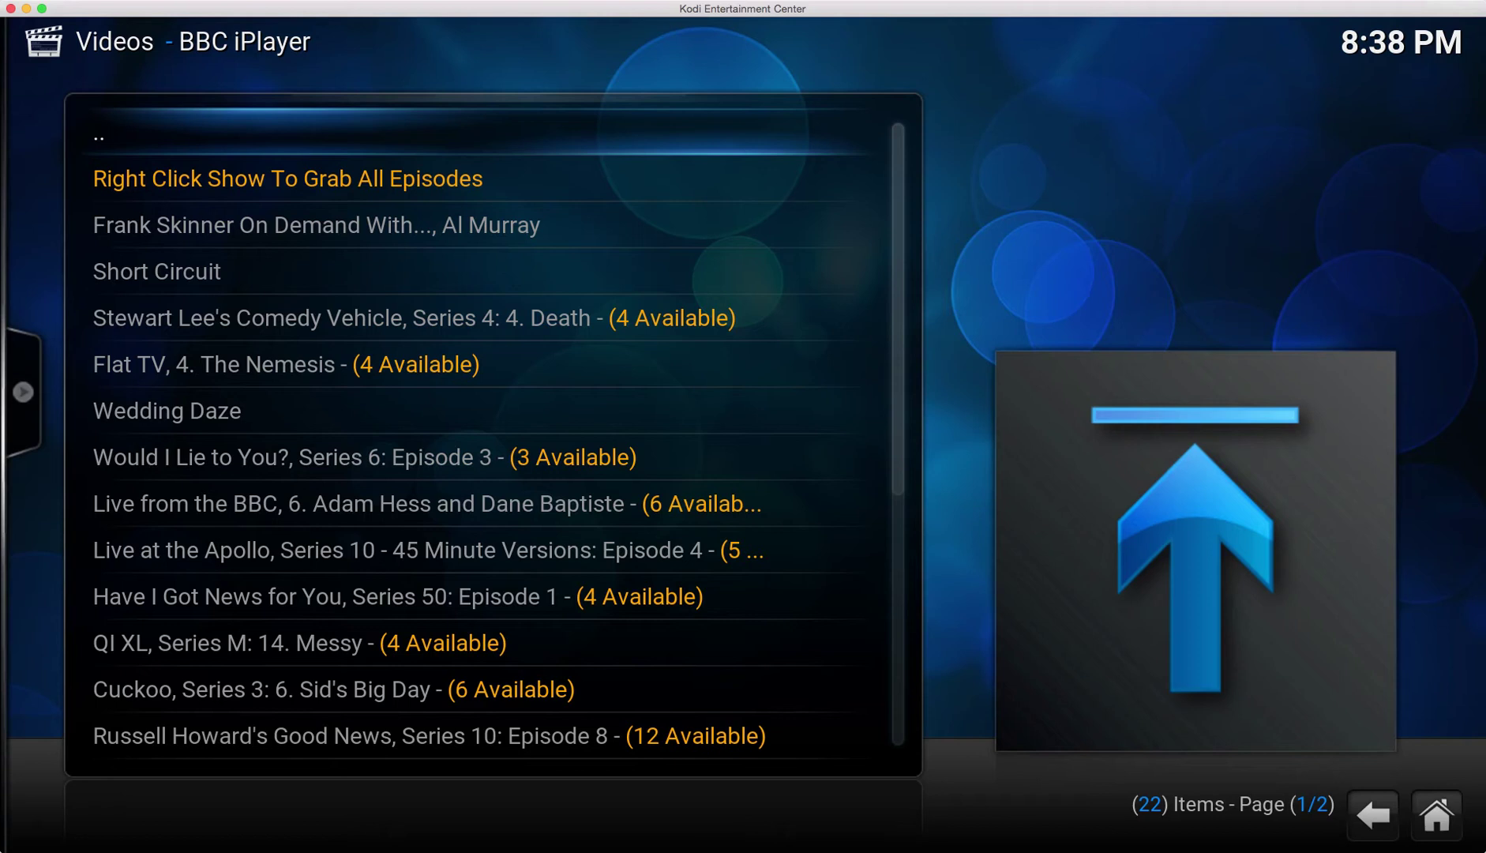
Return to the main BBC iPlayer list, start adding Categories to Super Favourites, and open the Super Favourites folder as the destination.
key("Return")
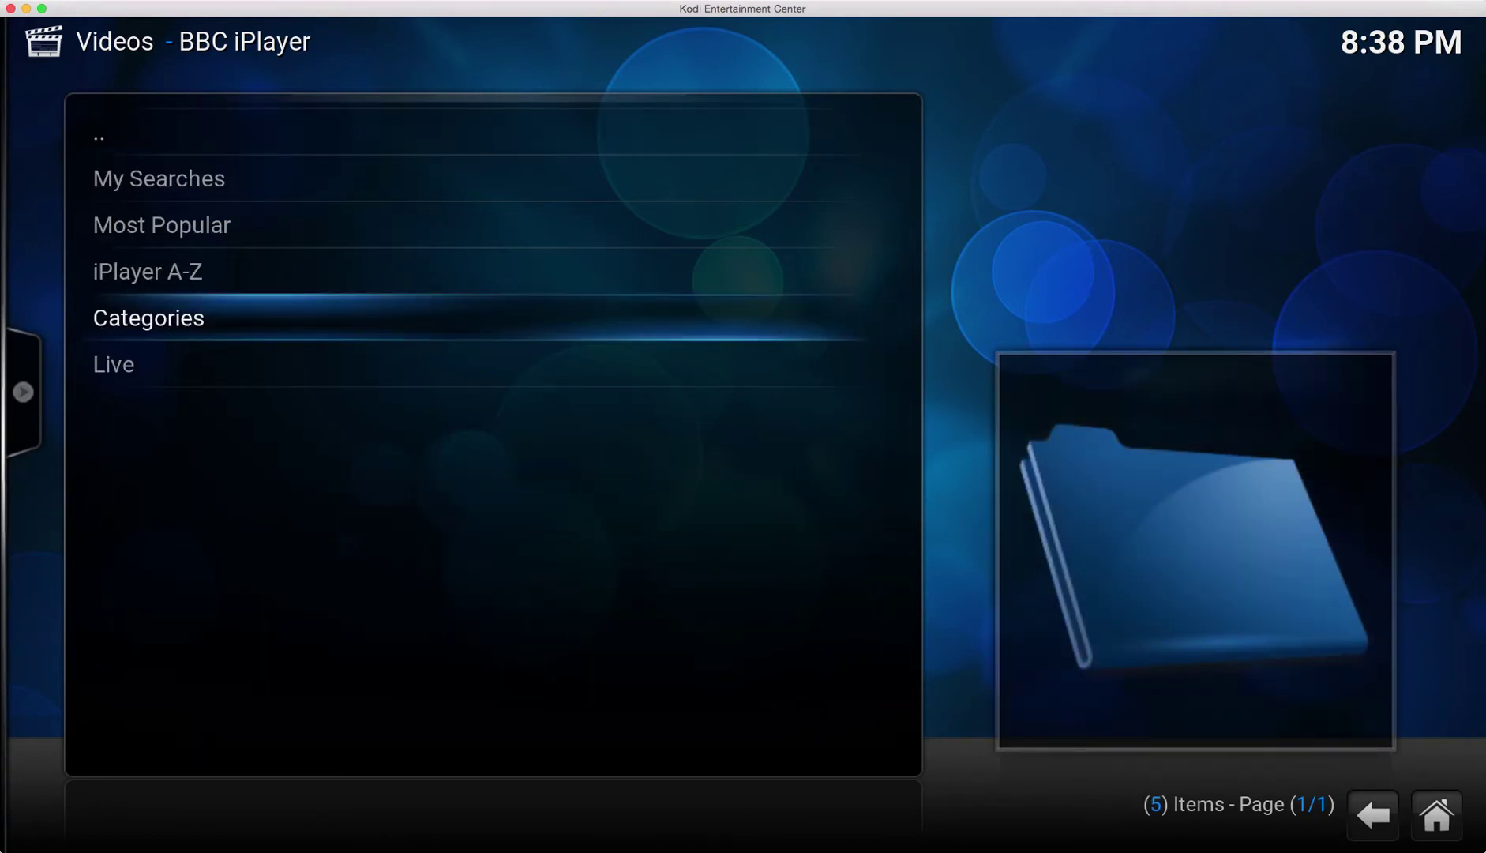
key("c")
key("Down")
key("Down")
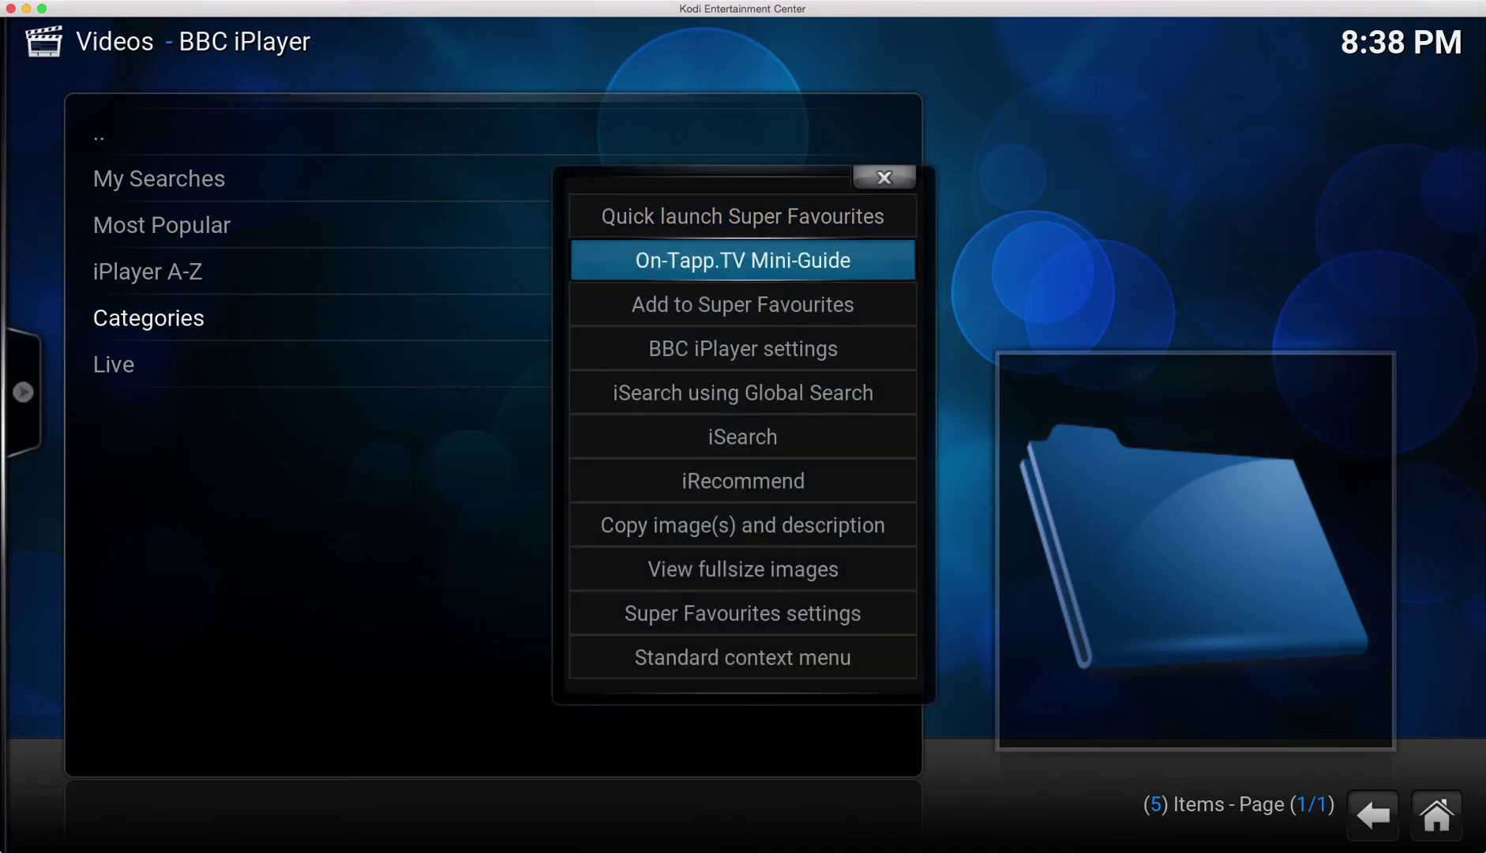
key("Return")
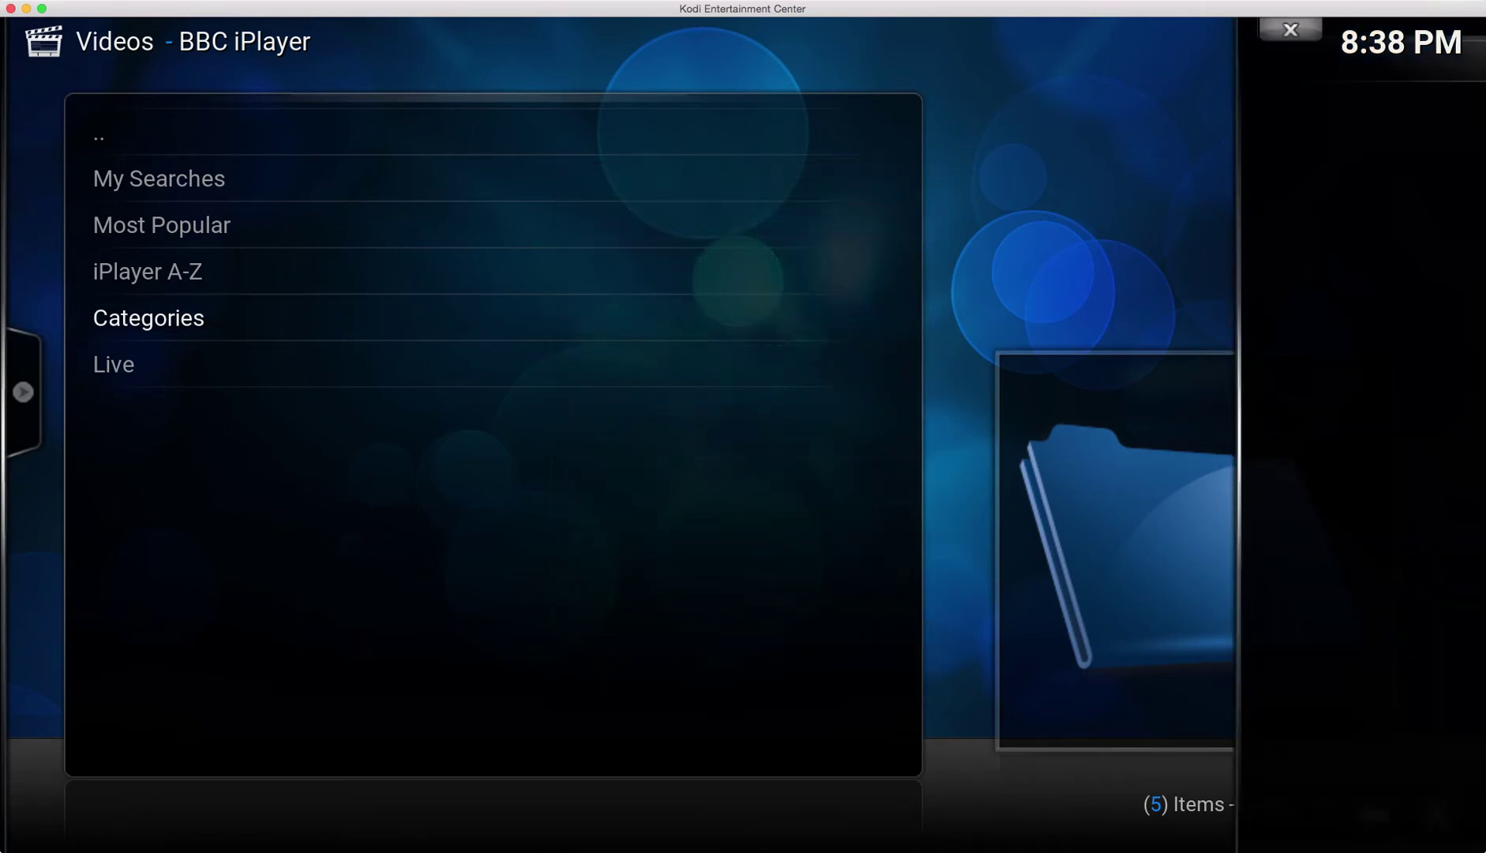
key("Down")
key("Down")
key("Down")
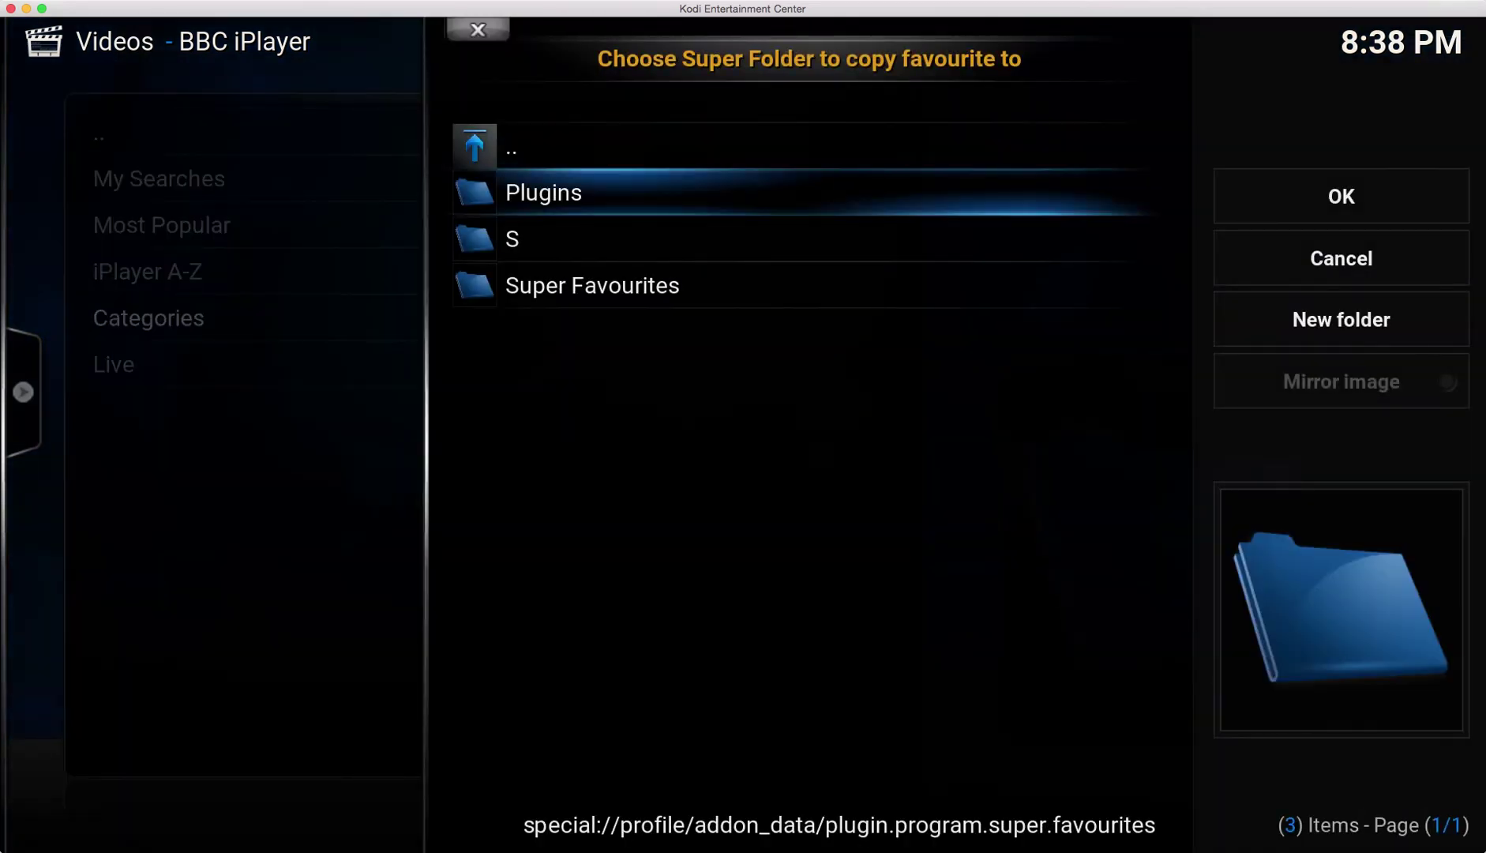
key("Return")
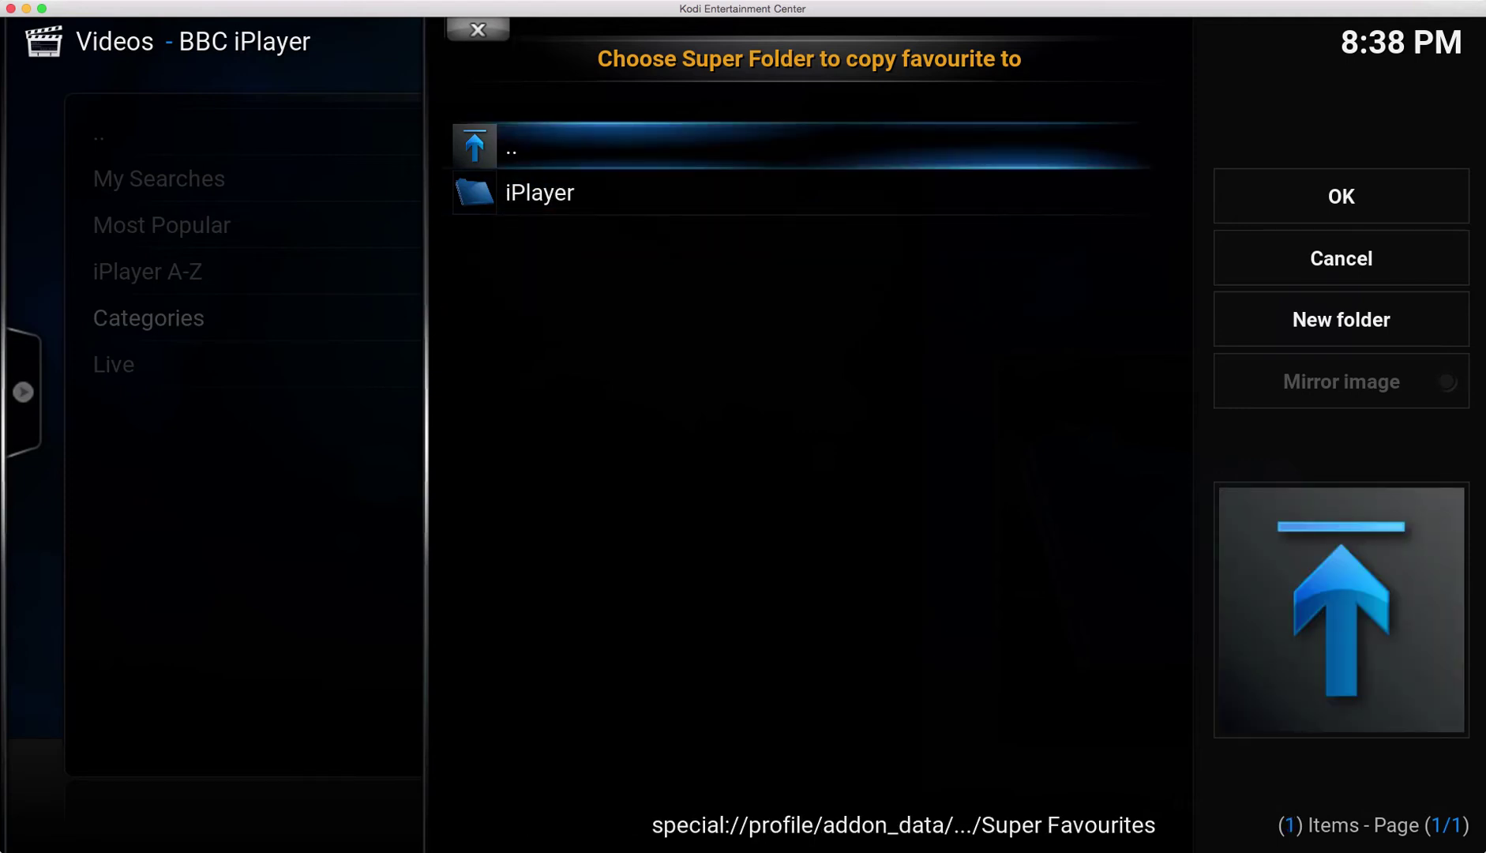
Open the iPlayer folder and confirm it as the place to save the Categories favourite.
key("Down")
key("Return")
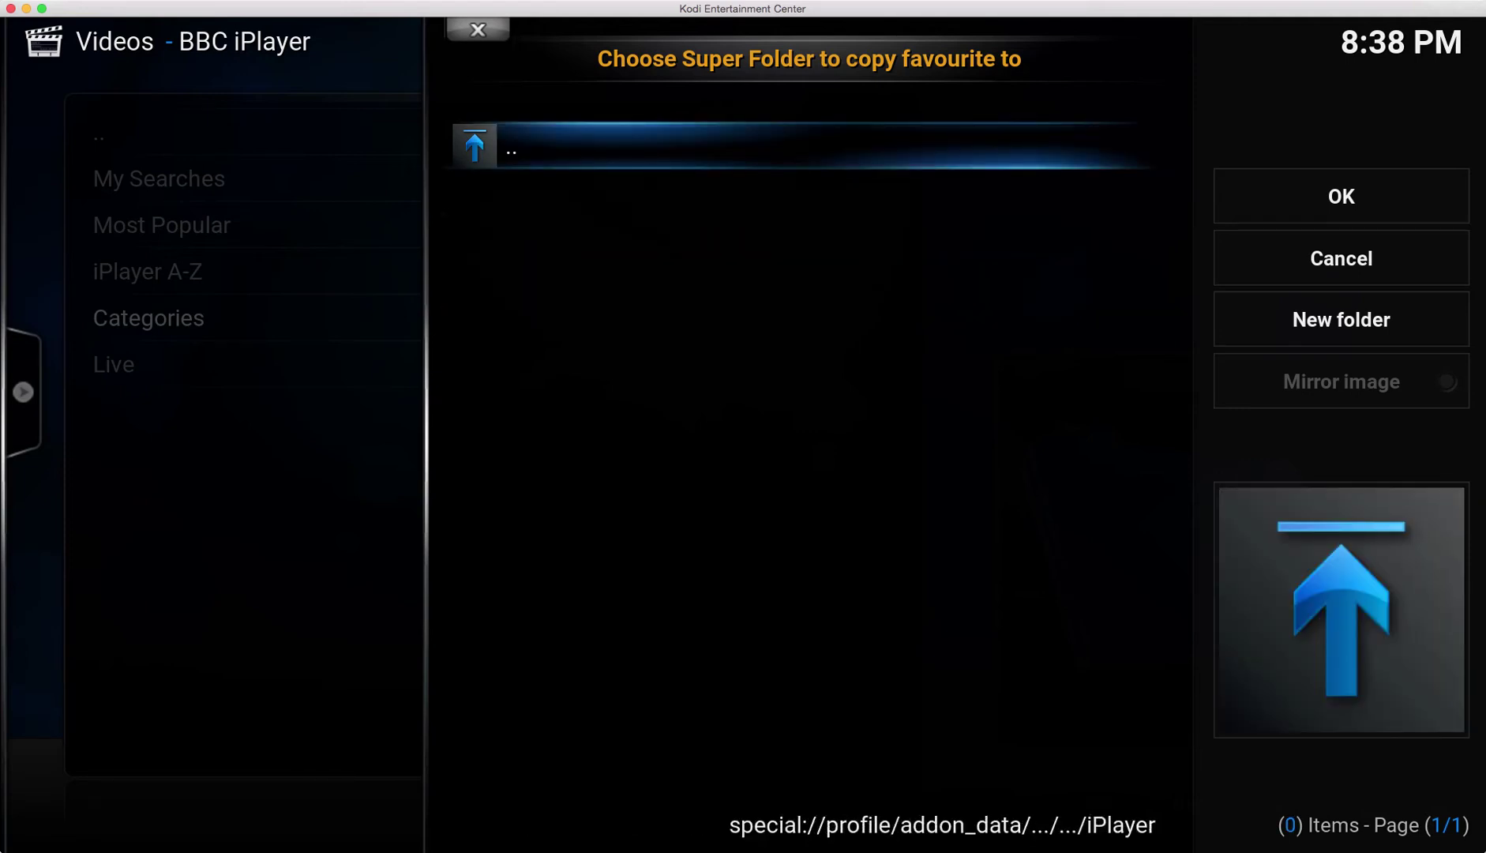
key("Right")
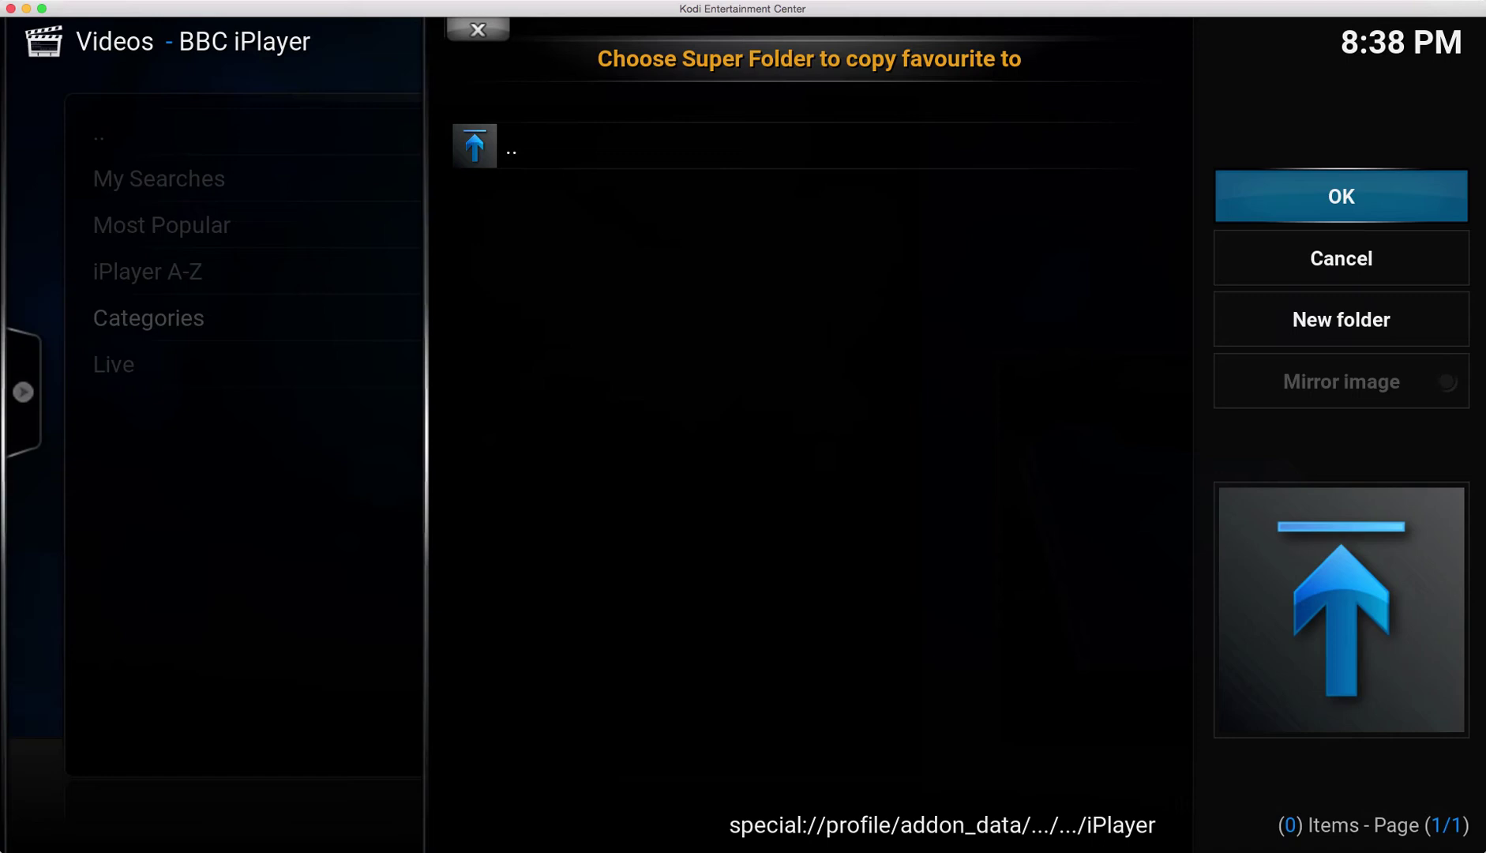
key("Return")
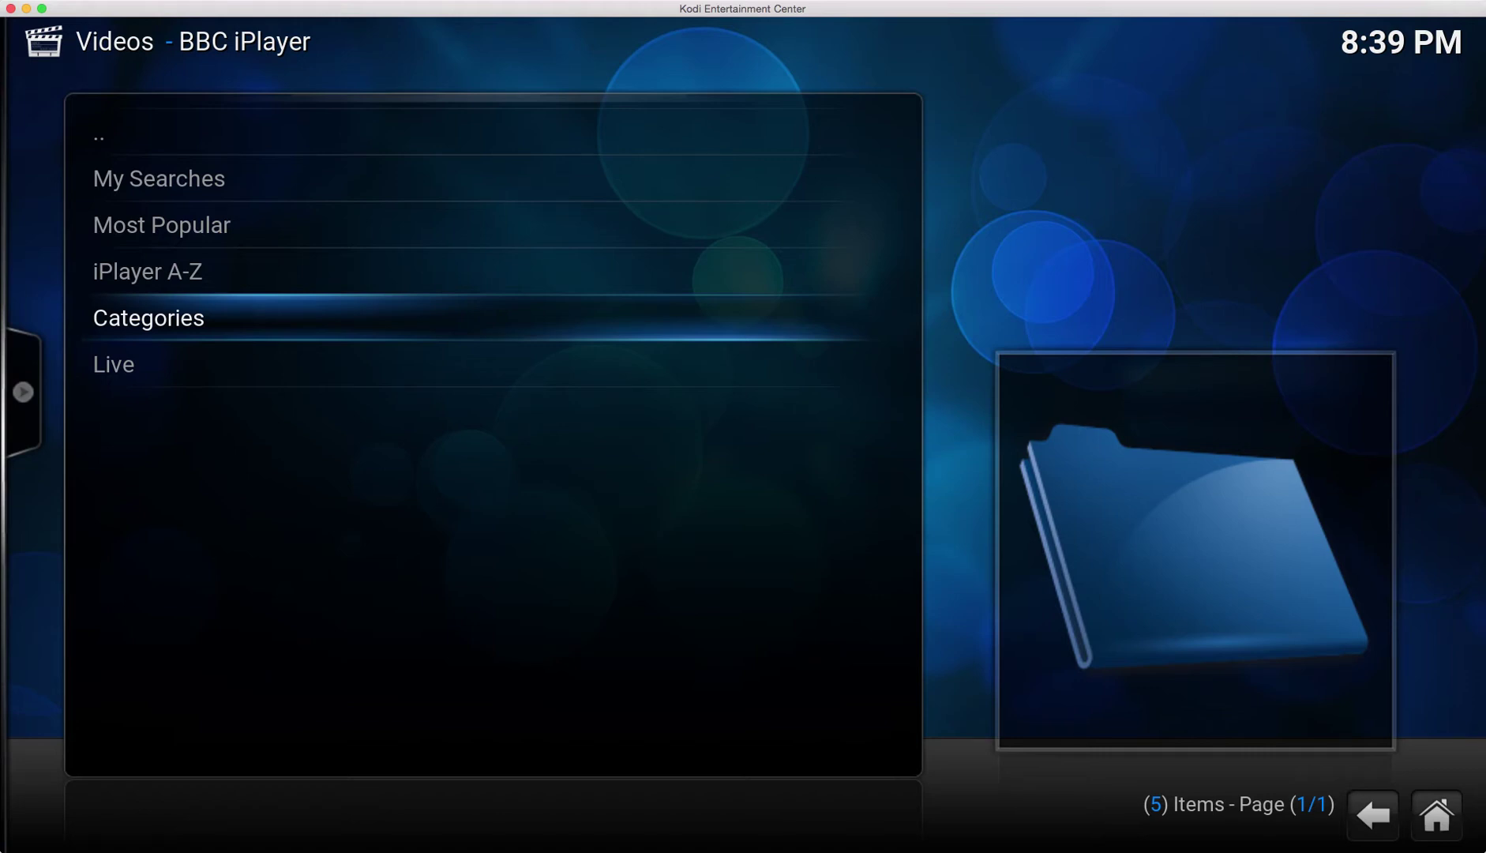
Leave the video add-ons and launch On-Tapp.TV 3.0 from the Programs section of the Kodi home screen.
key("BackSpace")
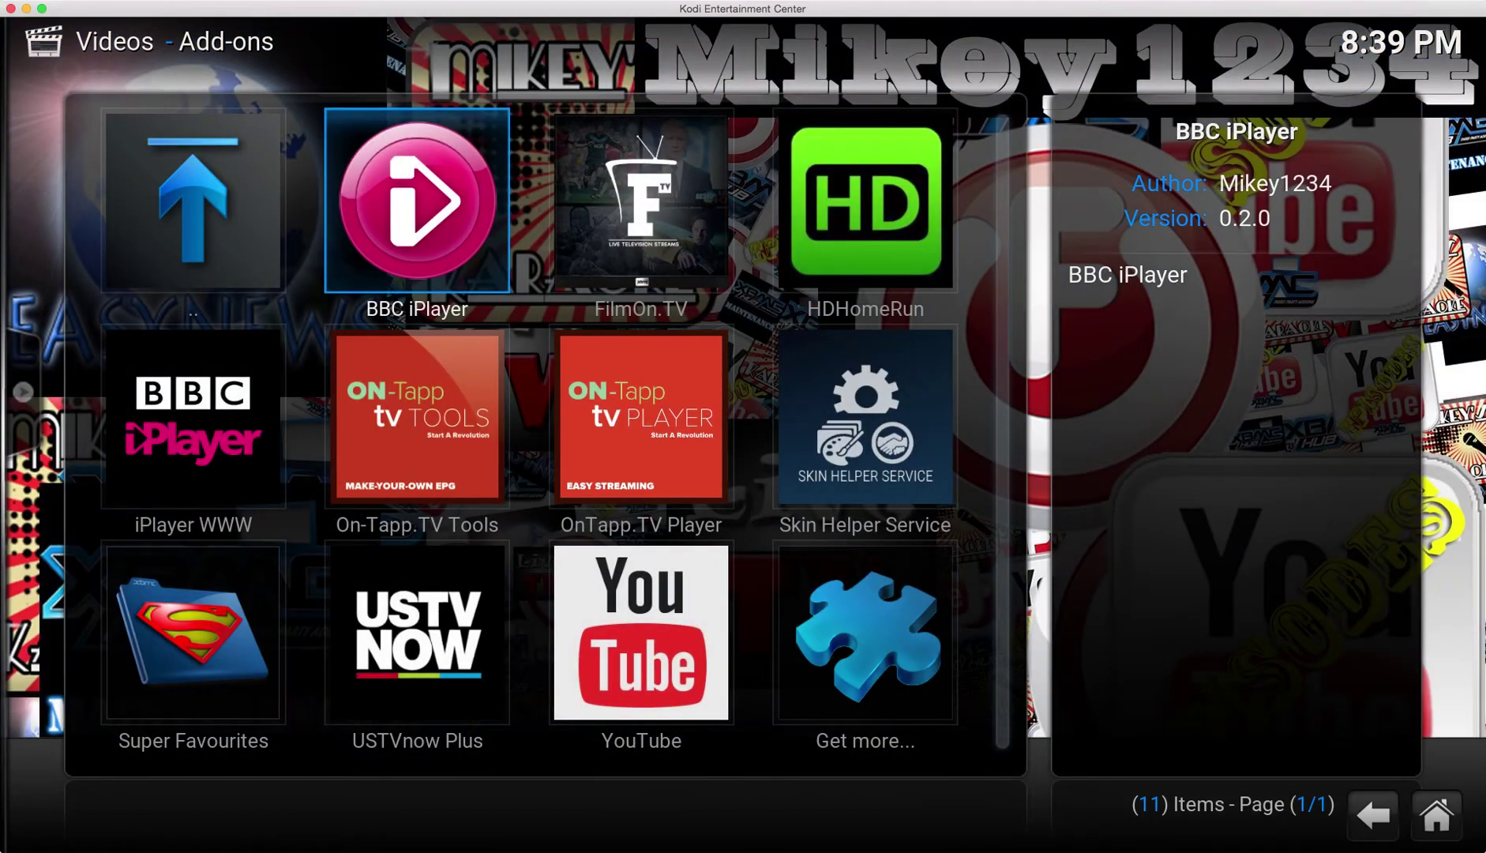
key("BackSpace")
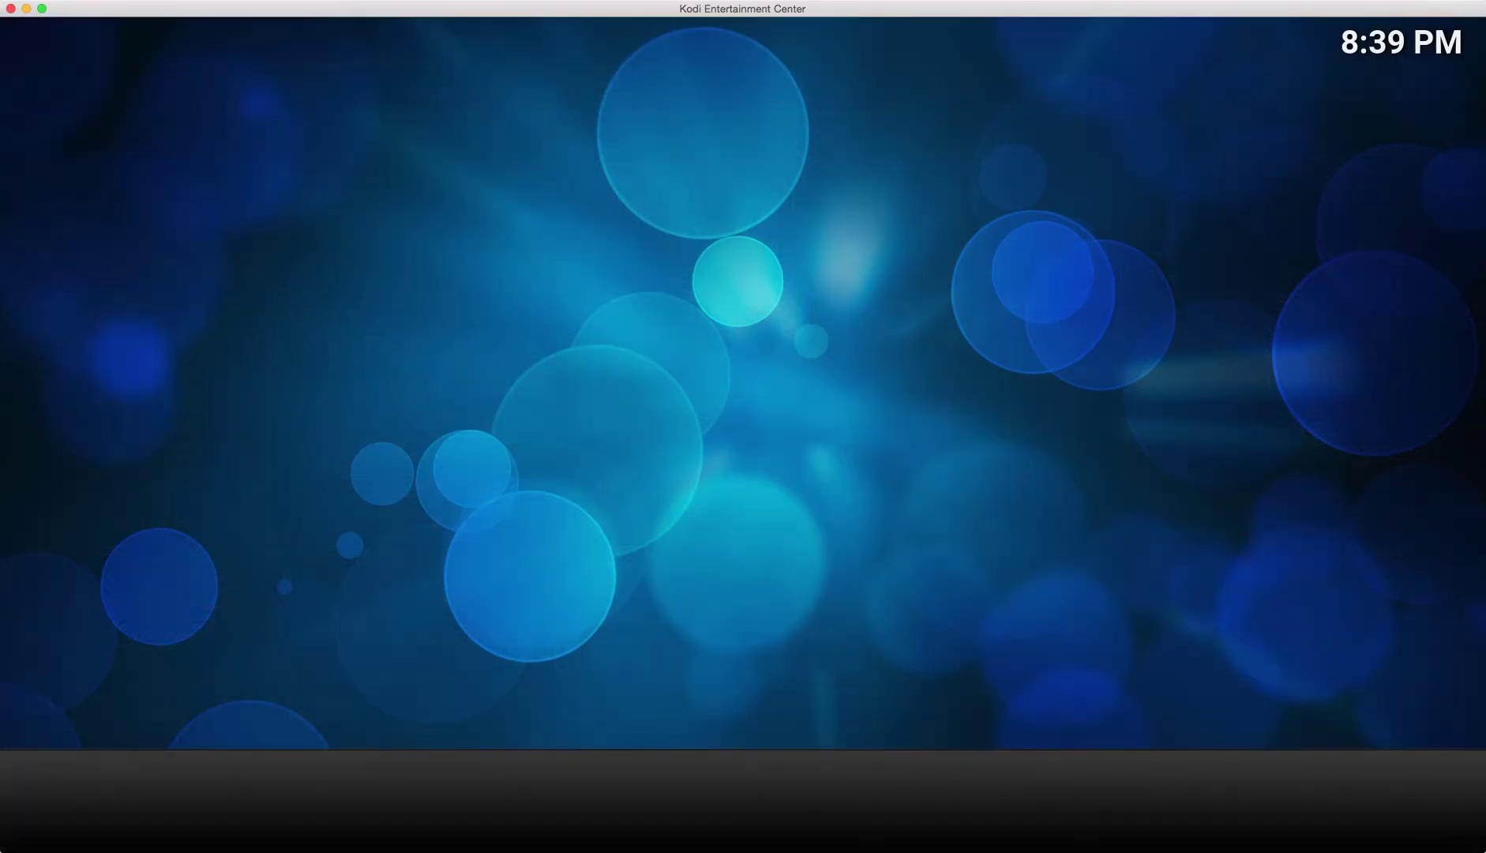
key("Right")
key("Right")
key("Right")
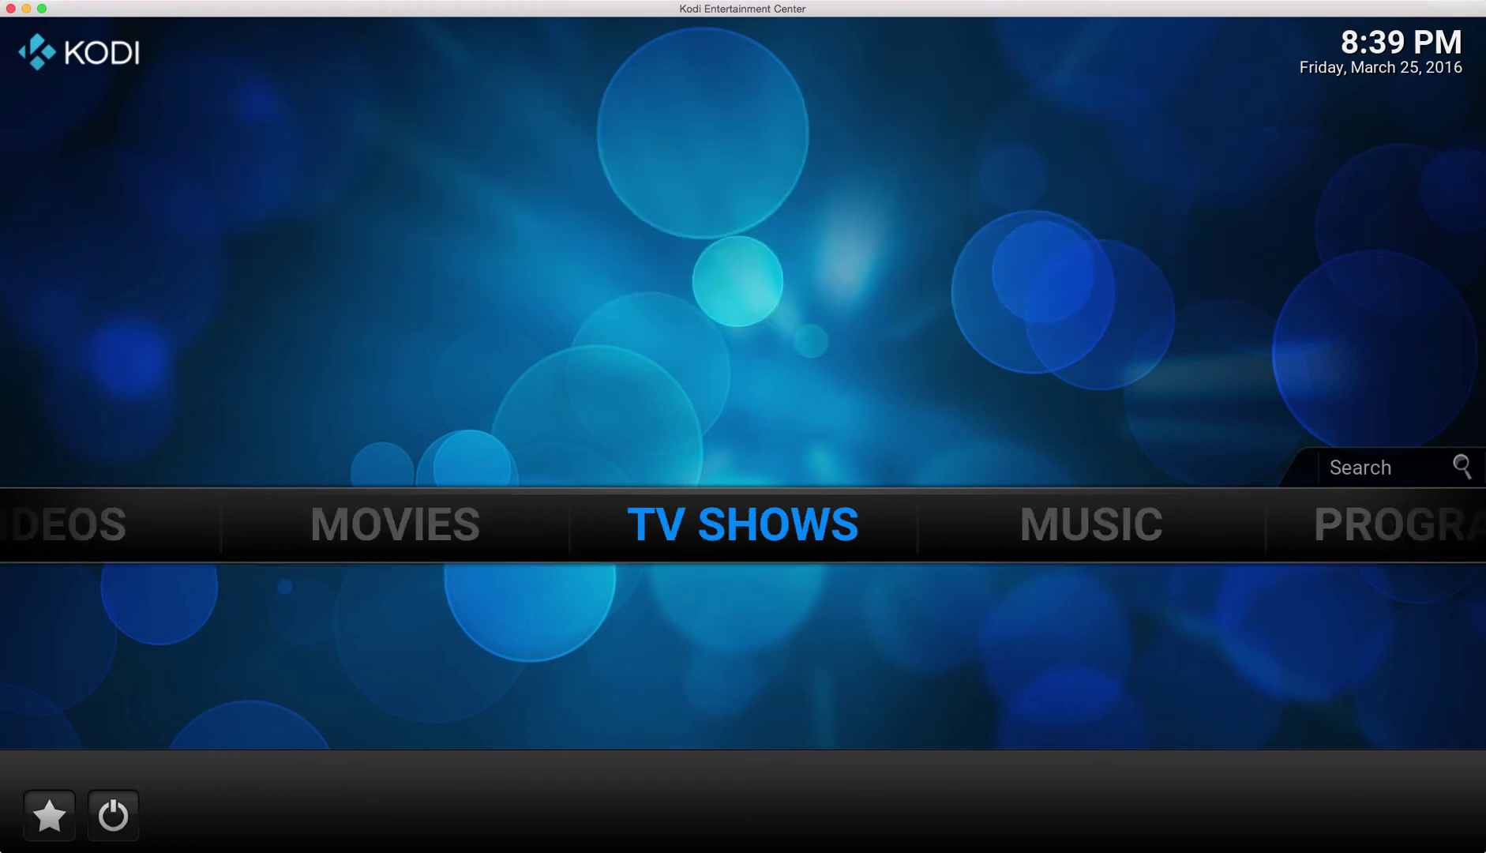
key("Right")
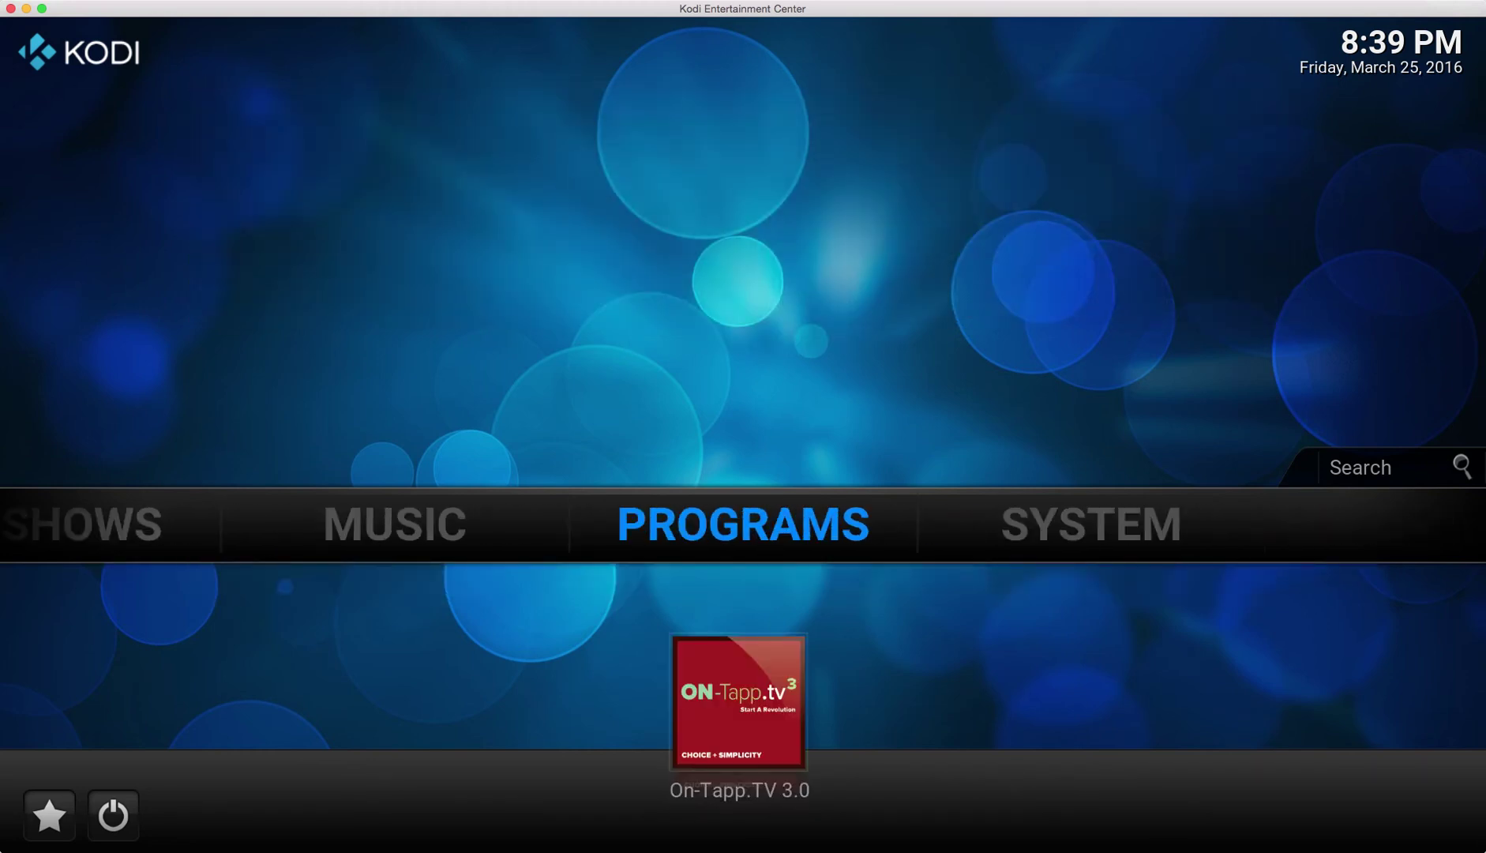
key("Down")
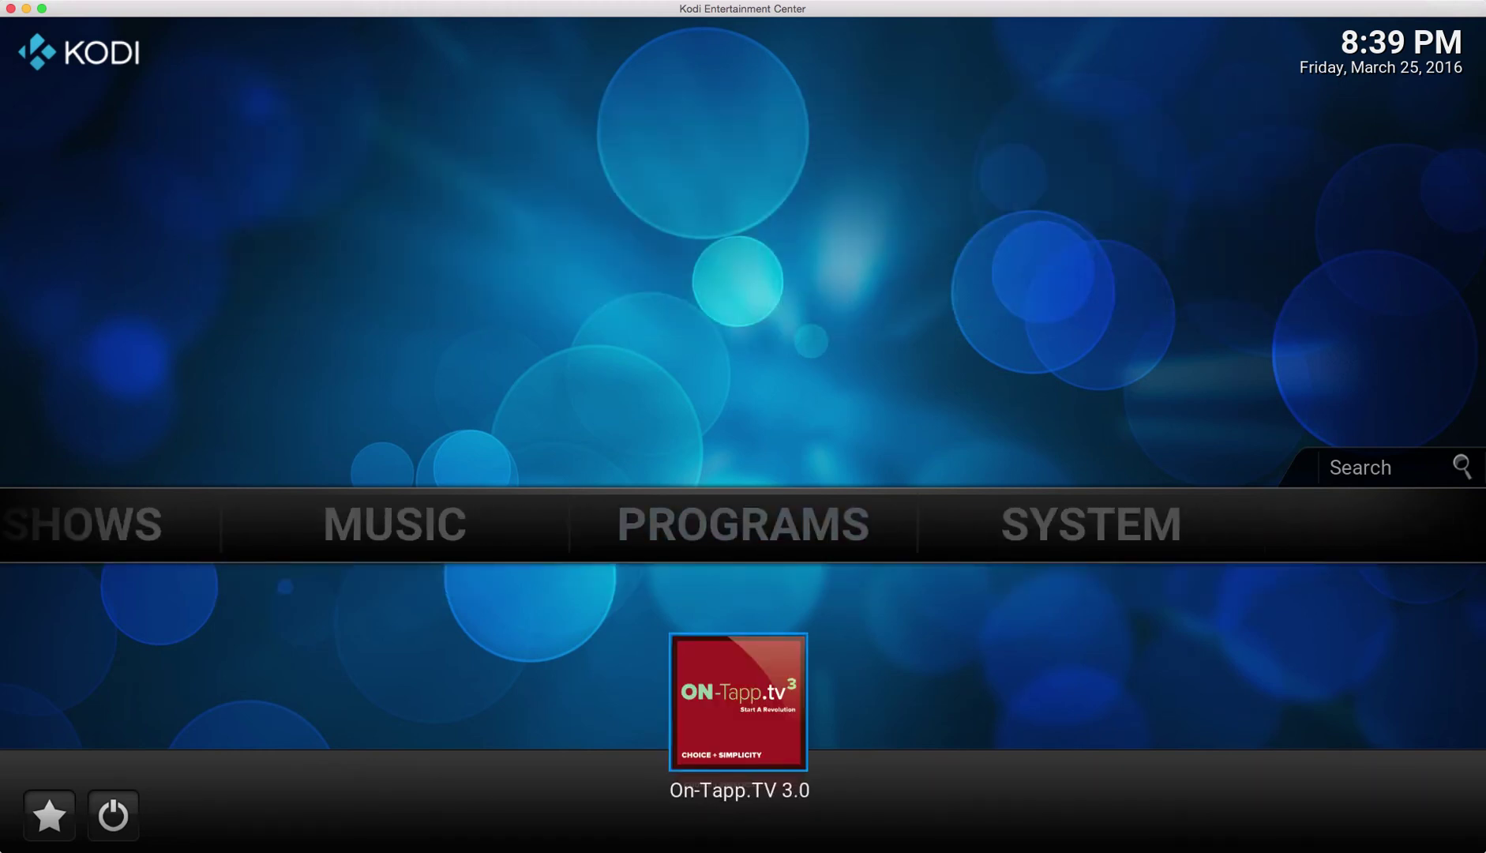
key("Return")
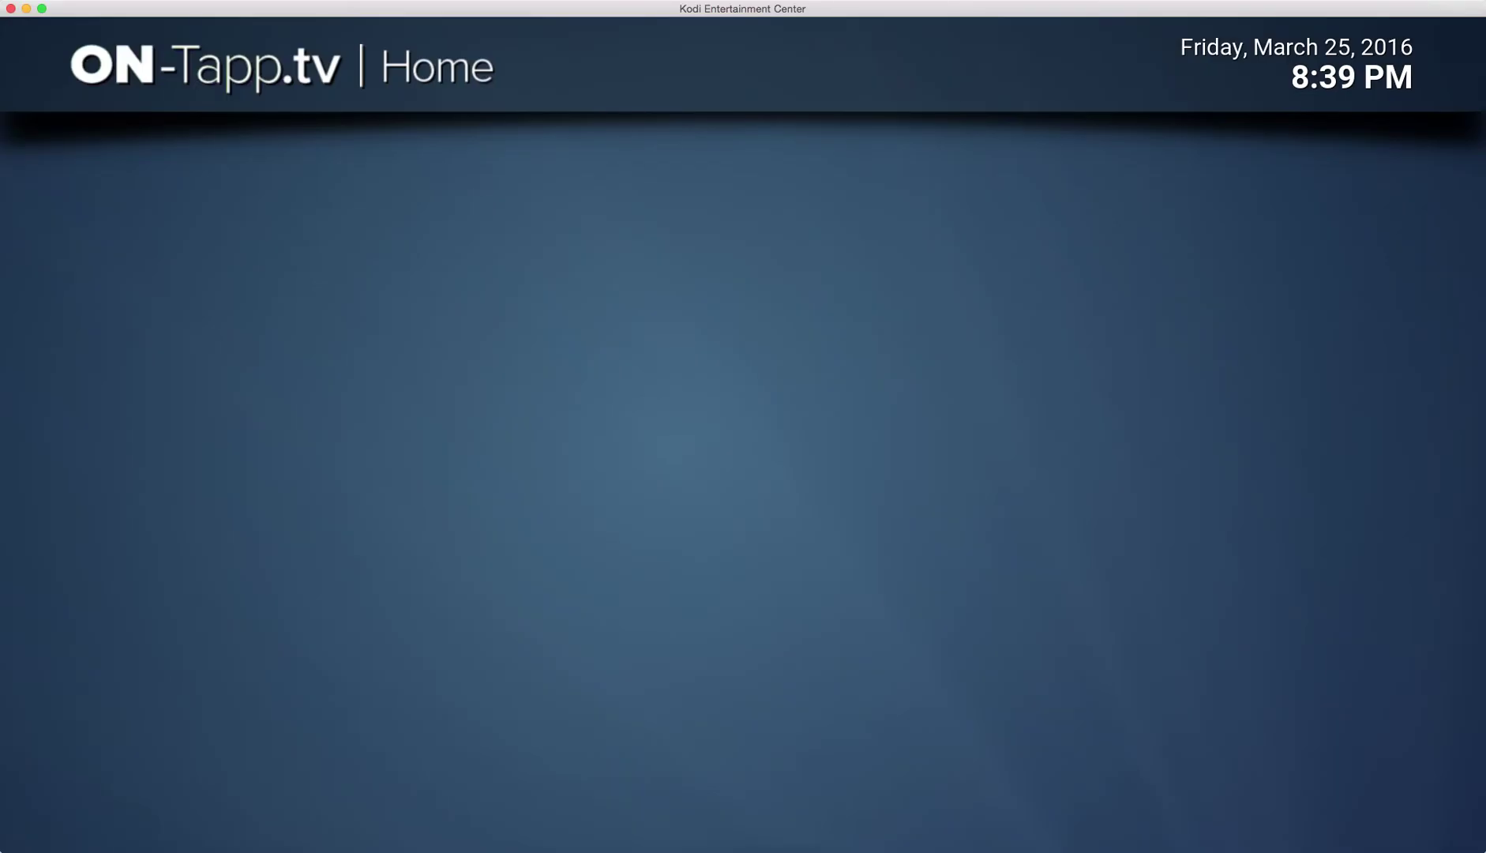
Start adding a Super Favourite shortcut to the On-Tapp.TV home screen and browse into the iPlayer folder.
key("Down")
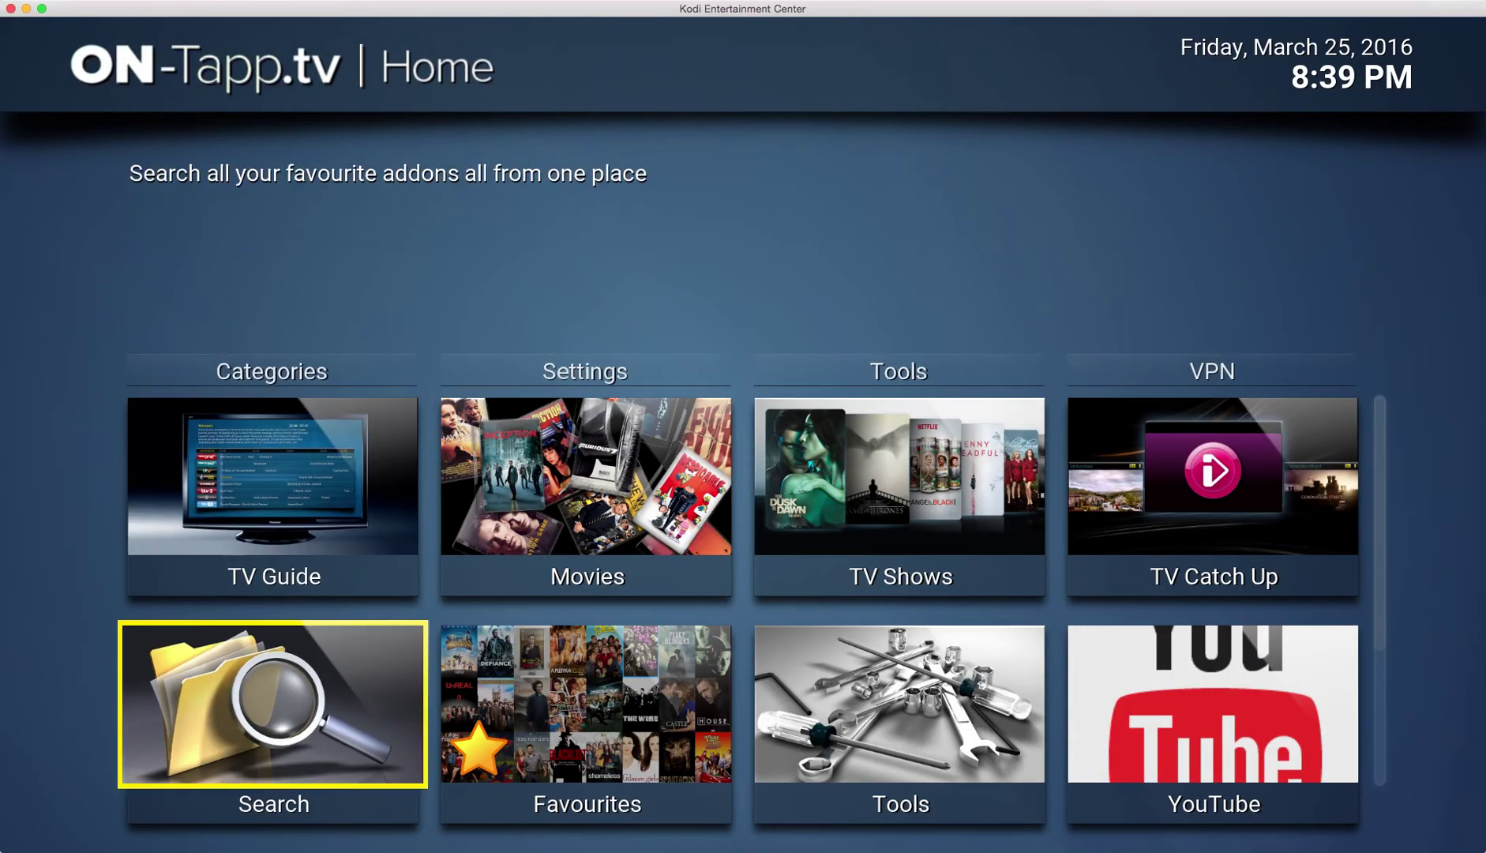
key("Down")
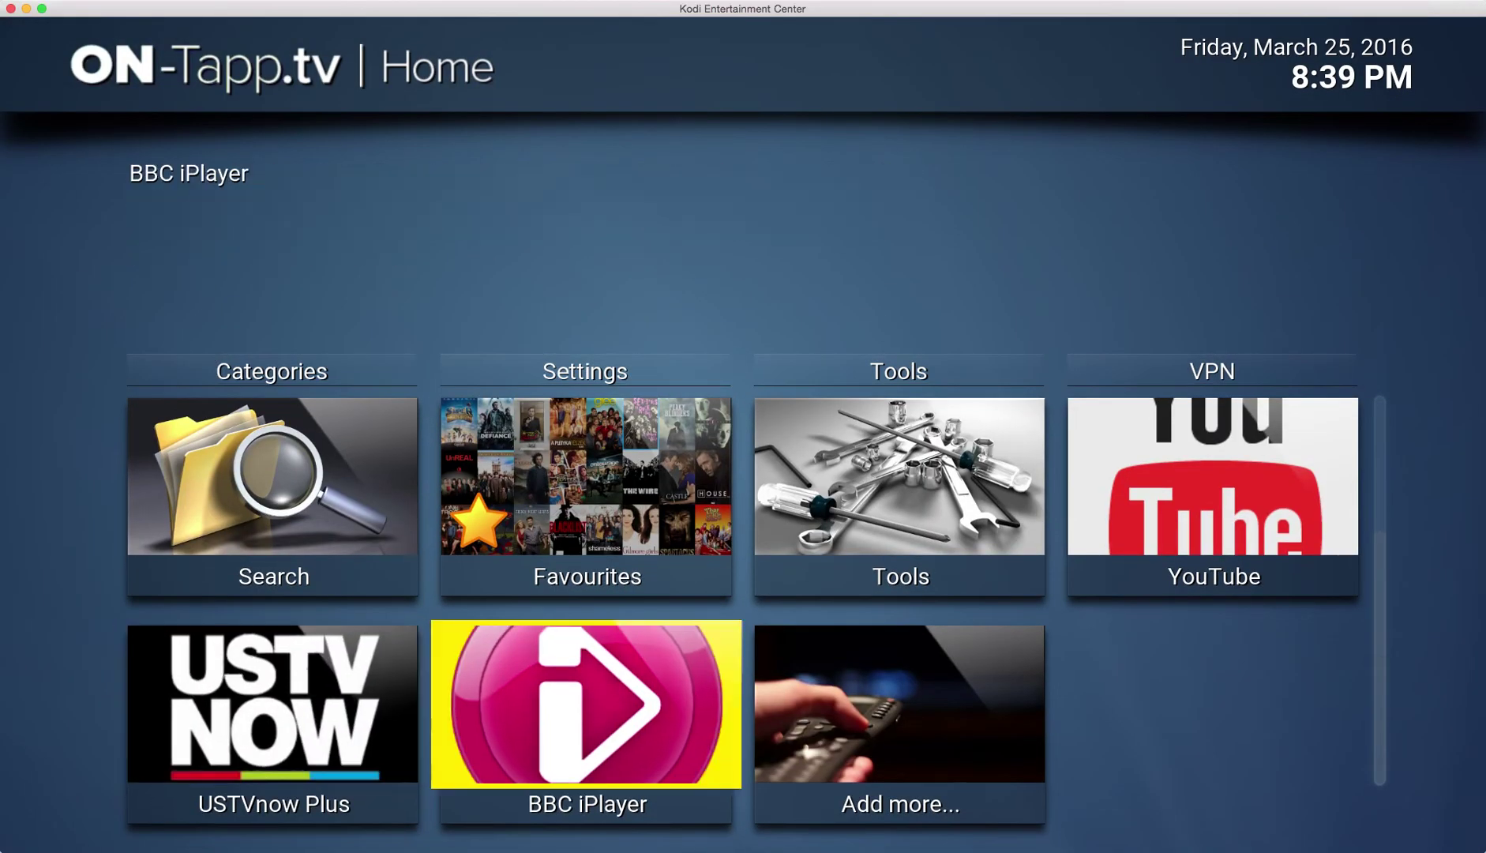
left_click(900, 703)
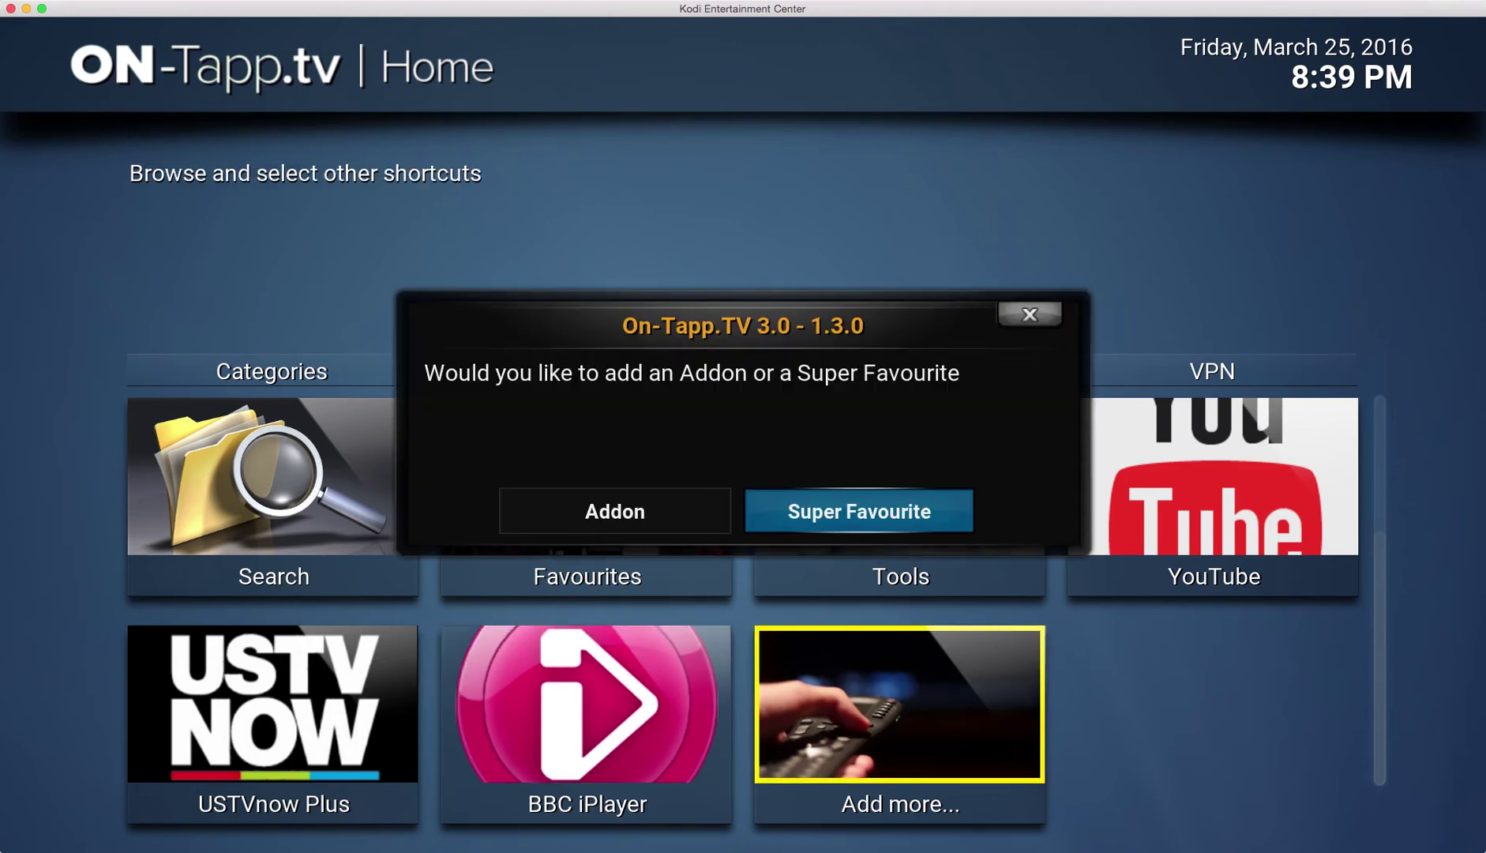
key("Return")
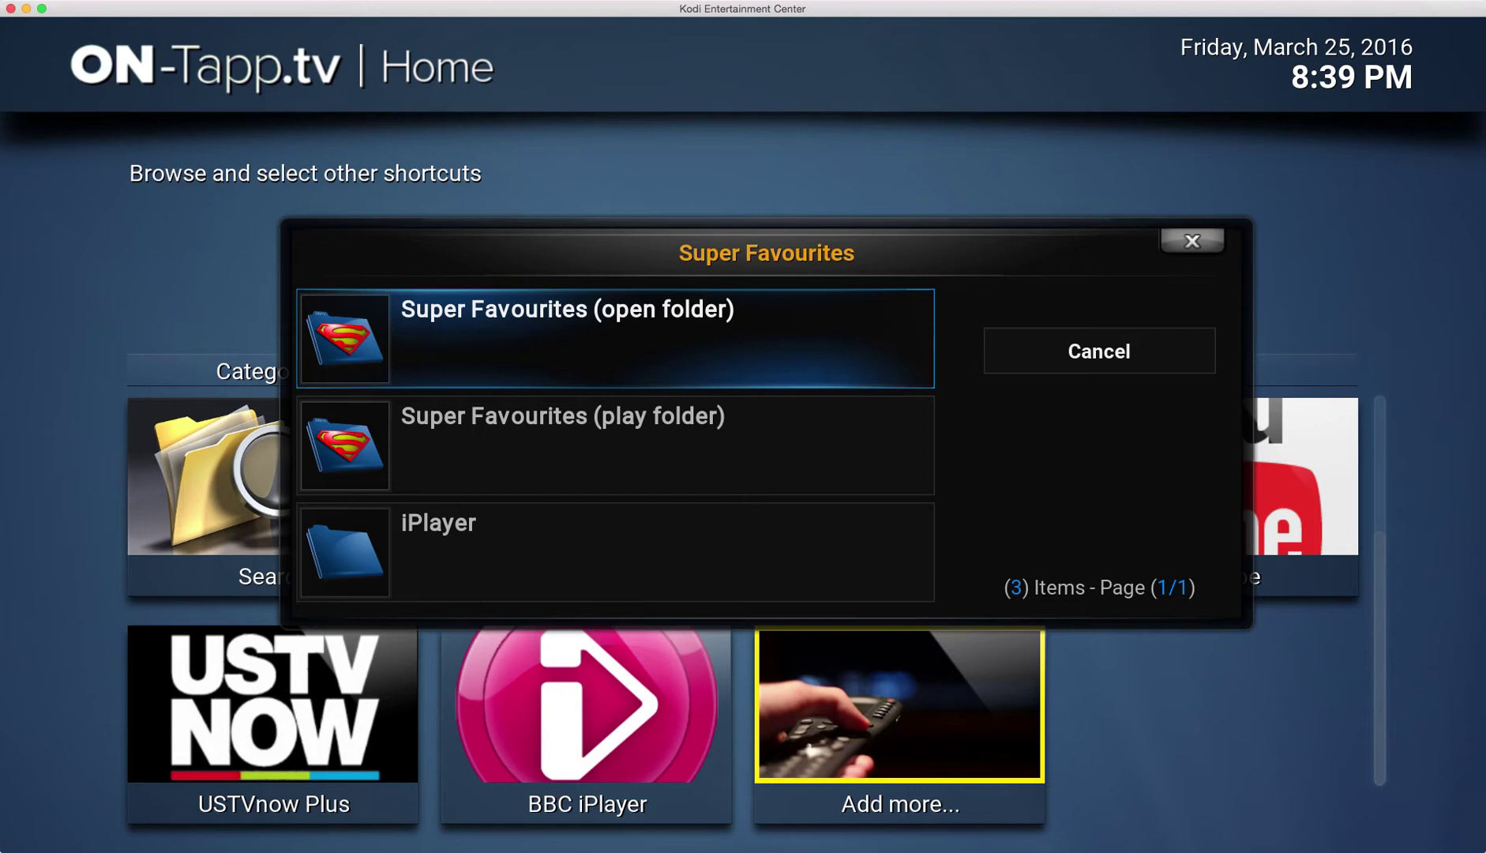
key("Down")
key("Down")
key("Down")
key("Down")
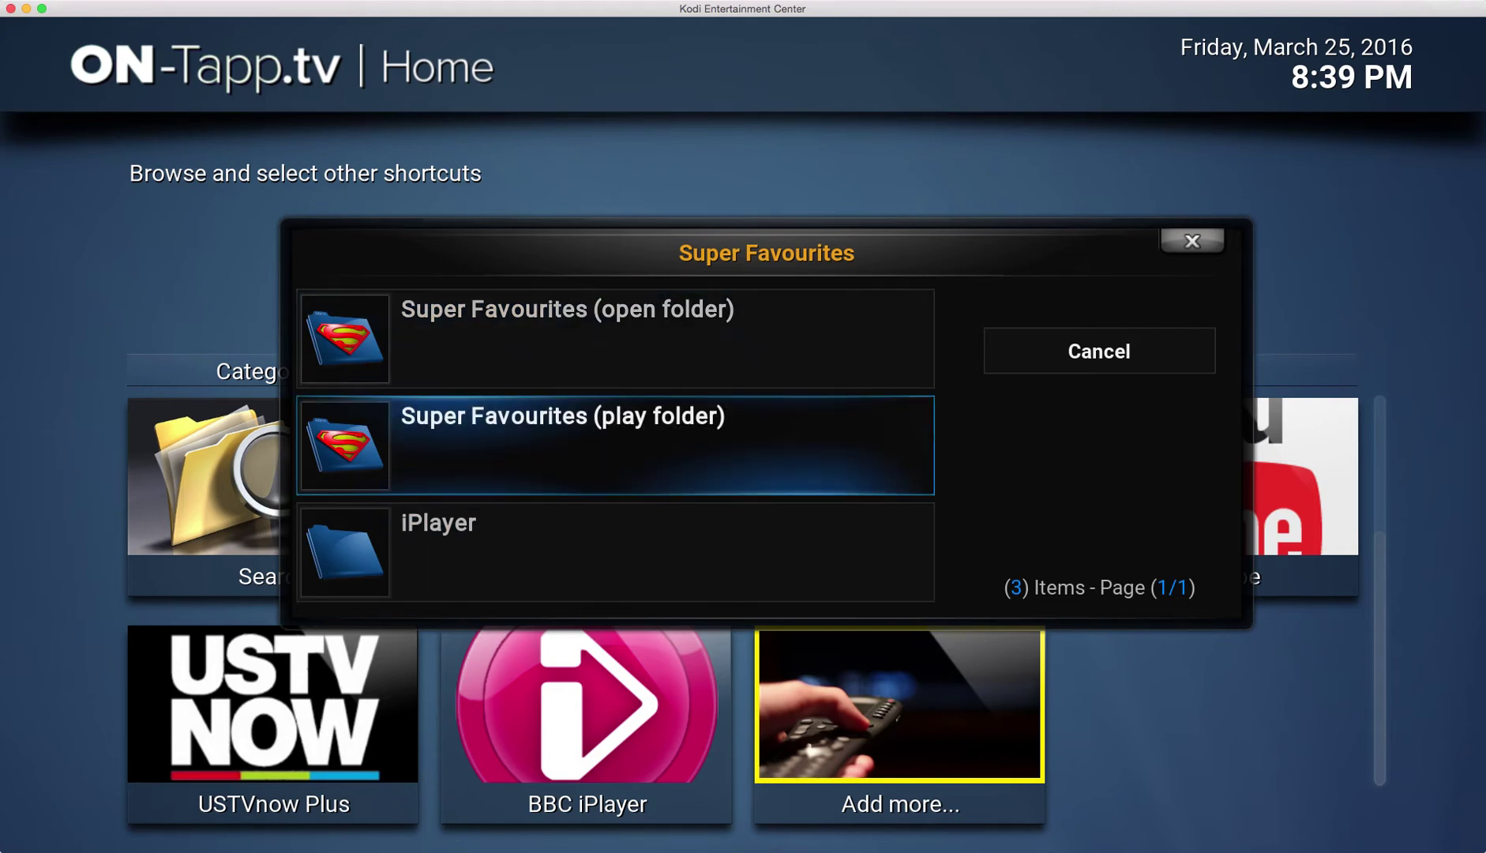
key("Down")
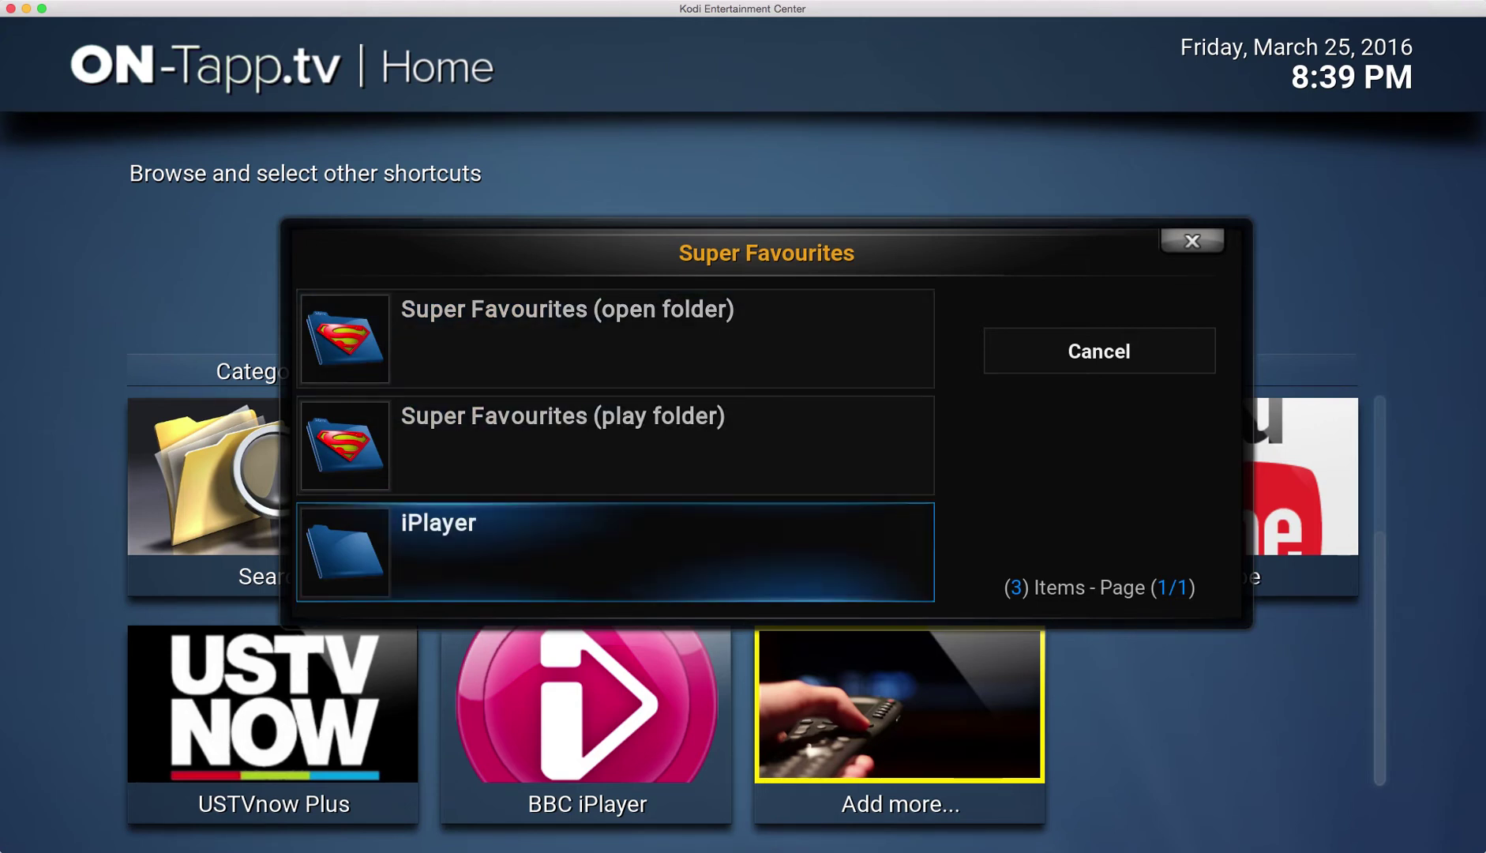
key("Return")
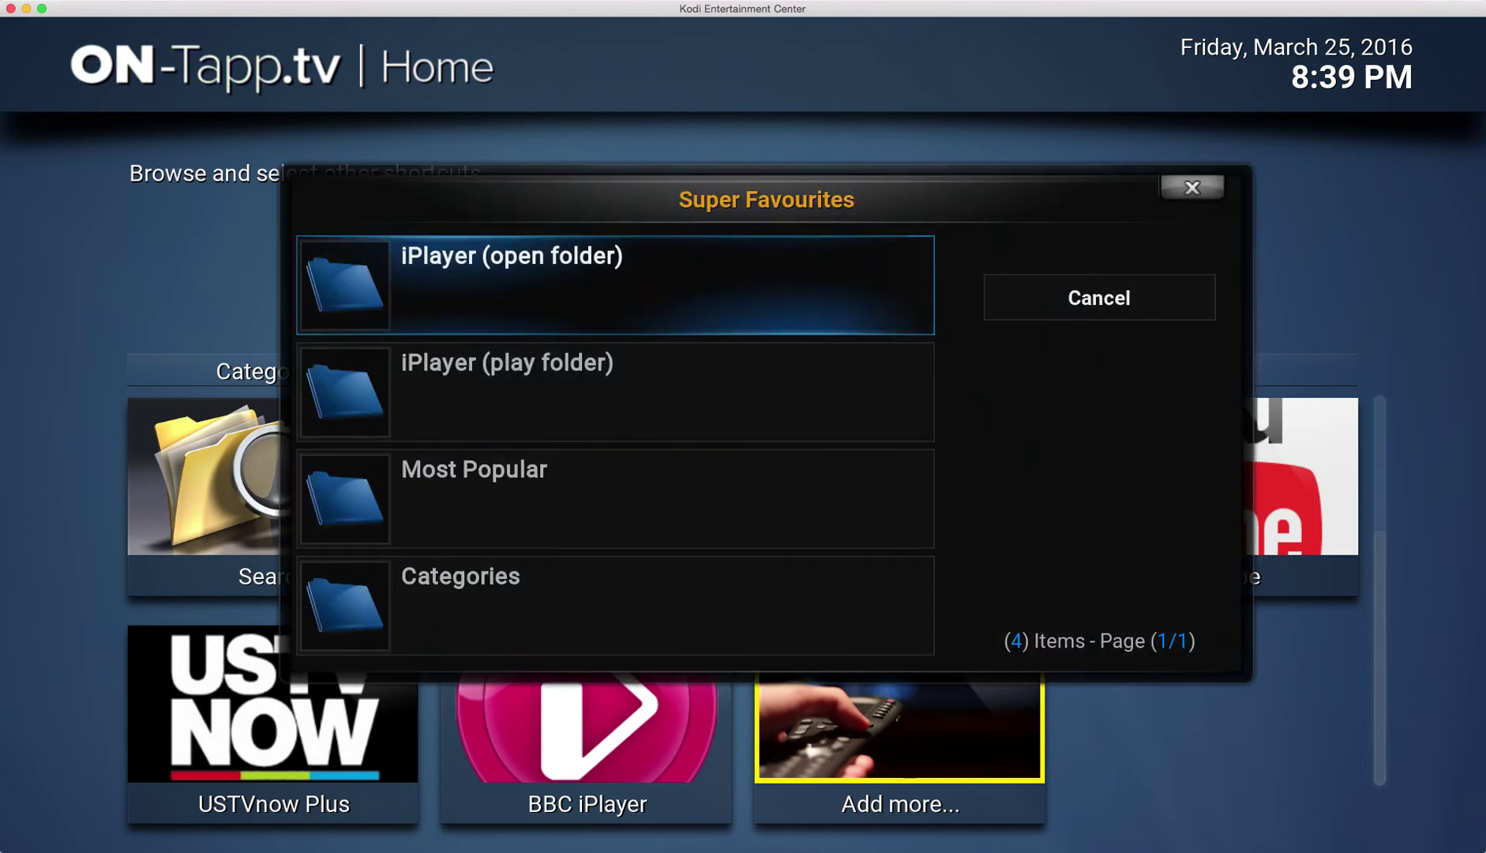
Choose iPlayer (open folder) as the new shortcut for the On-Tapp.TV home screen.
key("Down")
key("Down")
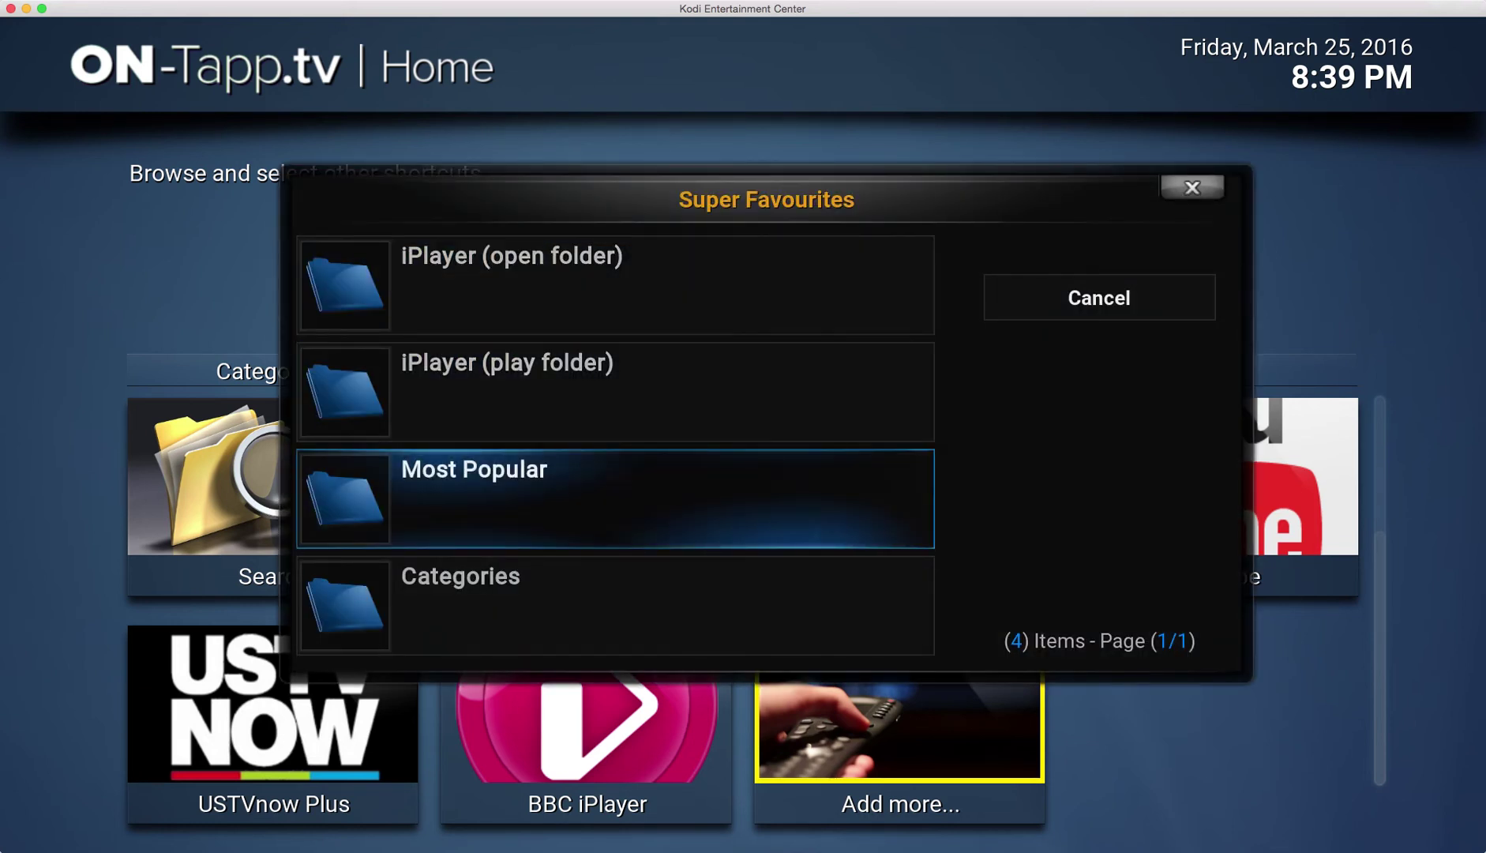
key("Down")
key("Up")
key("Up")
key("Up")
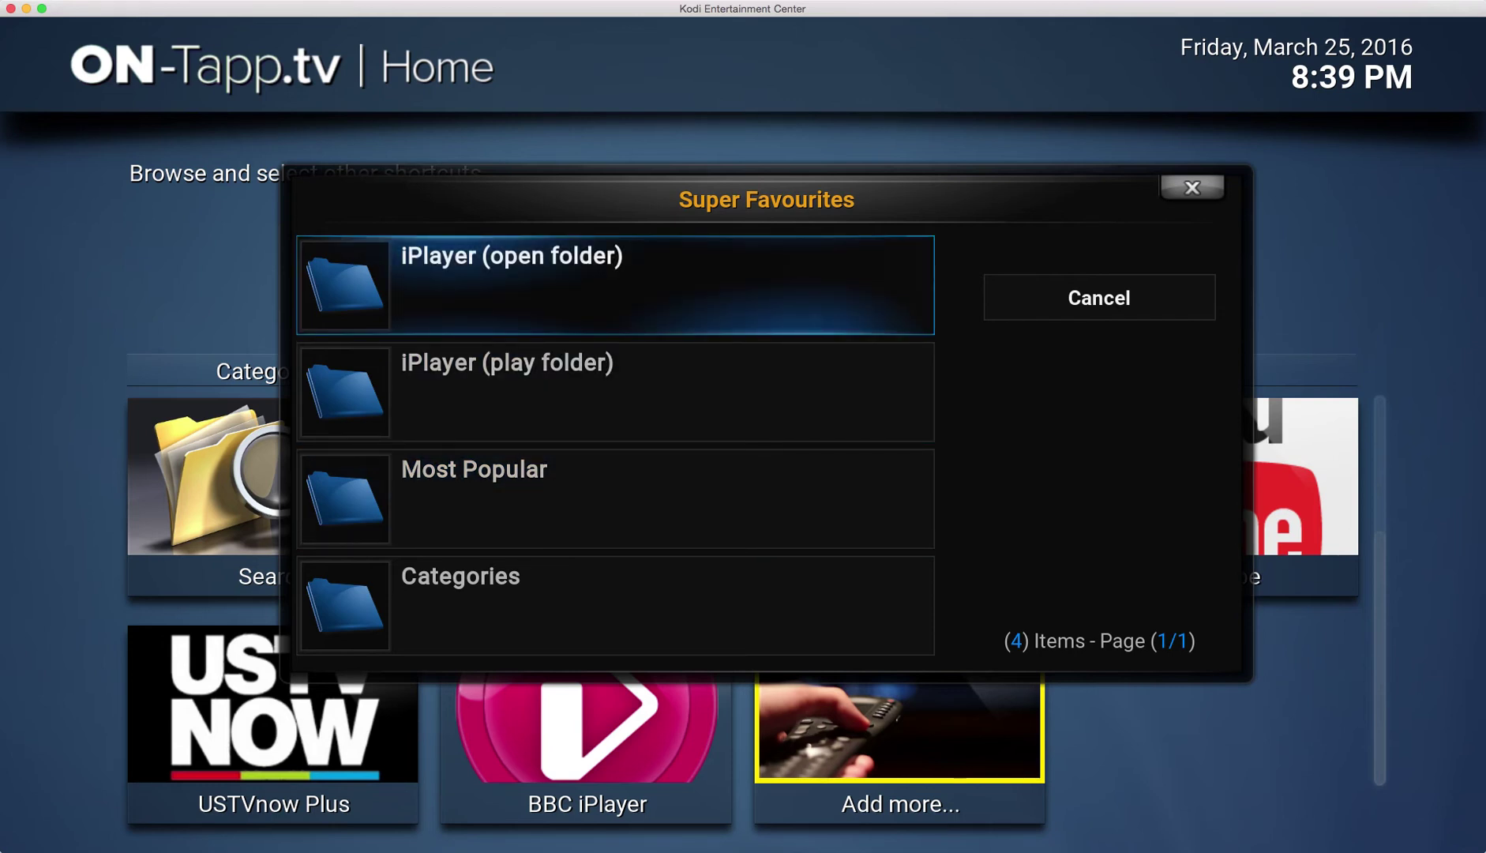
key("Return")
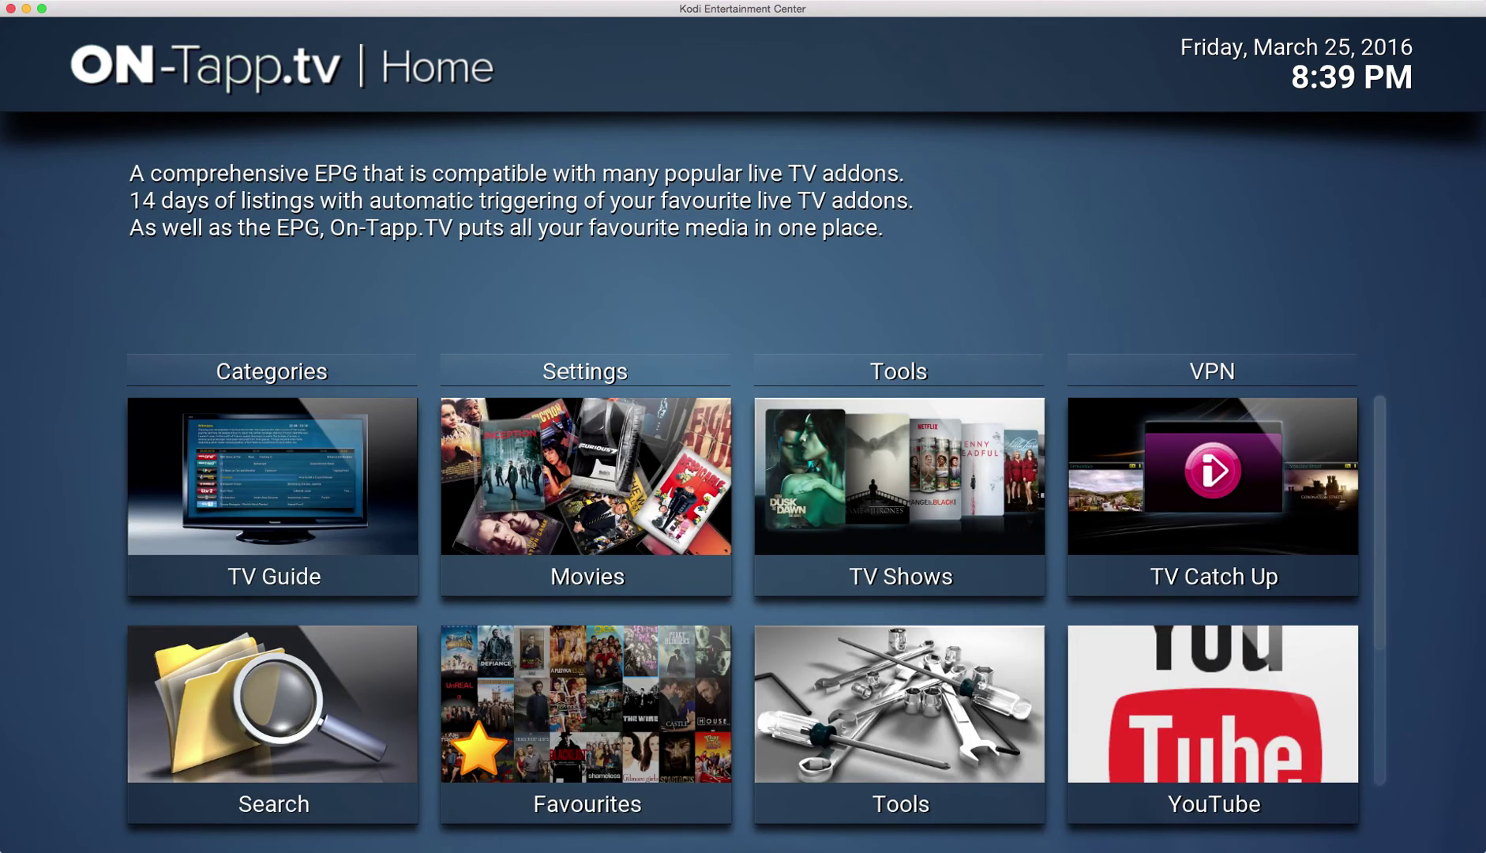
Open the new iPlayer tile to view its saved favourites, and return to the On-Tapp.TV home screen.
key("Down")
key("Down")
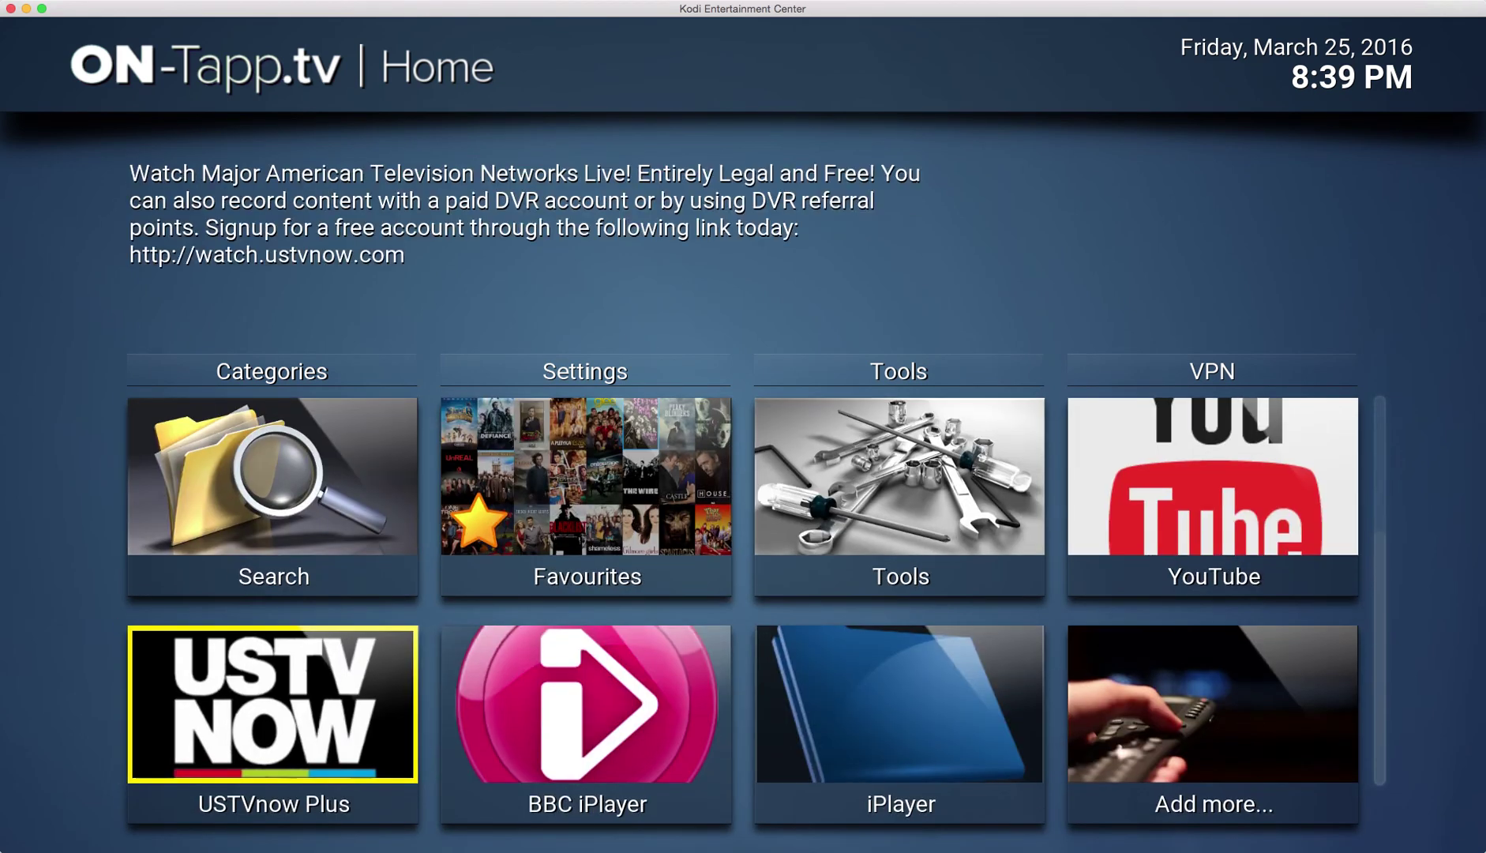
key("Up")
key("Up")
key("Up")
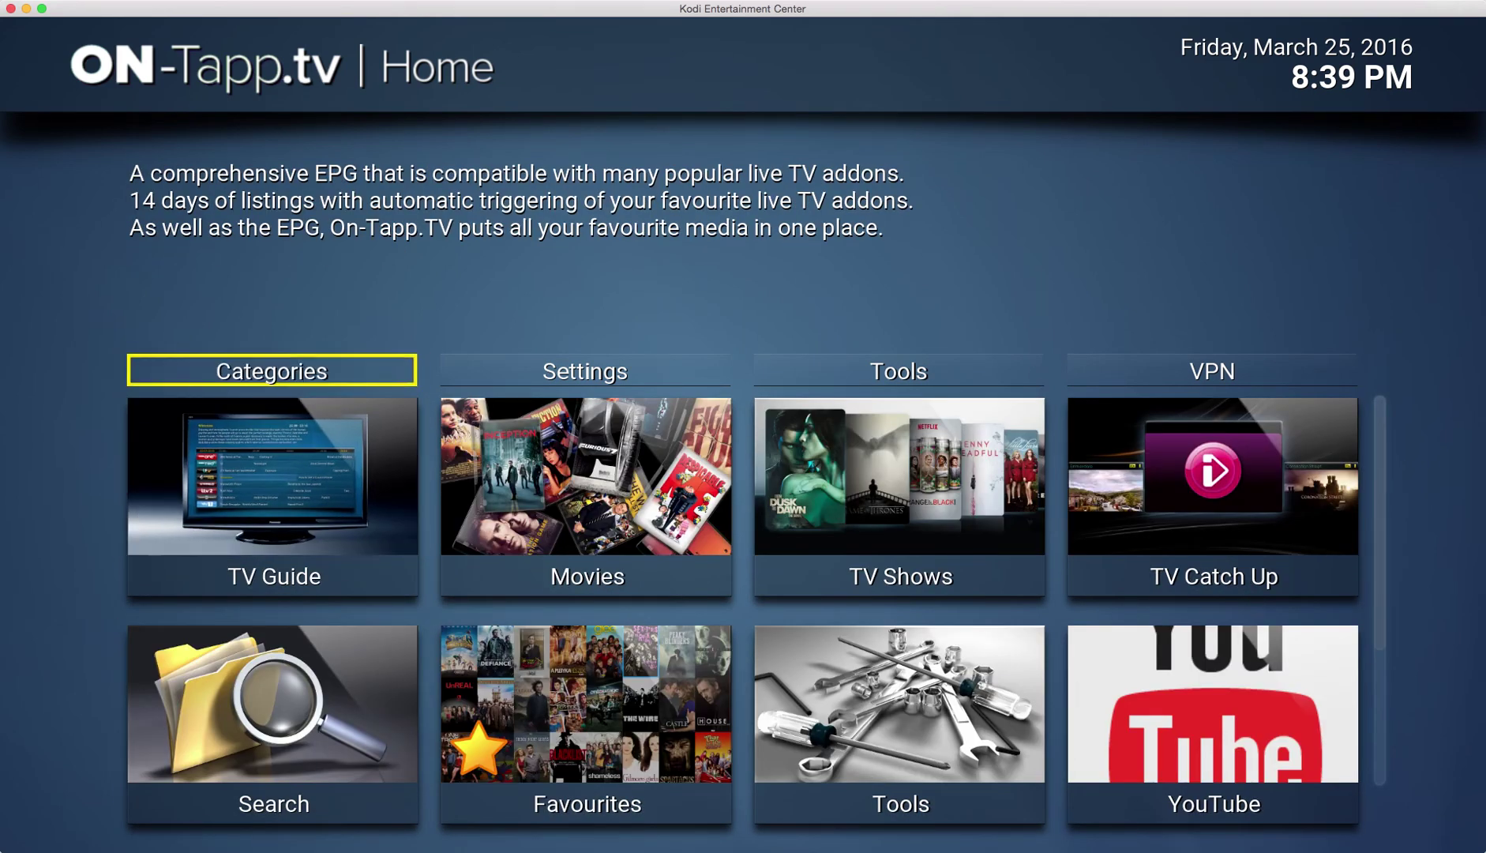
key("Down")
key("Down")
key("Down")
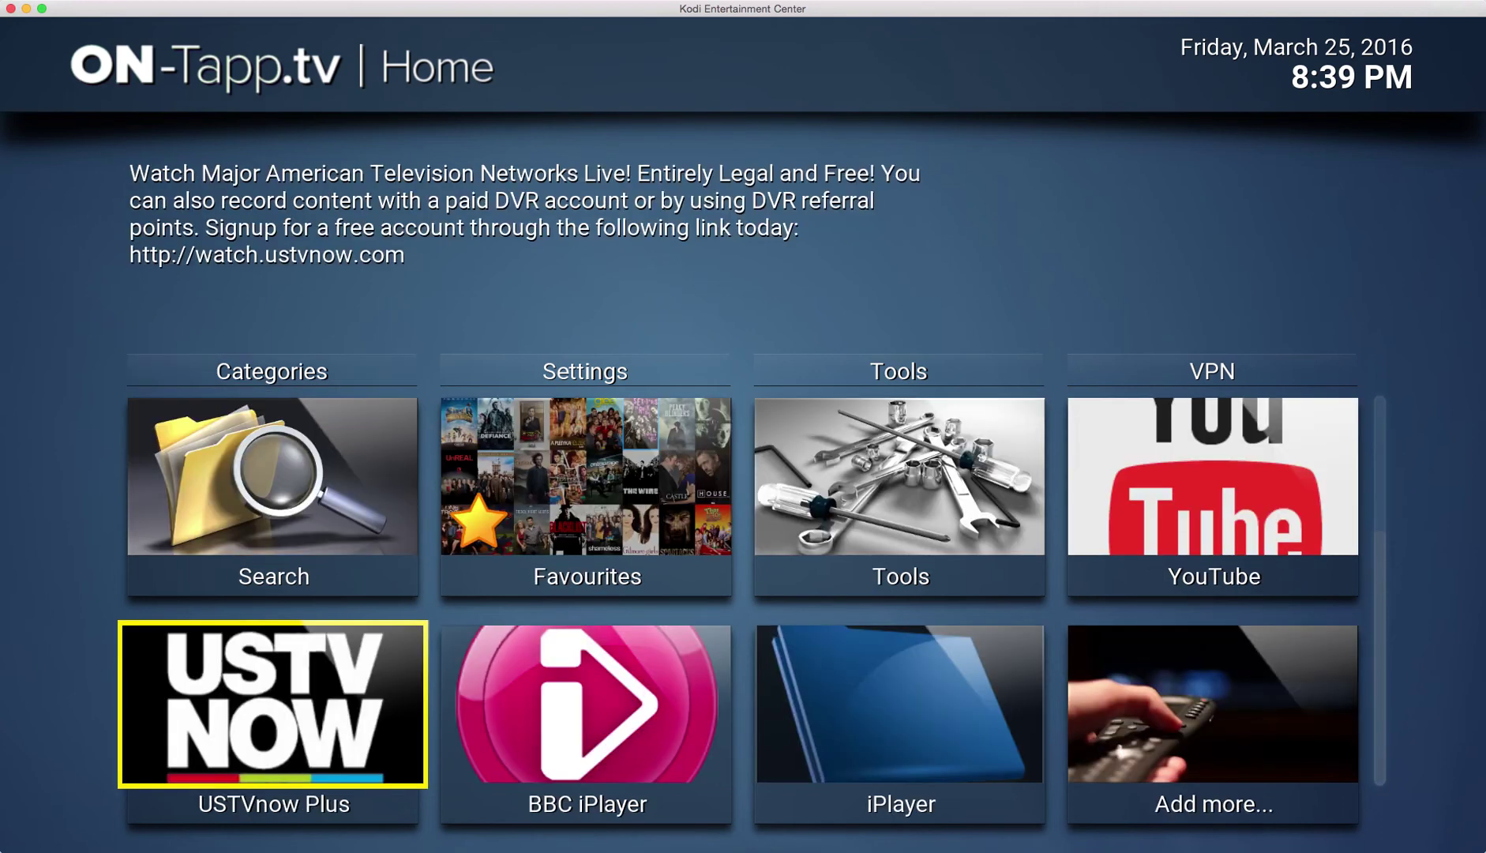
key("Up")
key("Up")
key("Down")
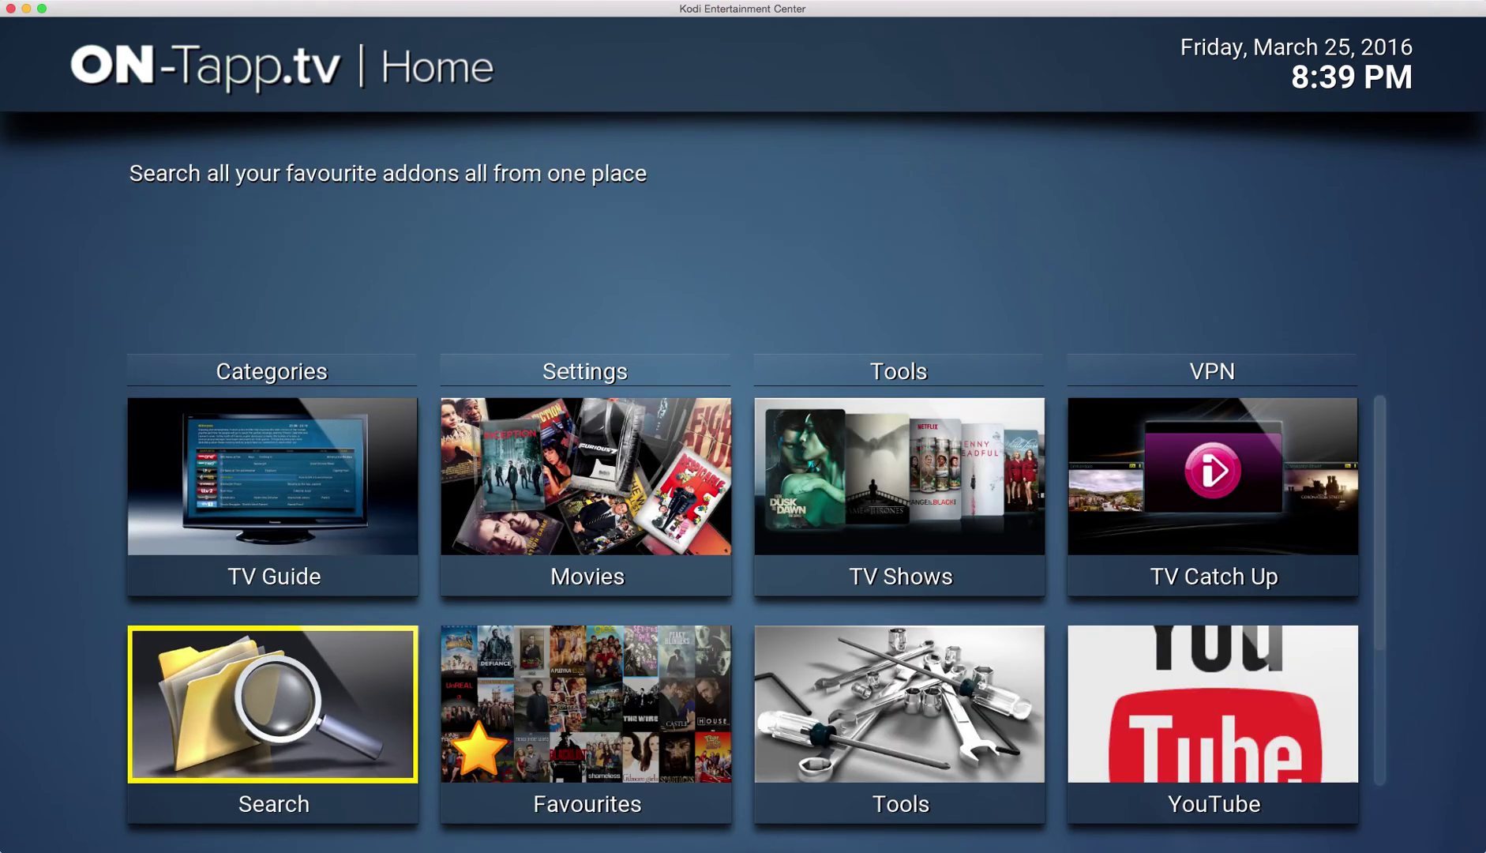
key("Down")
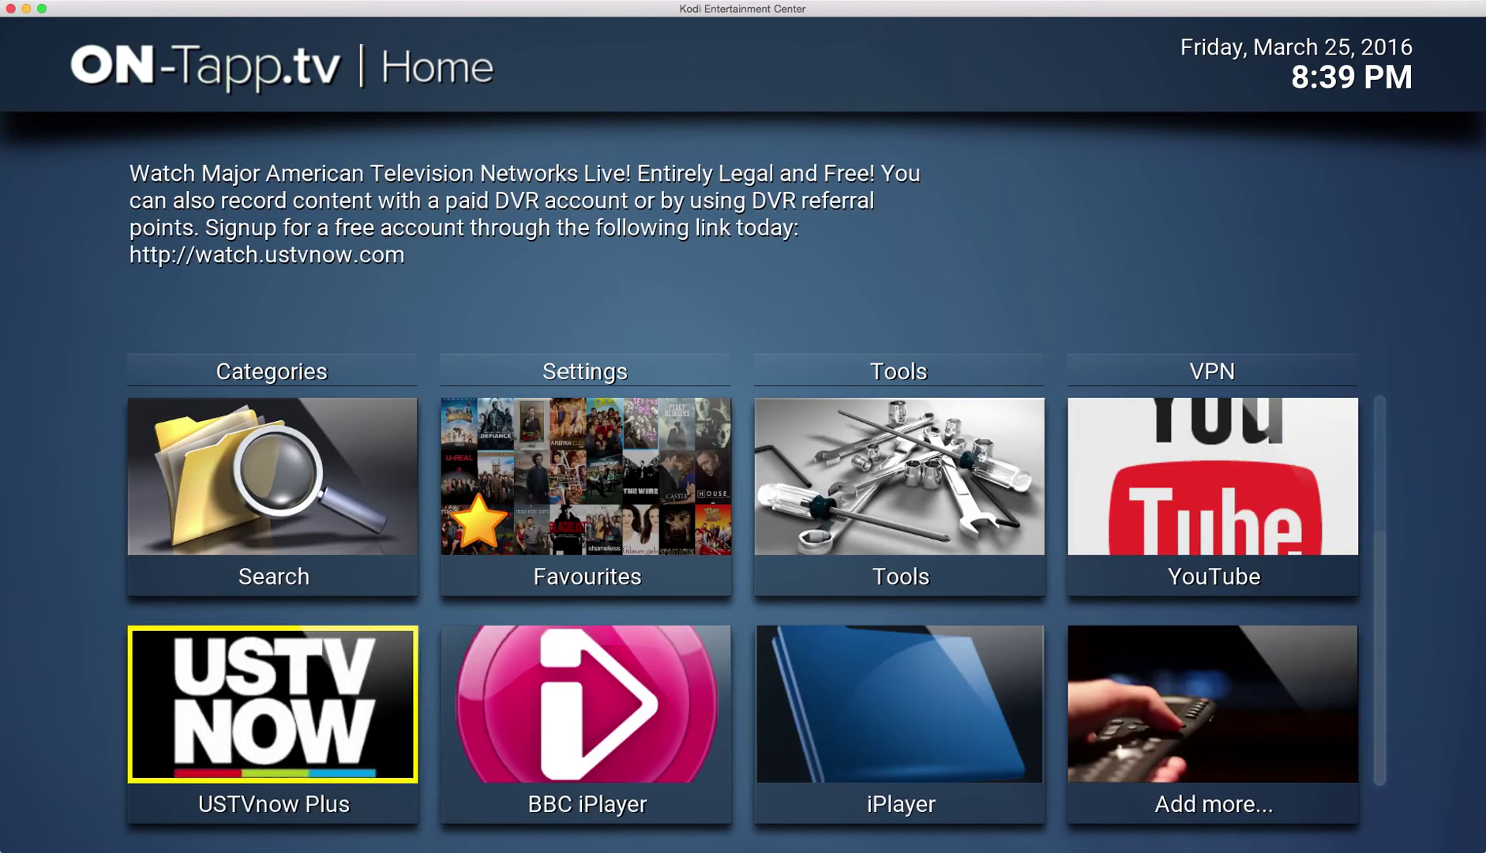
key("Right")
key("Right")
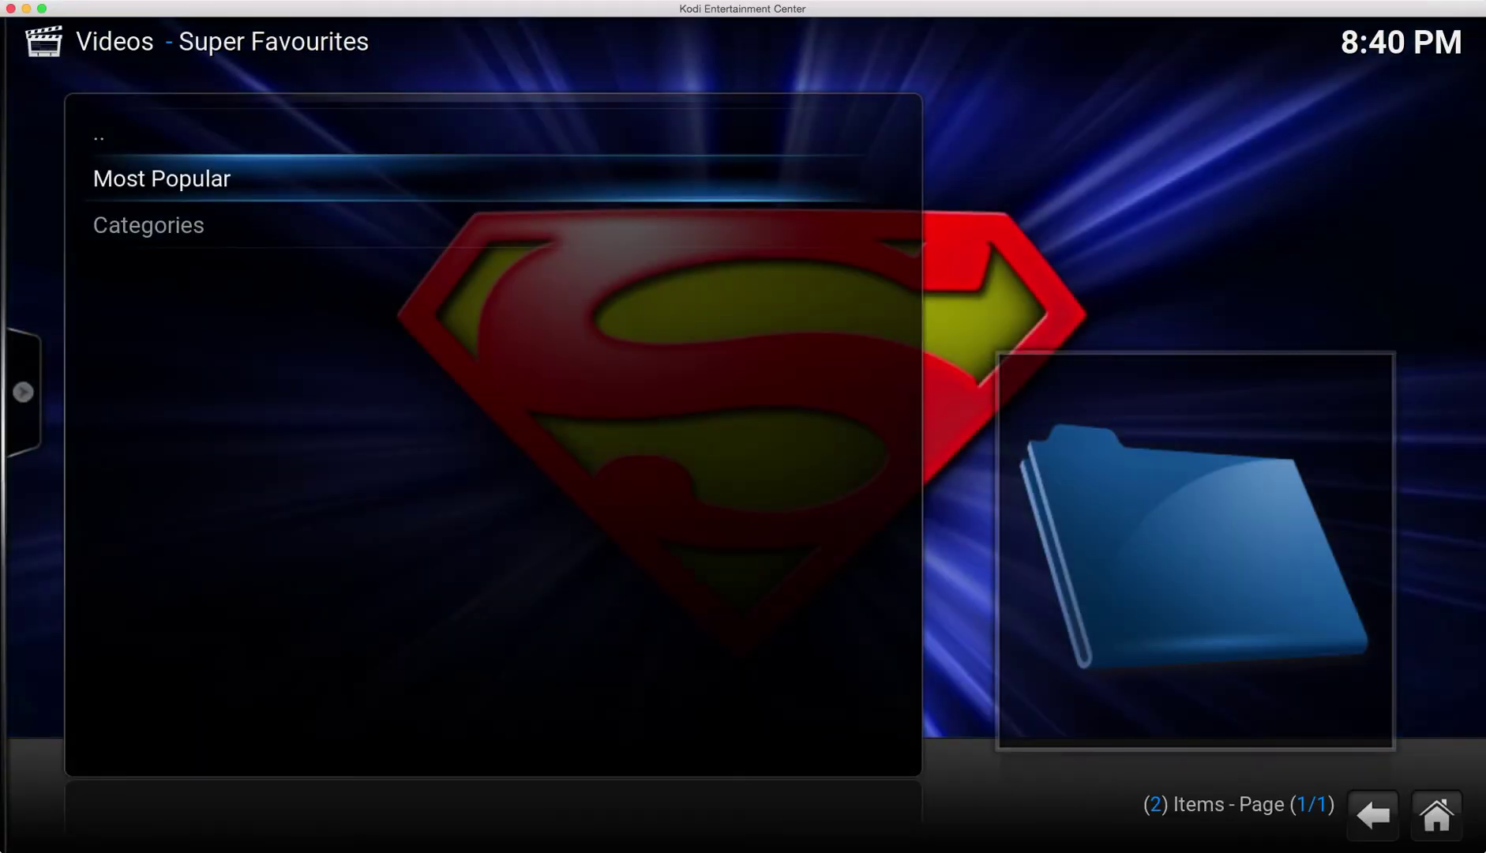
key("Escape")
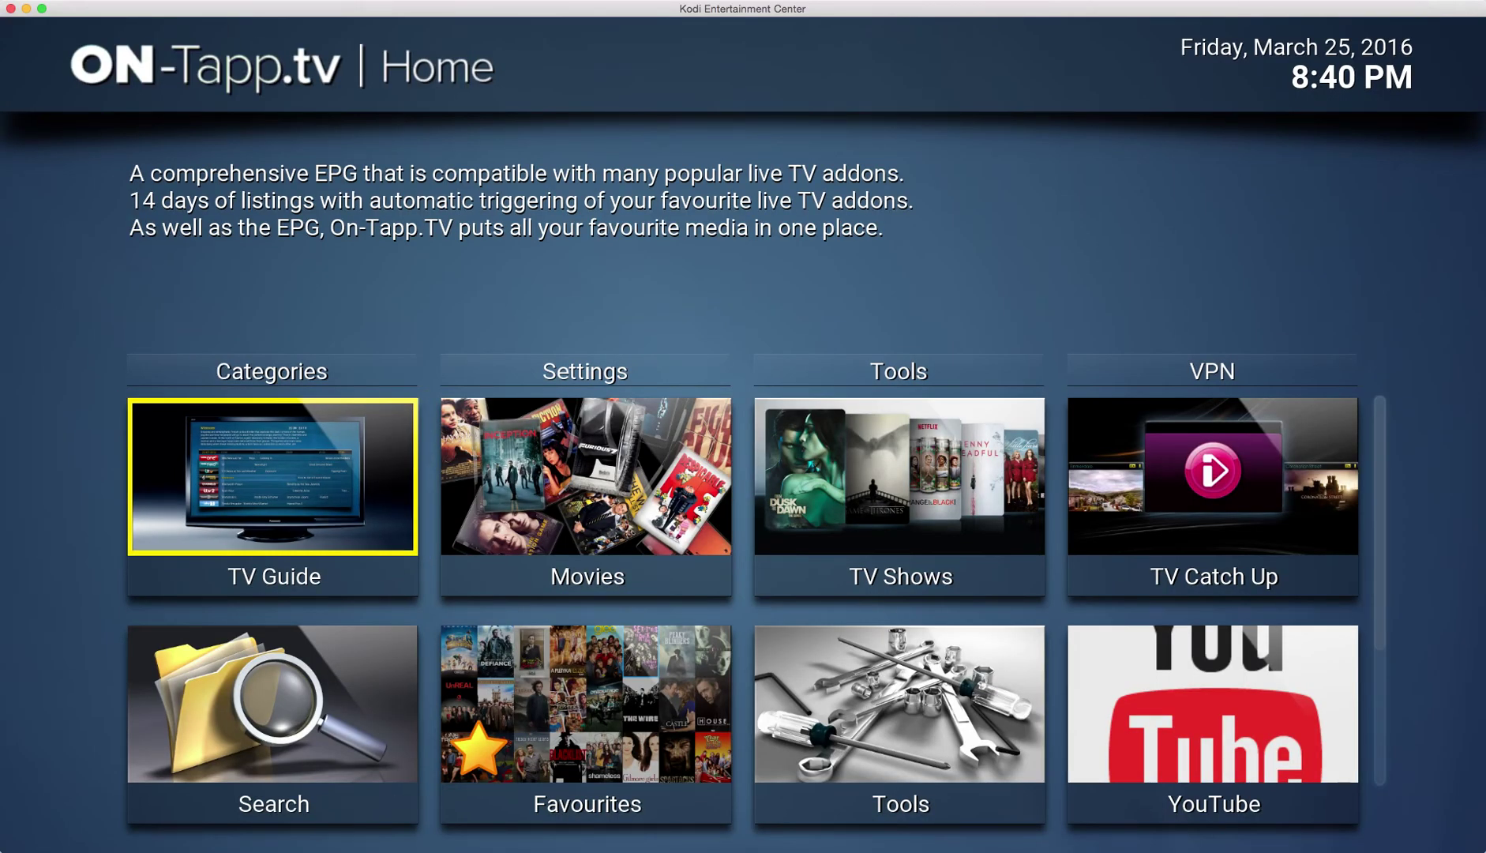
Start replacing the TV Shows shortcut on the On-Tapp.TV home screen, choosing Super Favourite rather than Addon as the shortcut type.
key("Right")
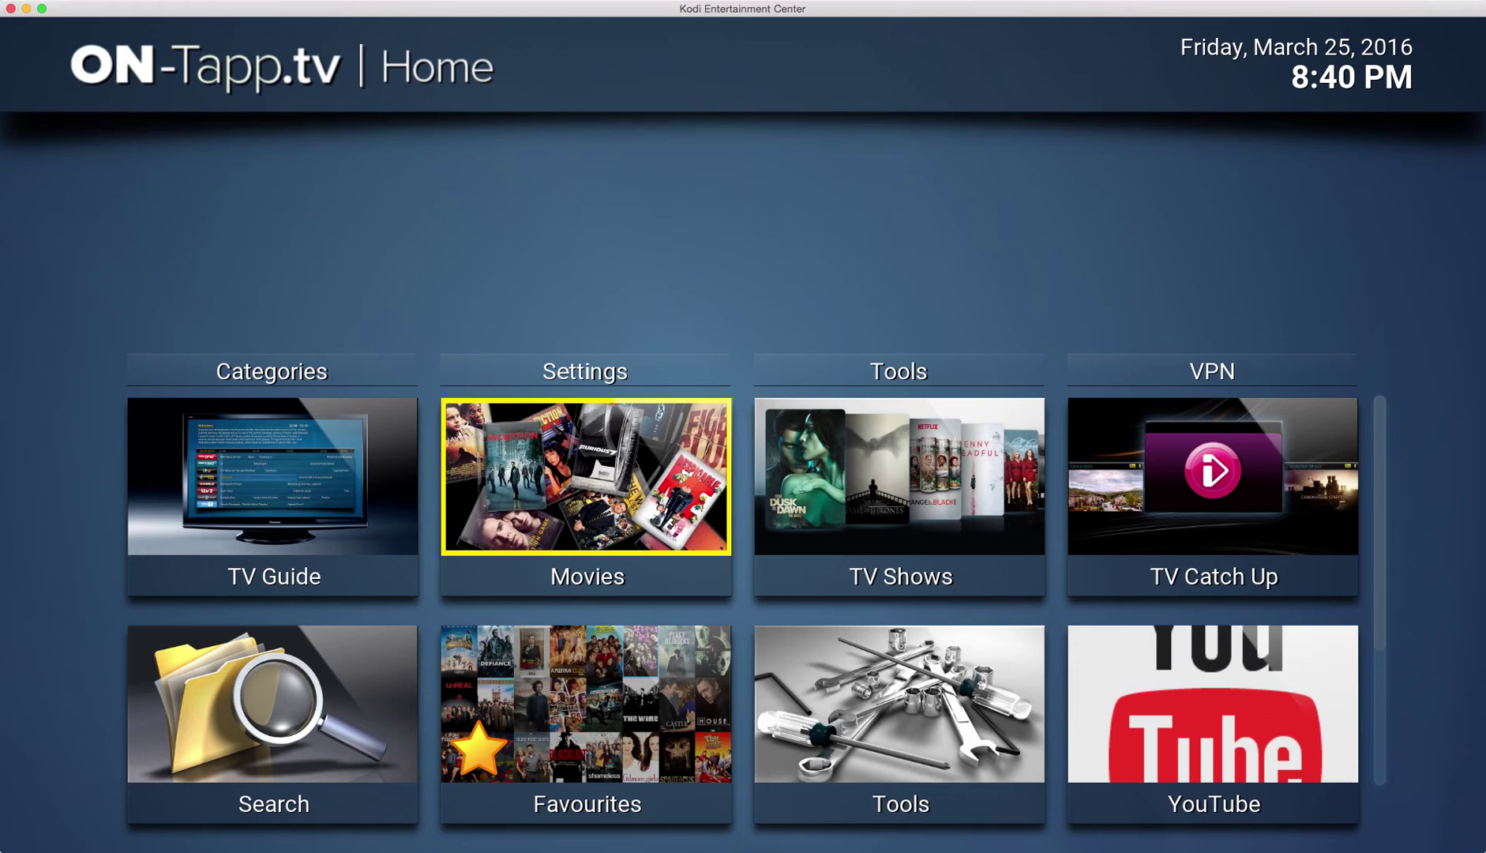
key("Right")
key("Left")
key("Right")
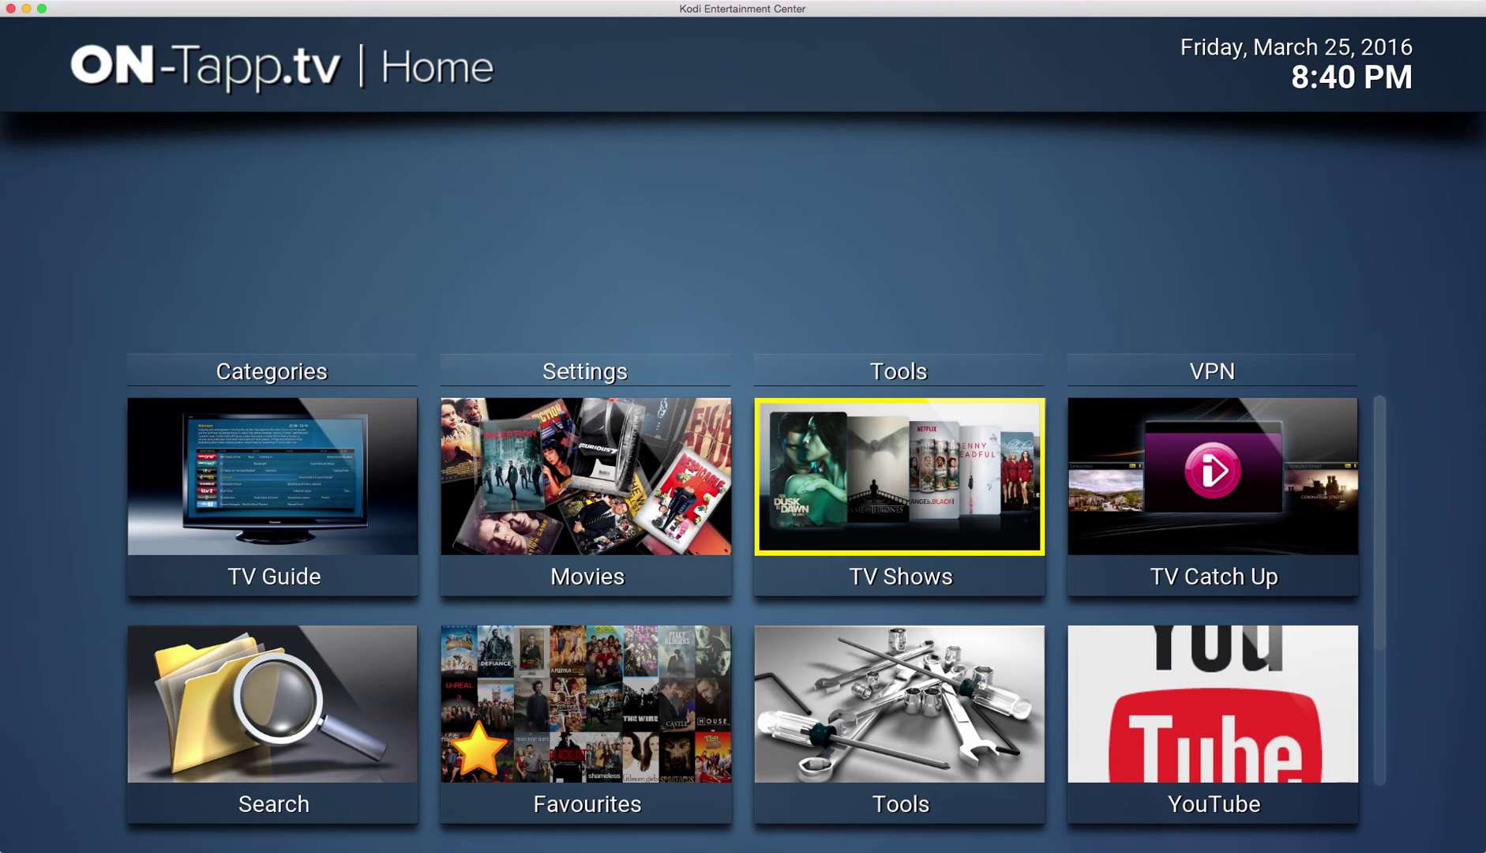
key("c")
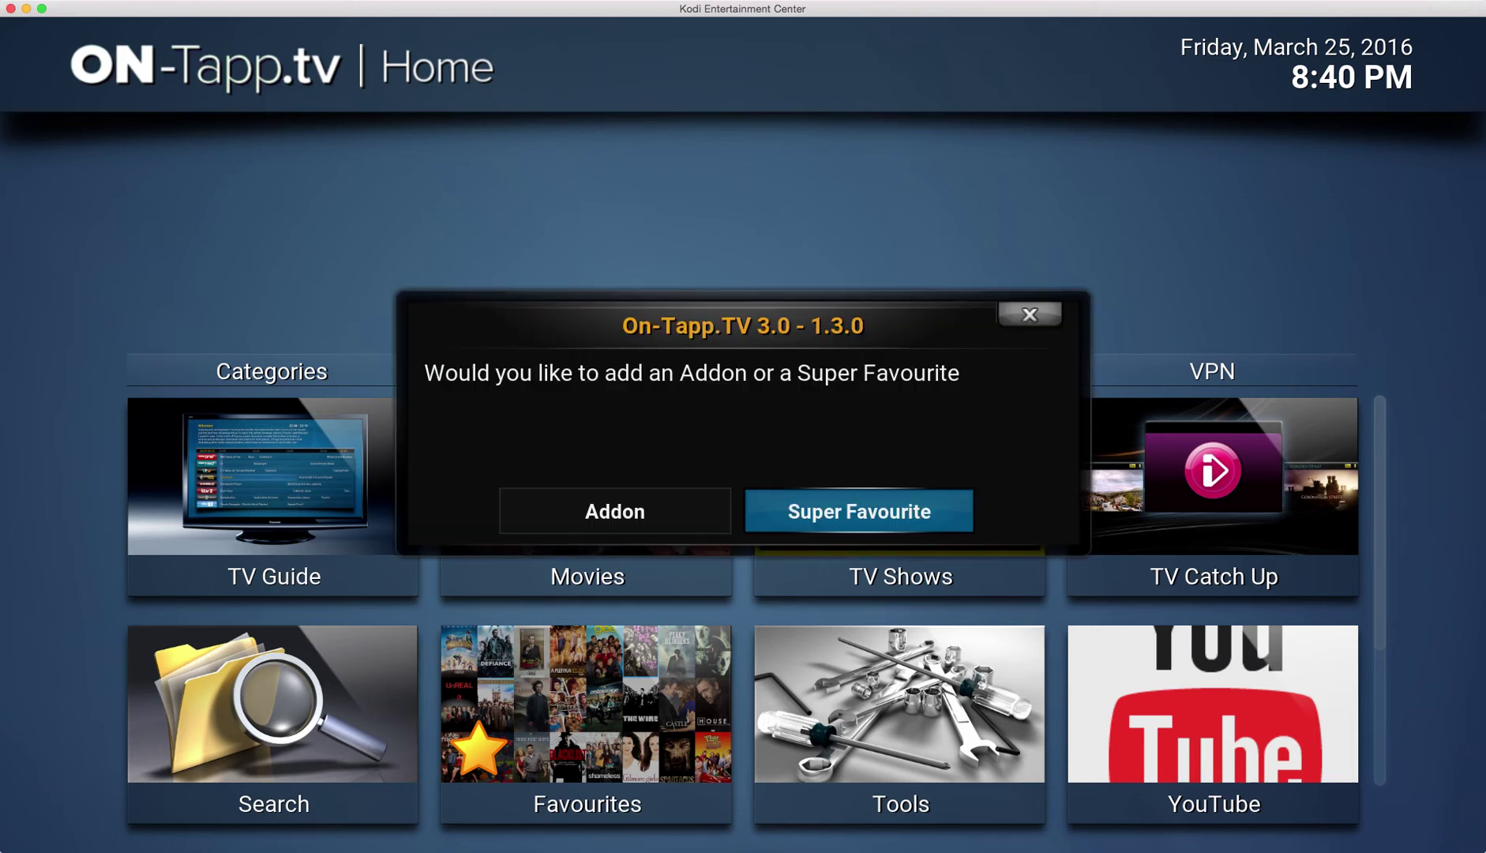
key("Left")
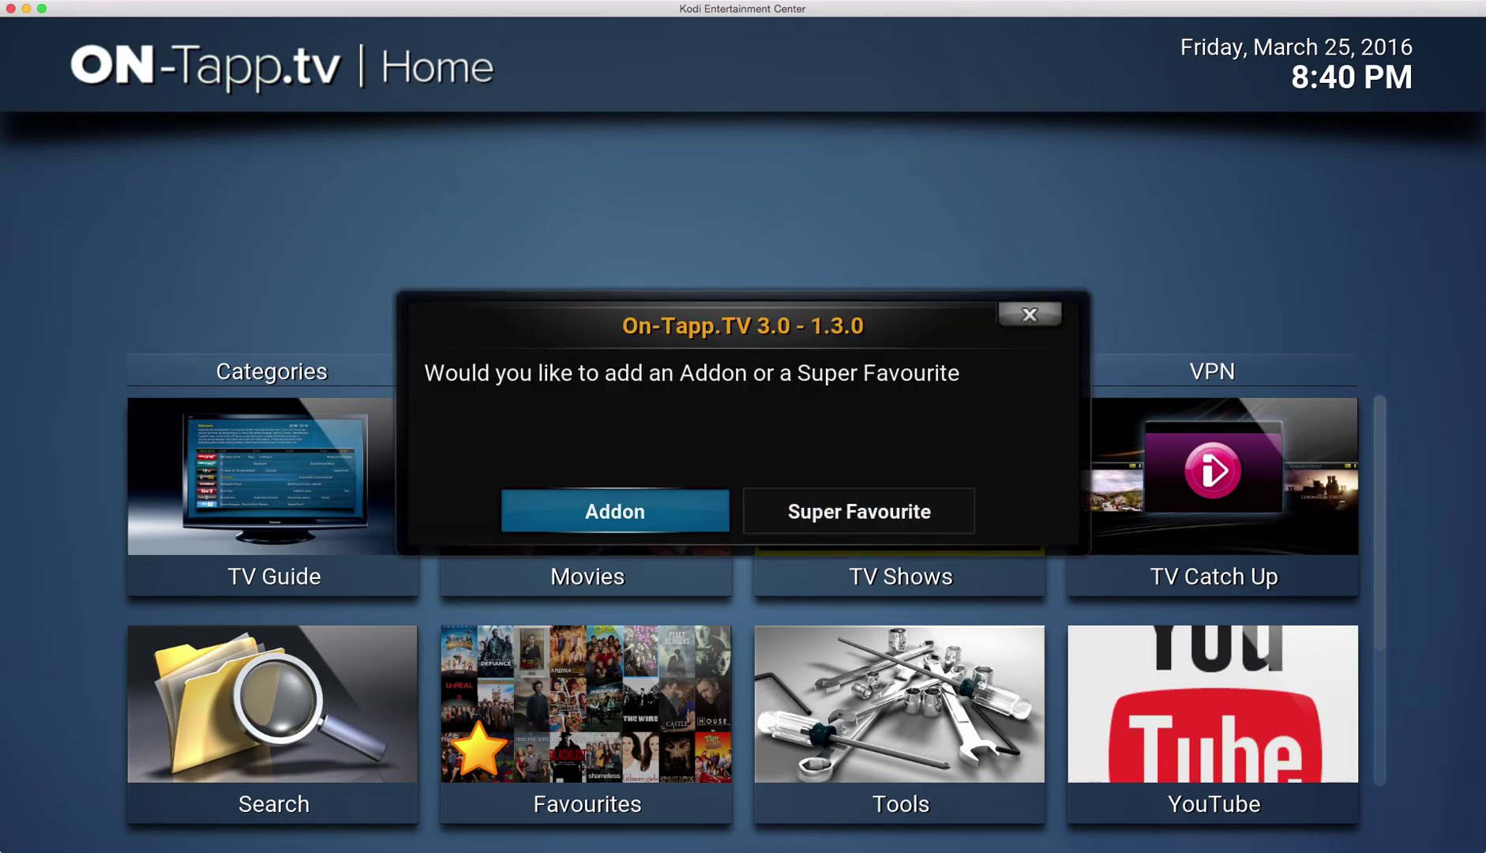
key("Right")
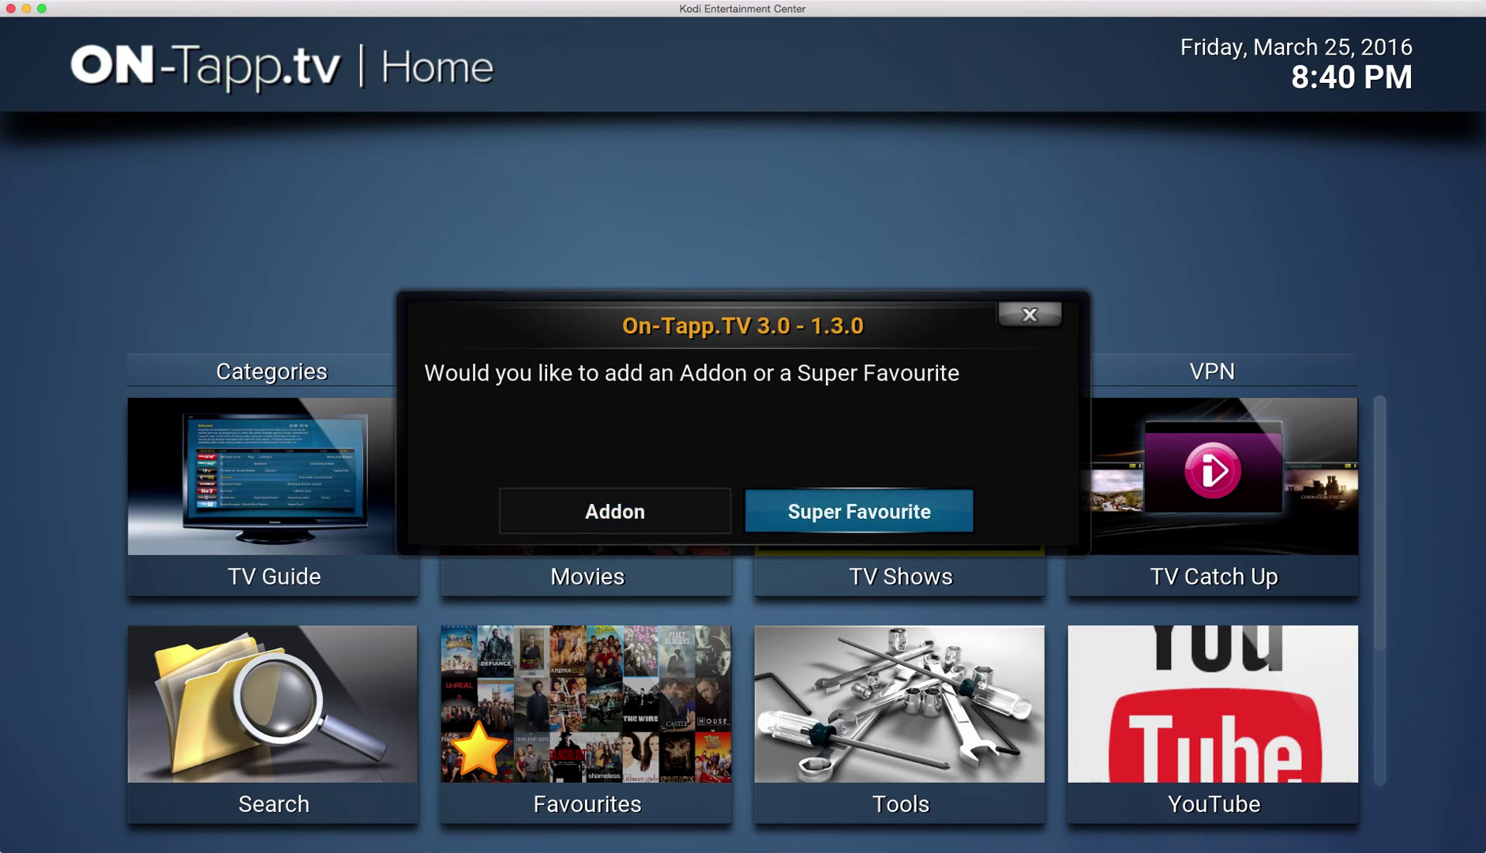
key("Left")
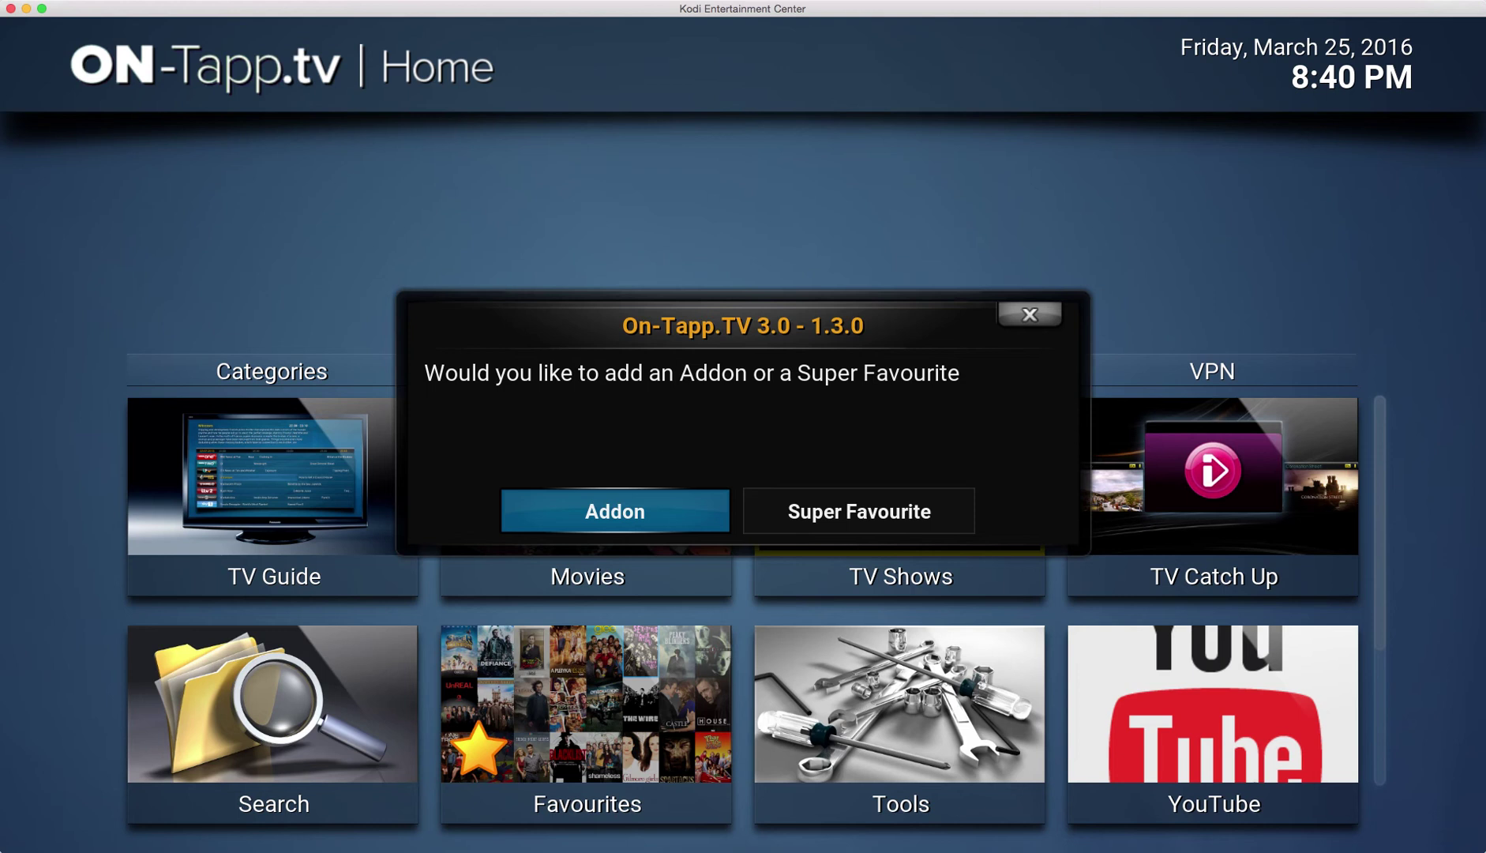
key("Right")
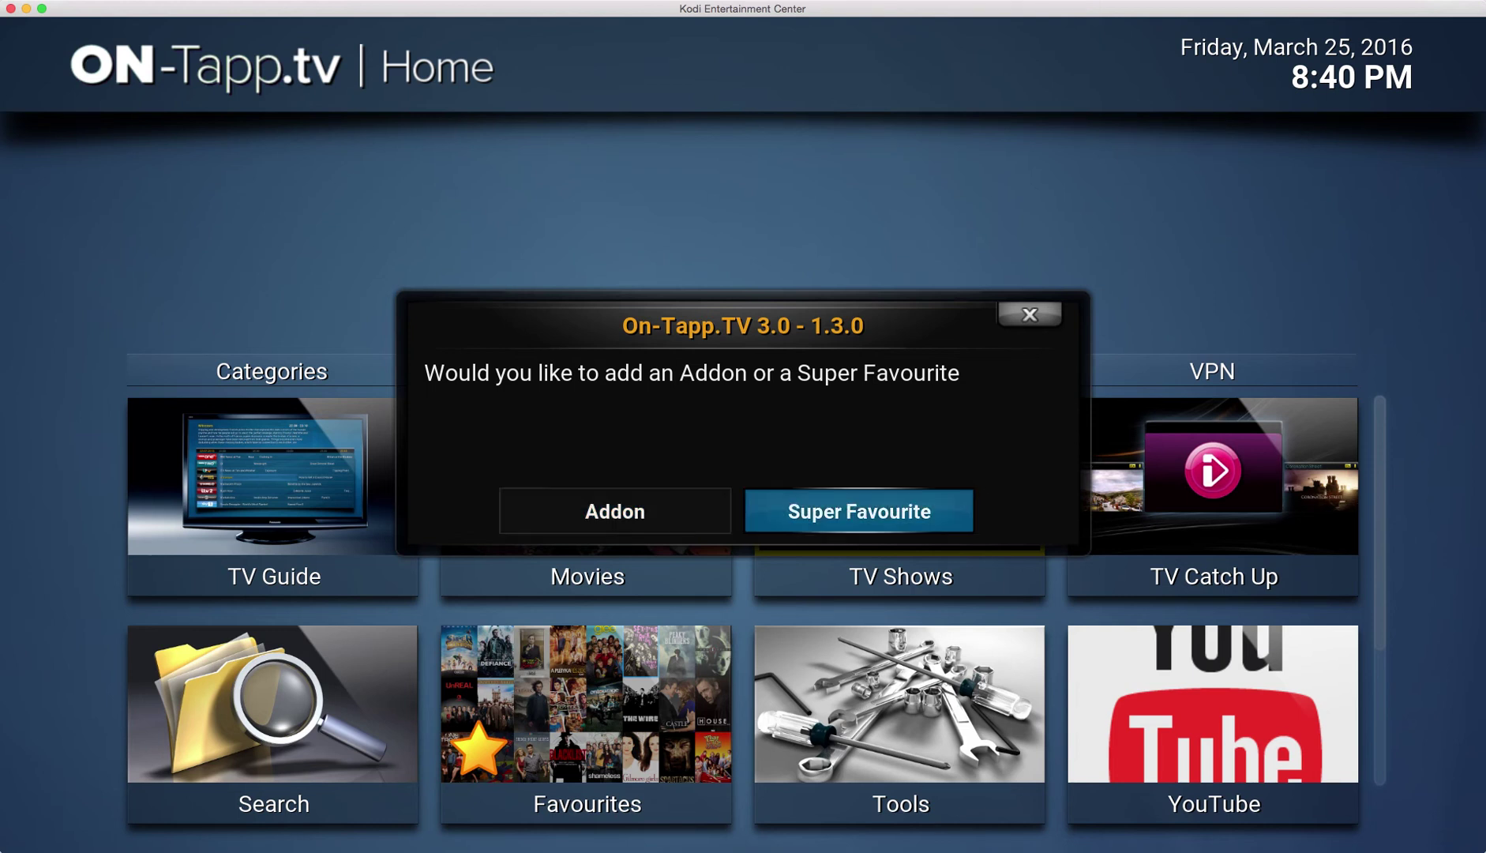
key("Return")
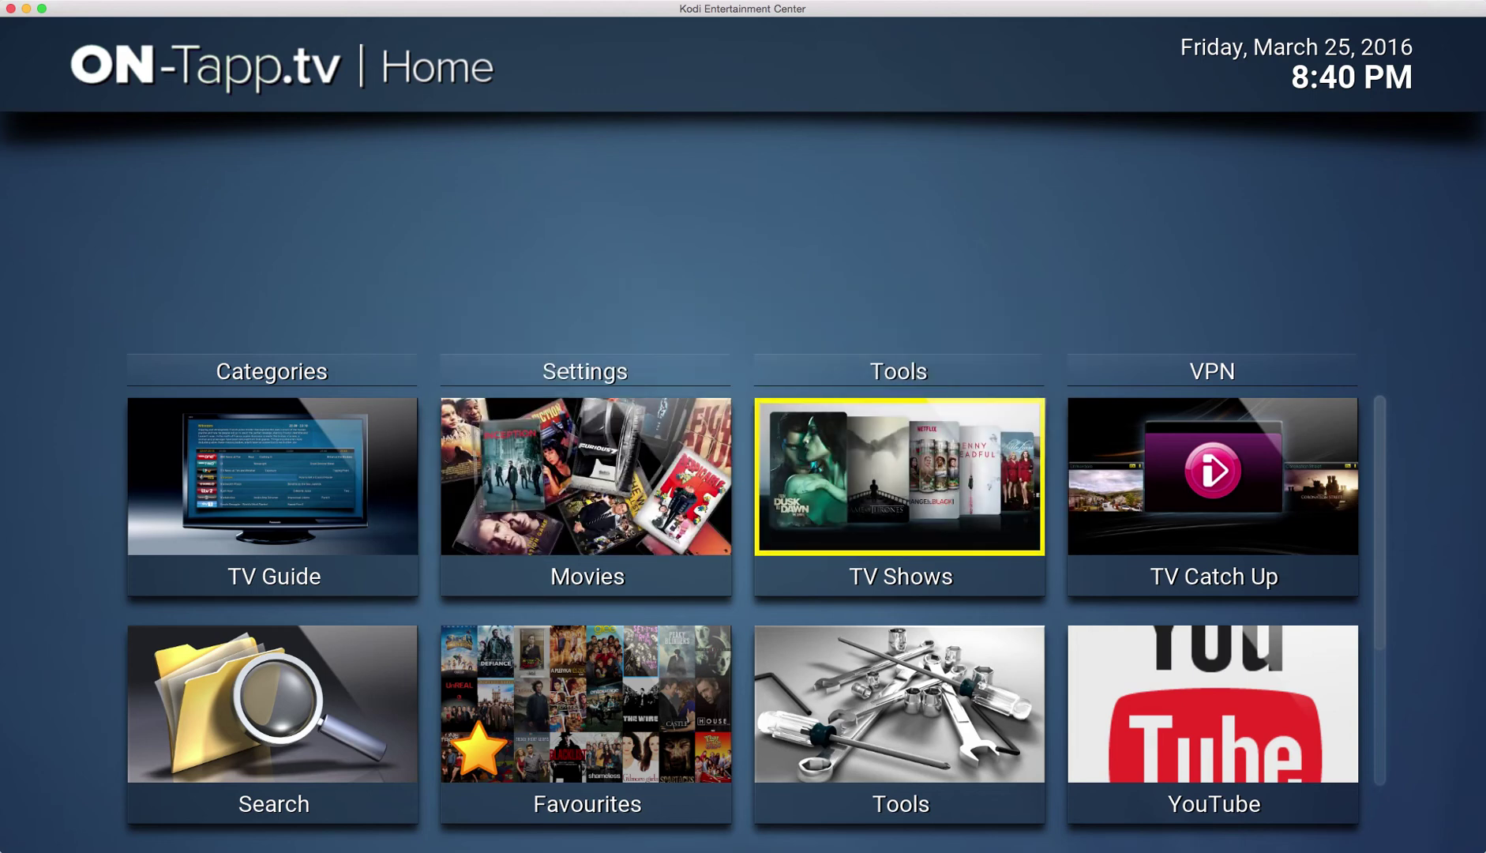
Browse into the iPlayer folder and assign iPlayer (open folder) to the TV Shows tile.
key("Down")
key("Down")
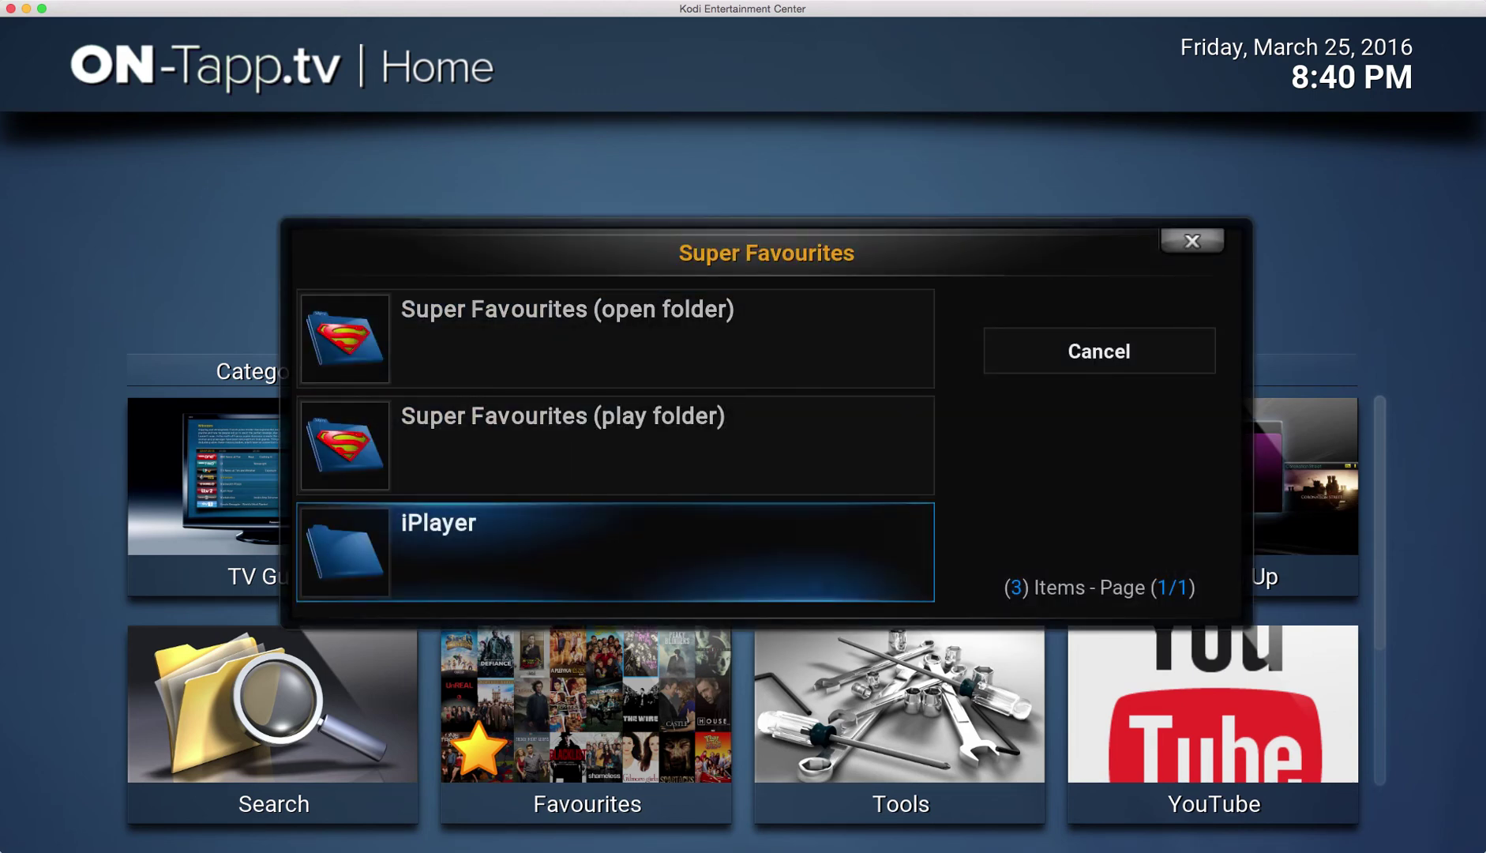
key("Return")
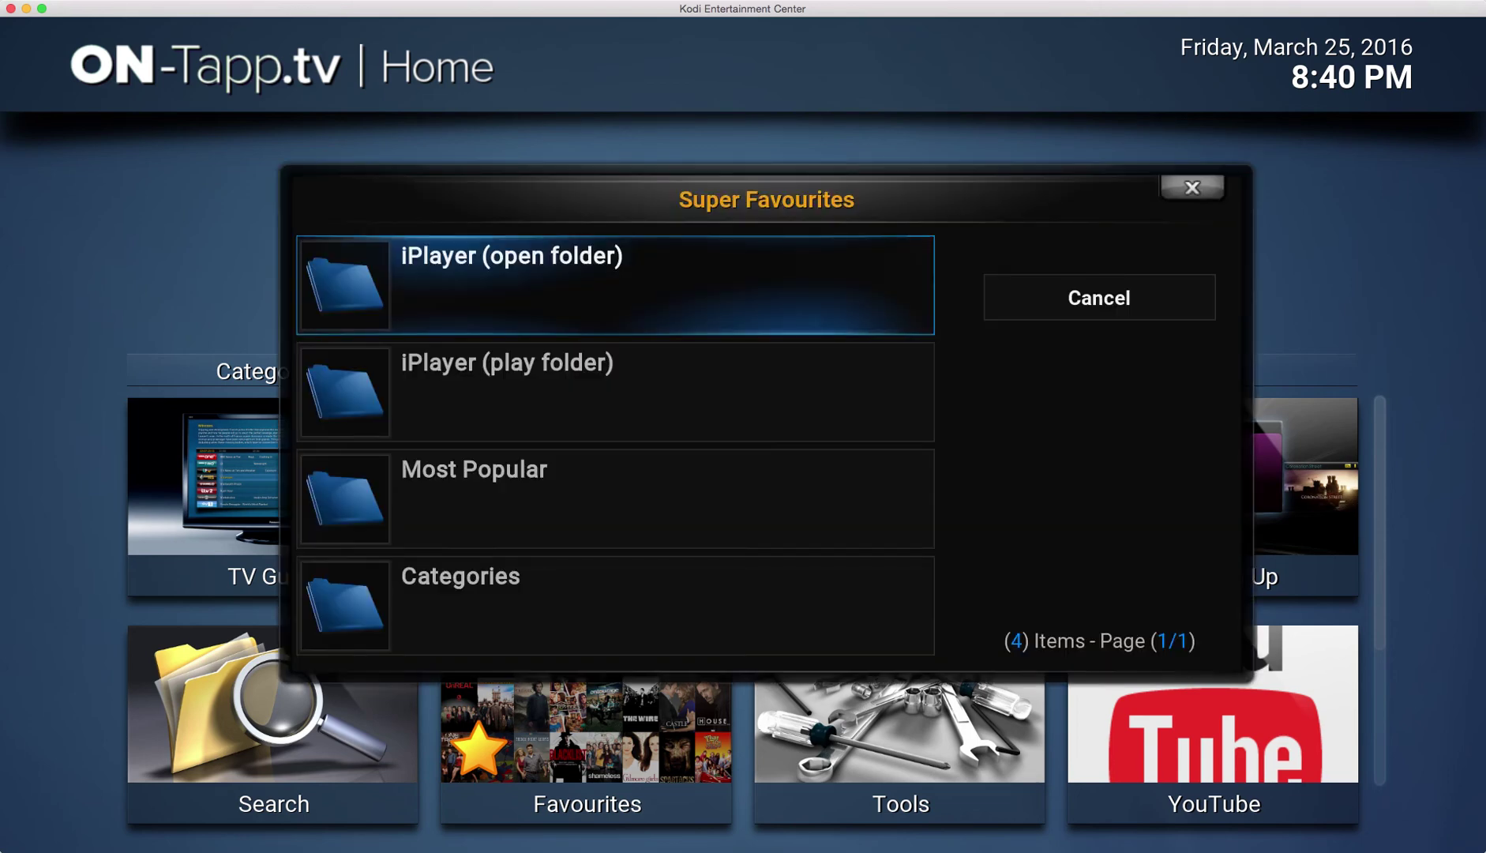
key("Down")
key("Up")
key("Return")
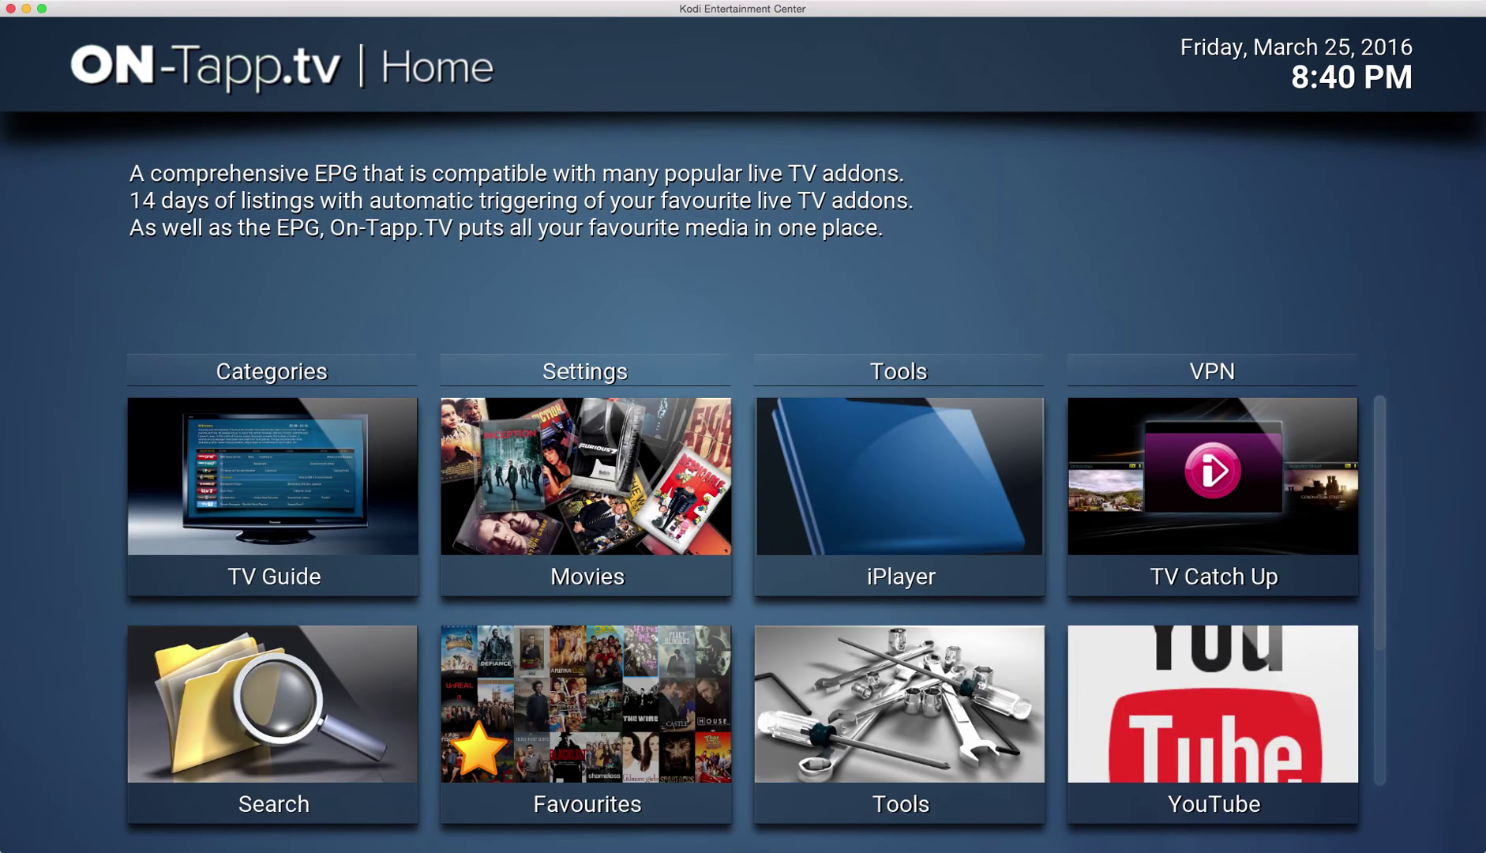
Assign the YouTube add-on as the shortcut for the Movies tile on the On-Tapp.TV home screen.
key("Right")
key("Right")
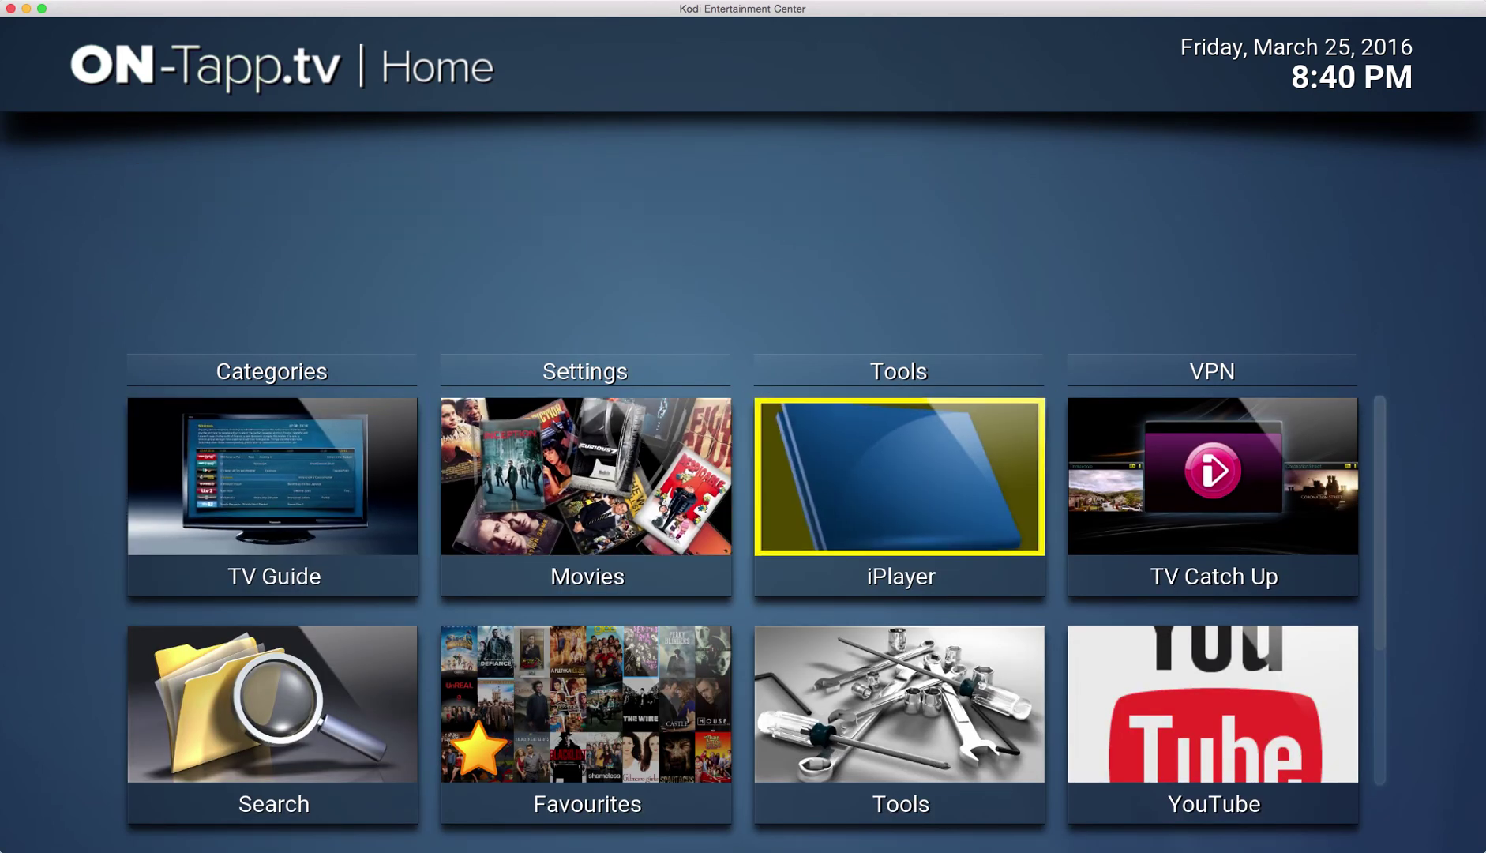
key("Left")
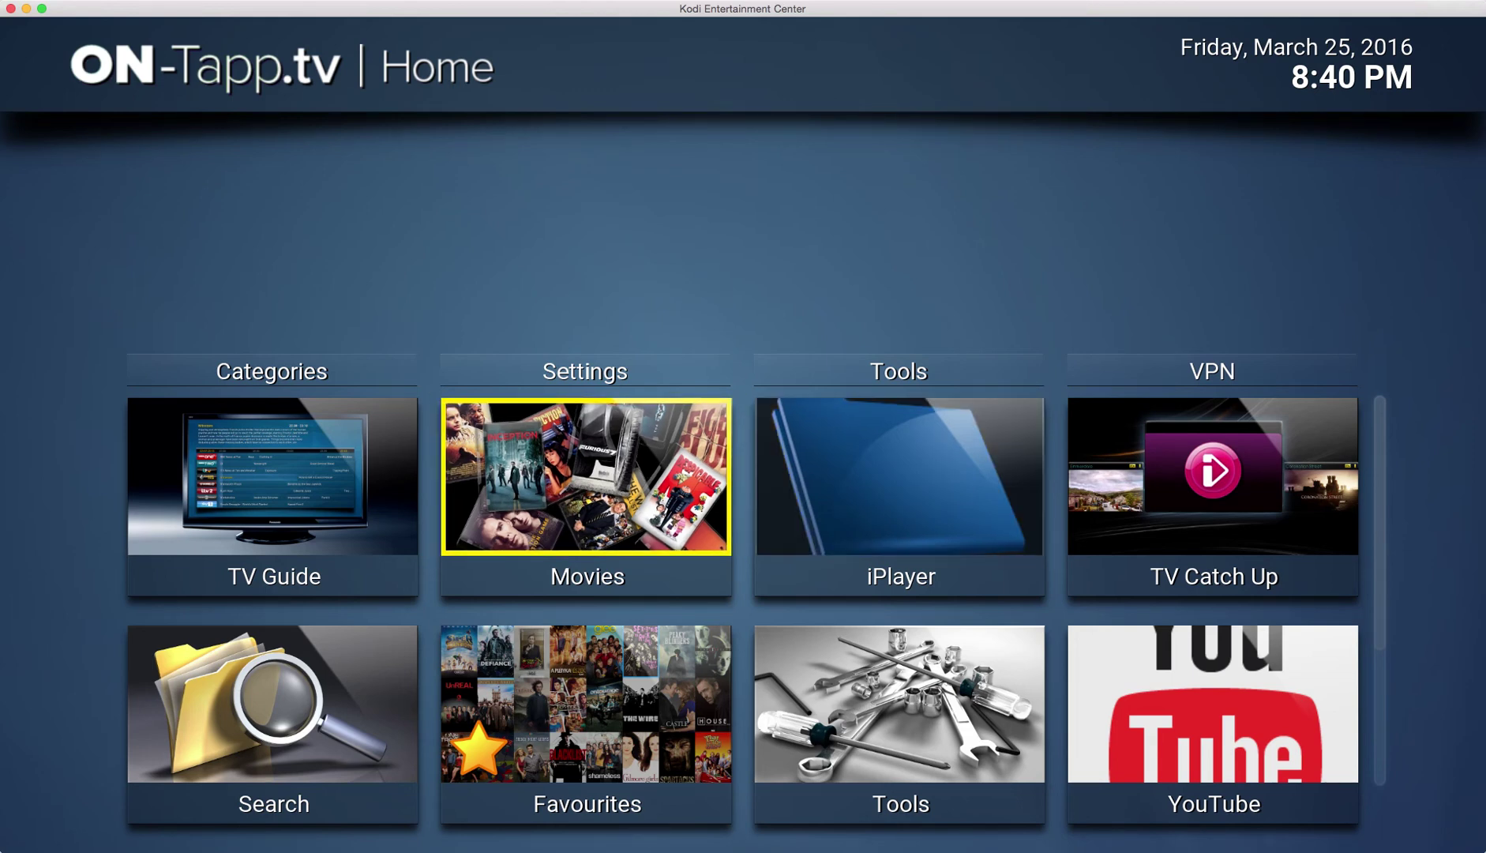
key("c")
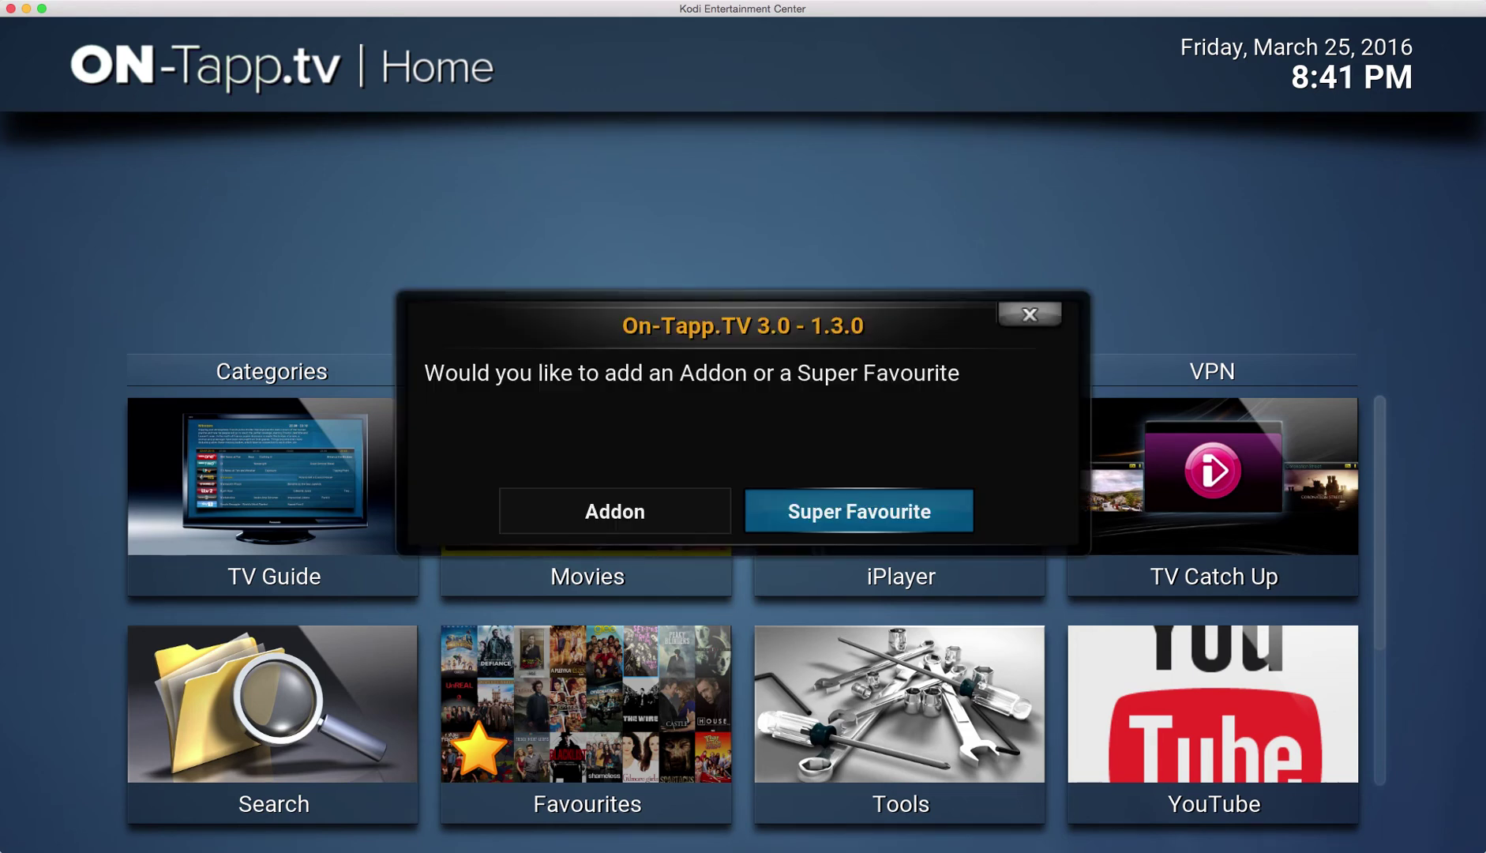
key("Left")
key("Return")
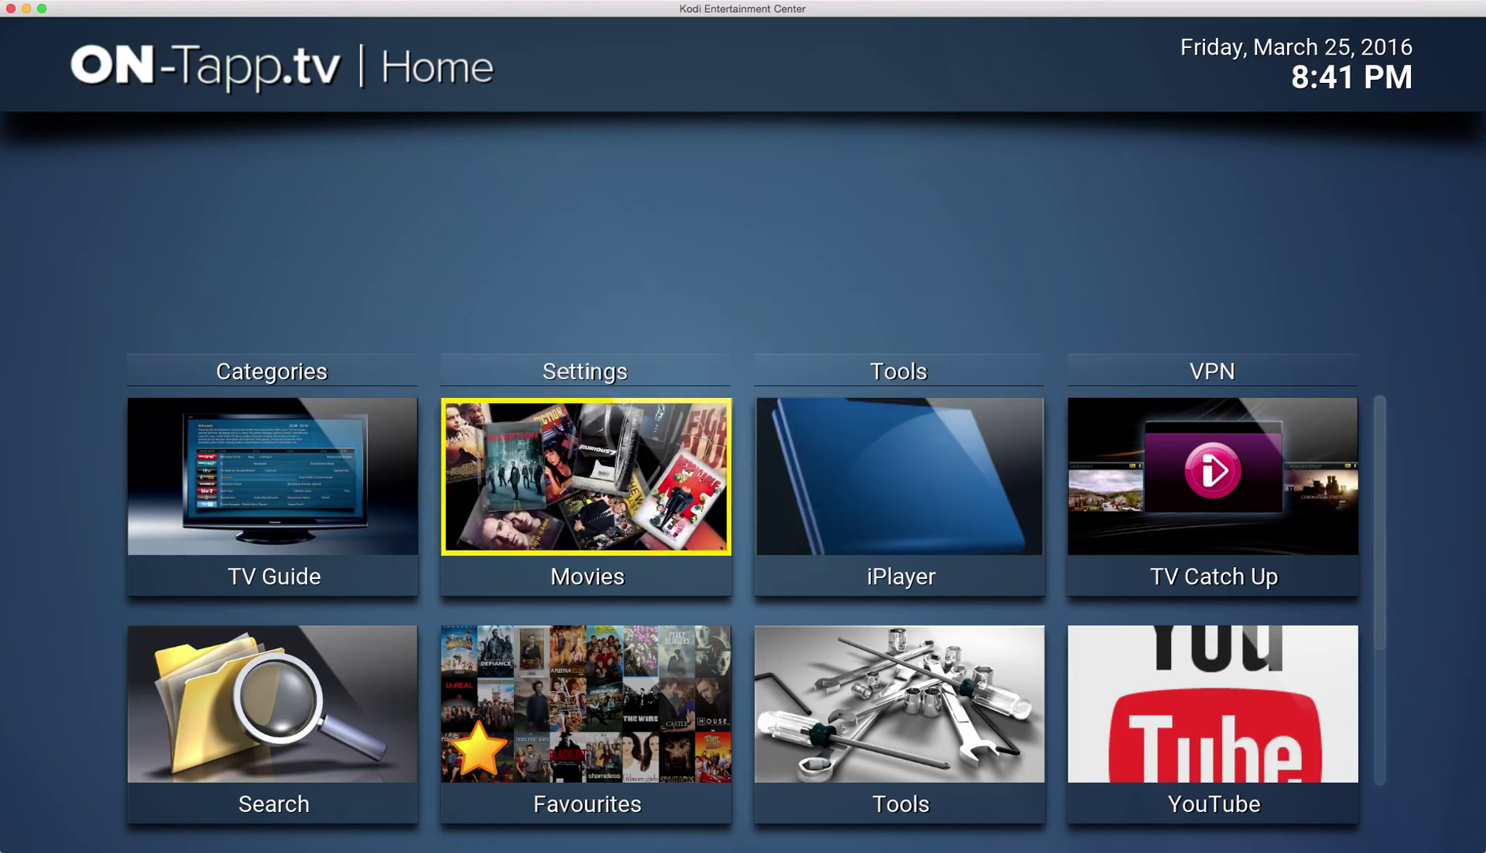
key("Up")
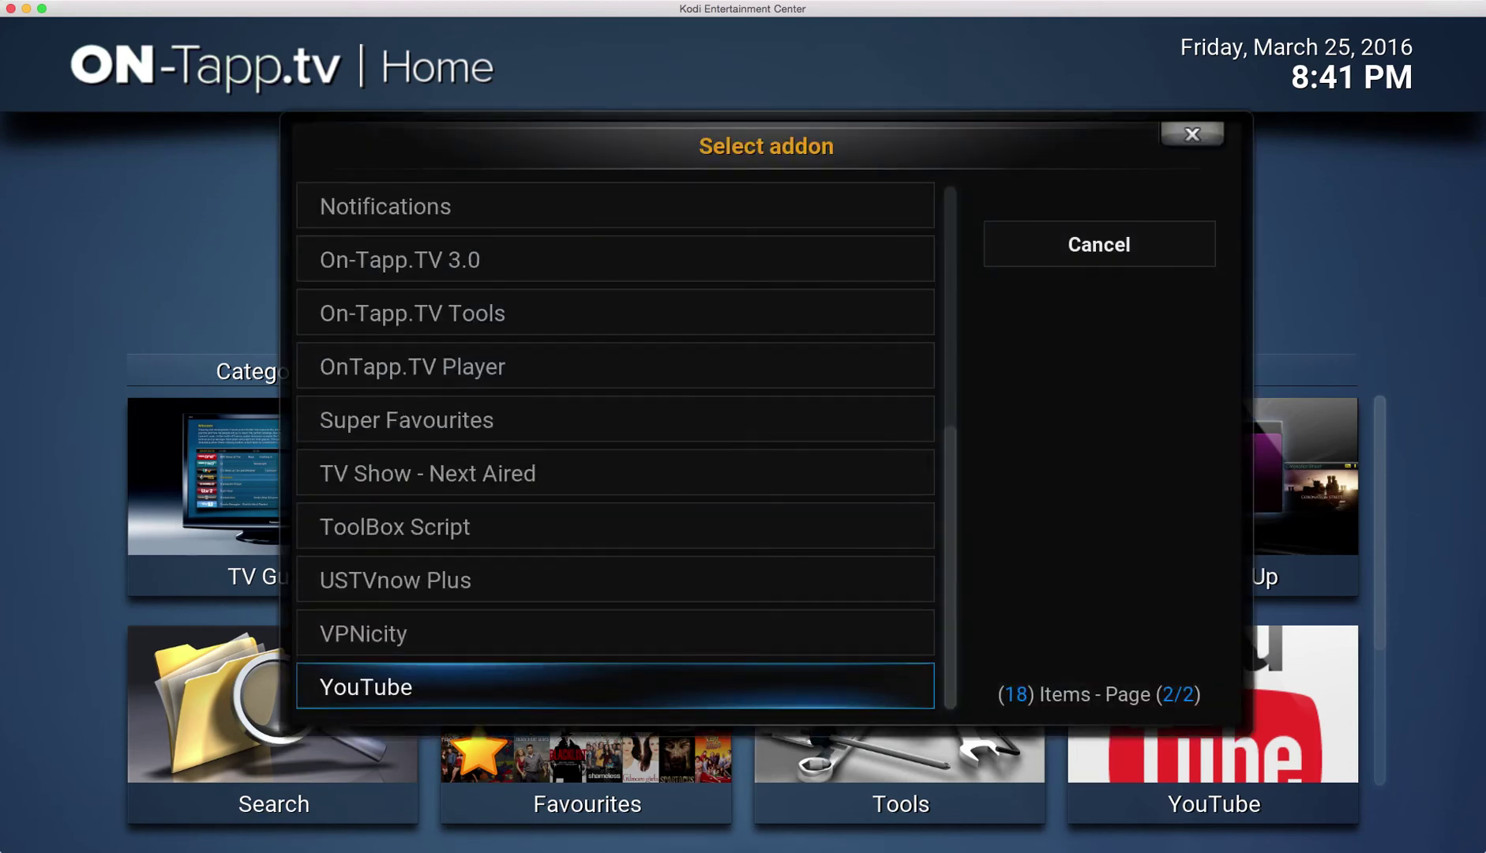
key("Up")
key("Down")
key("Return")
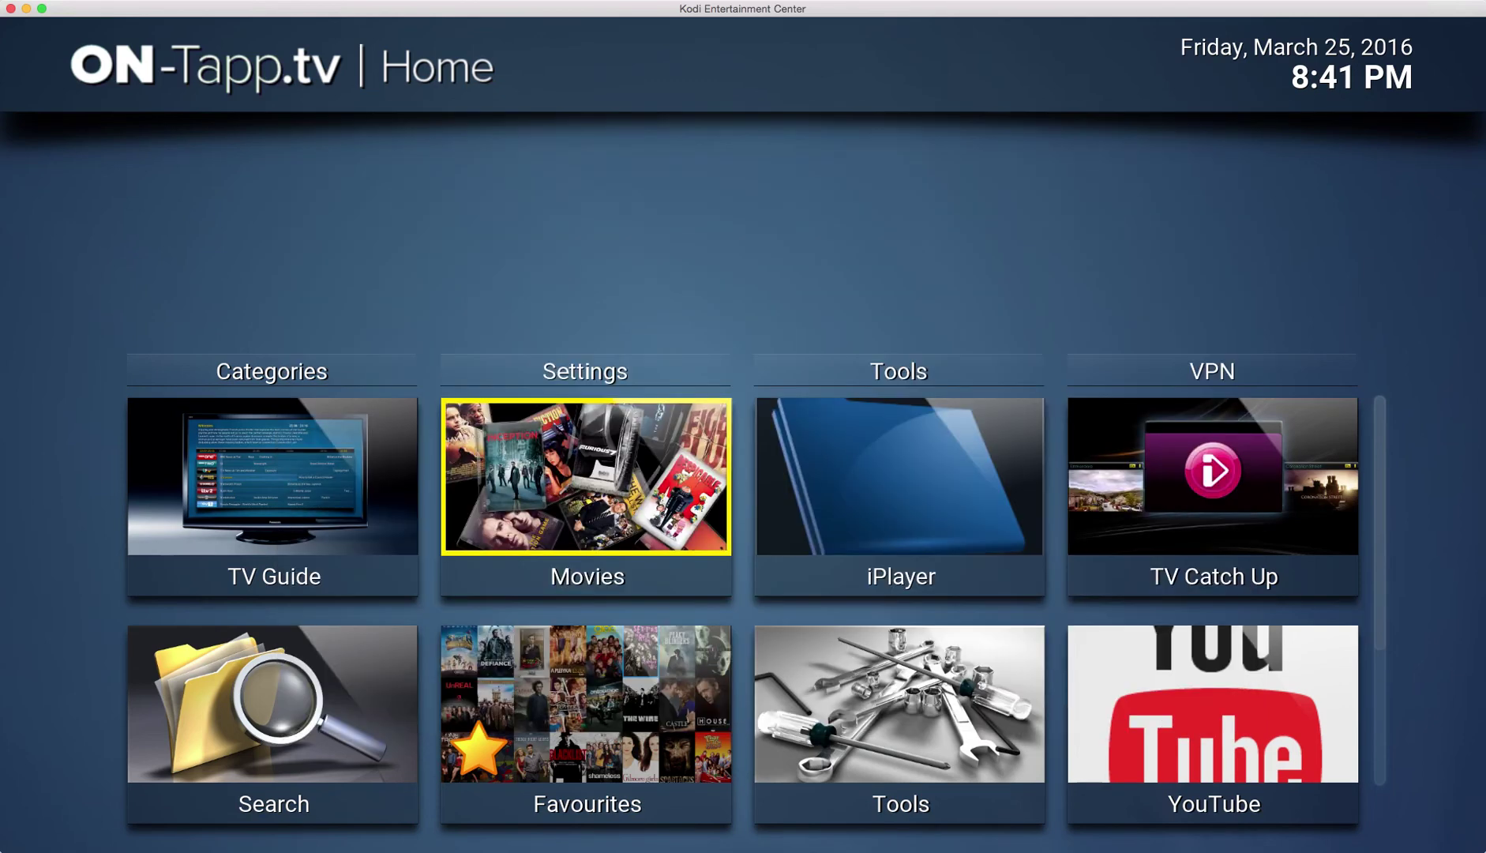
Launch YouTube from the Movies tile, try to open Popular right now, and return to the On-Tapp.TV home screen.
key("Left")
key("Right")
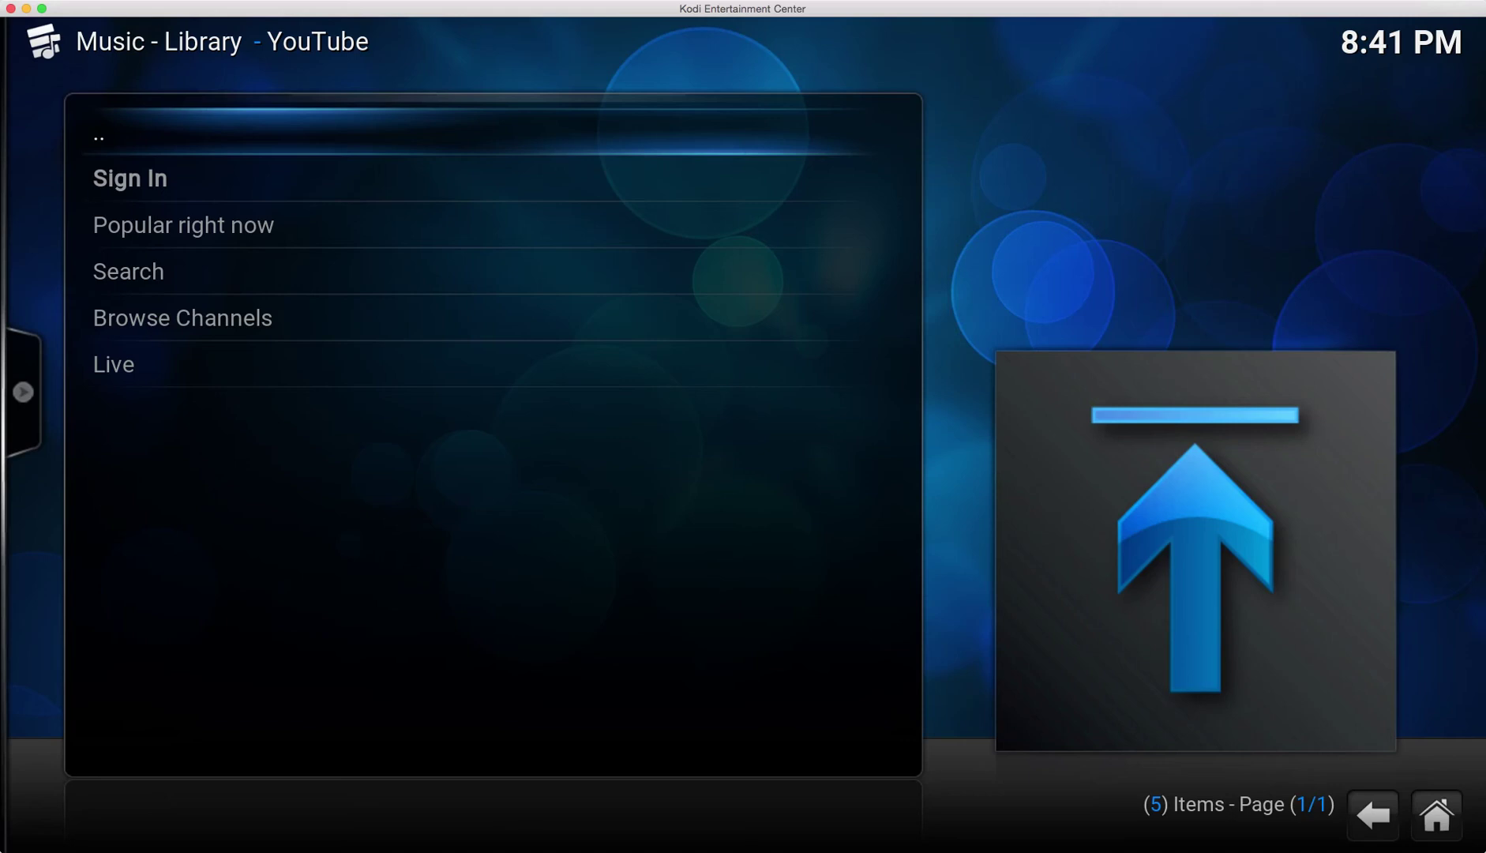
key("Down")
key("Down")
key("Down")
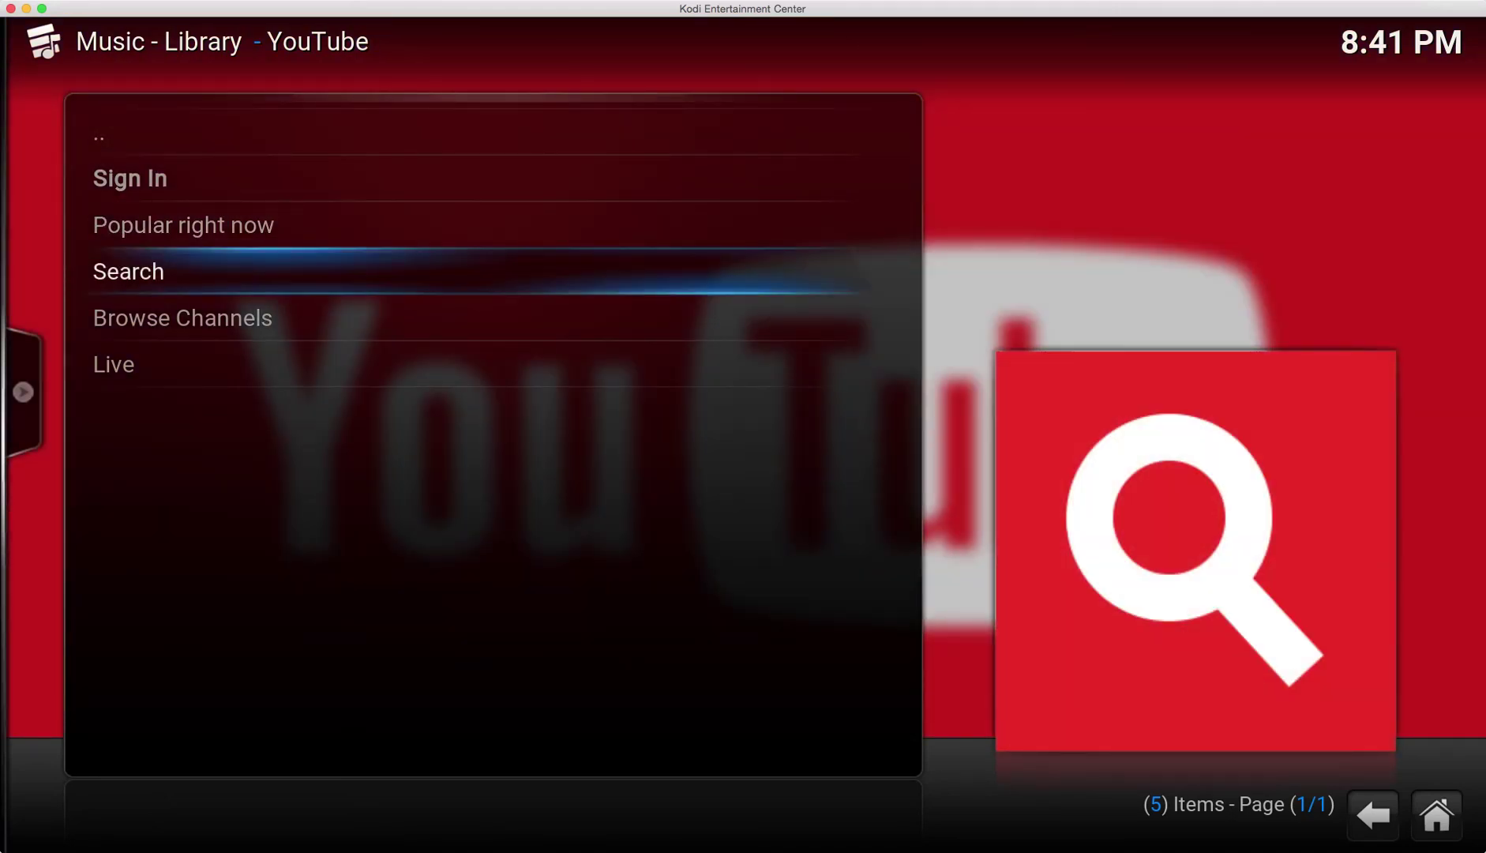
key("Up")
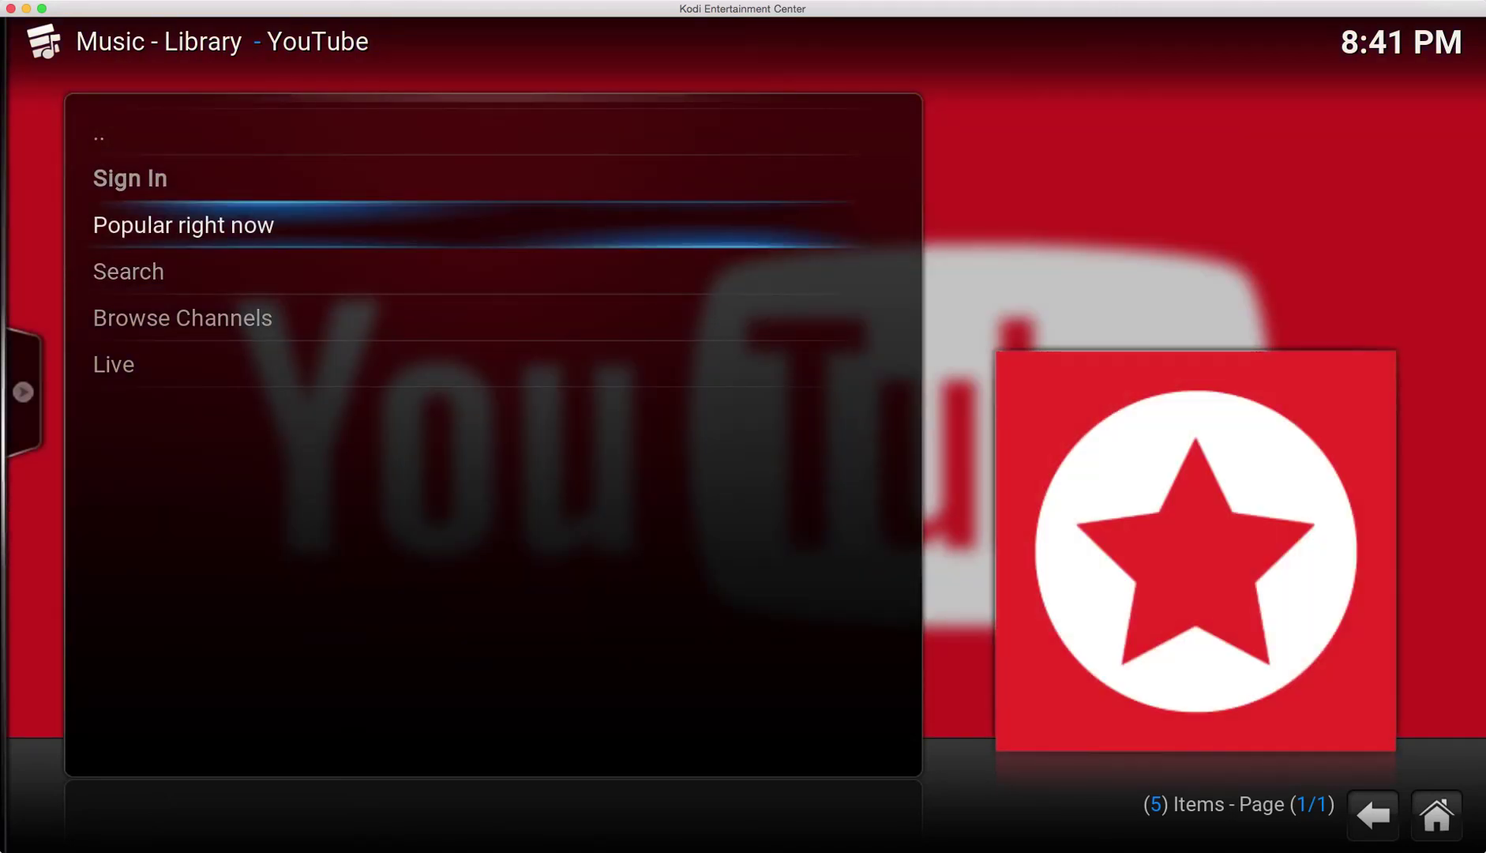
key("Return")
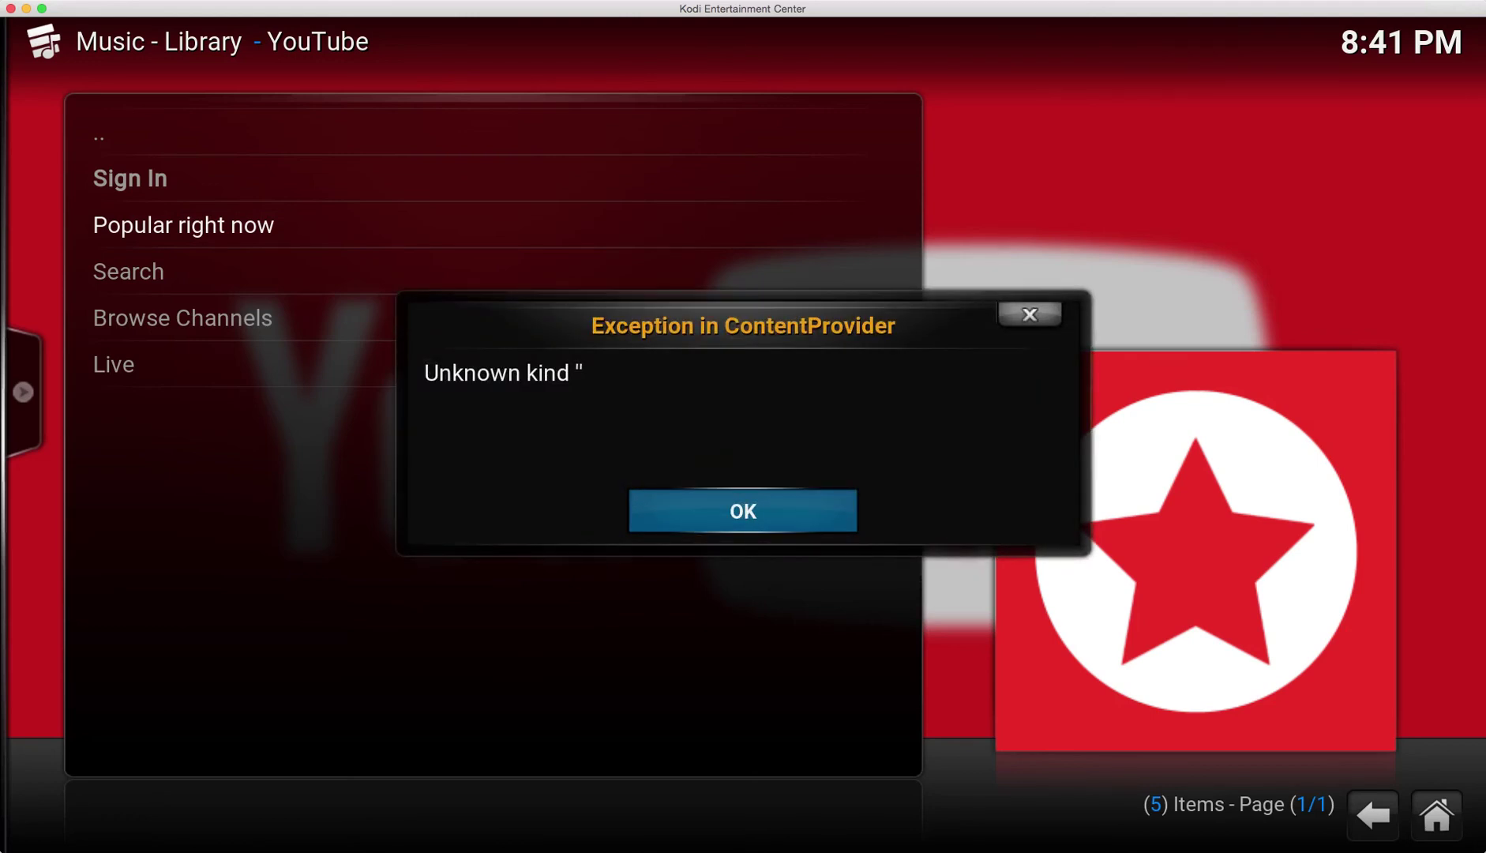
key("Return")
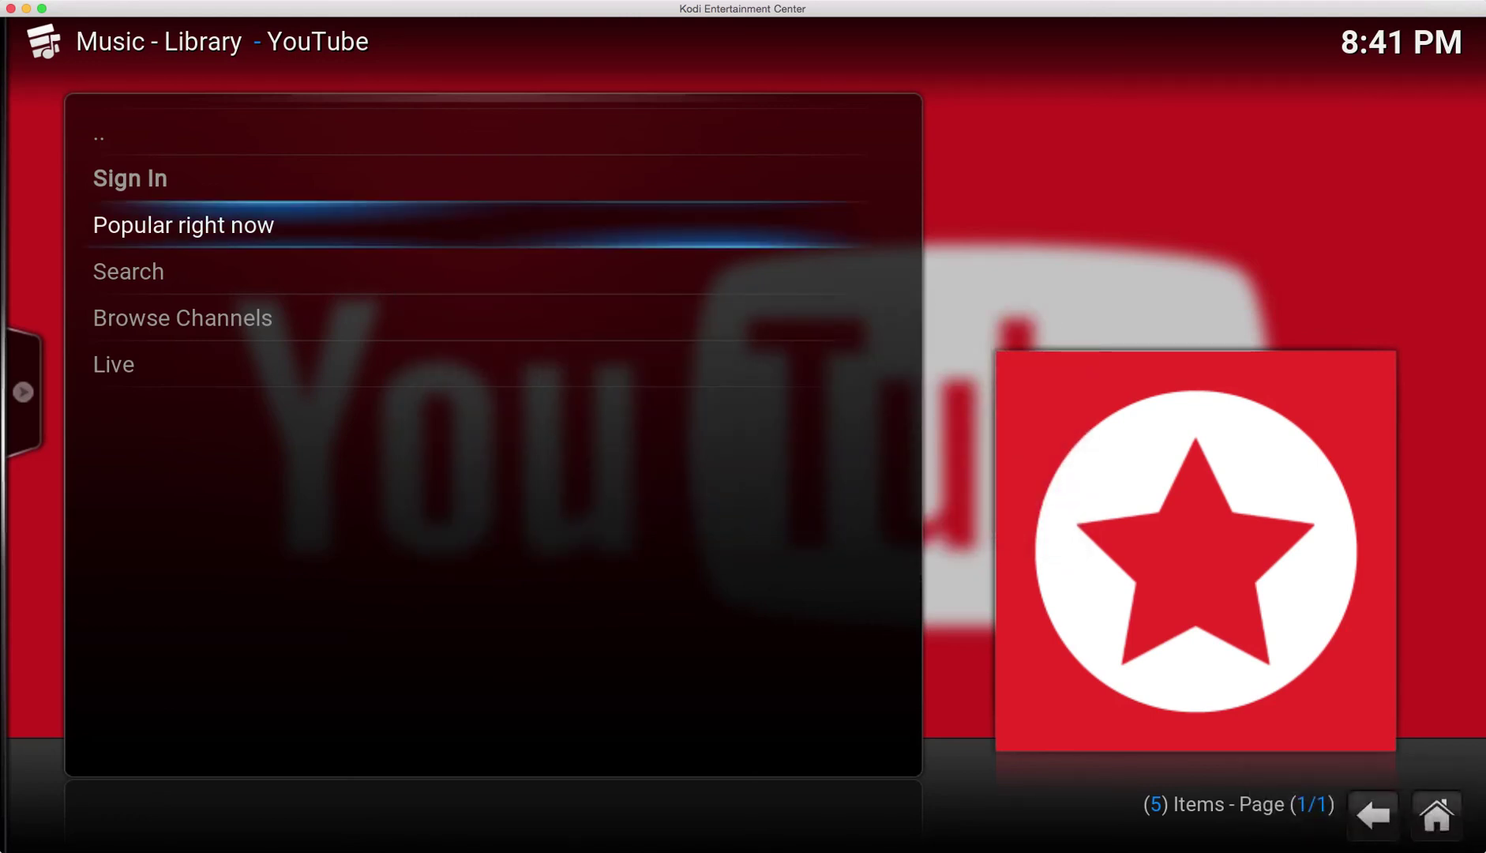
key("Down")
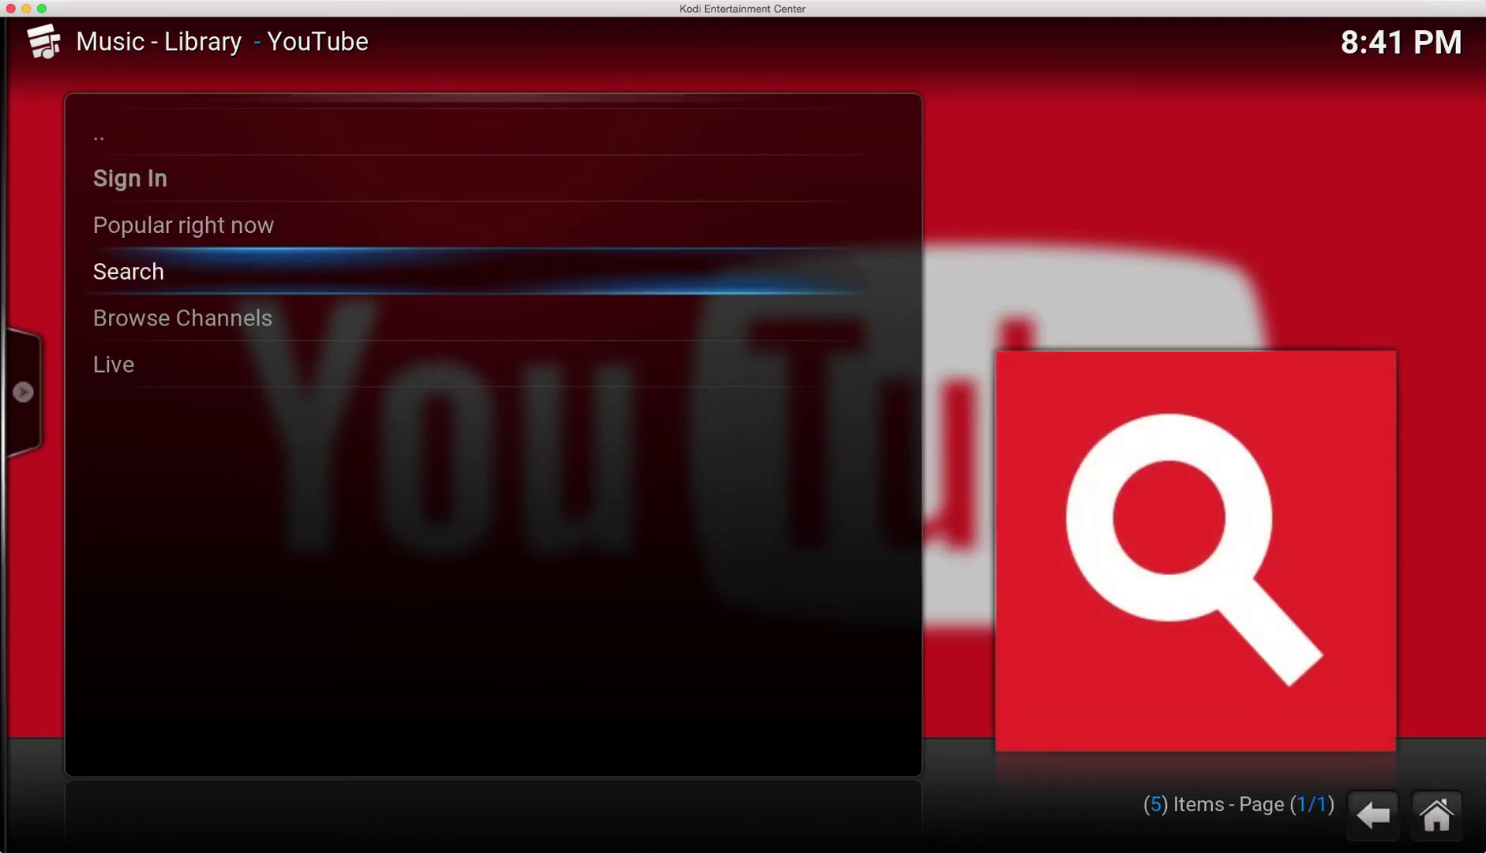
key("Escape")
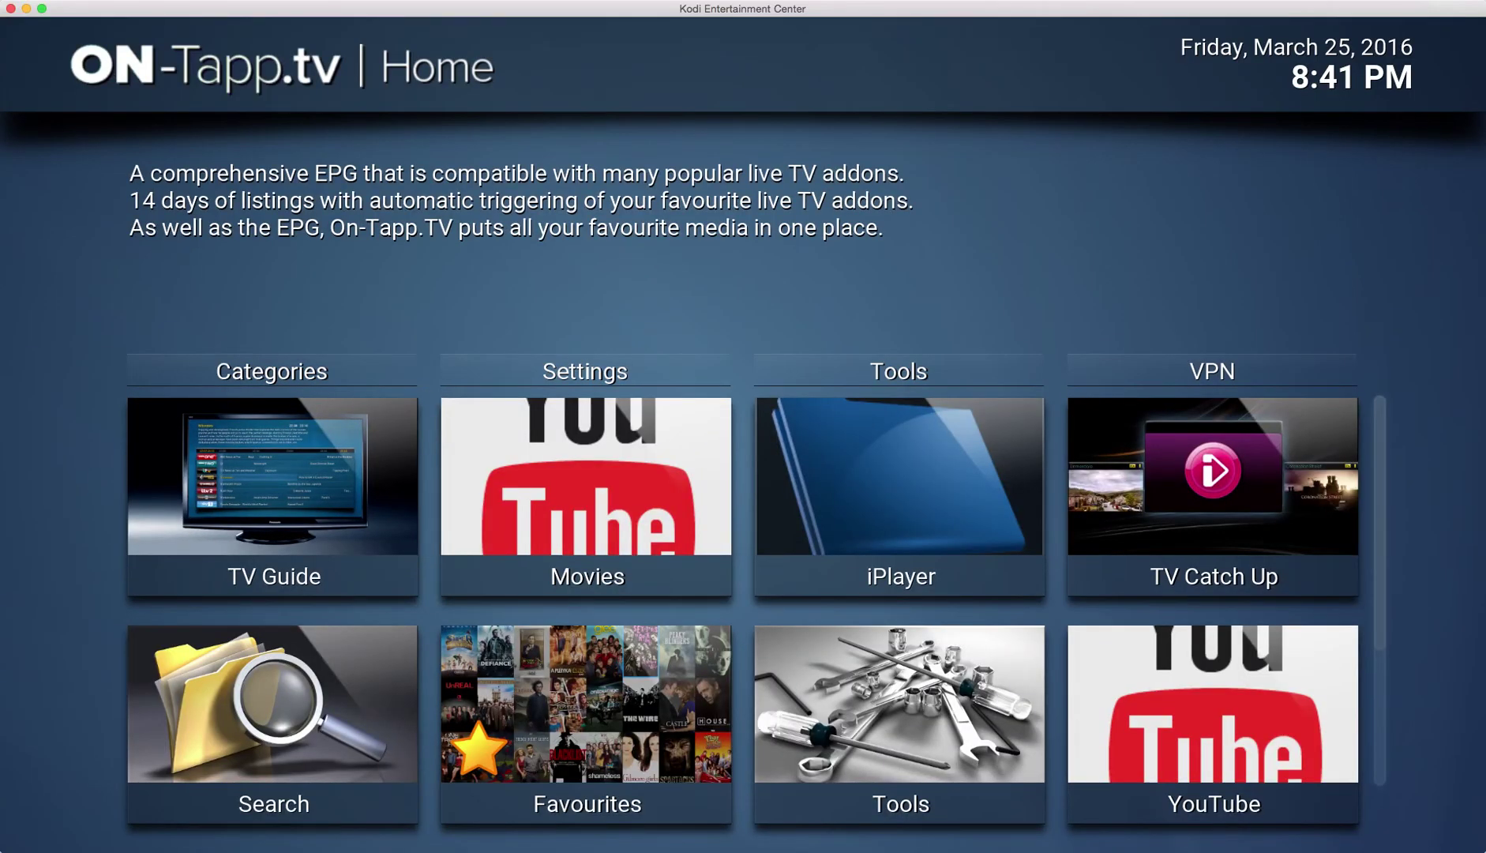
Open the iPlayer tile to view its Most Popular and Categories favourites, and return to the On-Tapp.TV home screen.
key("Right")
key("Right")
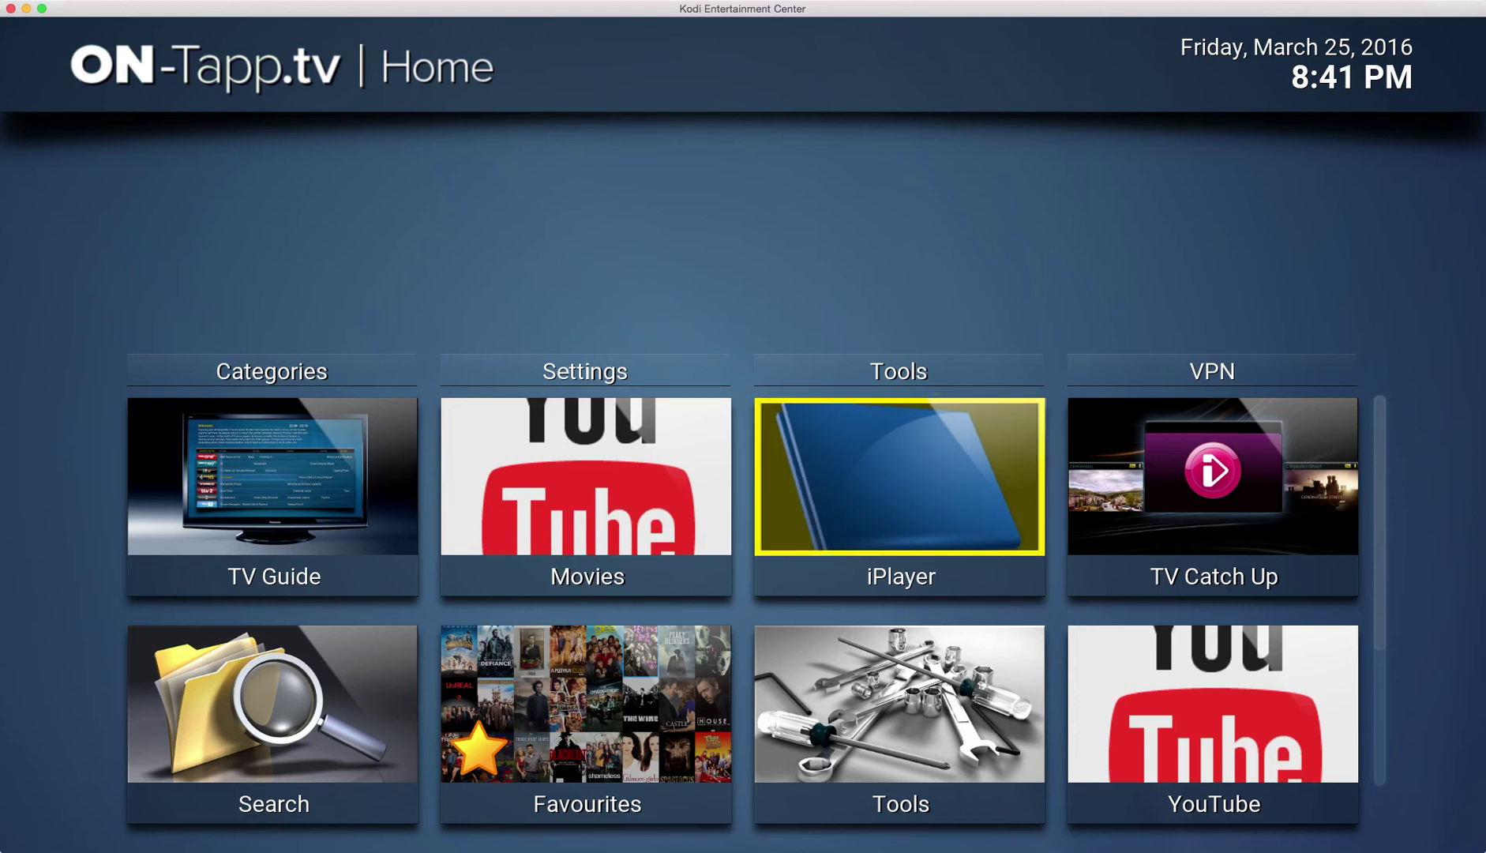
key("Return")
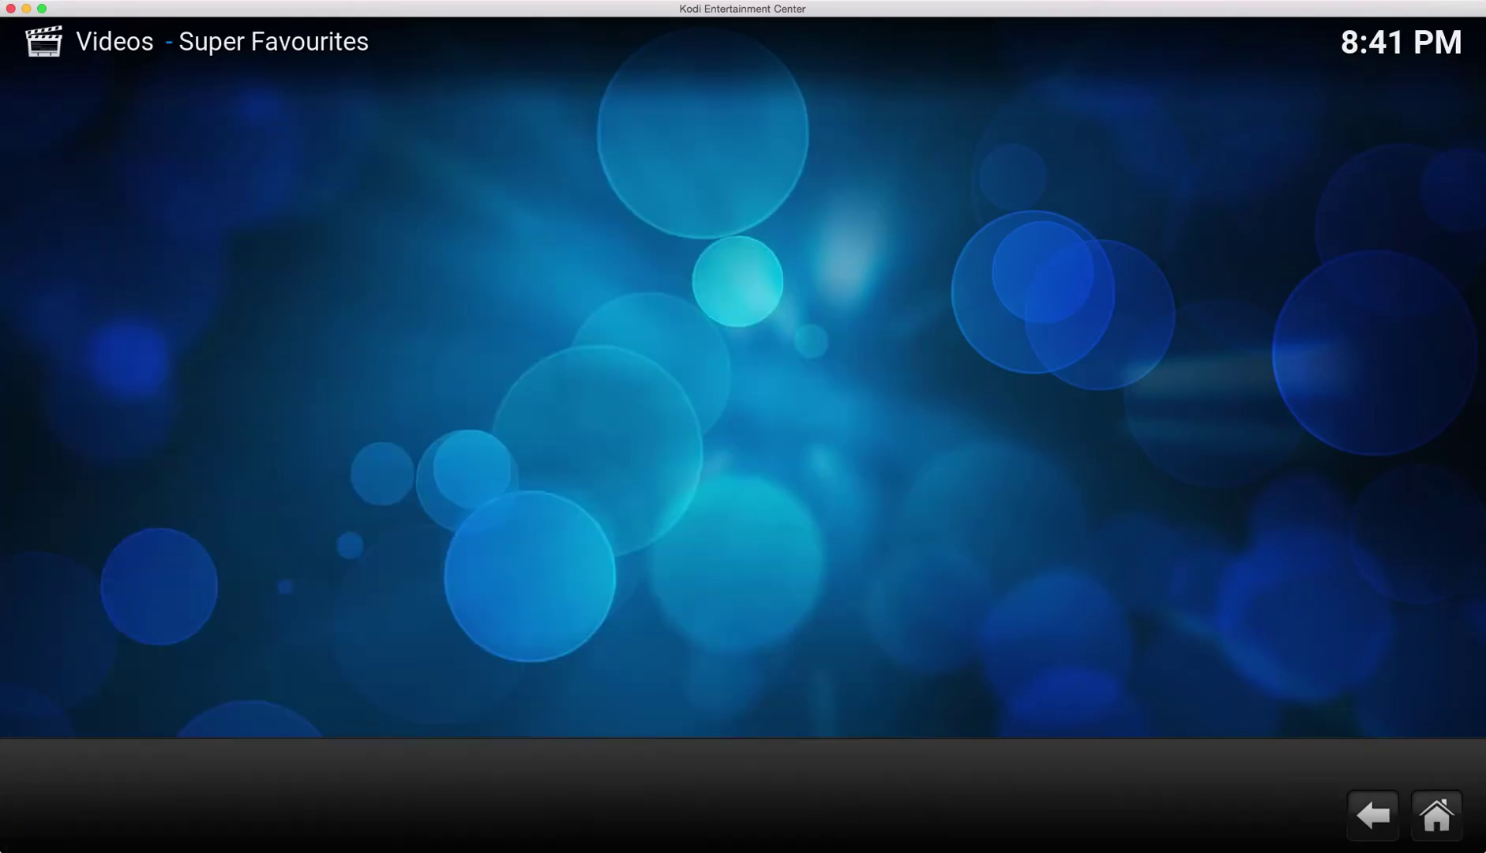
key("Down")
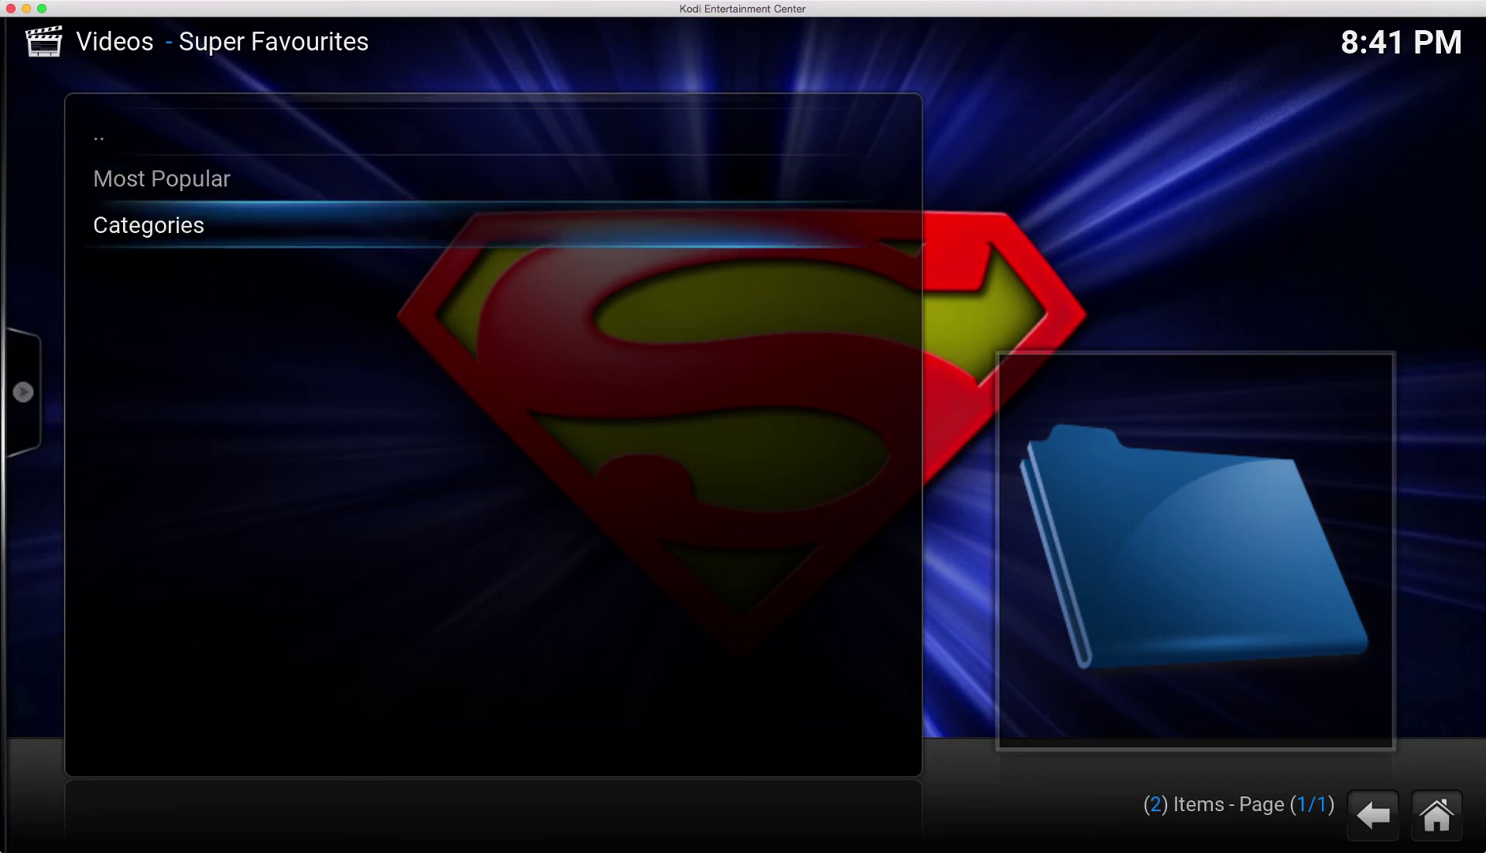
key("Up")
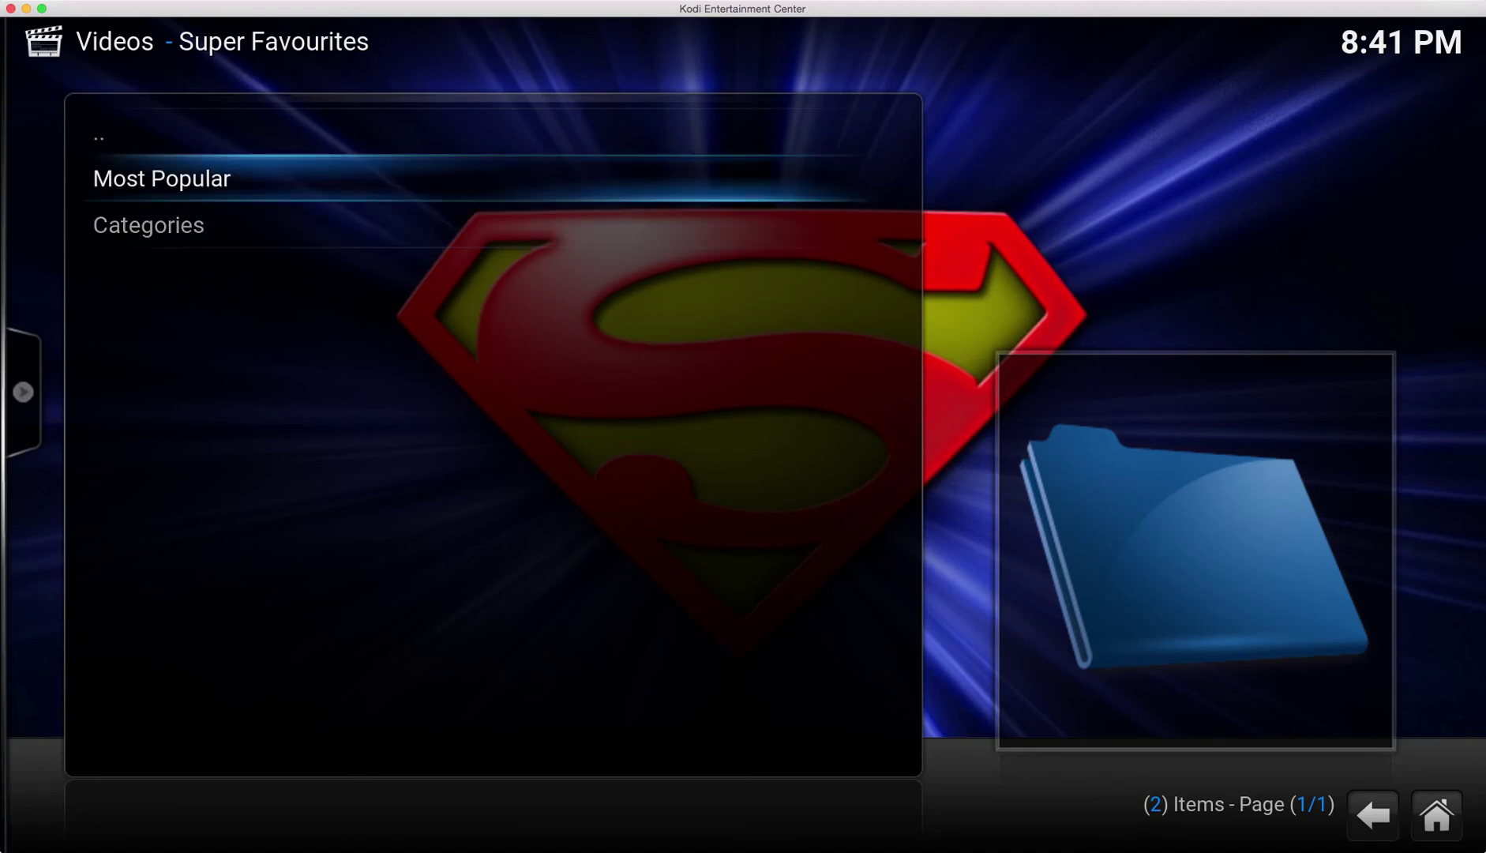
key("Escape")
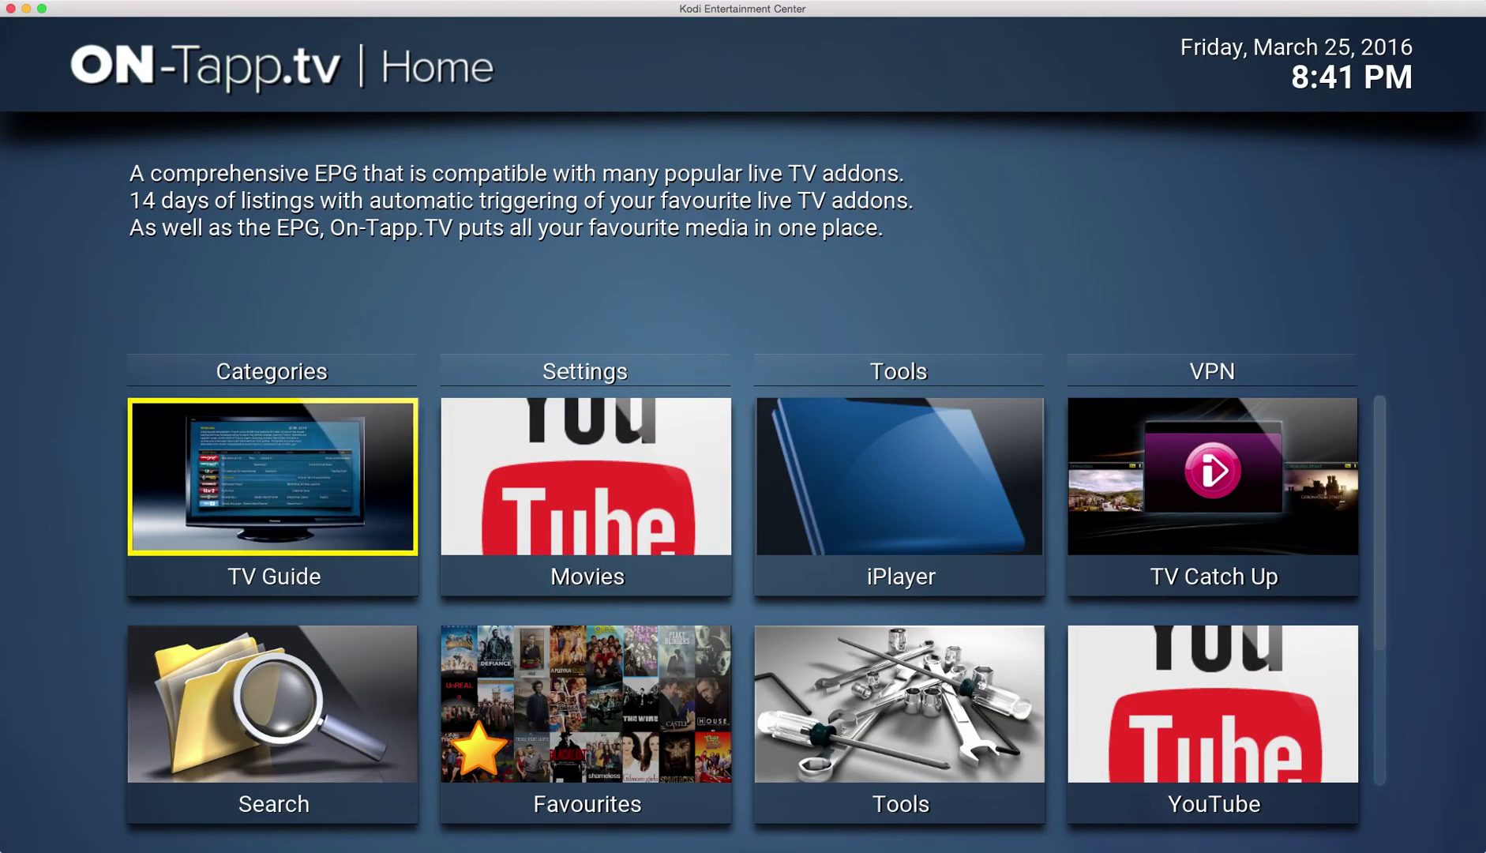
Remove the iPlayer Super Favourite from its tile on the On-Tapp.TV home screen.
key("Right")
key("Right")
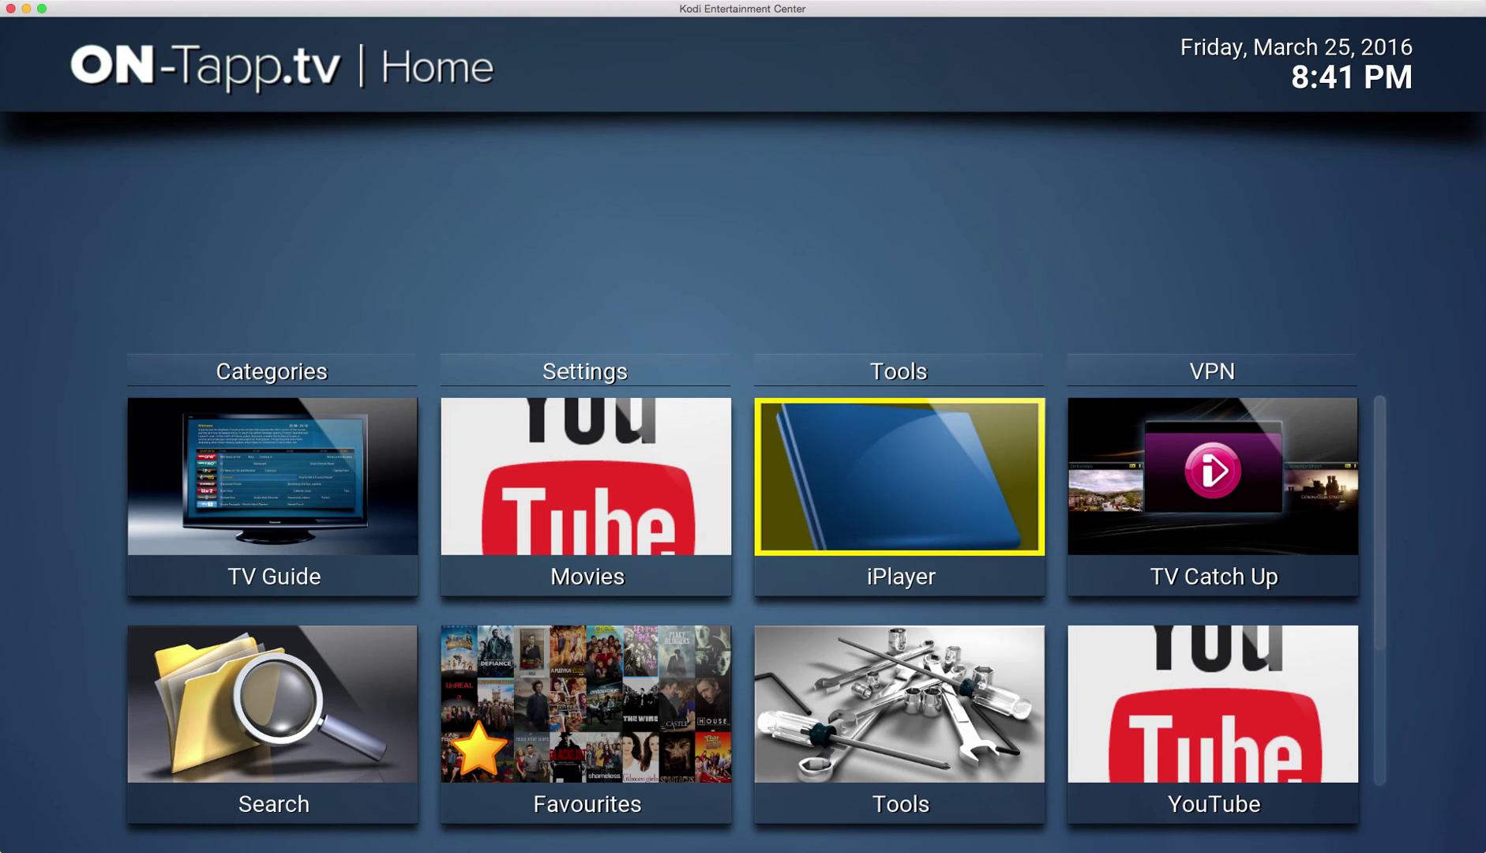
key("c")
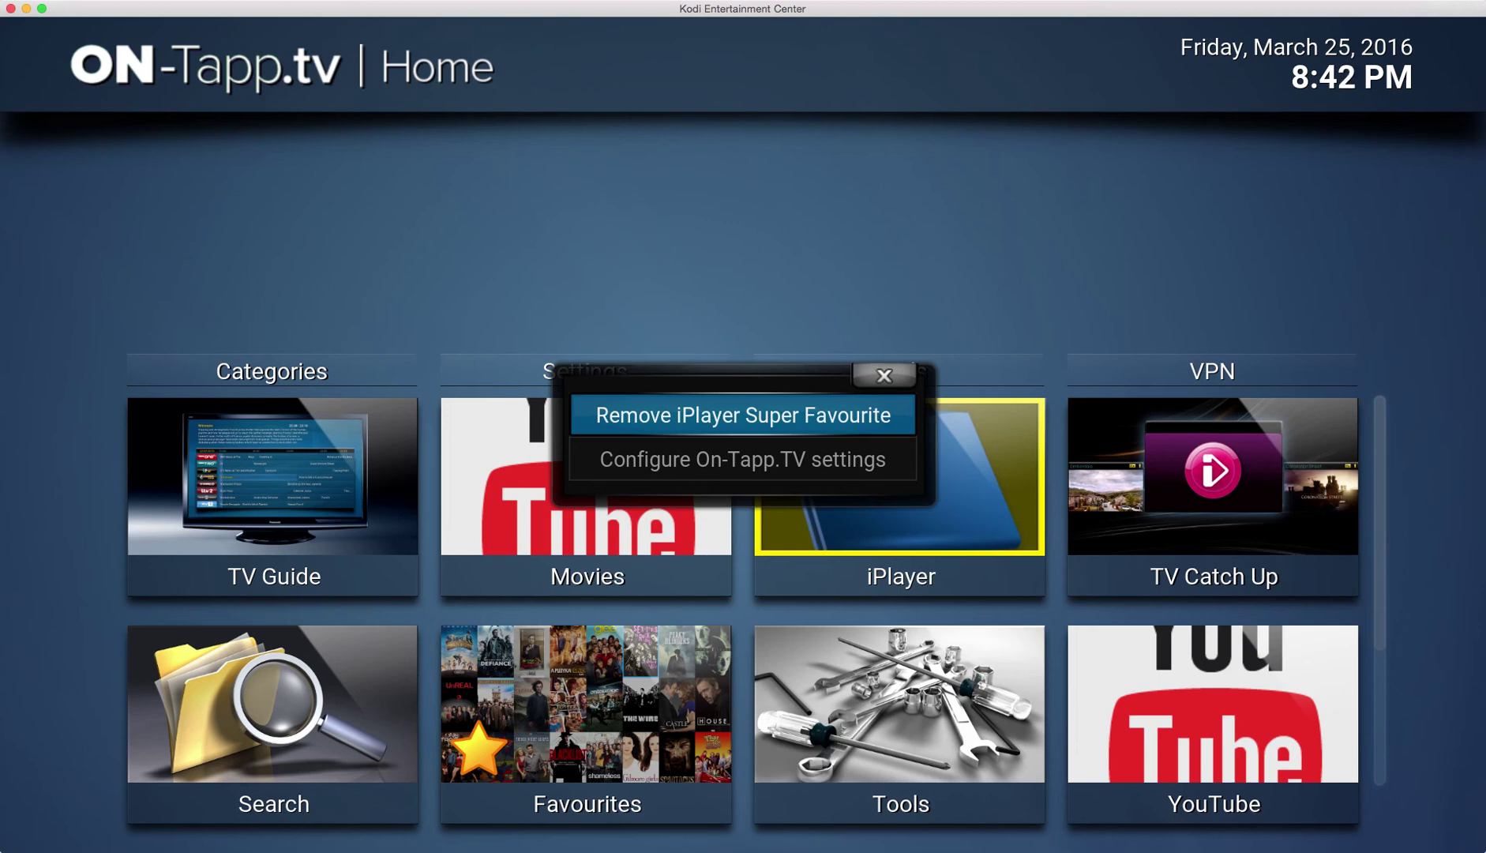
key("Return")
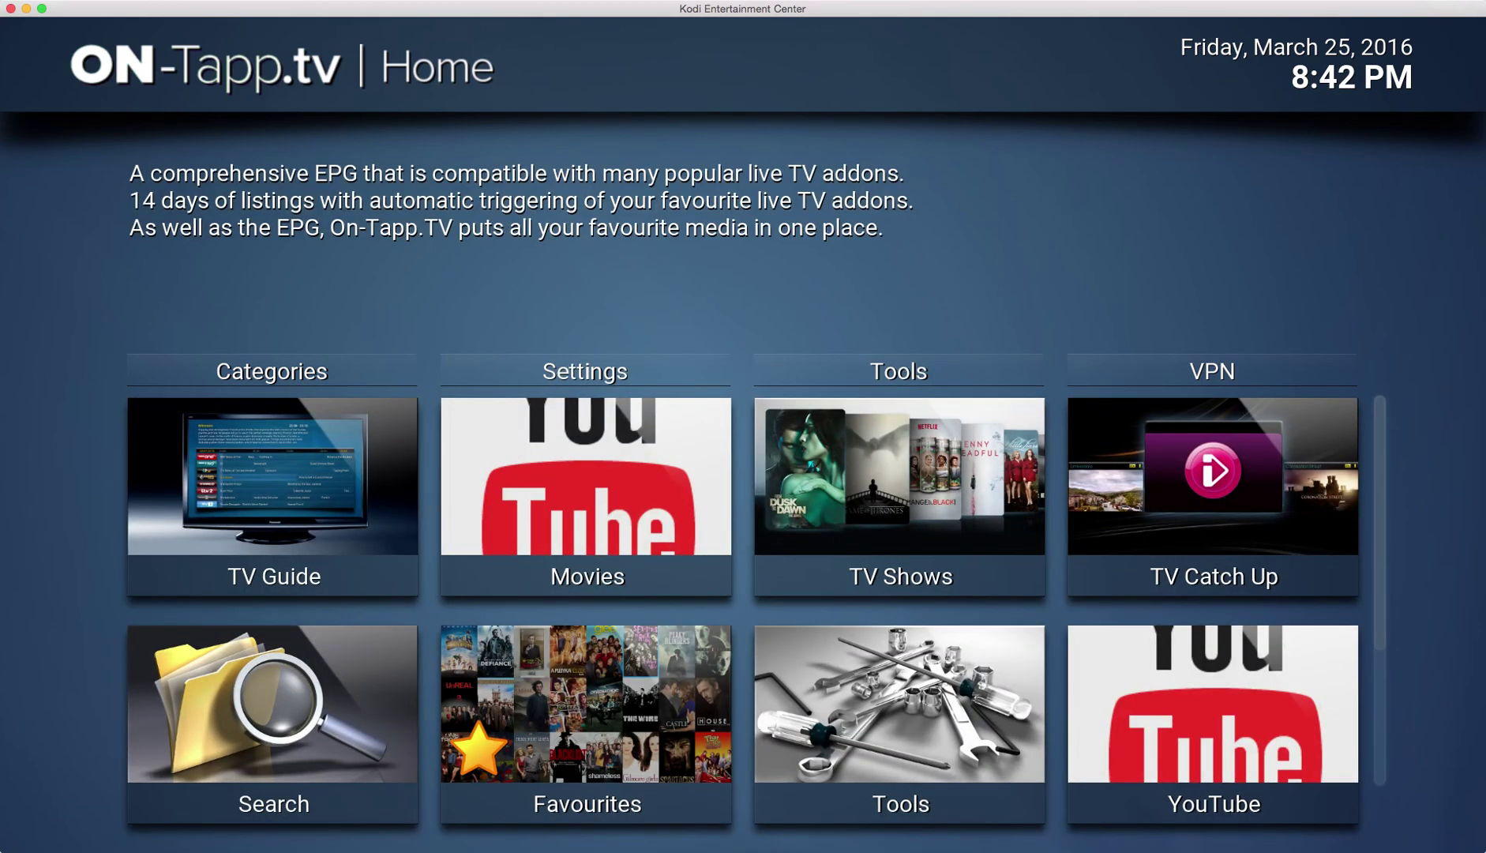
Remove the custom YouTube shortcut from the Movies tile.
key("Right")
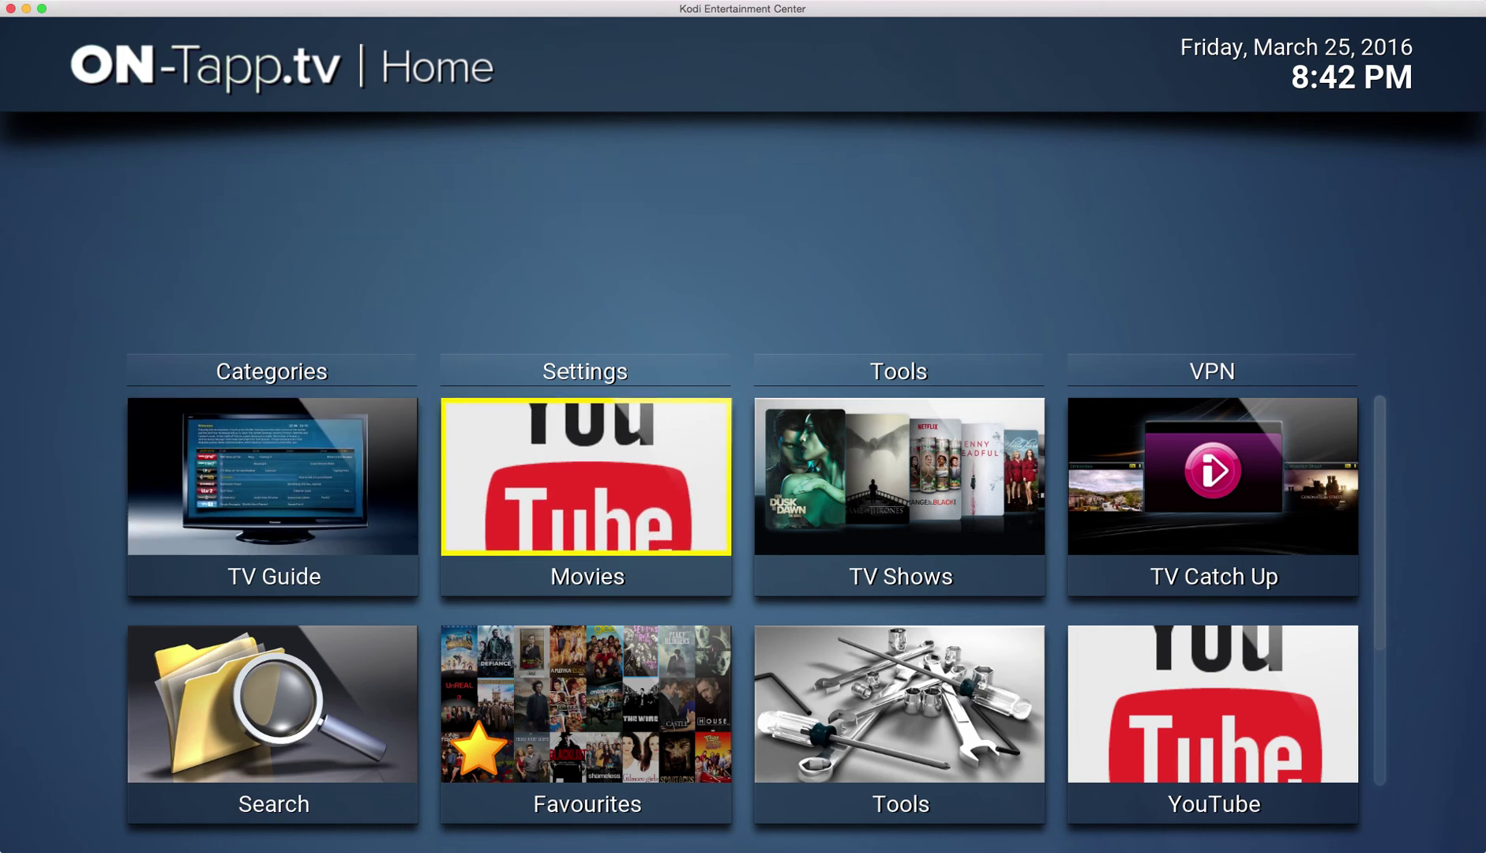
key("c")
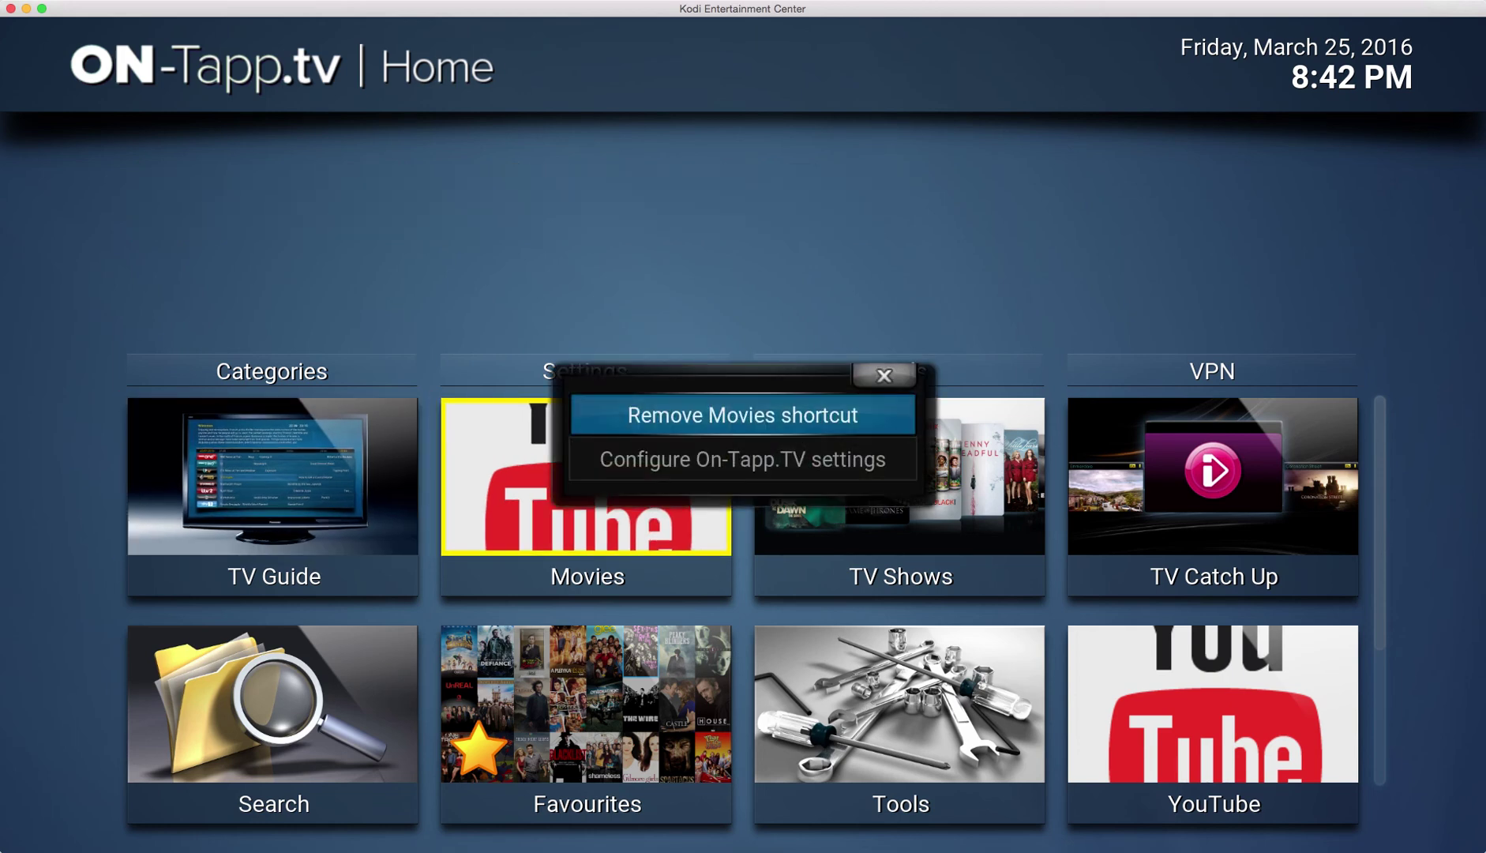
key("Return")
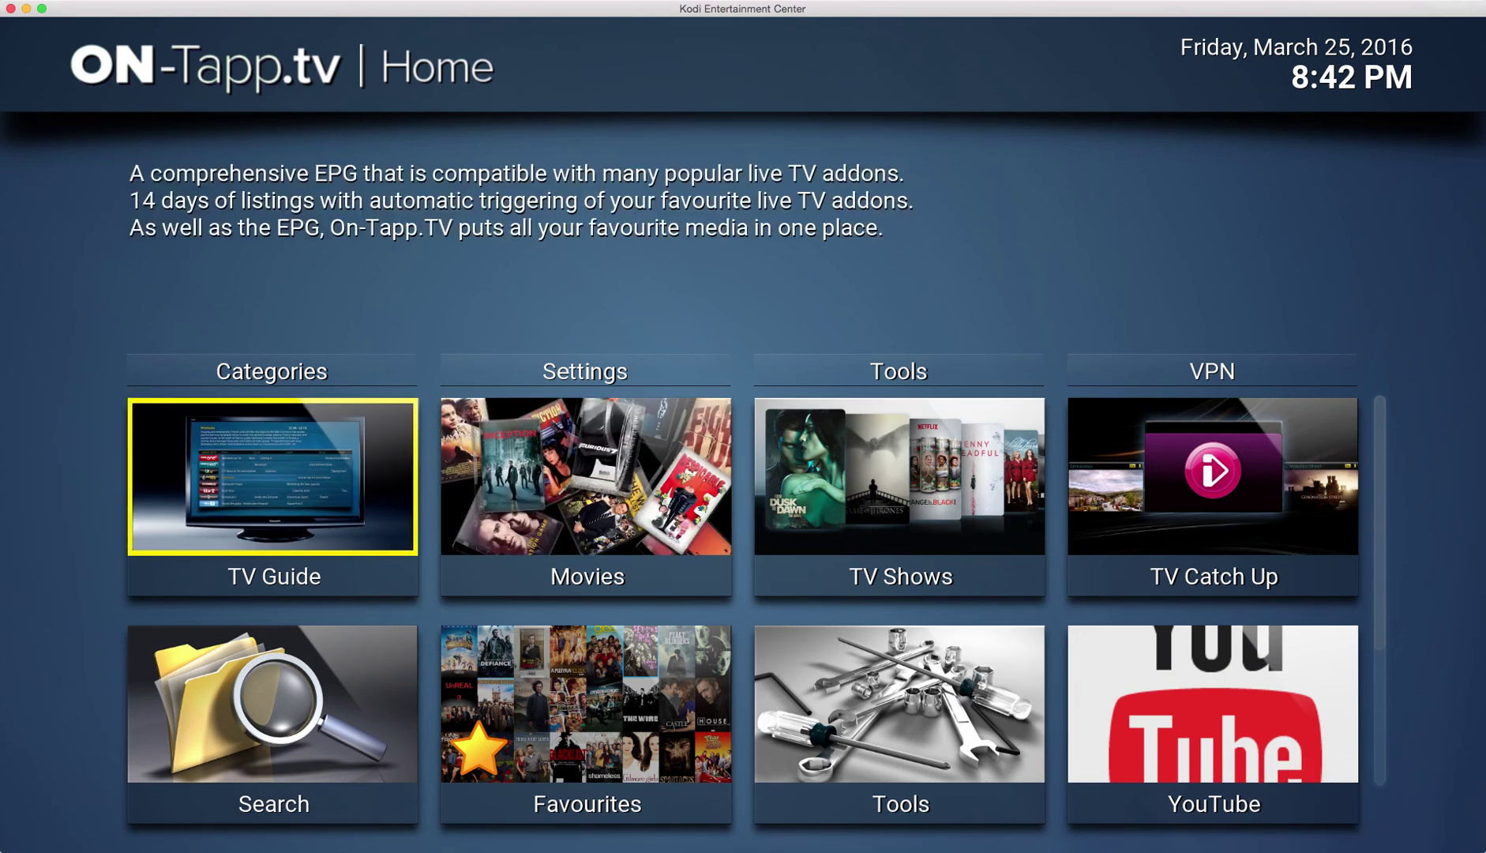
Open the TV Catch Up tile on the On-Tapp.TV home screen.
key("Right")
key("Right")
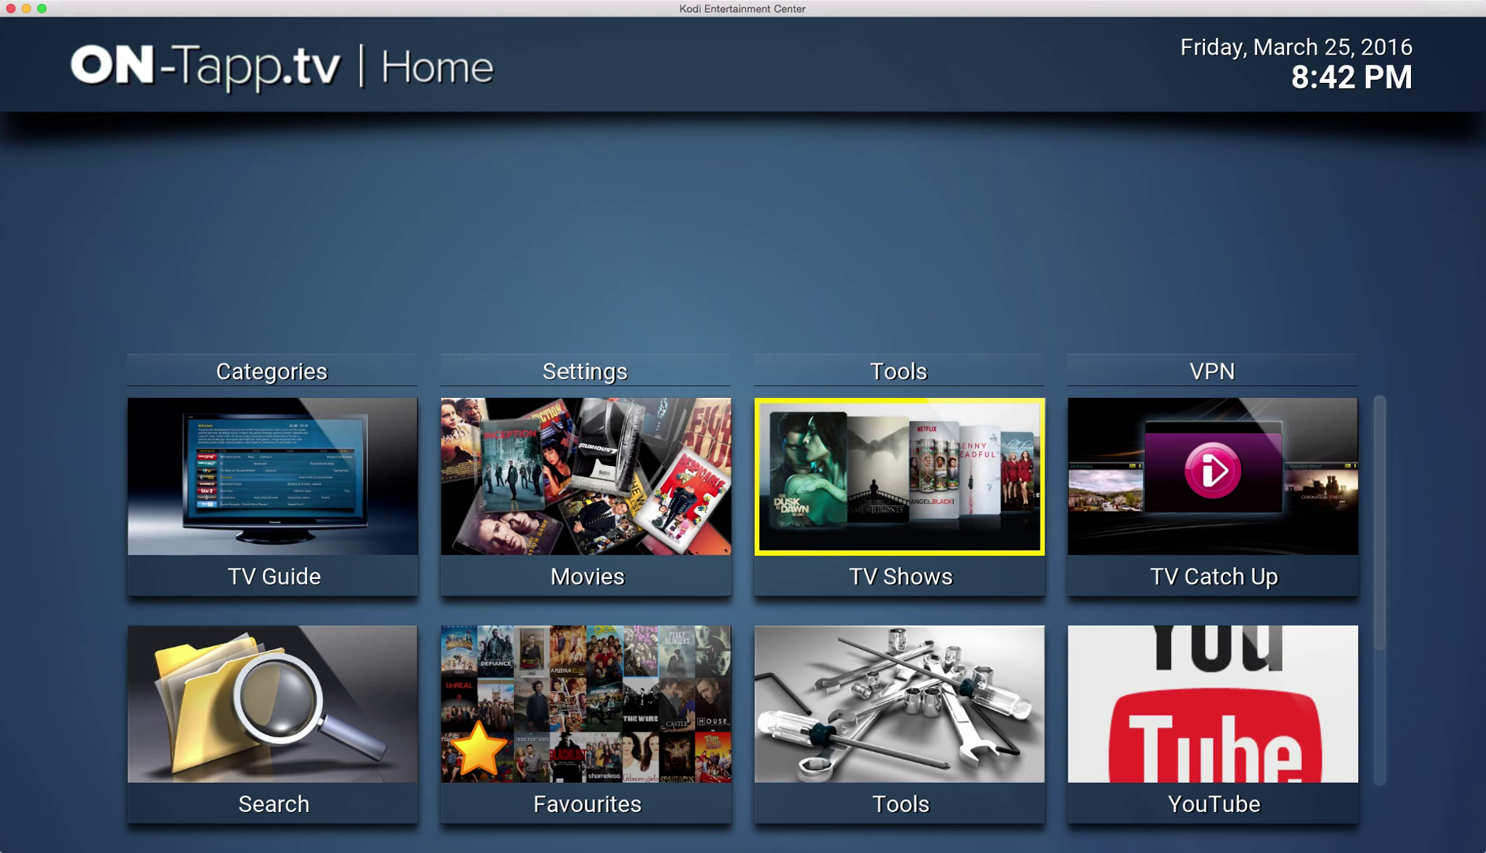
key("Right")
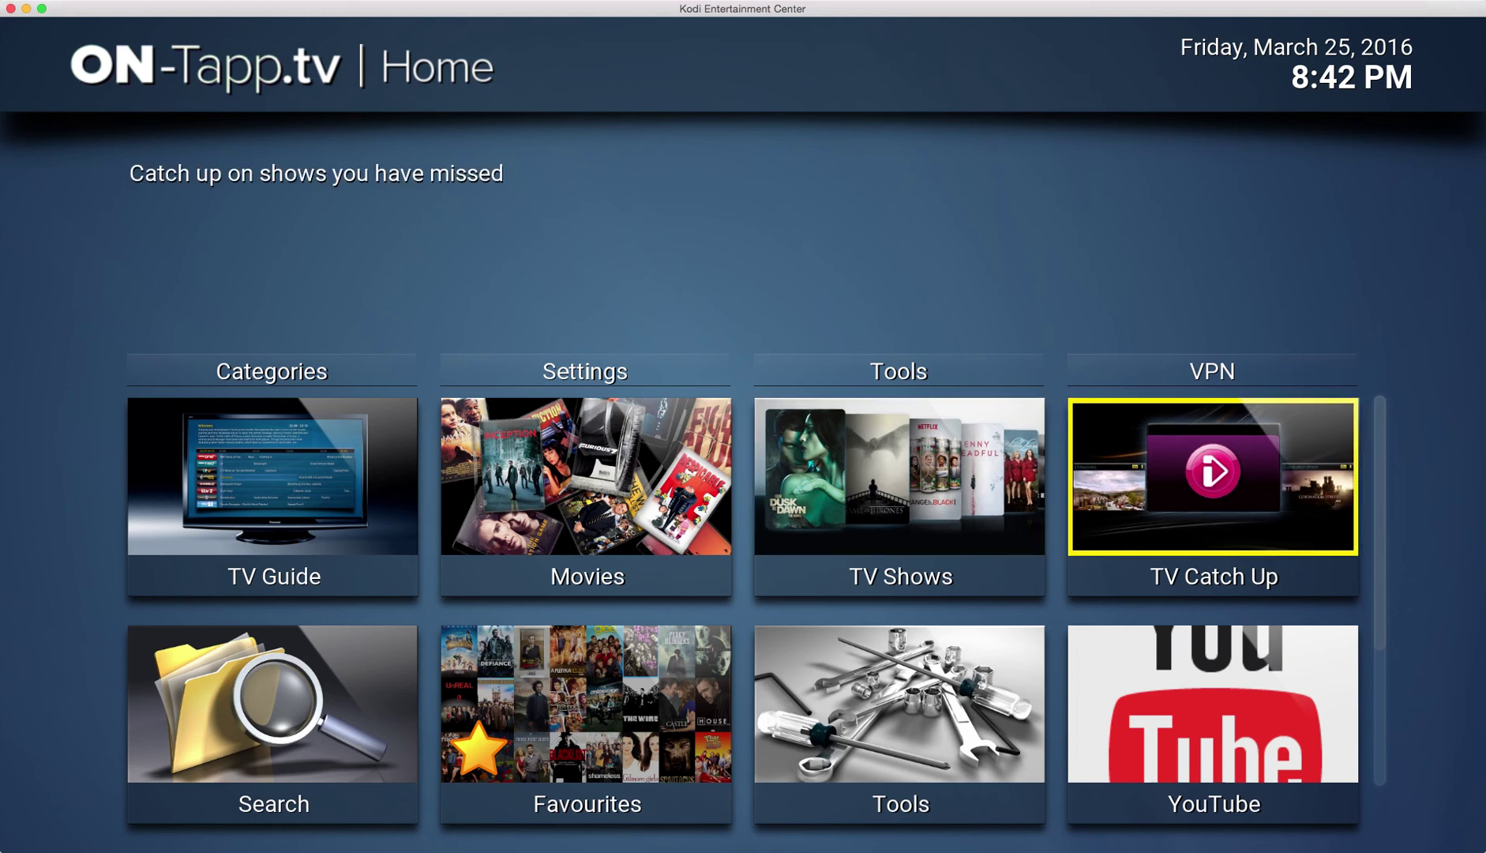
key("Return")
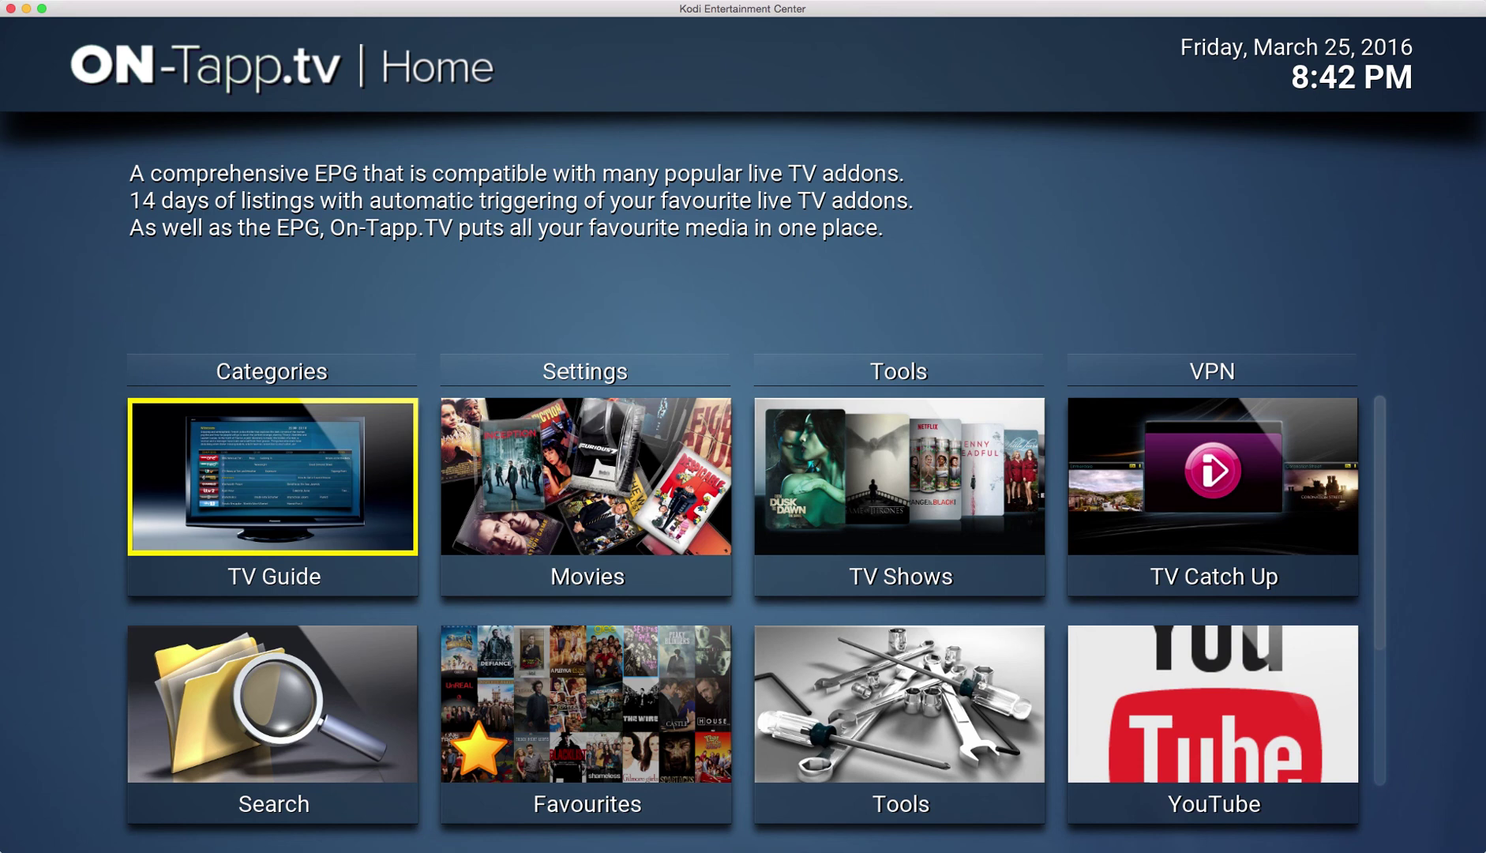
Open the Tools tile, review its options from Channels to Update Add-on Links, and return to the On-Tapp.TV home screen.
key("Right")
key("Right")
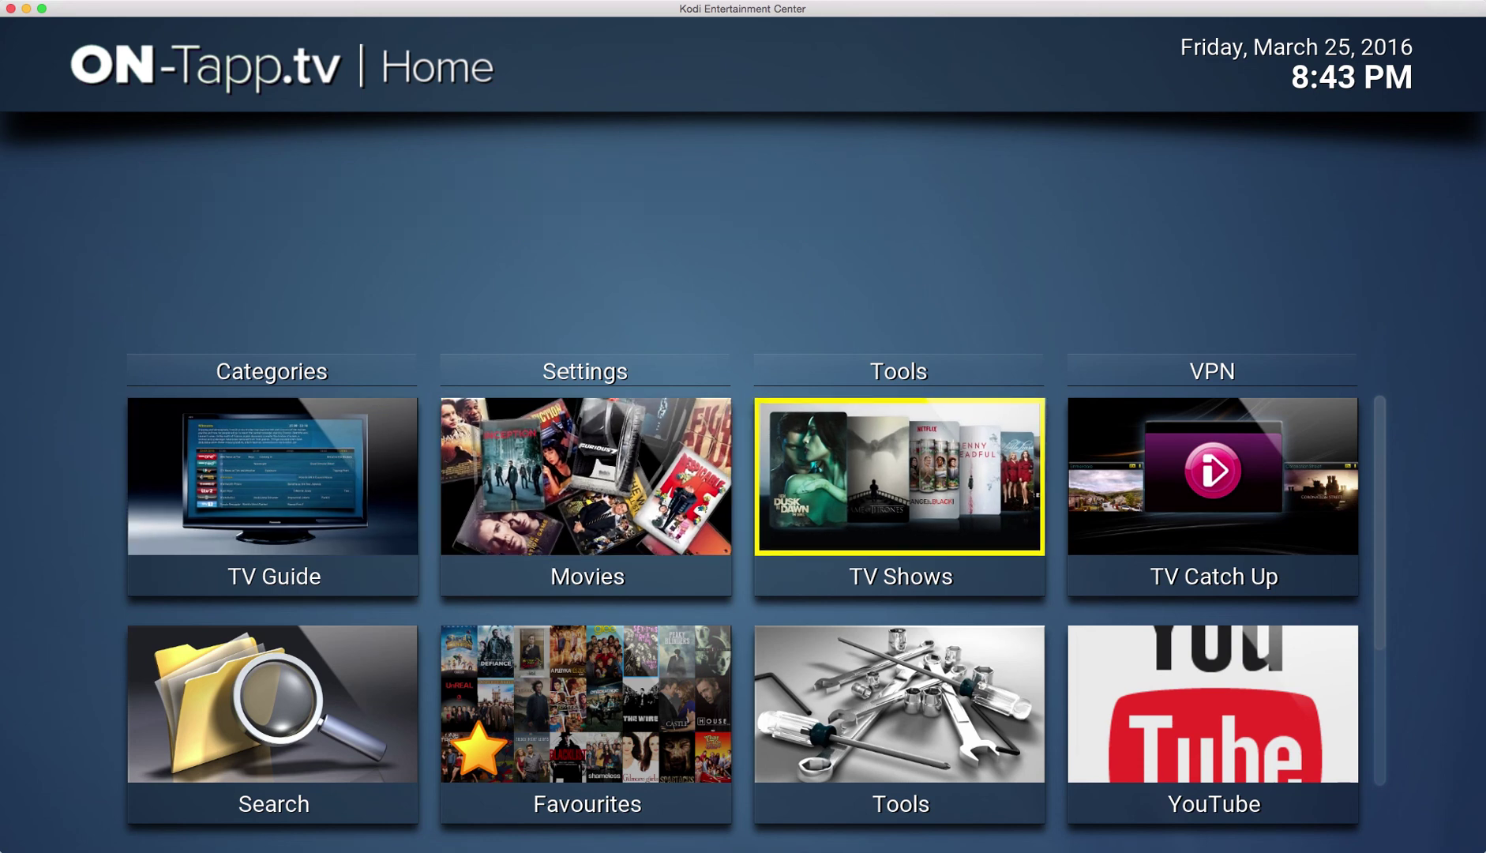
key("Down")
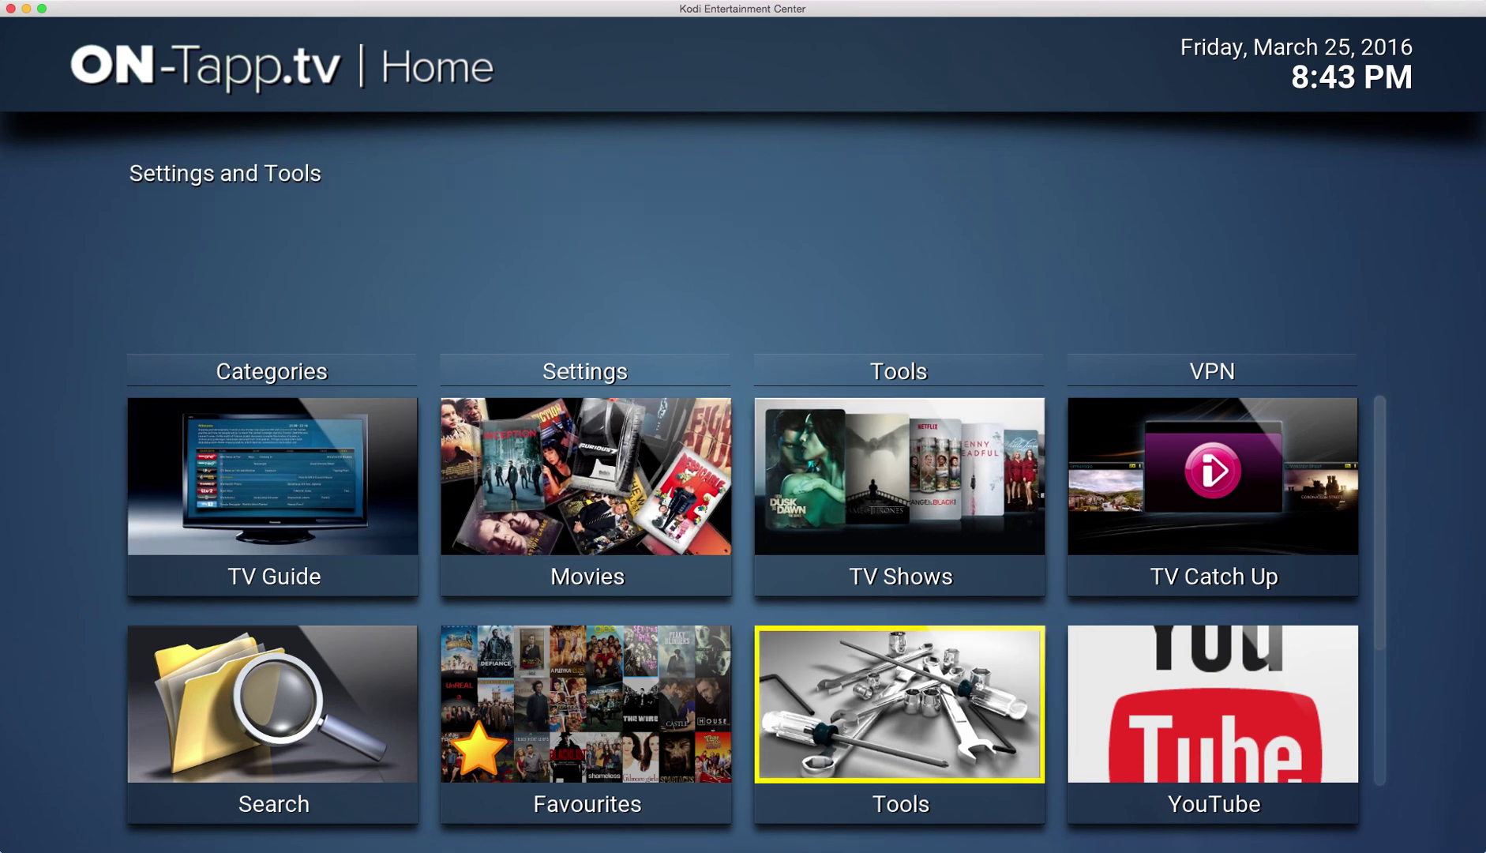
key("Return")
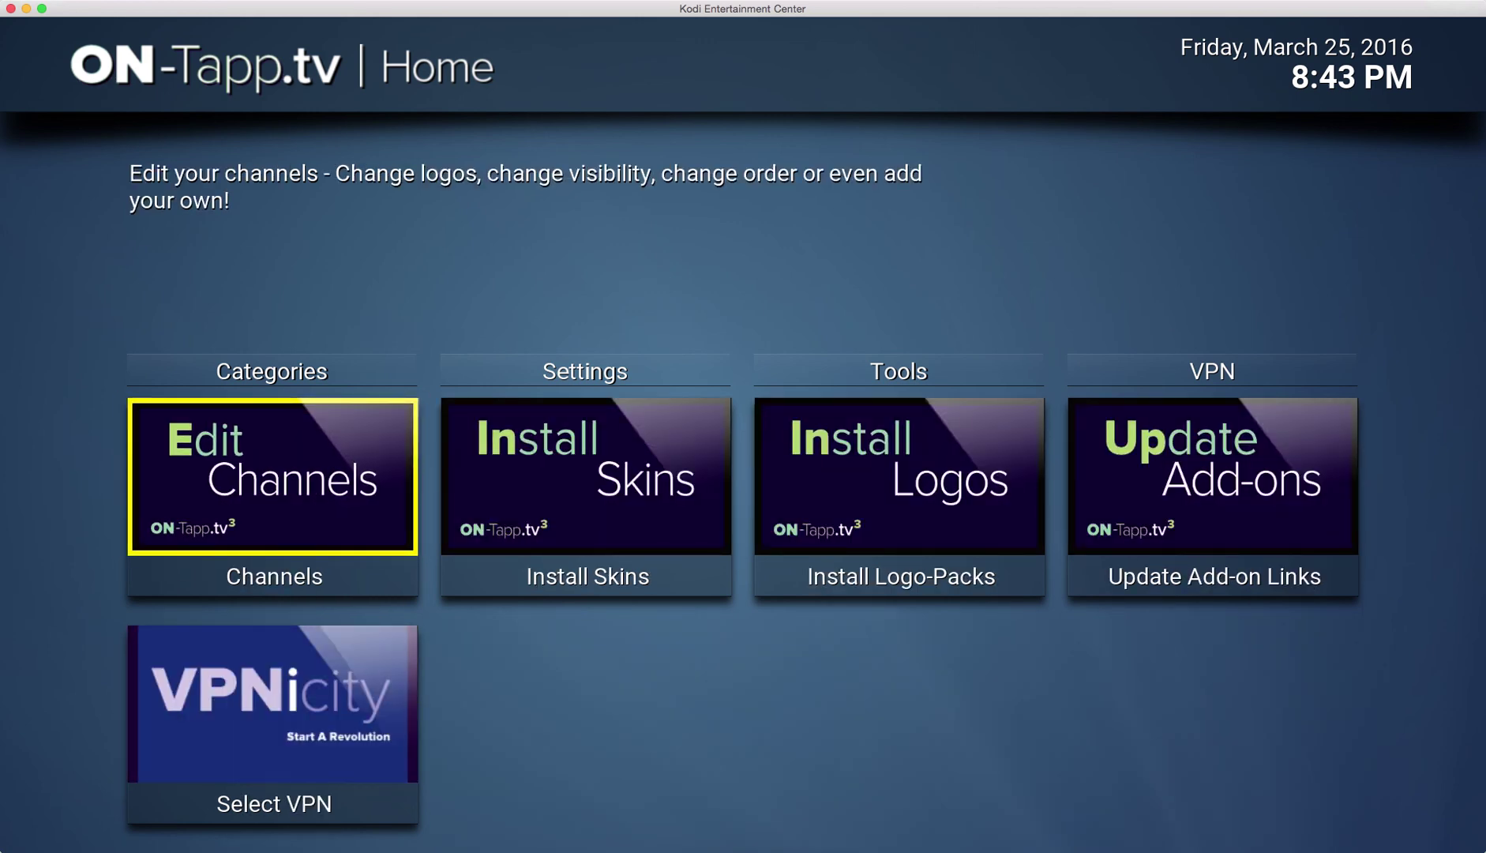
key("Right")
key("Right")
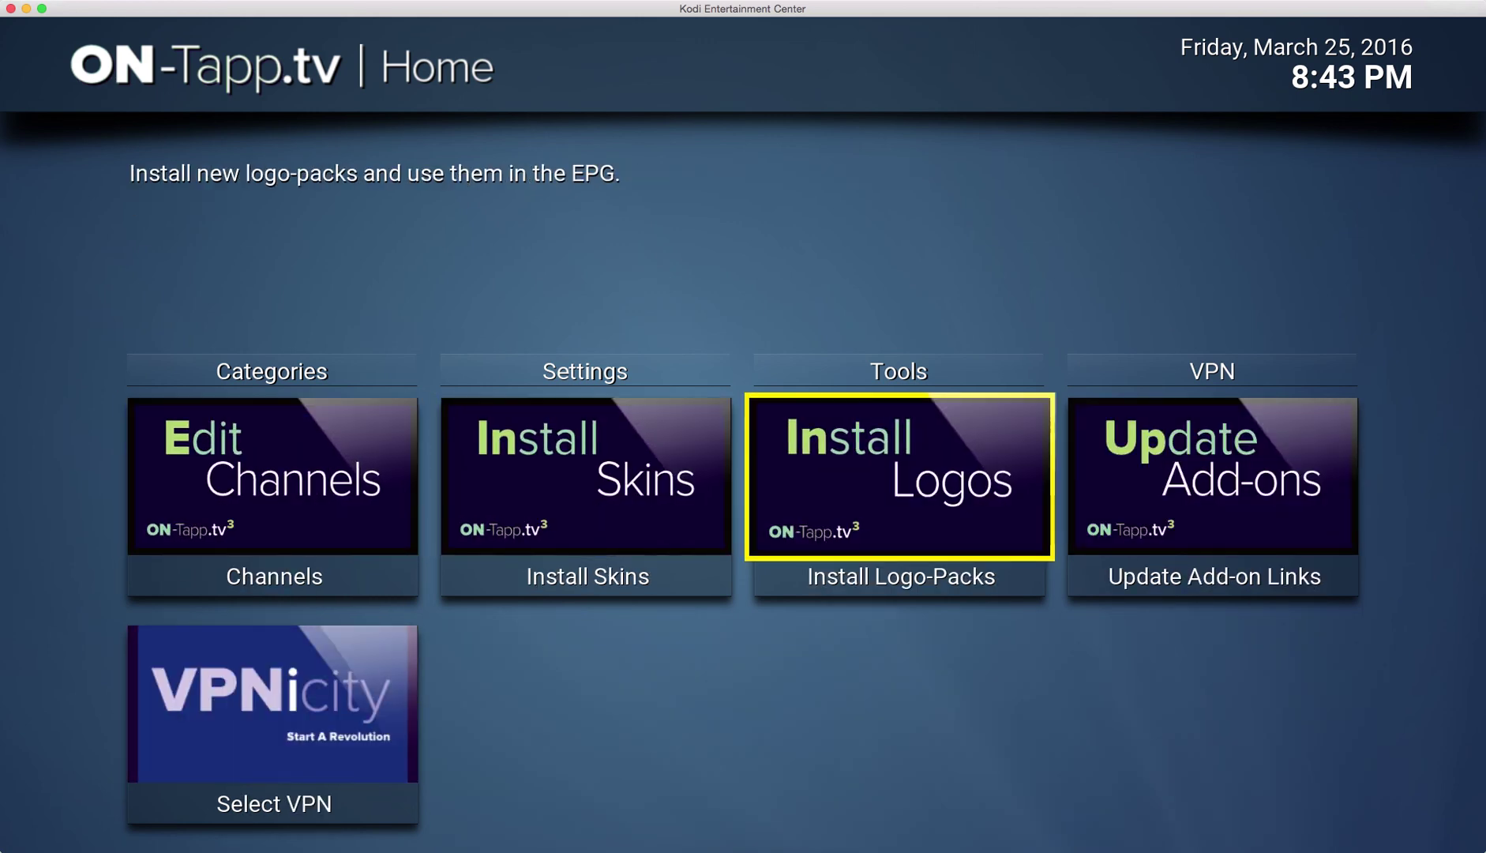
key("Right")
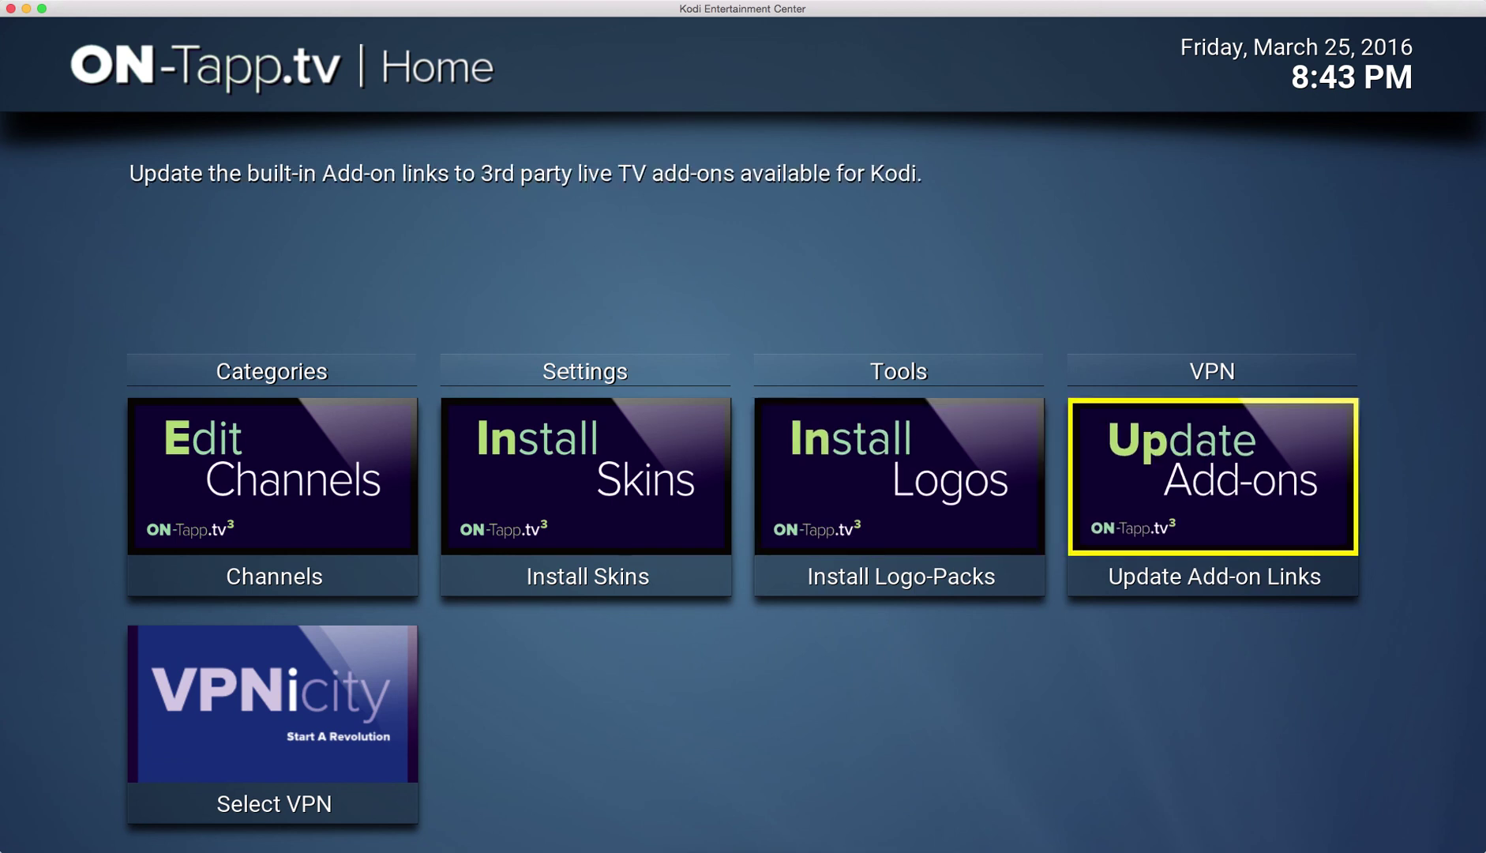
key("Left")
key("Left")
key("Left")
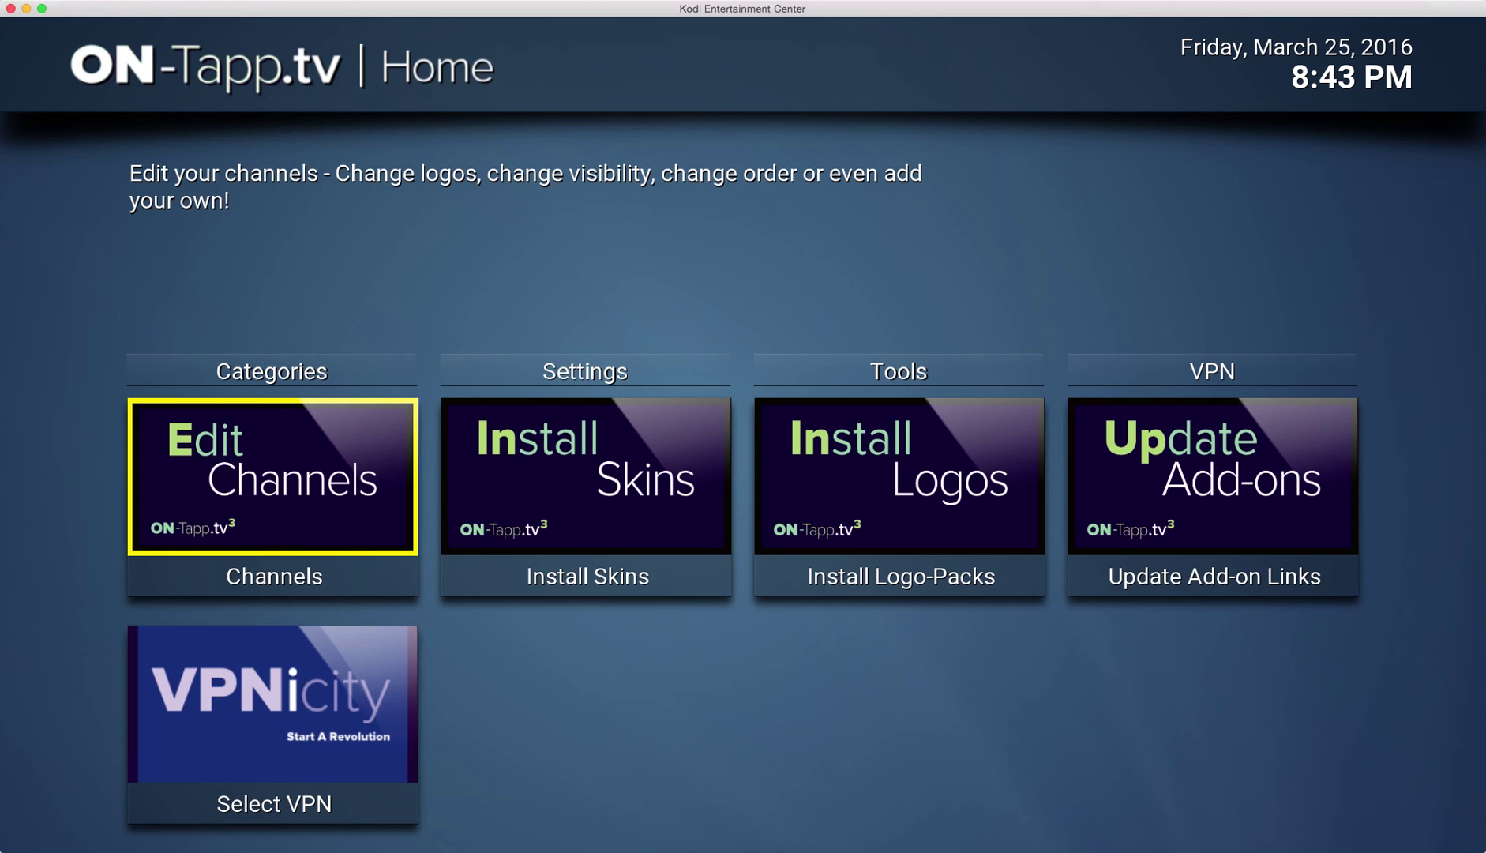
key("Up")
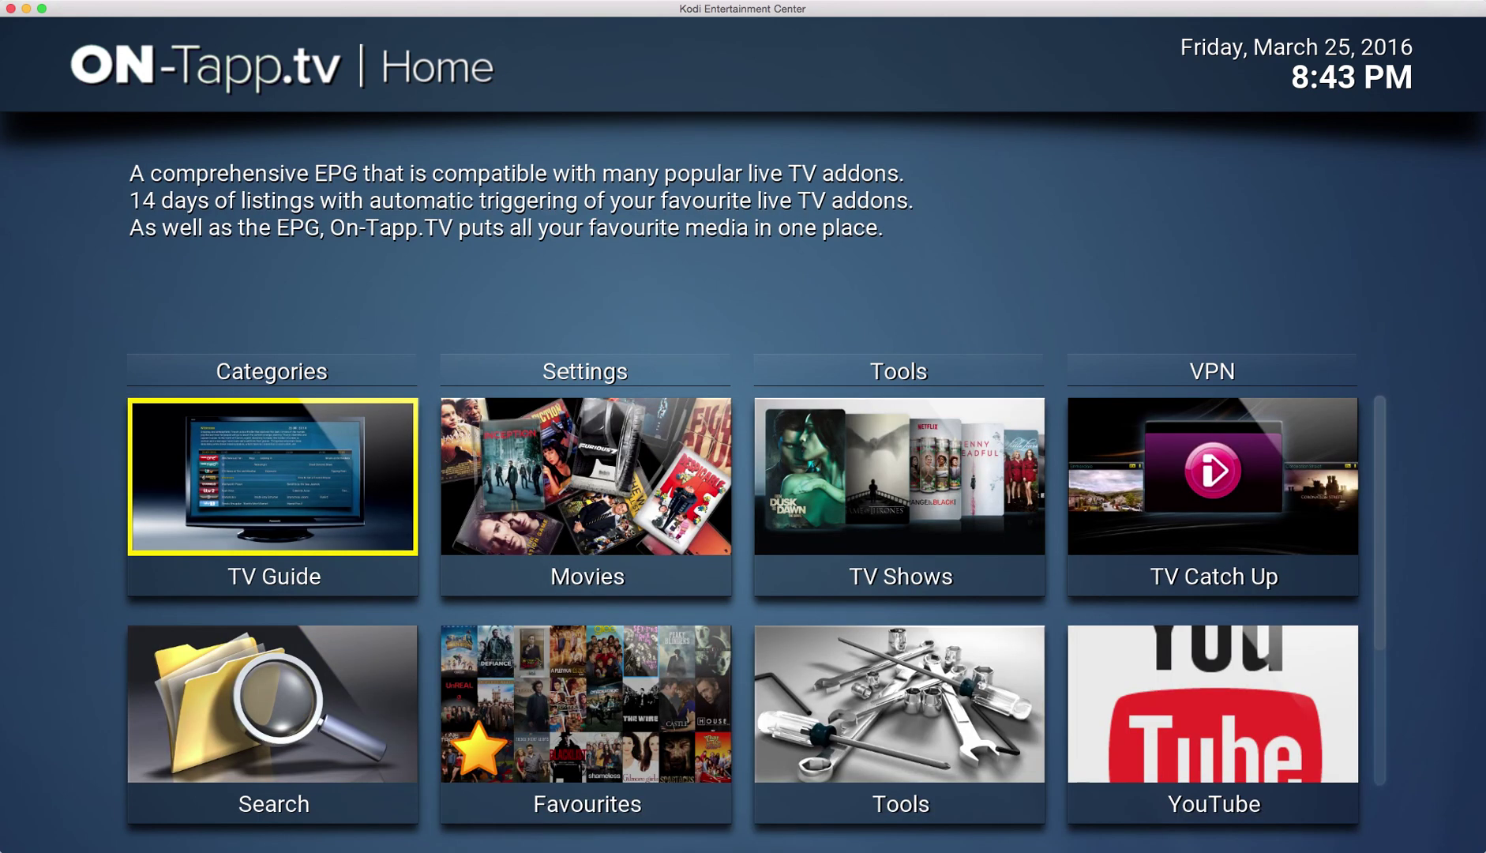
Examine the Favourites, YouTube, BBC iPlayer and iPlayer tiles on the On-Tapp.TV home screen.
key("Right")
key("Down")
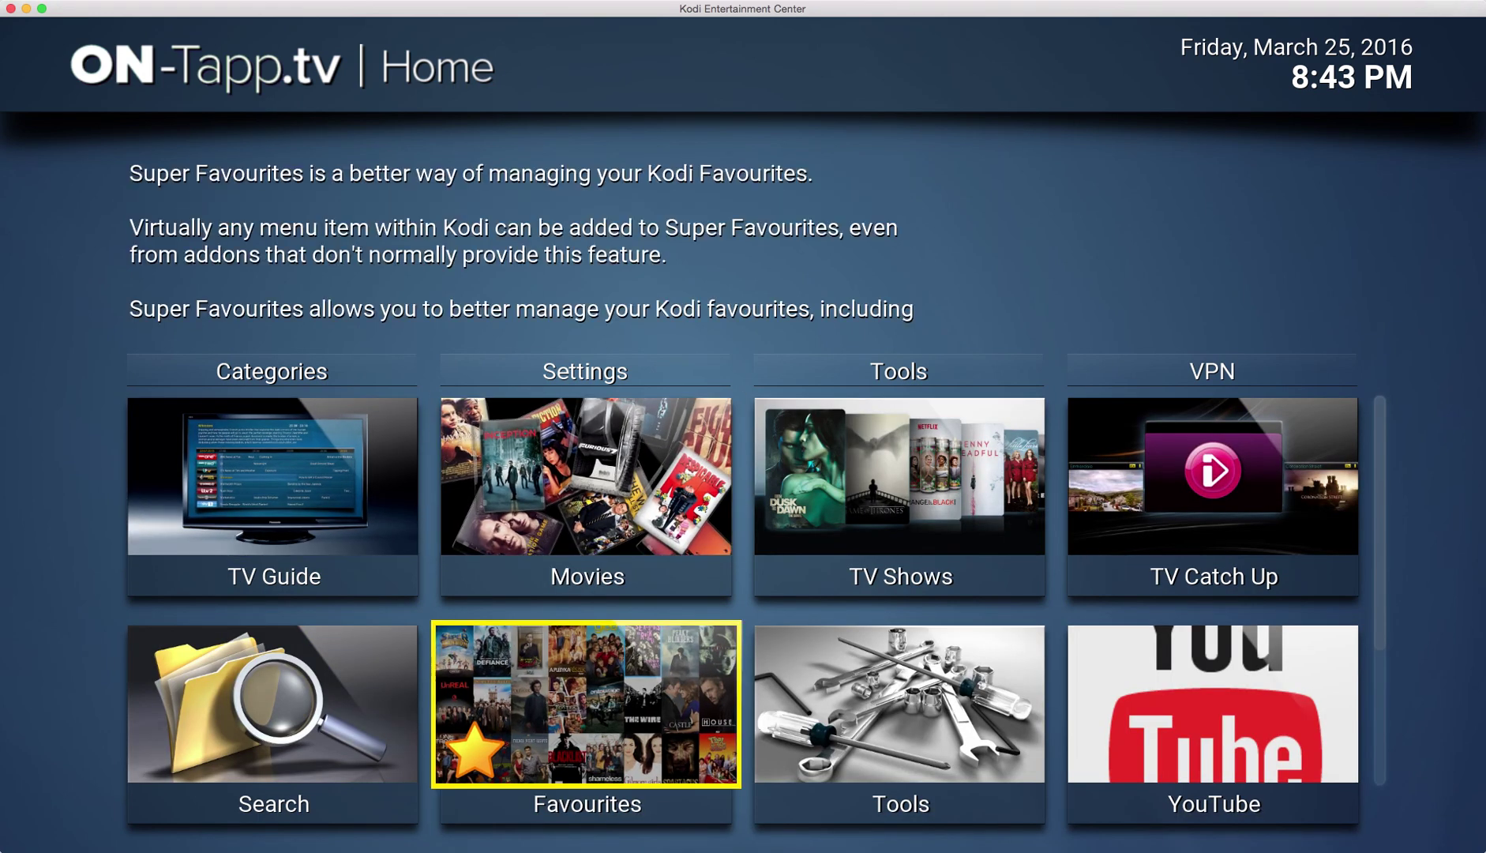
key("Down")
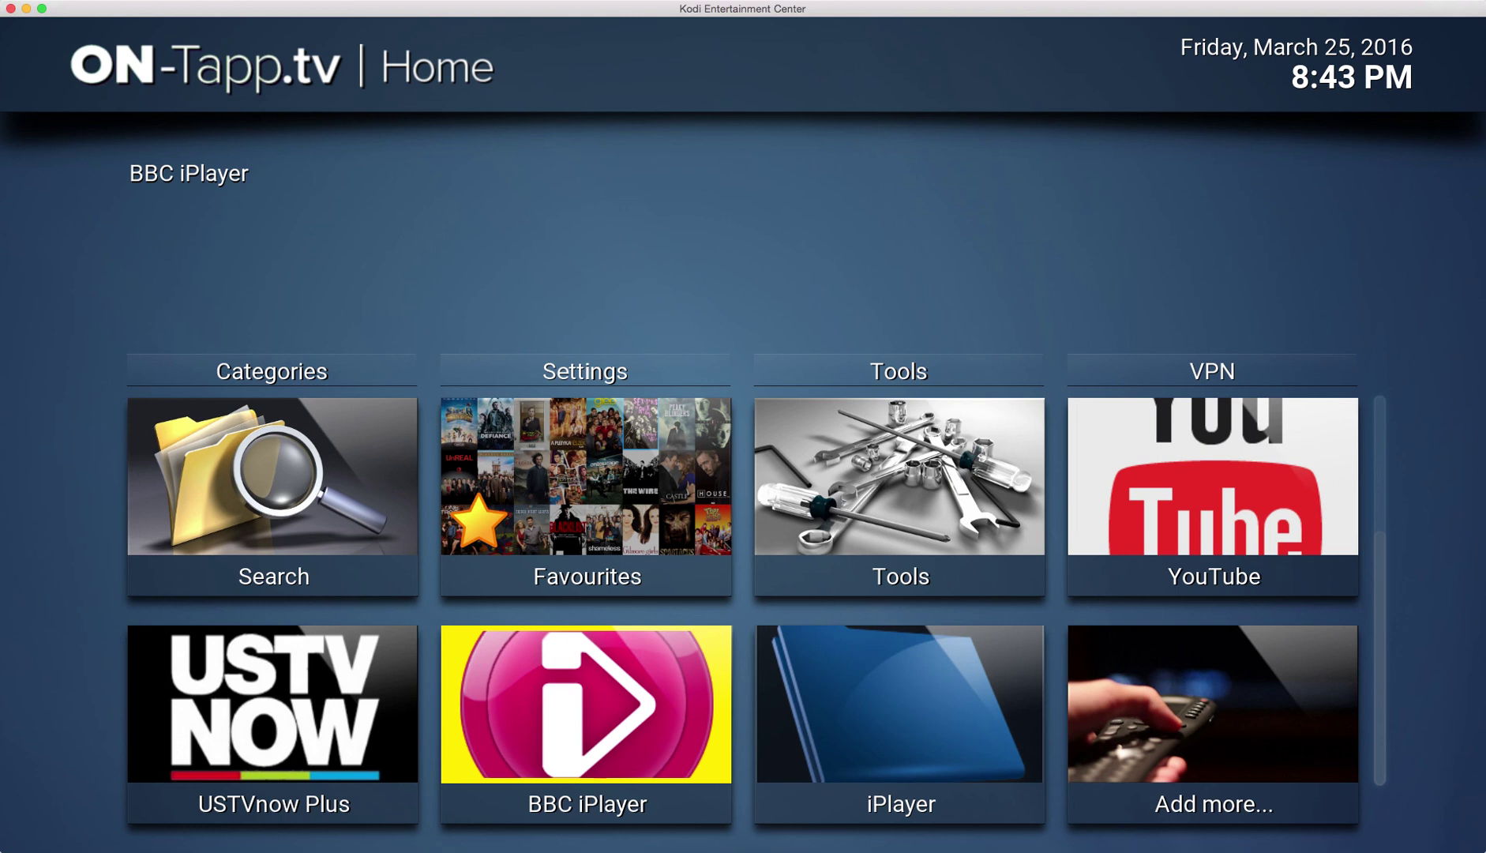
key("Right")
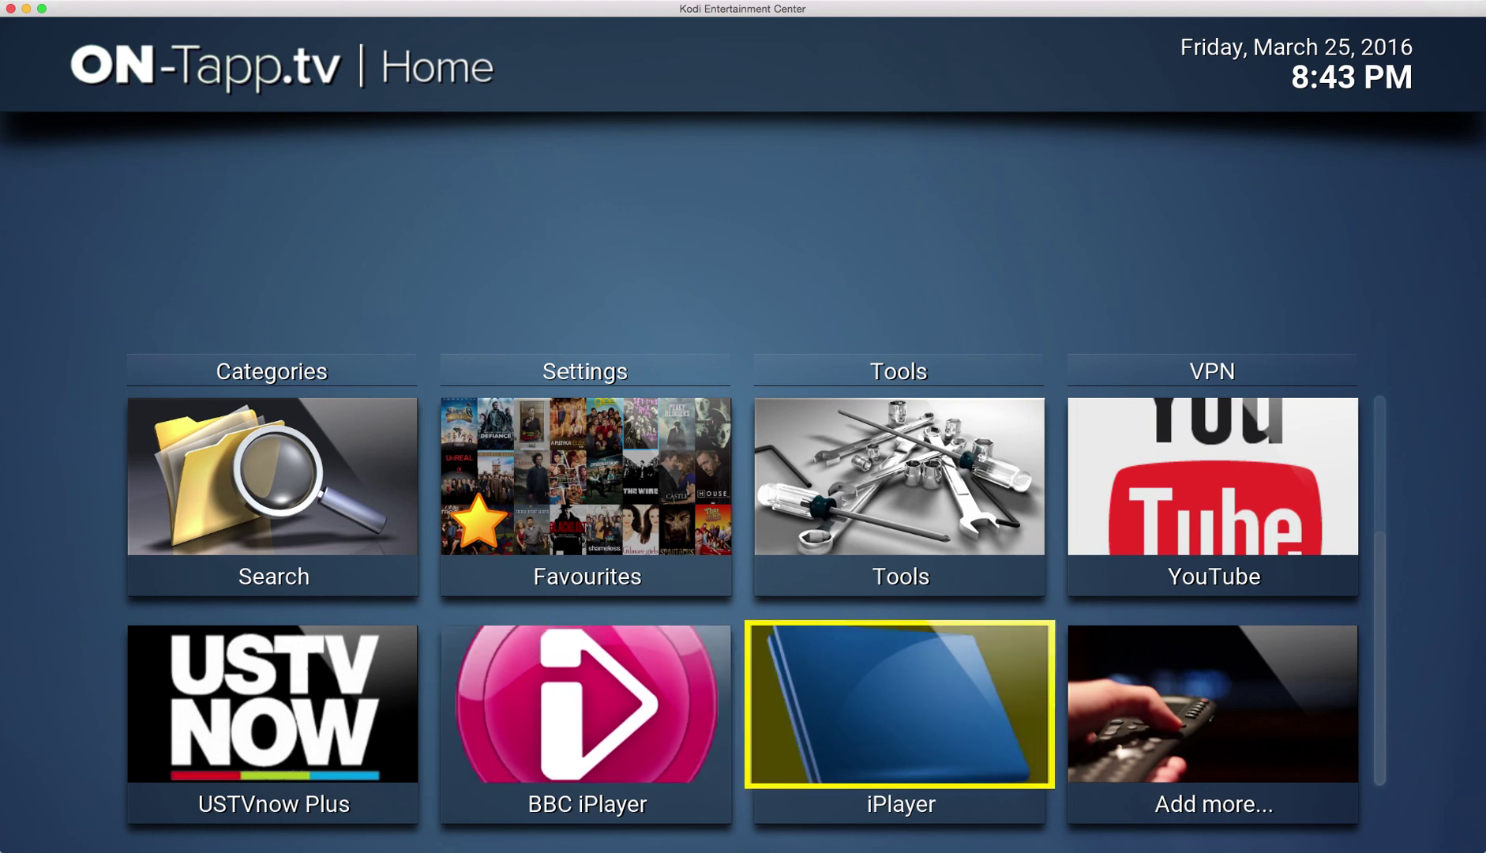
key("Up")
key("Right")
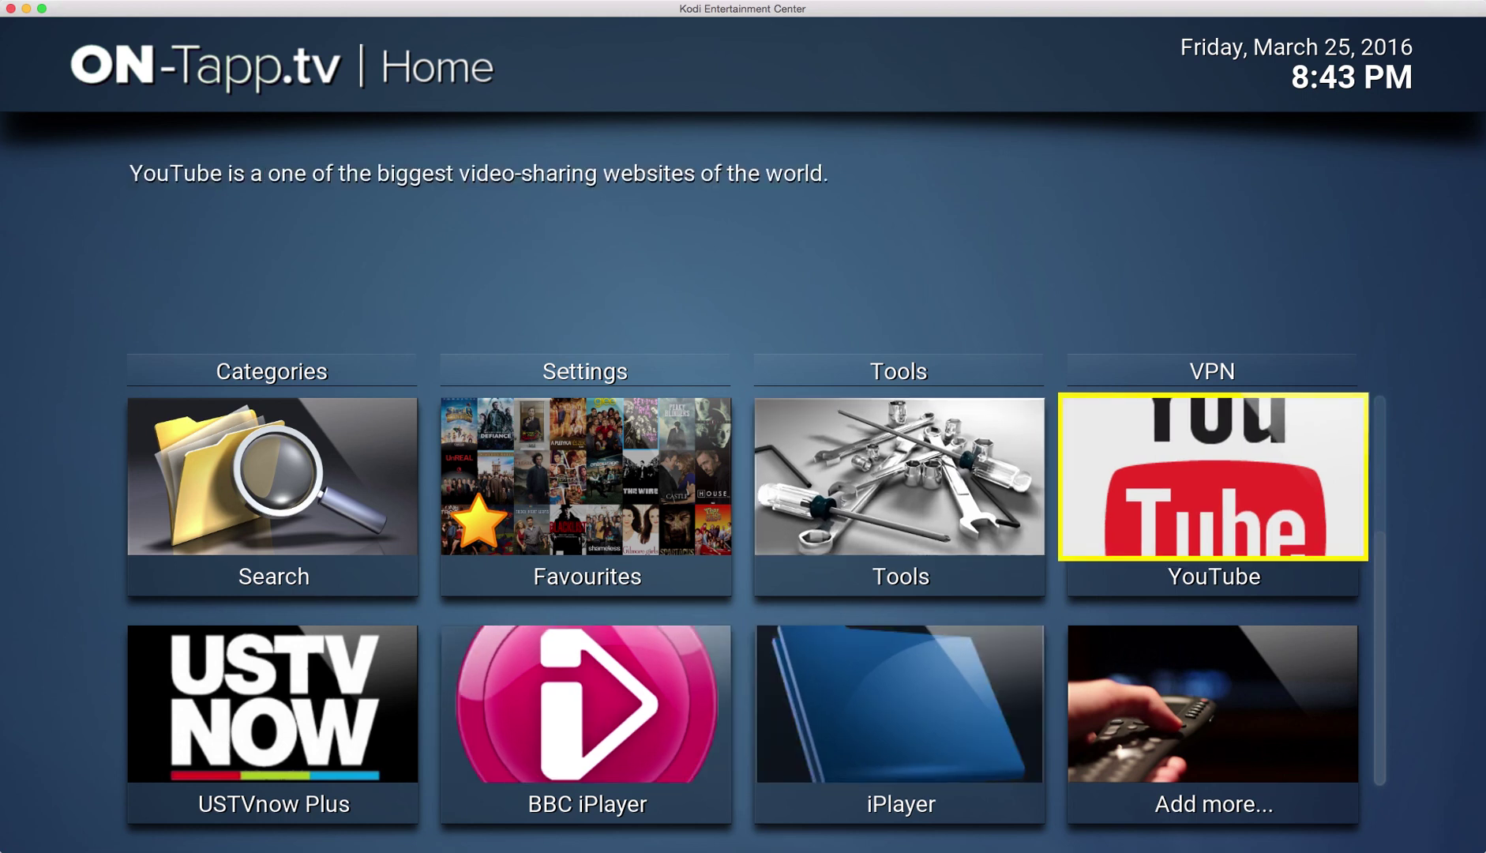
key("Down")
key("Left")
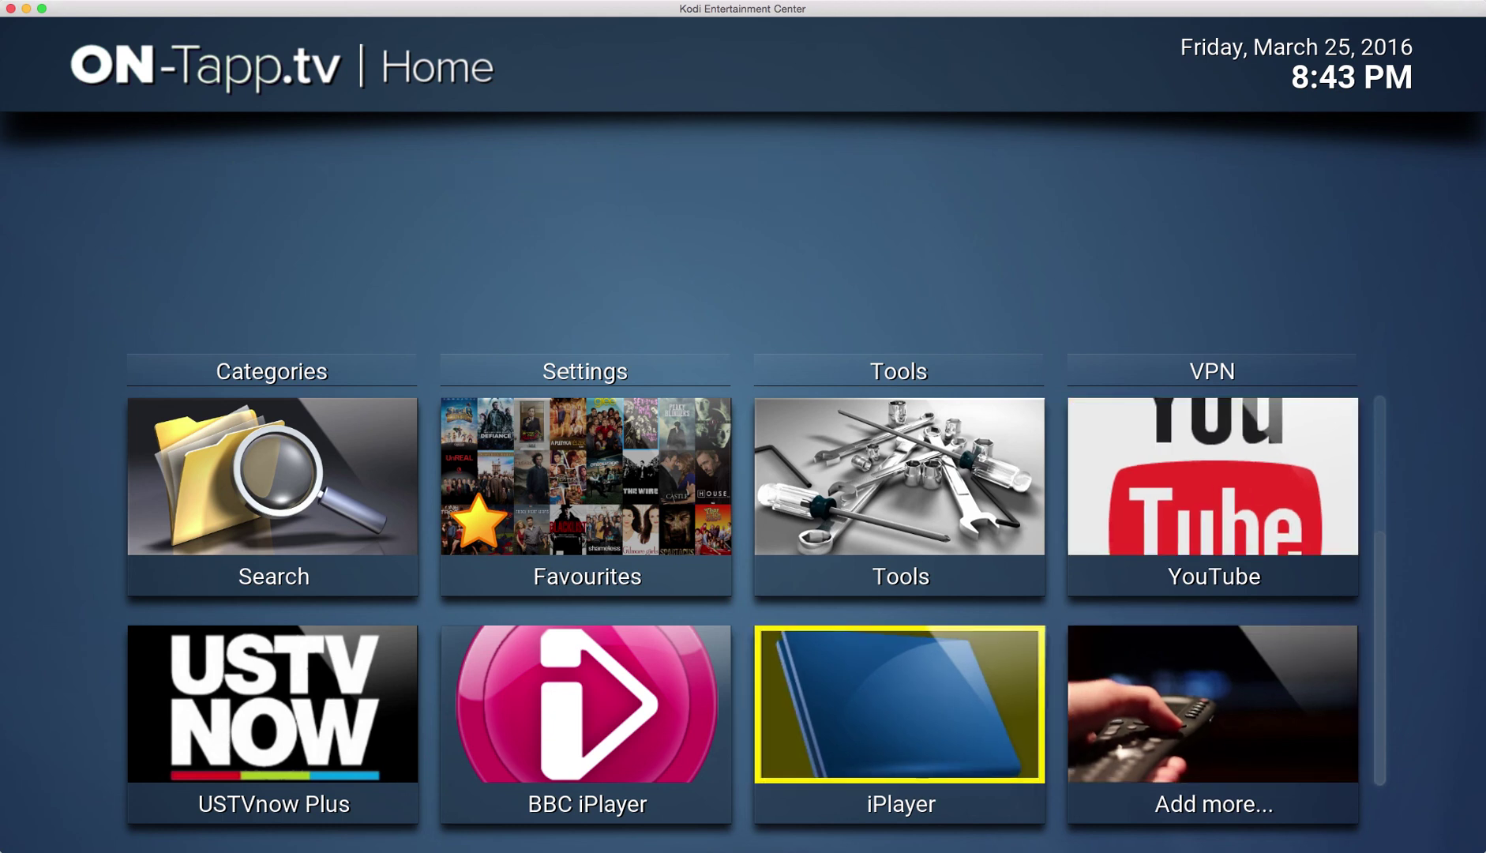
key("Left")
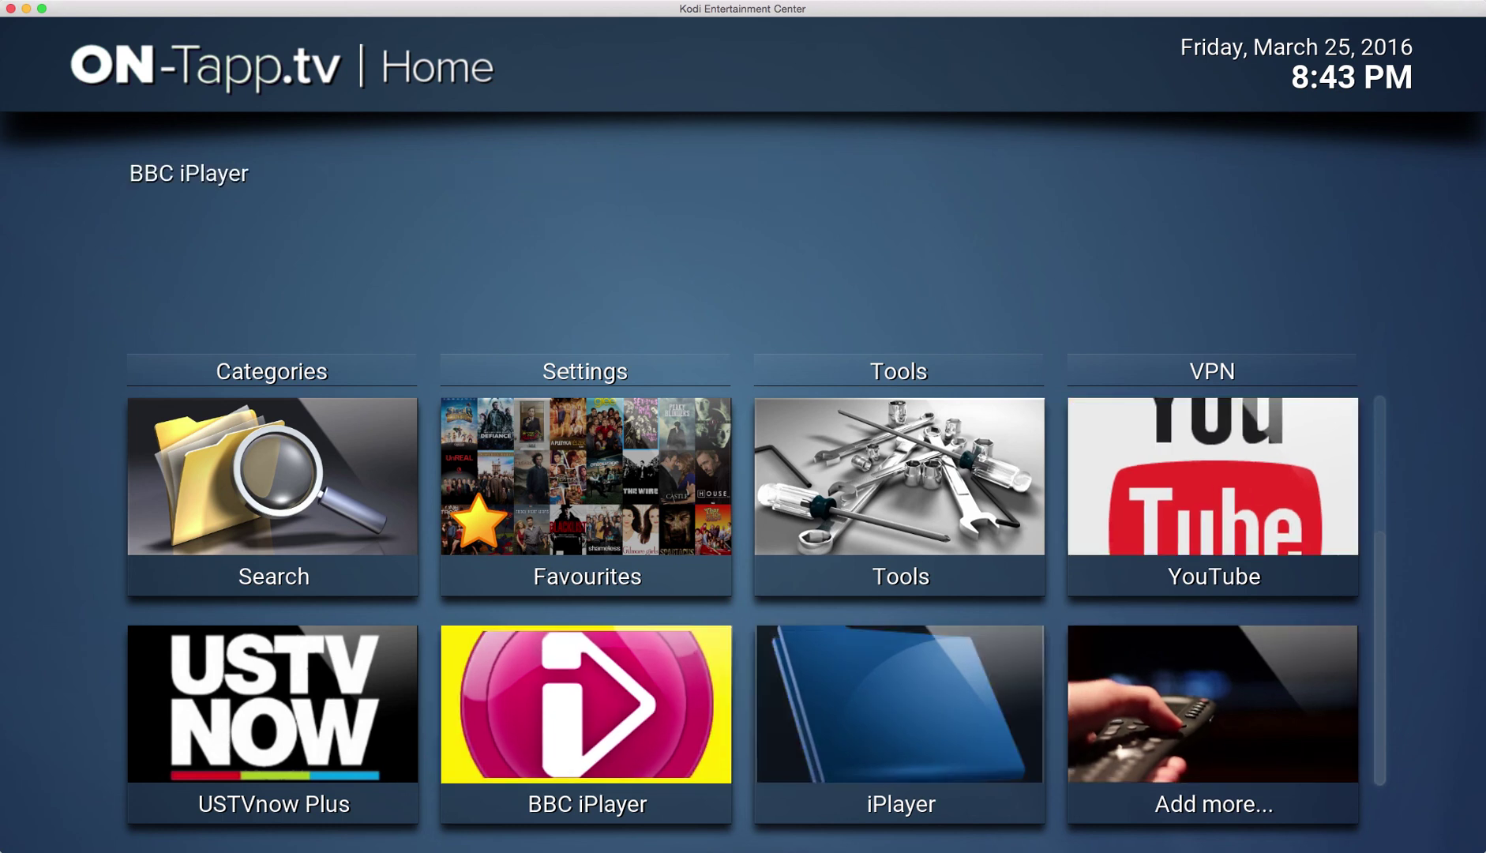